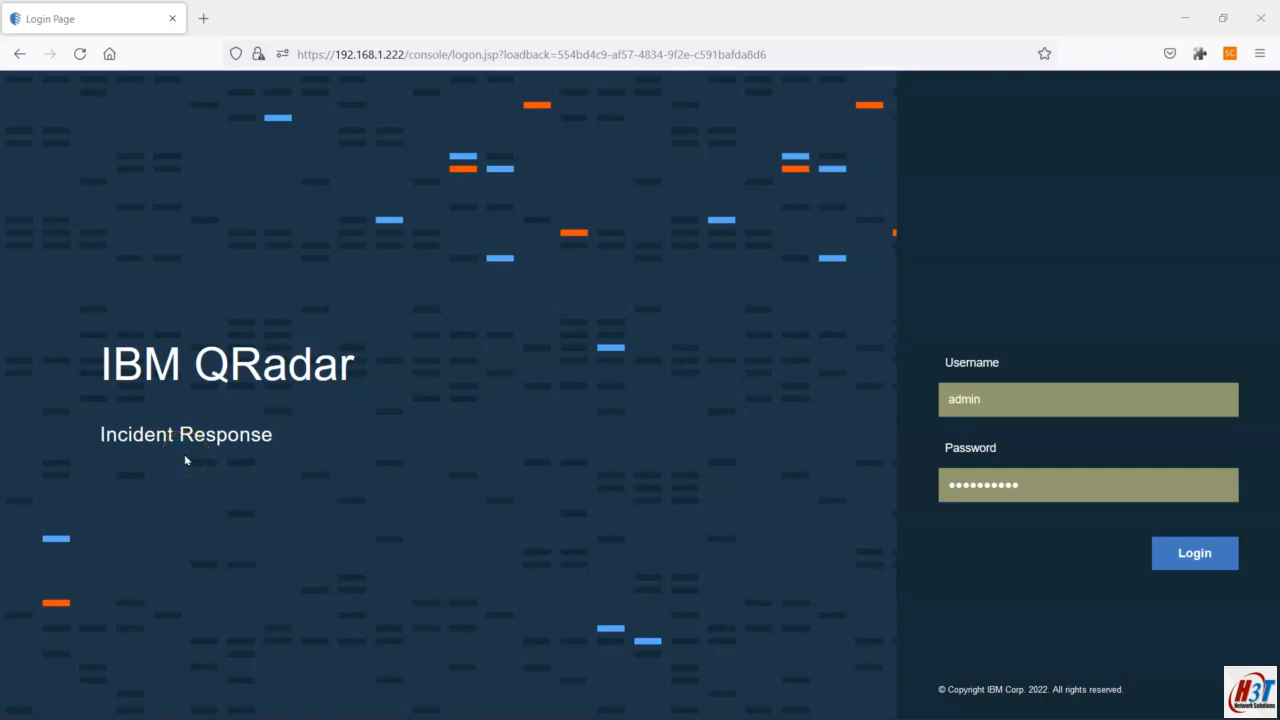
Step: Reload the QRadar login page several times to view its rotating taglines
click(80, 54)
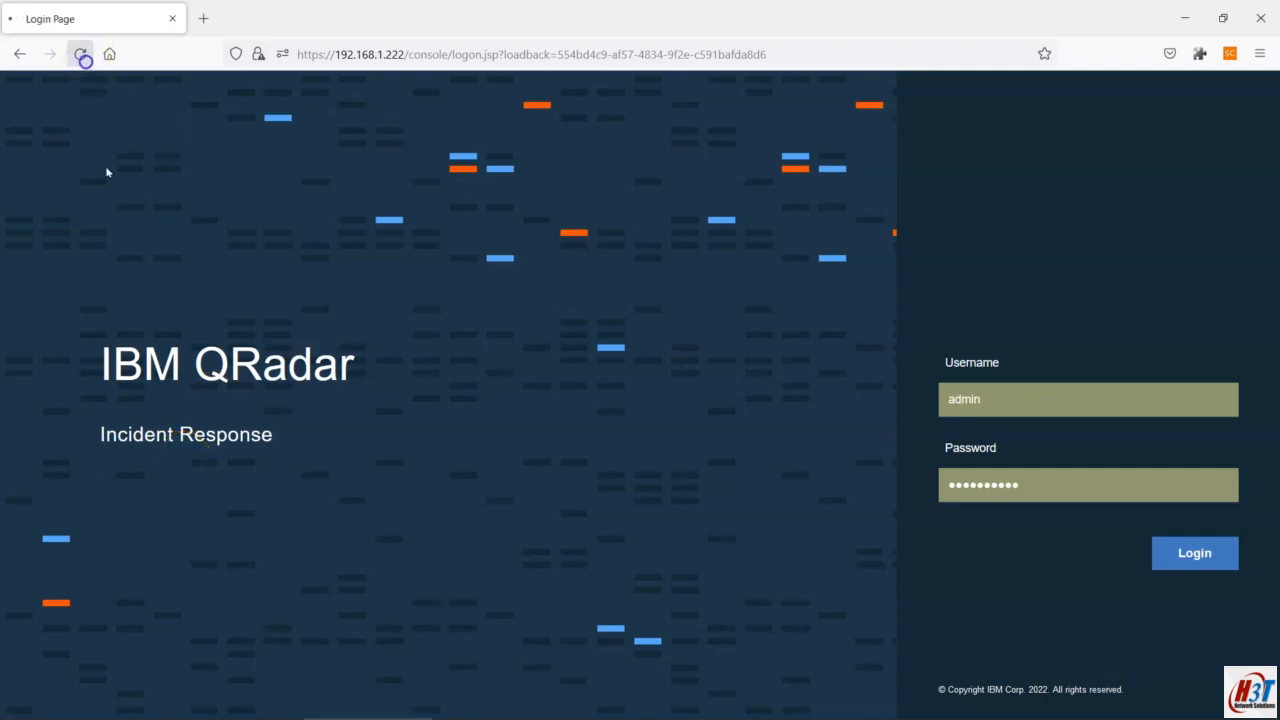
click(82, 56)
click(83, 58)
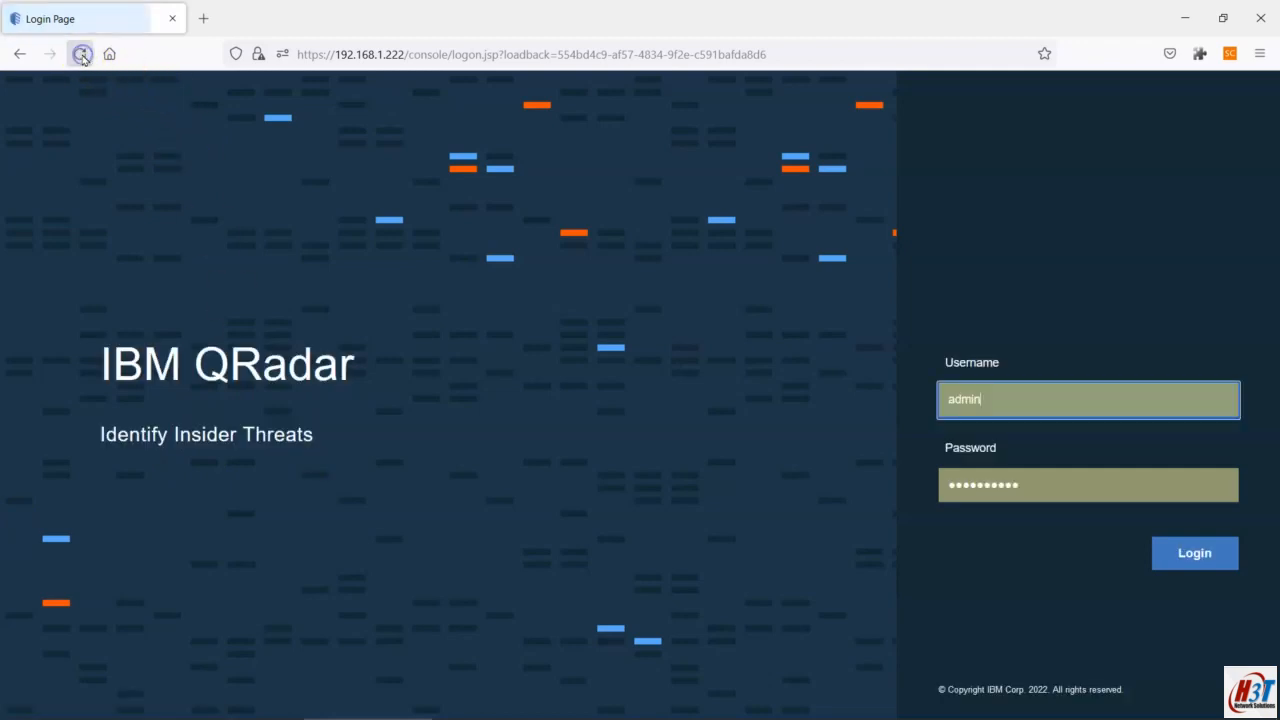
click(83, 58)
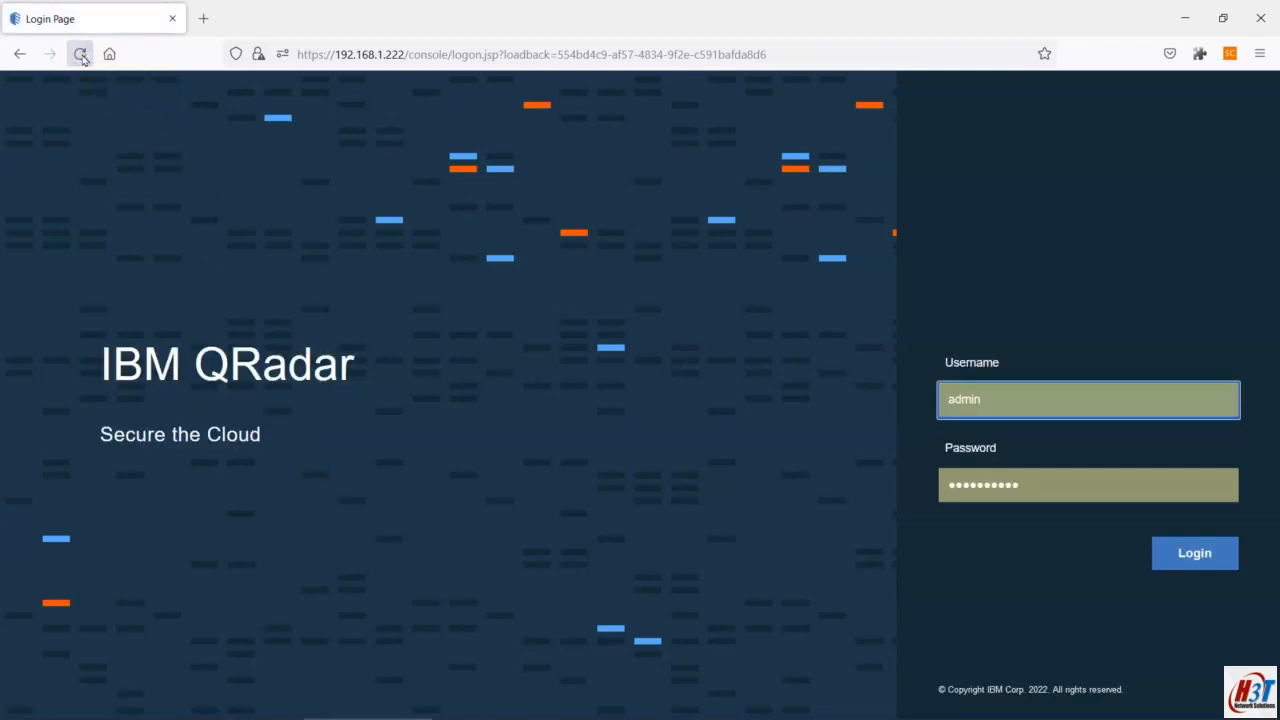
click(83, 58)
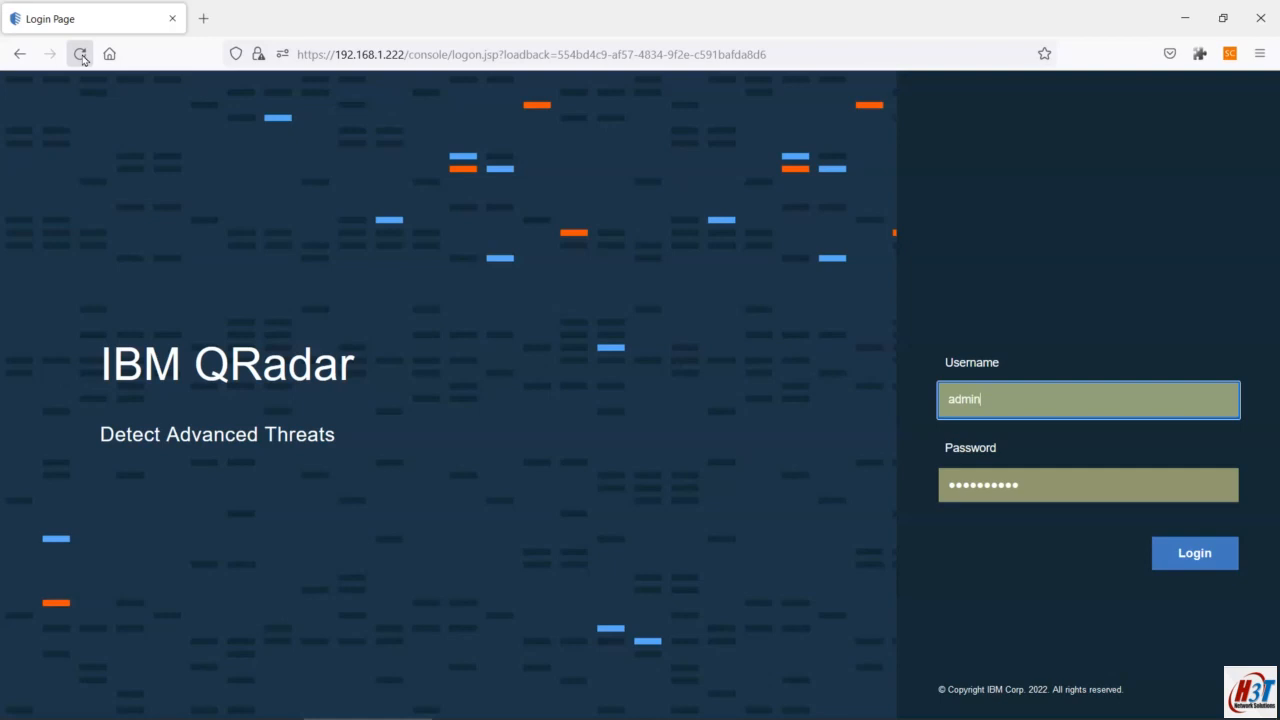
Step: Sign in with the prefilled credentials, dismissing the license notice, and go to Log Activity
click(1176, 562)
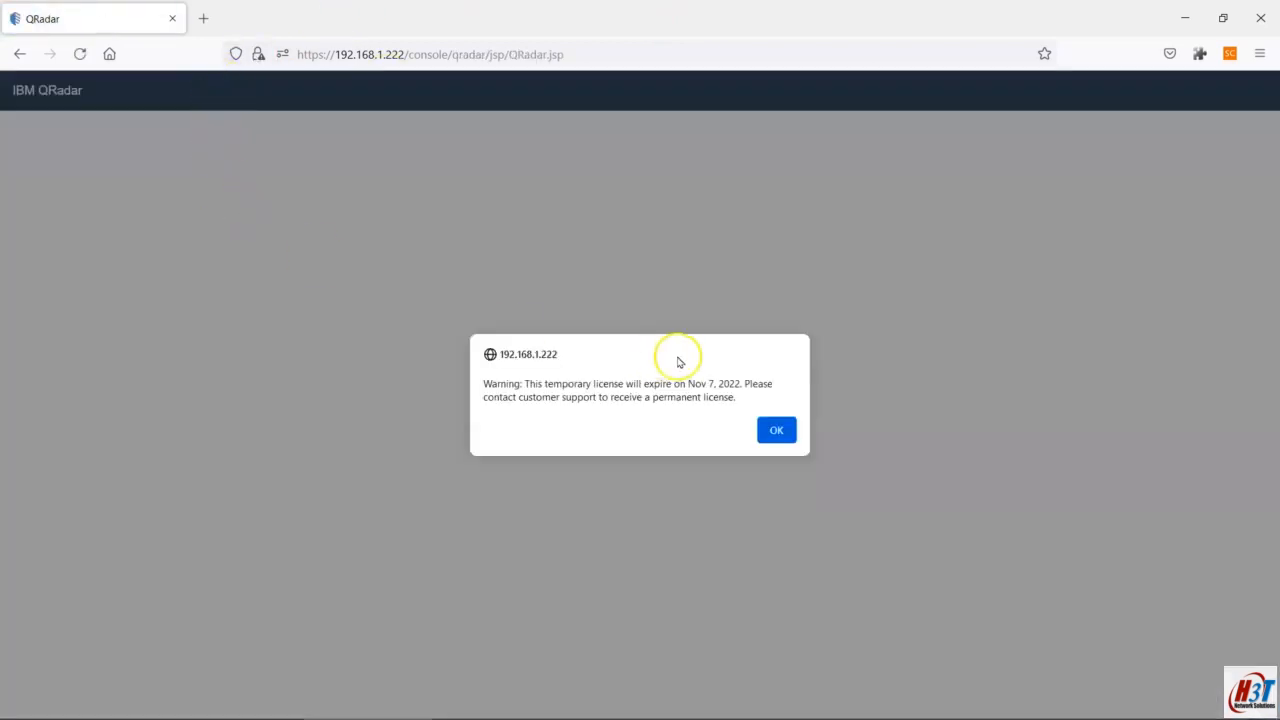
click(784, 434)
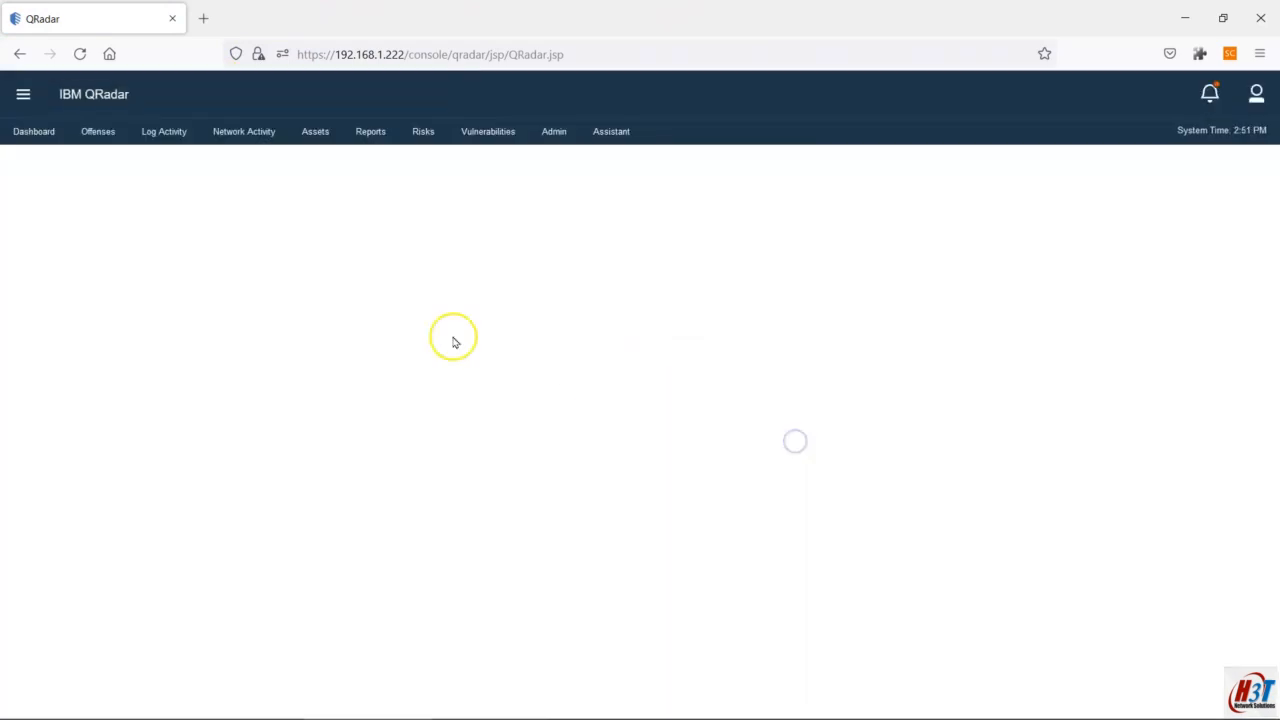
click(176, 138)
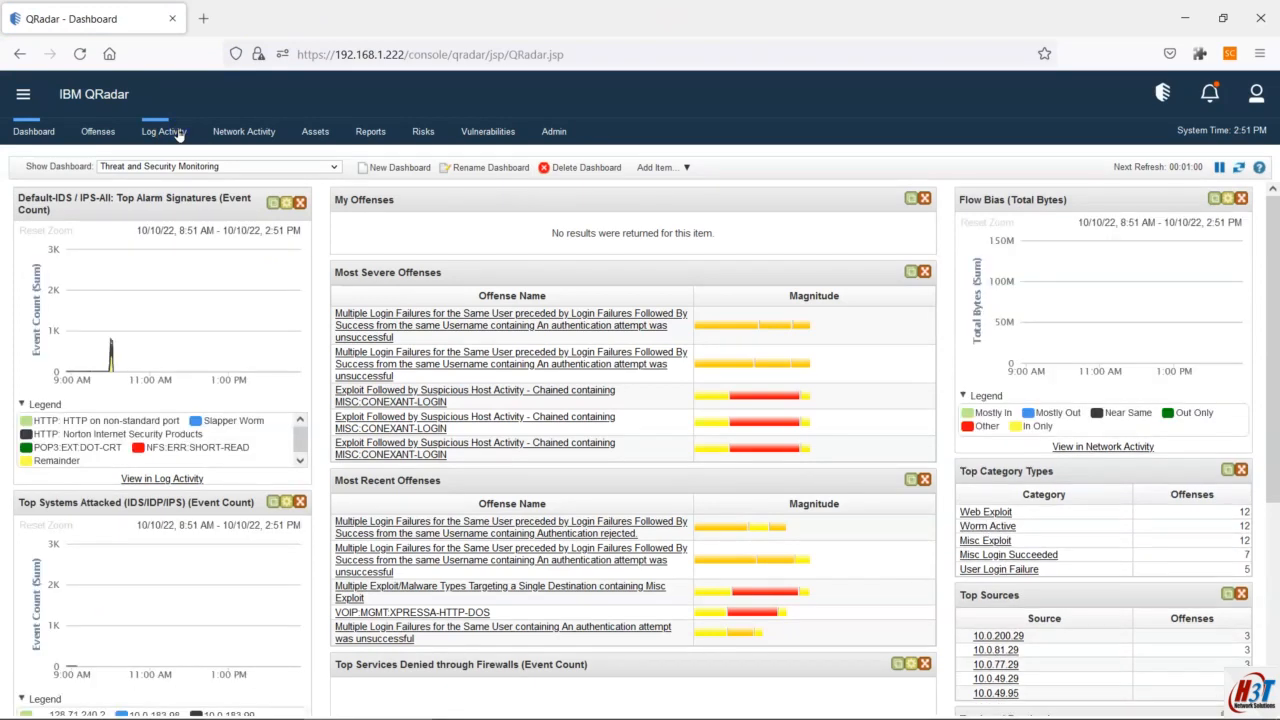
click(165, 131)
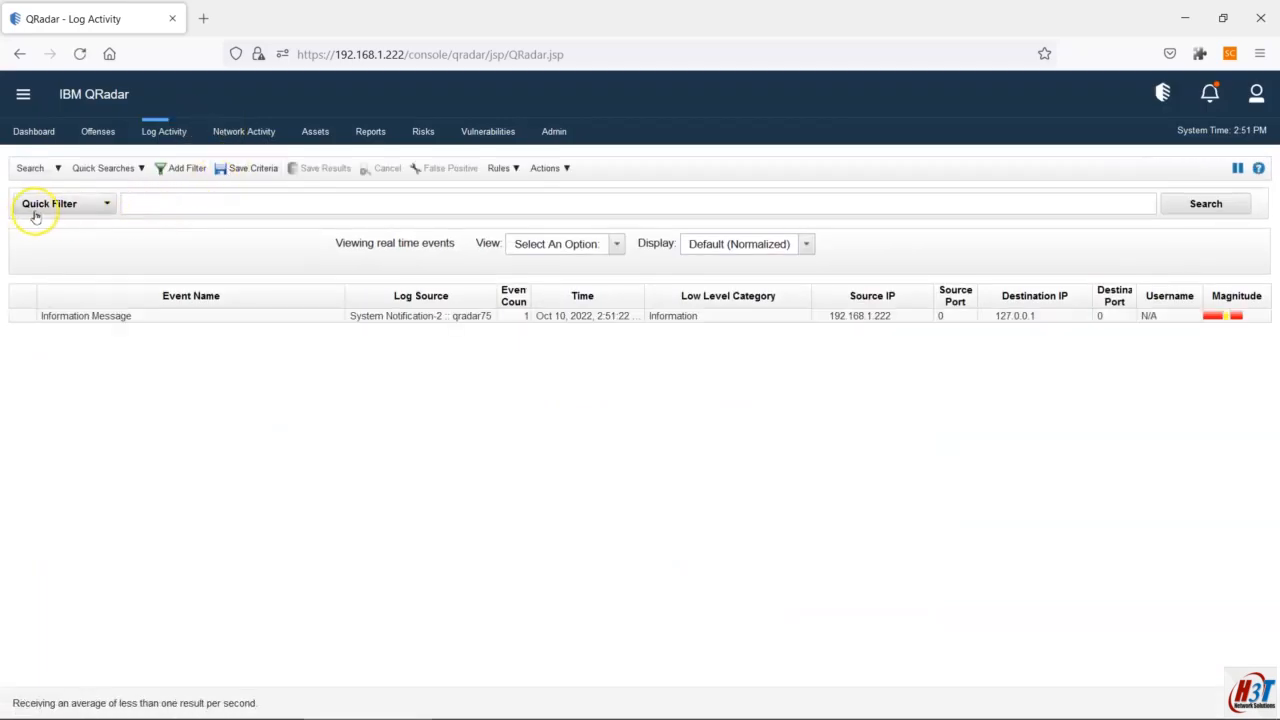
Step: Search the real-time events with the quick filter "Firewall"
click(139, 203)
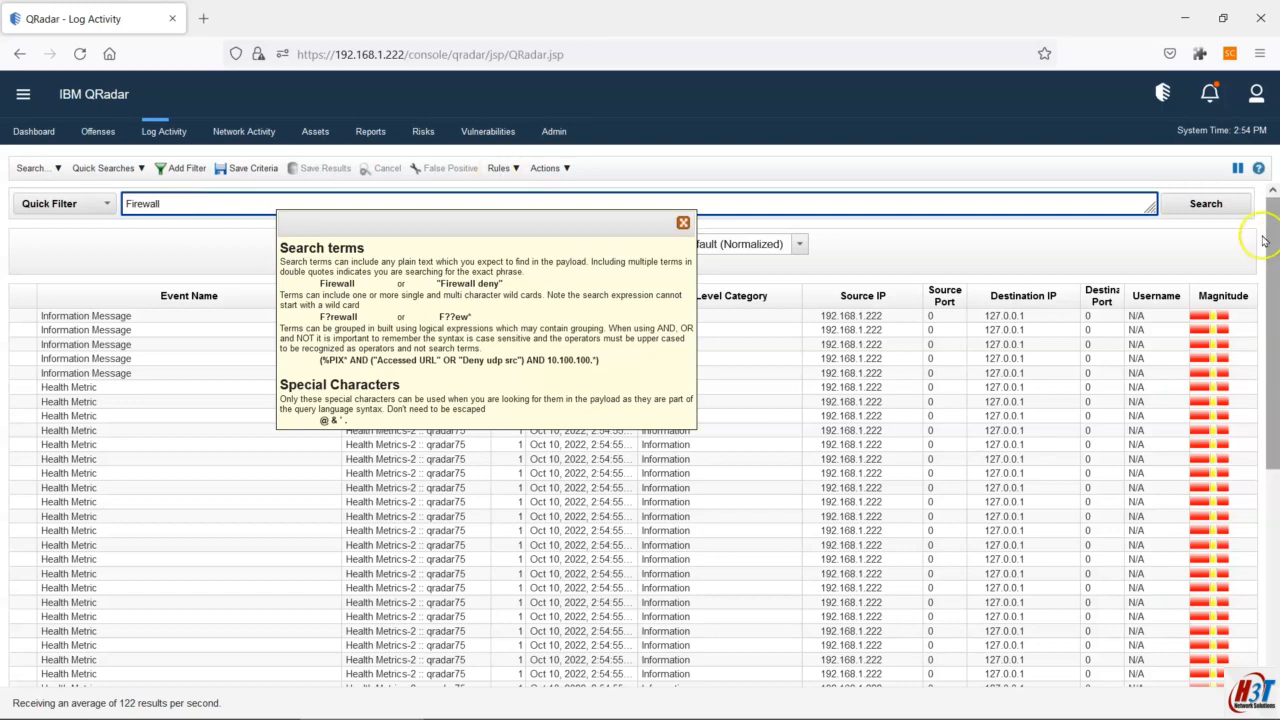
click(1208, 205)
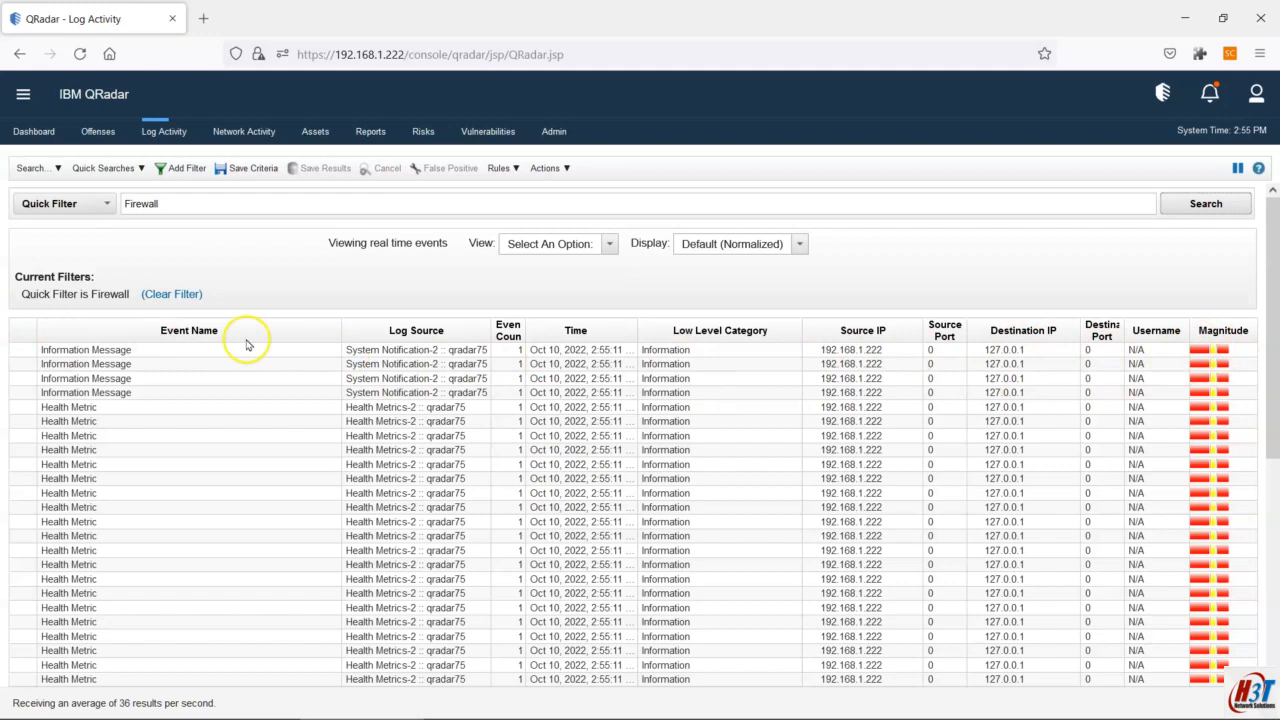
Step: Edit the current search to add the Payload column to the displayed columns and run it
click(30, 168)
click(82, 210)
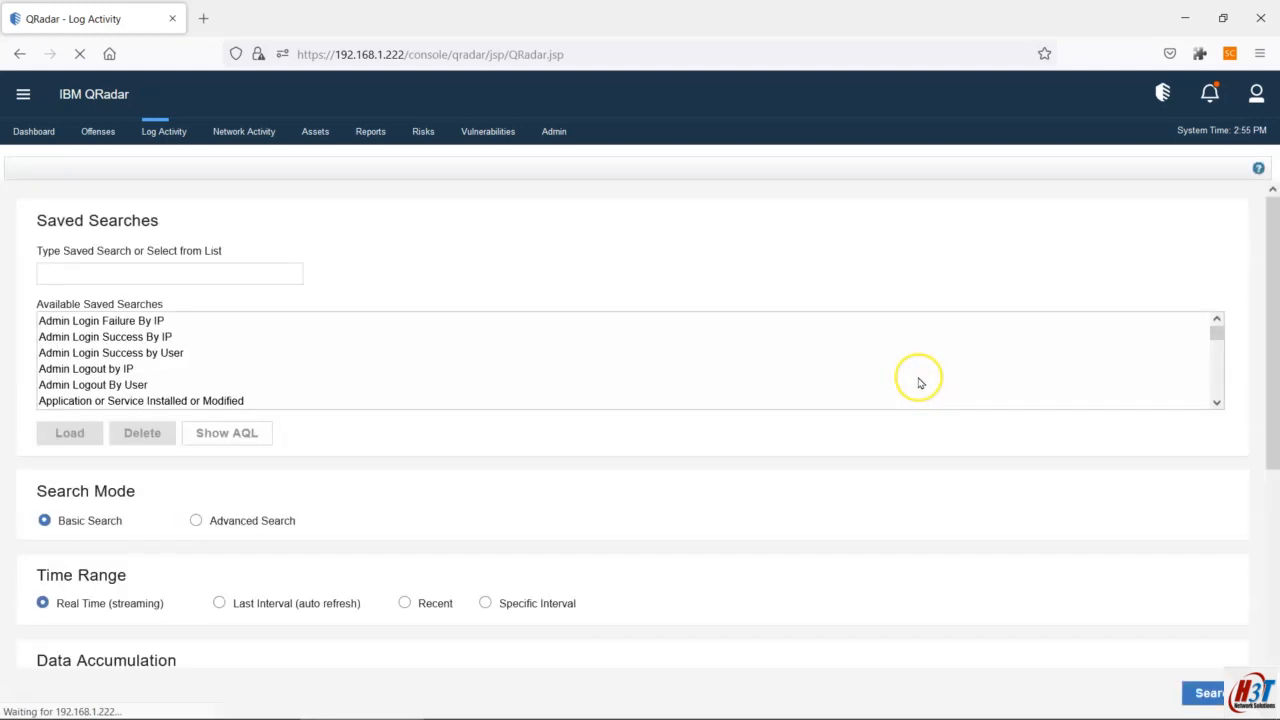
drag(1268, 298, 1249, 520)
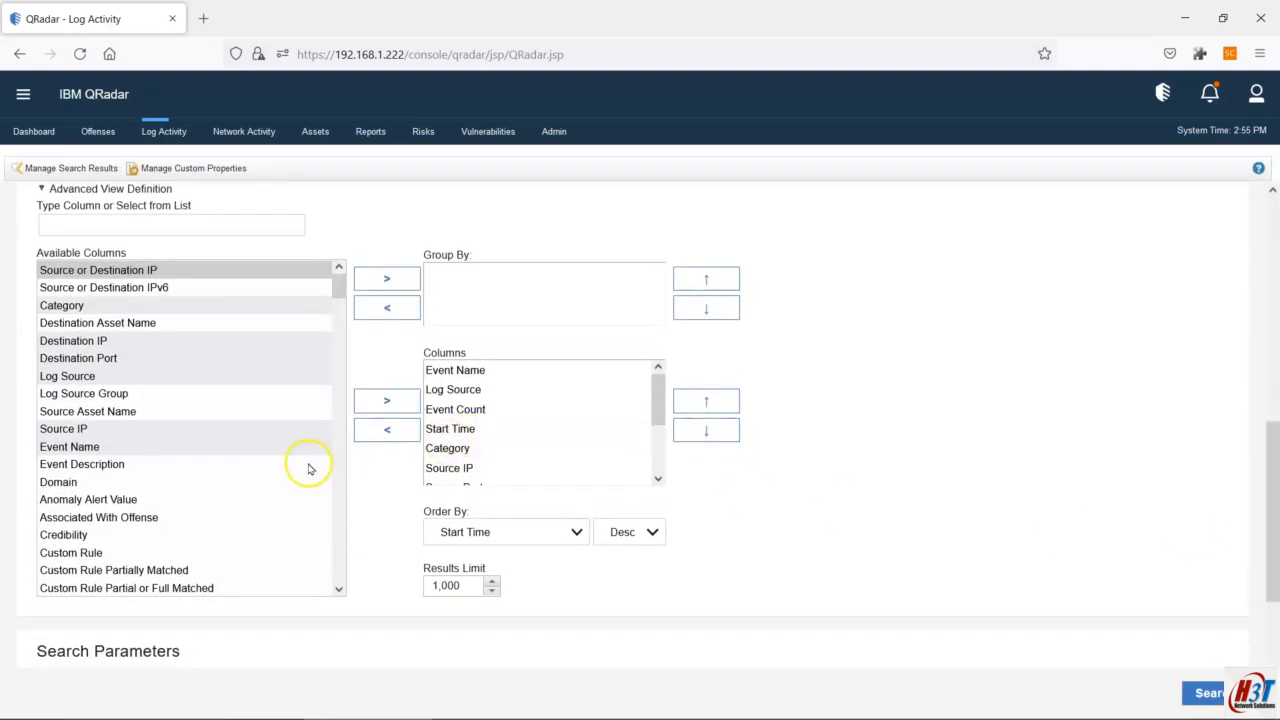
click(93, 229)
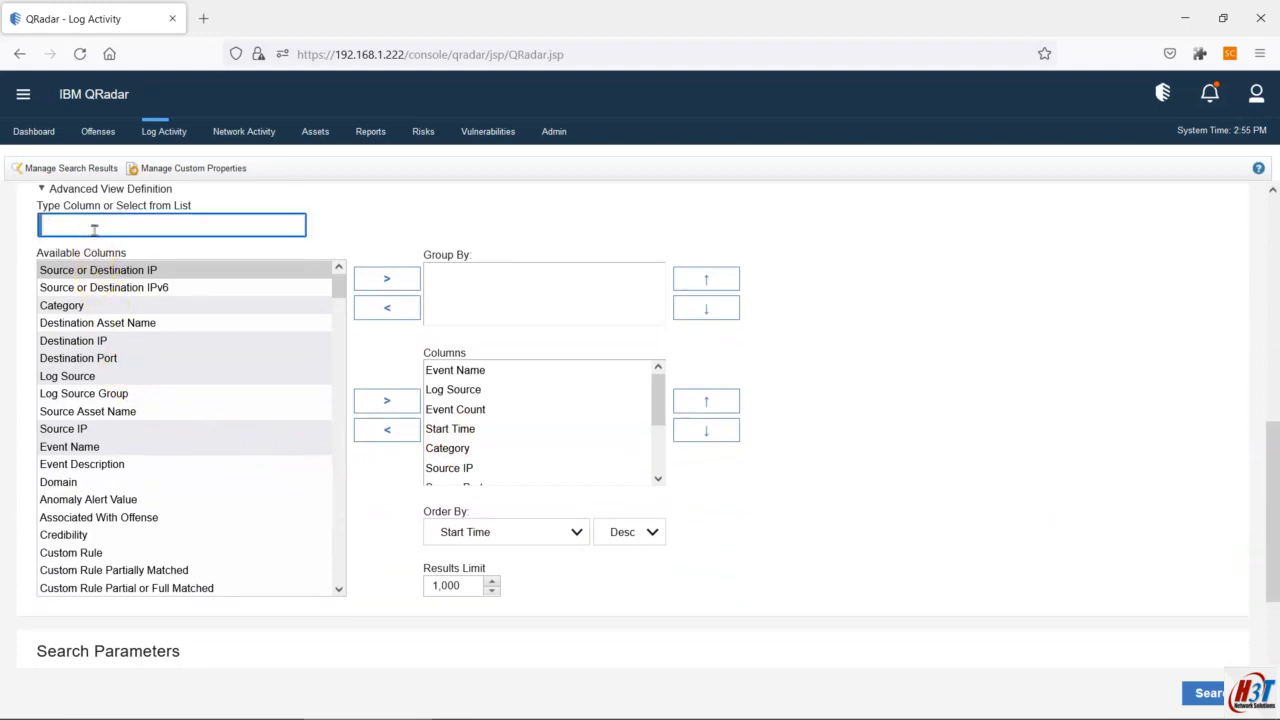
text(pay)
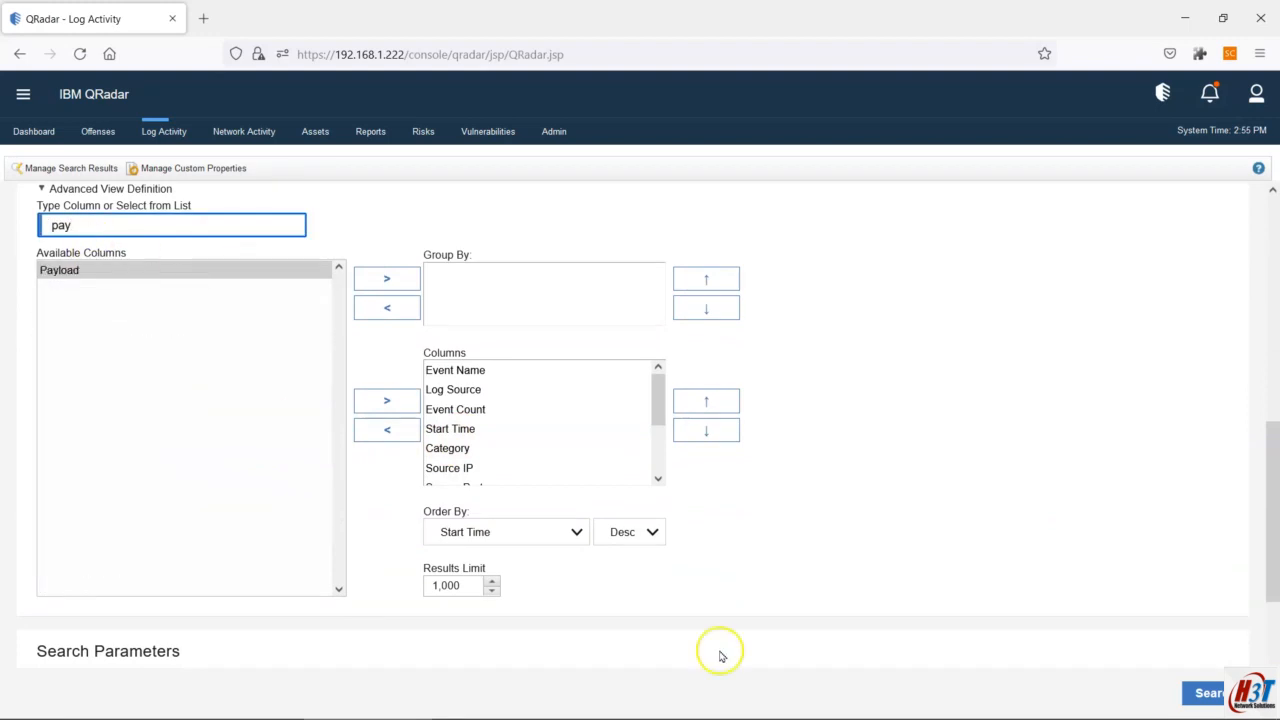
click(387, 402)
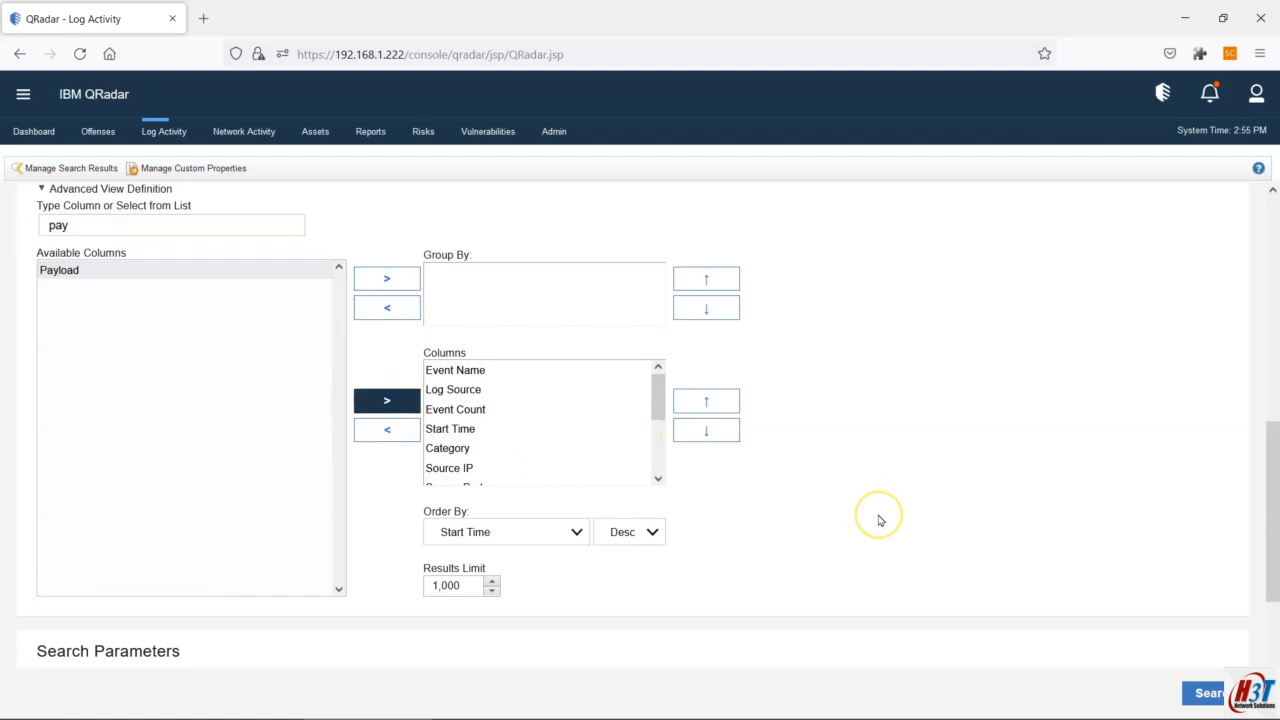
scroll(626, 431, down, 5)
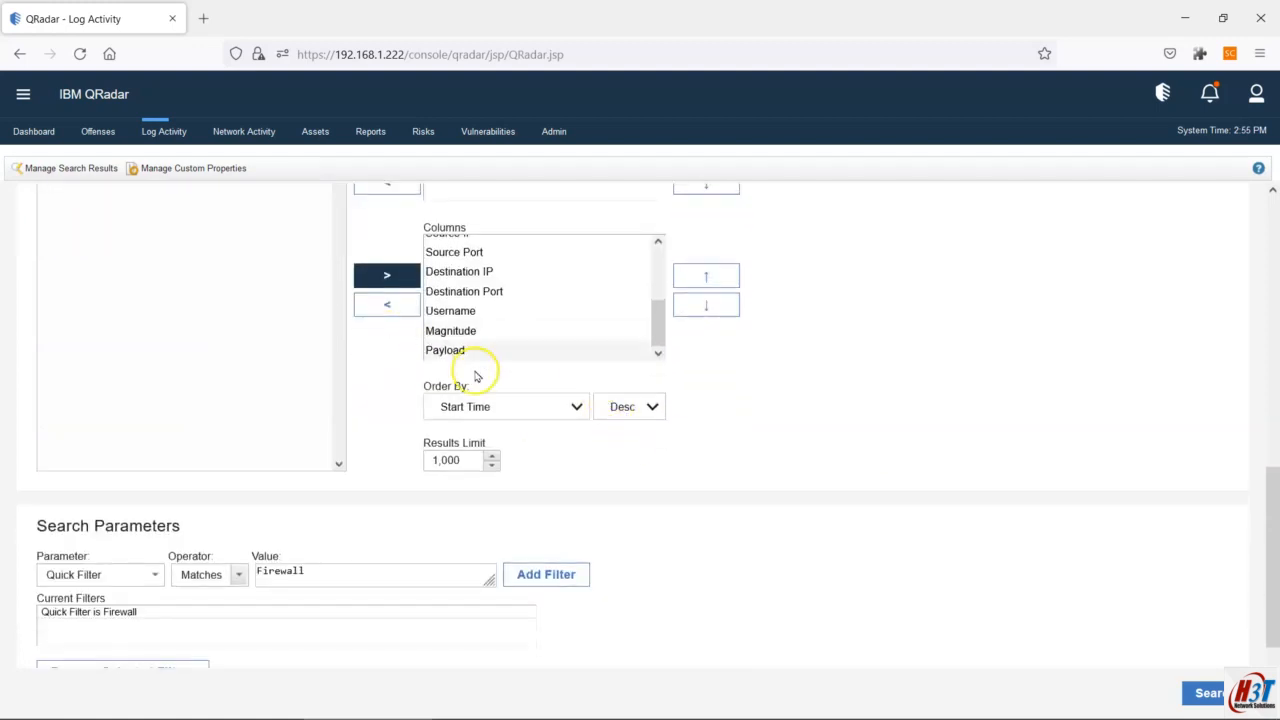
click(1205, 693)
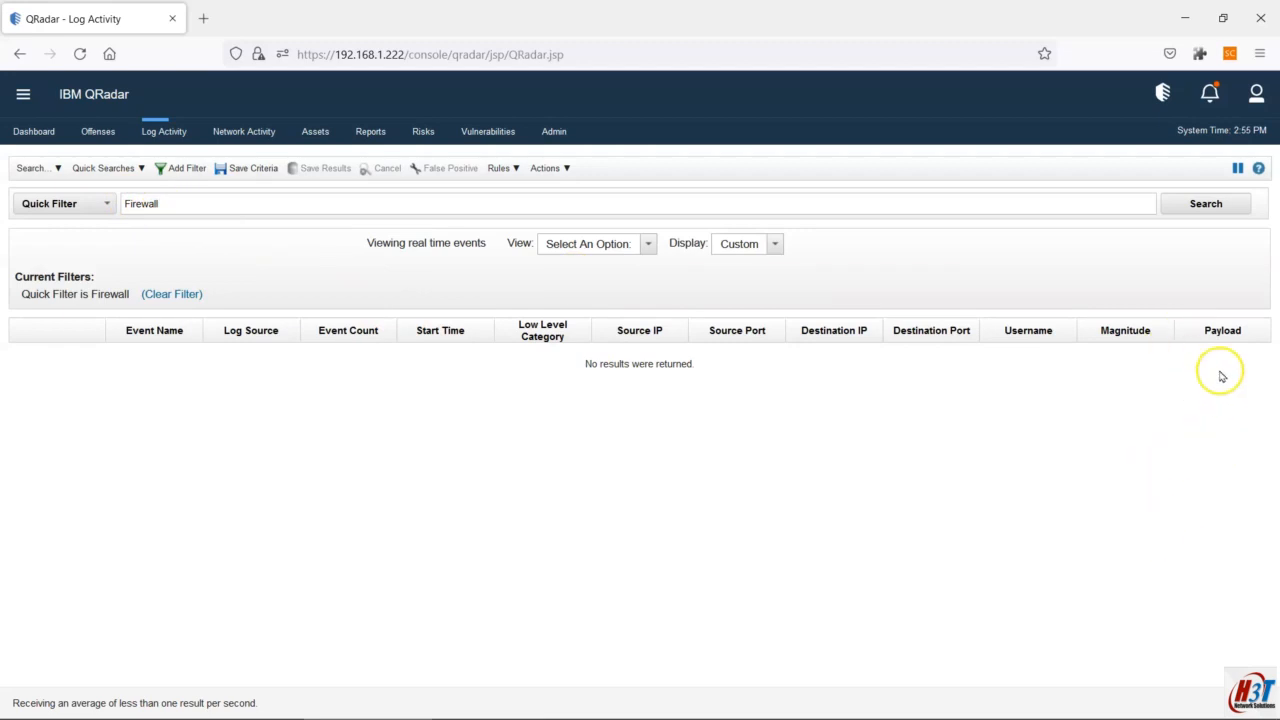
Step: Change the quick filter to "Firewall or deny" and search the real-time events with it
click(179, 201)
drag(179, 201, 94, 204)
click(178, 203)
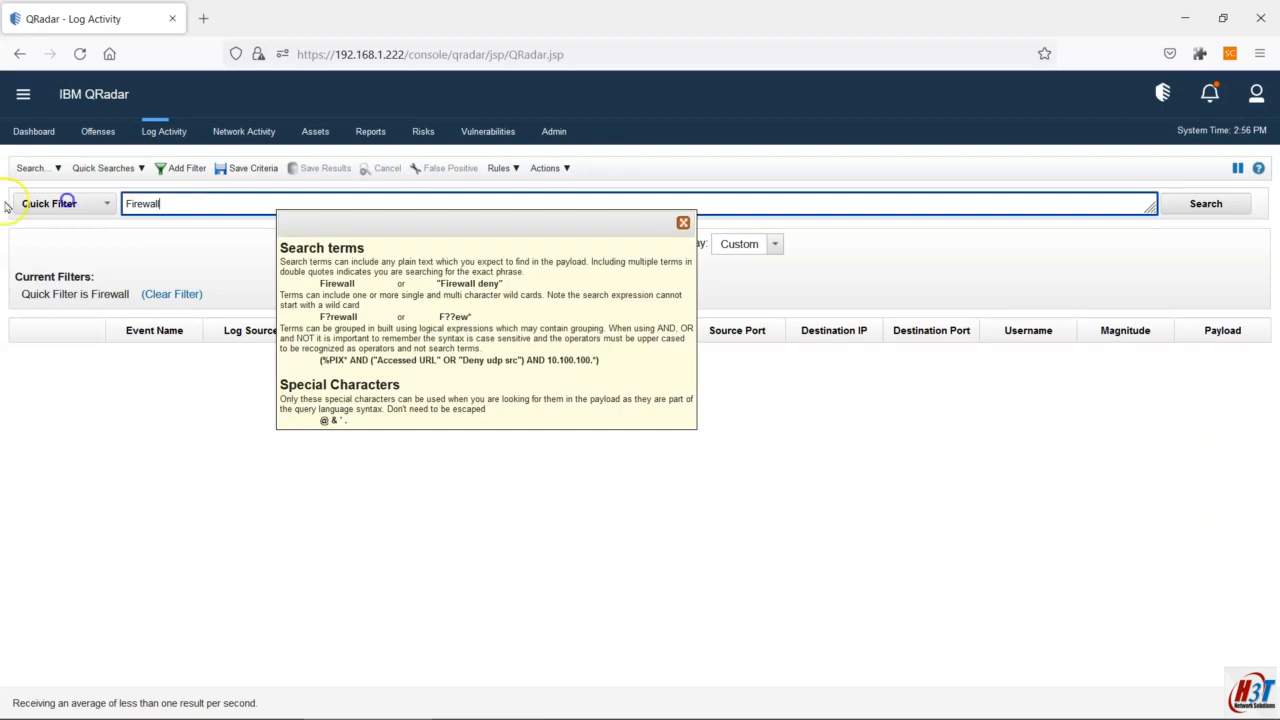
drag(178, 205, 51, 206)
click(150, 213)
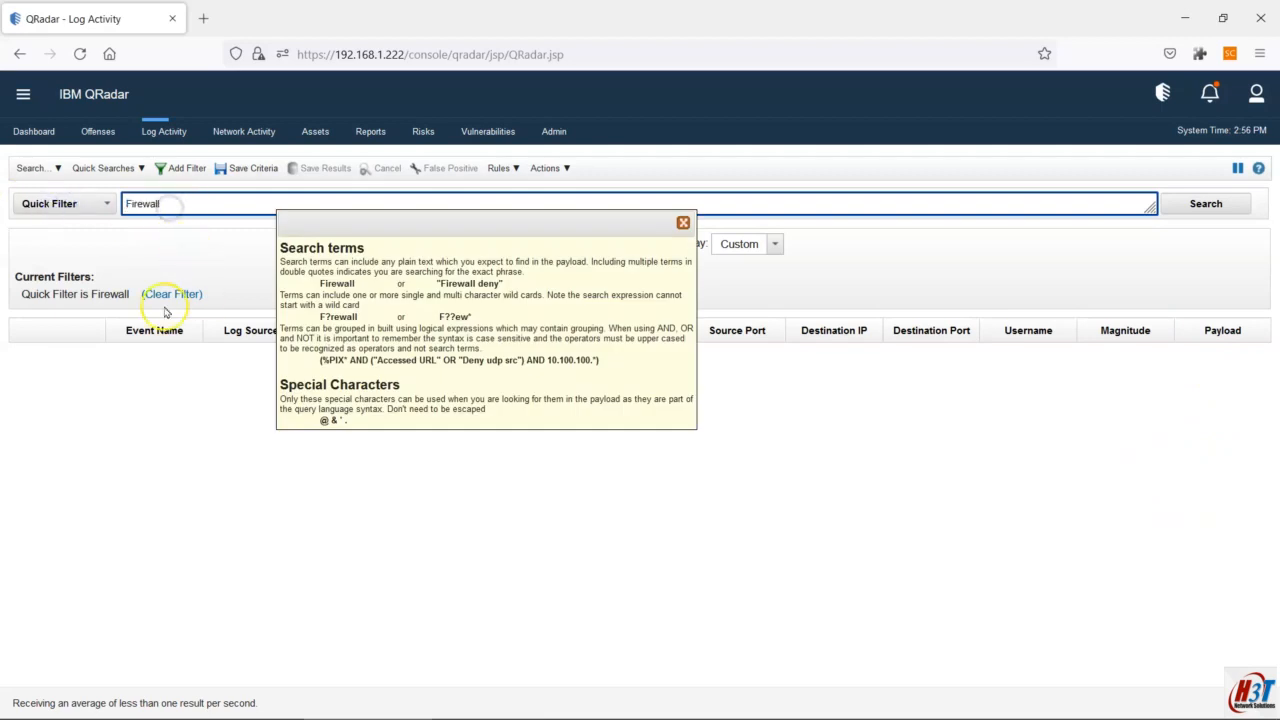
click(683, 222)
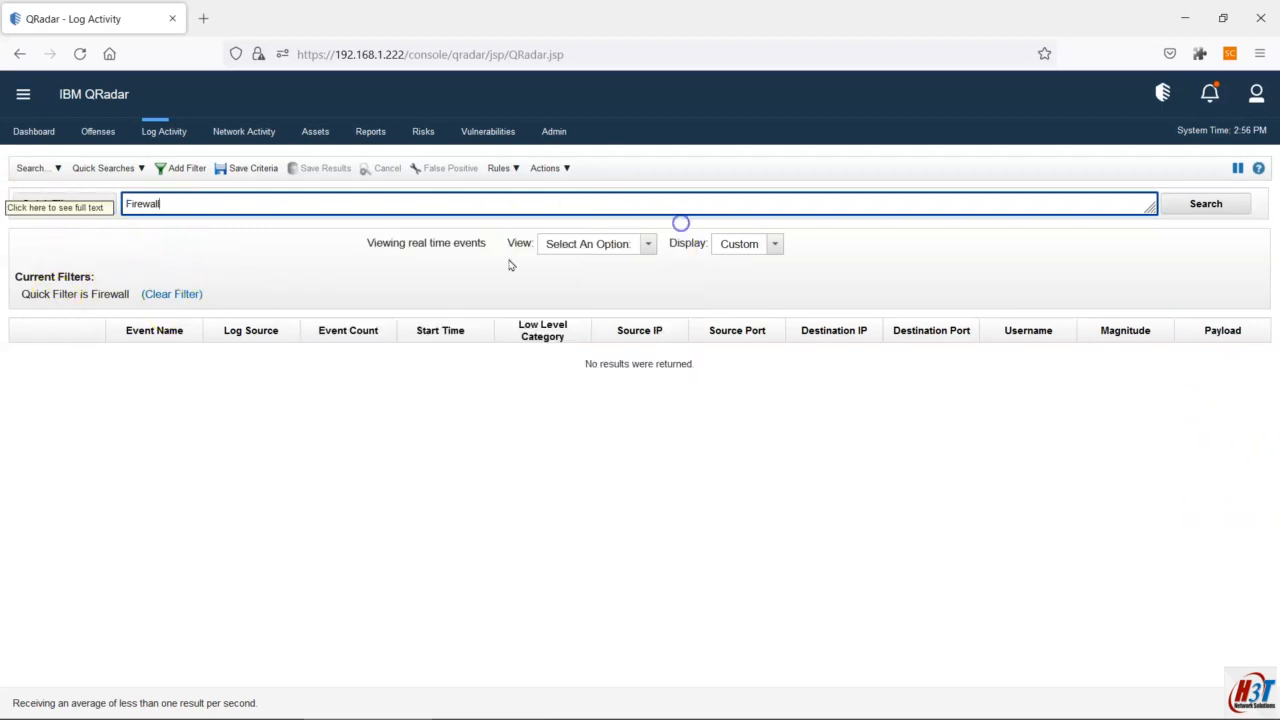
click(155, 225)
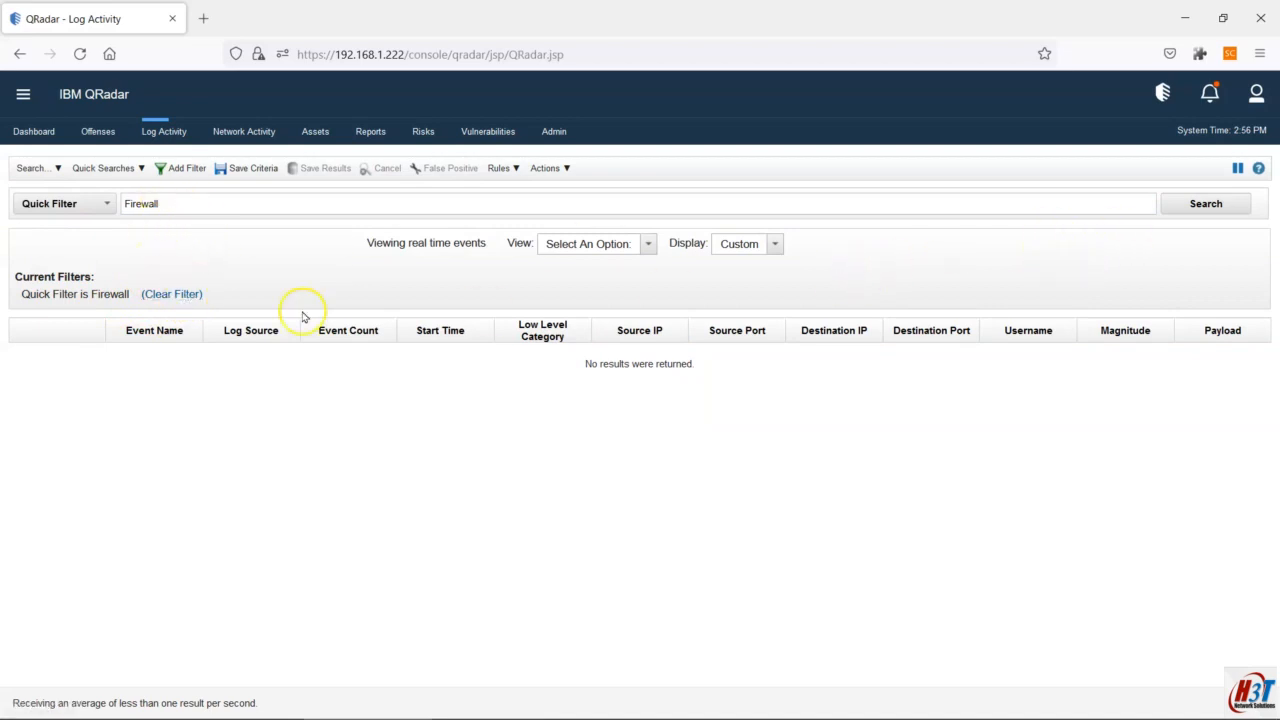
click(186, 205)
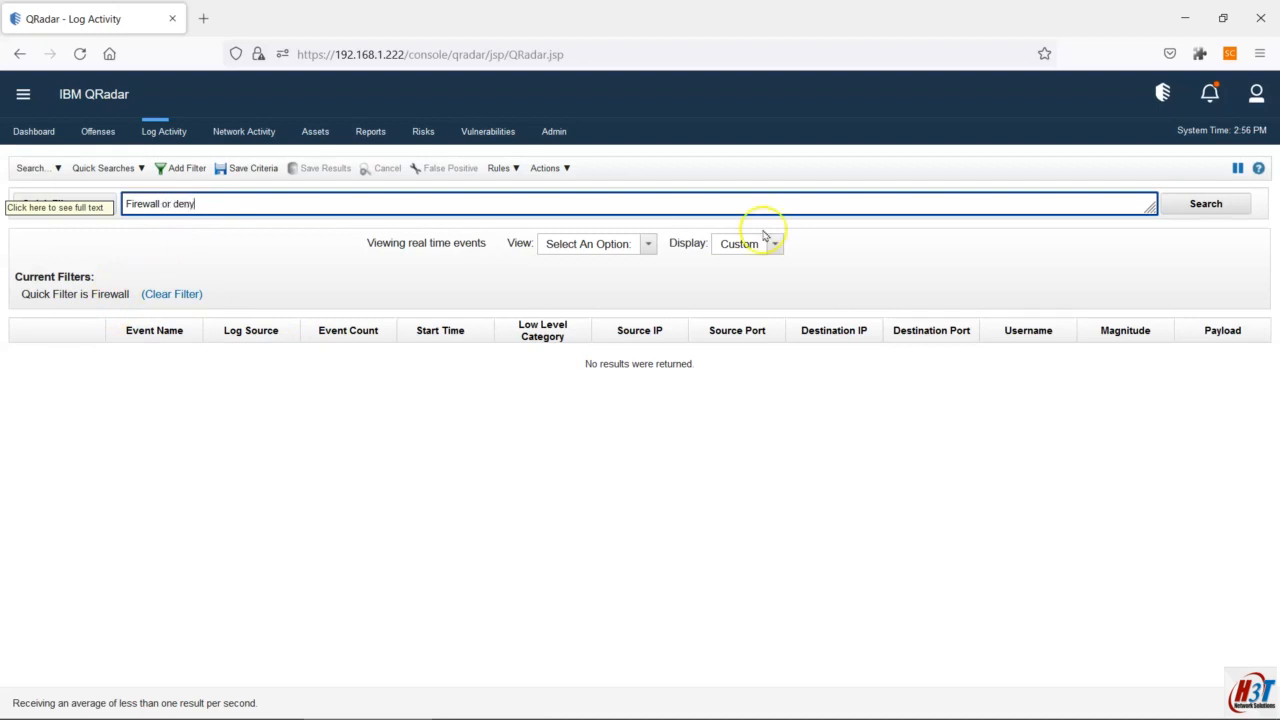
click(1180, 204)
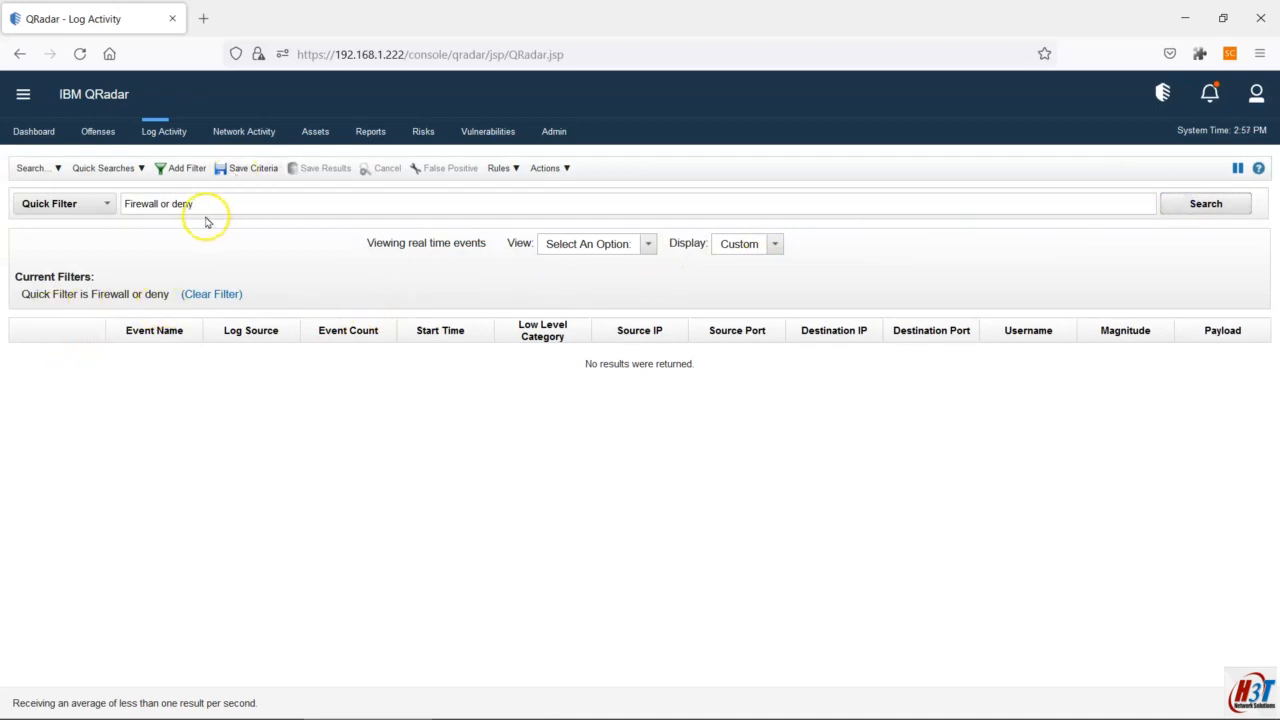
Step: Clear the quick filter and pause the real-time event stream to inspect the payloads
click(200, 293)
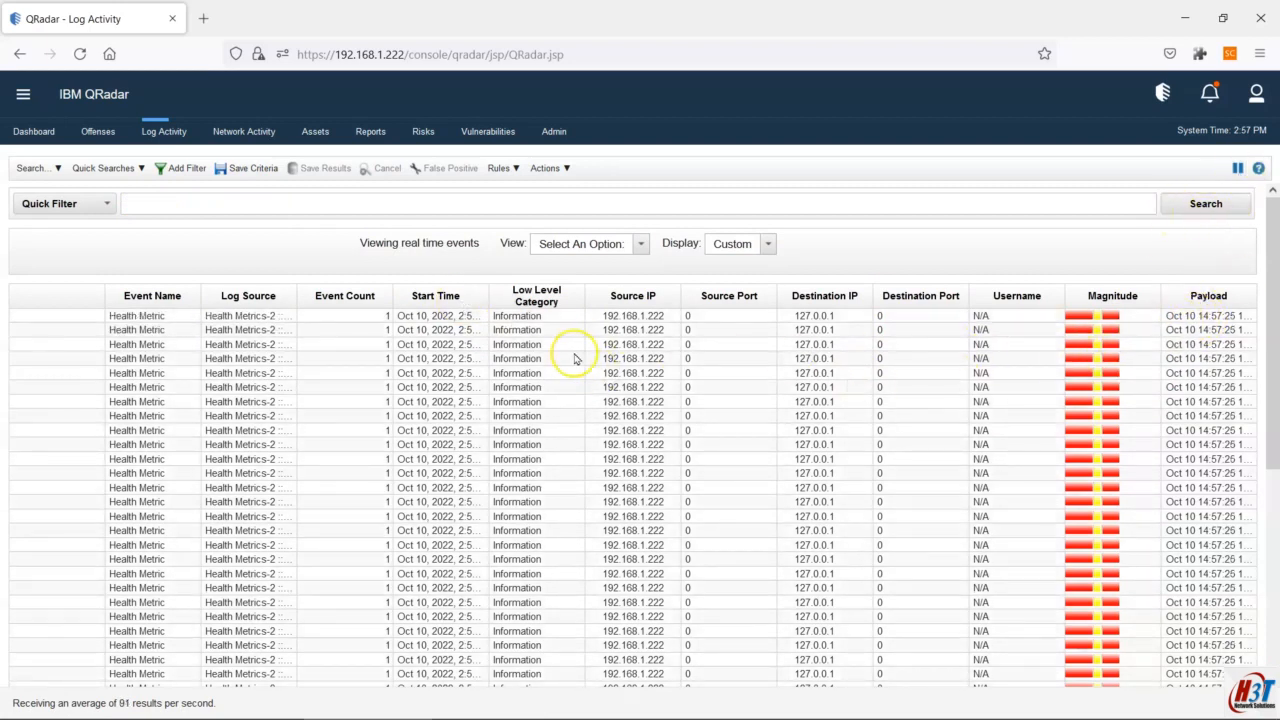
click(1238, 168)
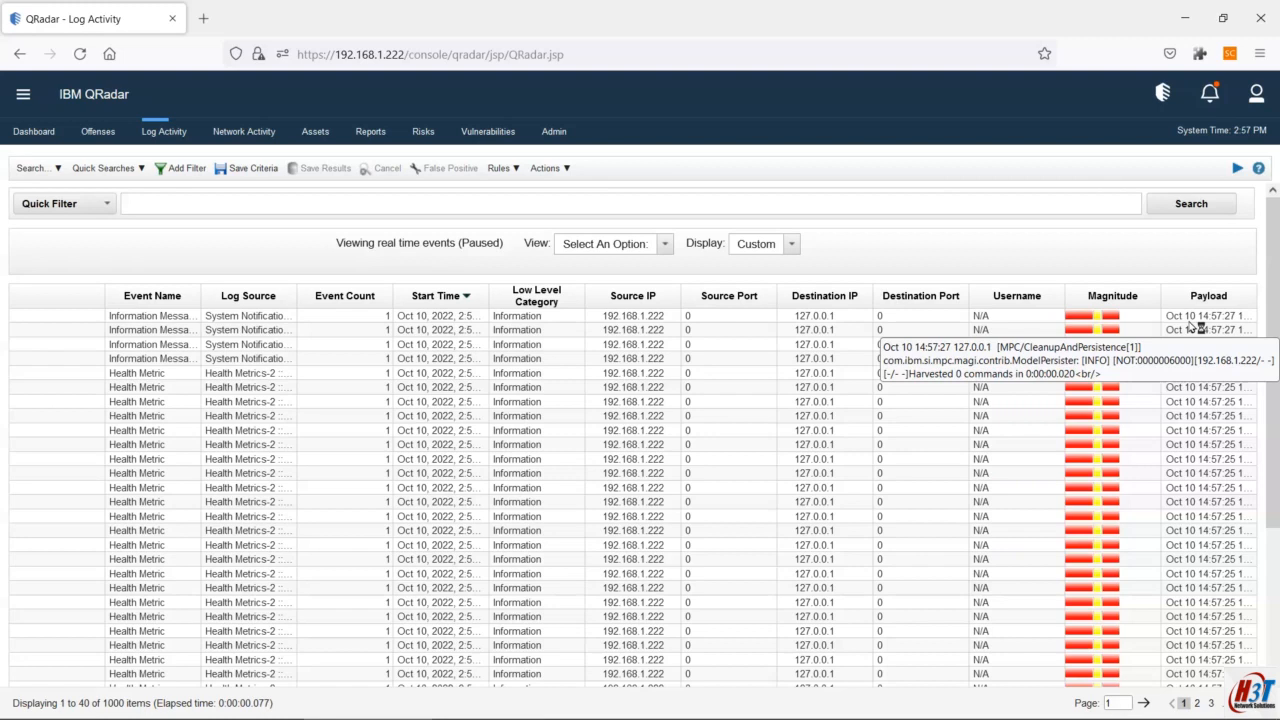
Step: Search the events with the quick filter 192.168.1.222 and resume real-time streaming
click(346, 207)
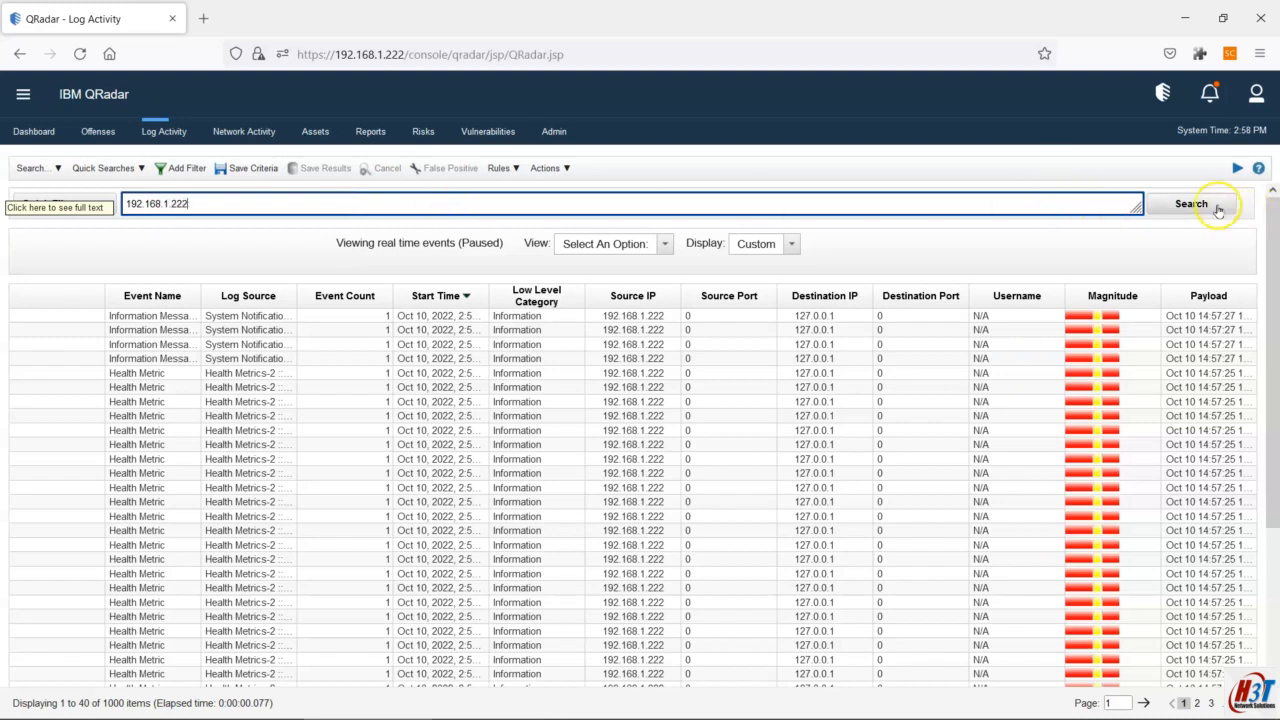
click(1186, 203)
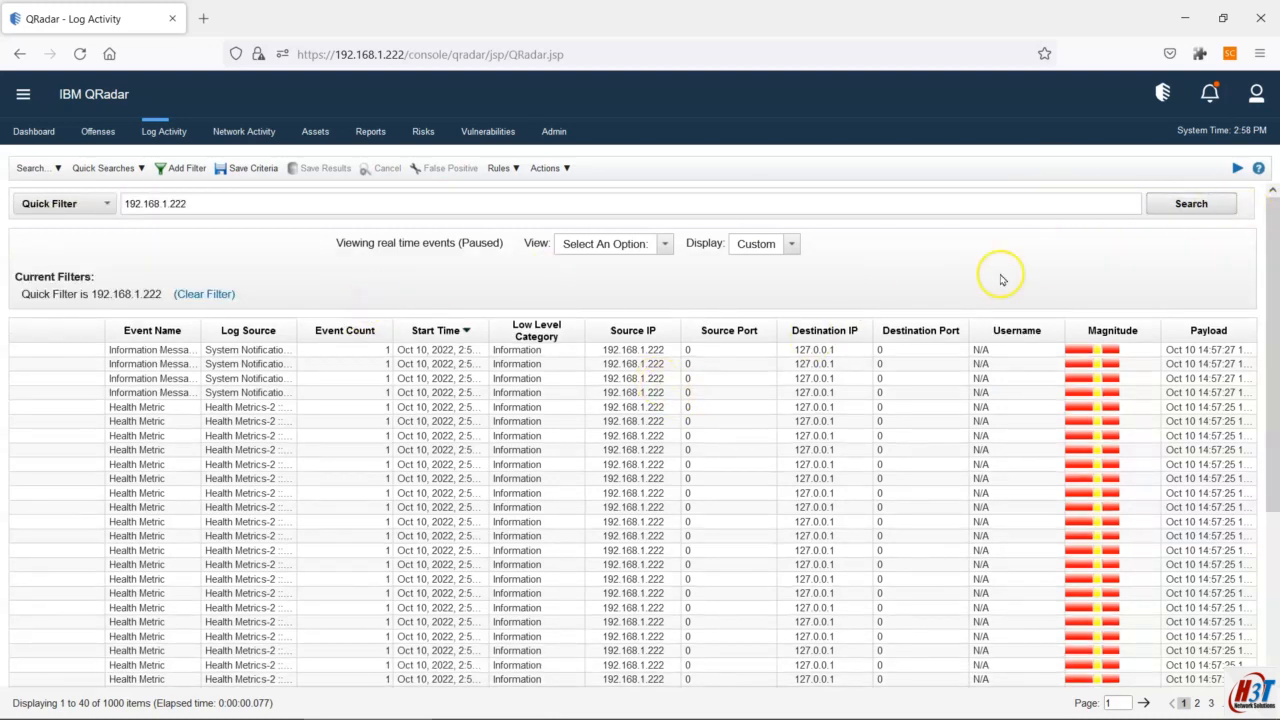
click(1237, 168)
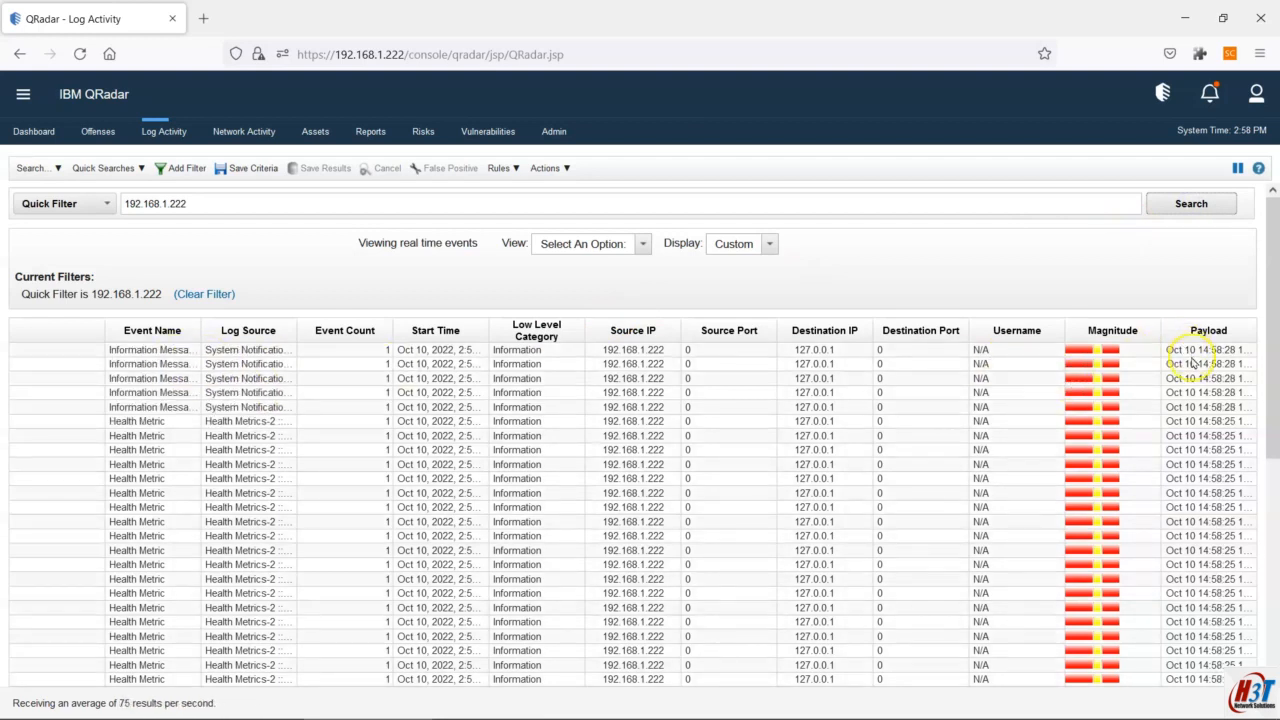
click(1178, 205)
Step: Change the quick filter to the wildcard 192.168.1.*, run the search and resume real-time streaming
click(213, 204)
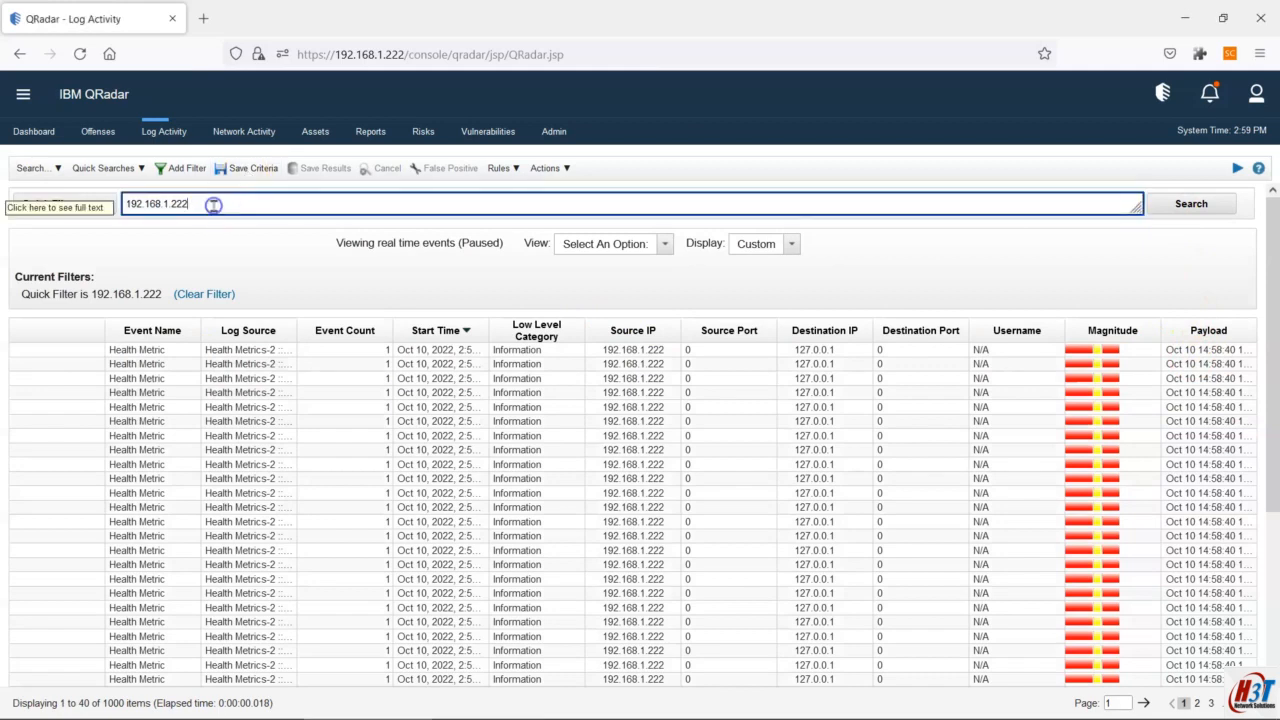
click(233, 204)
click(54, 232)
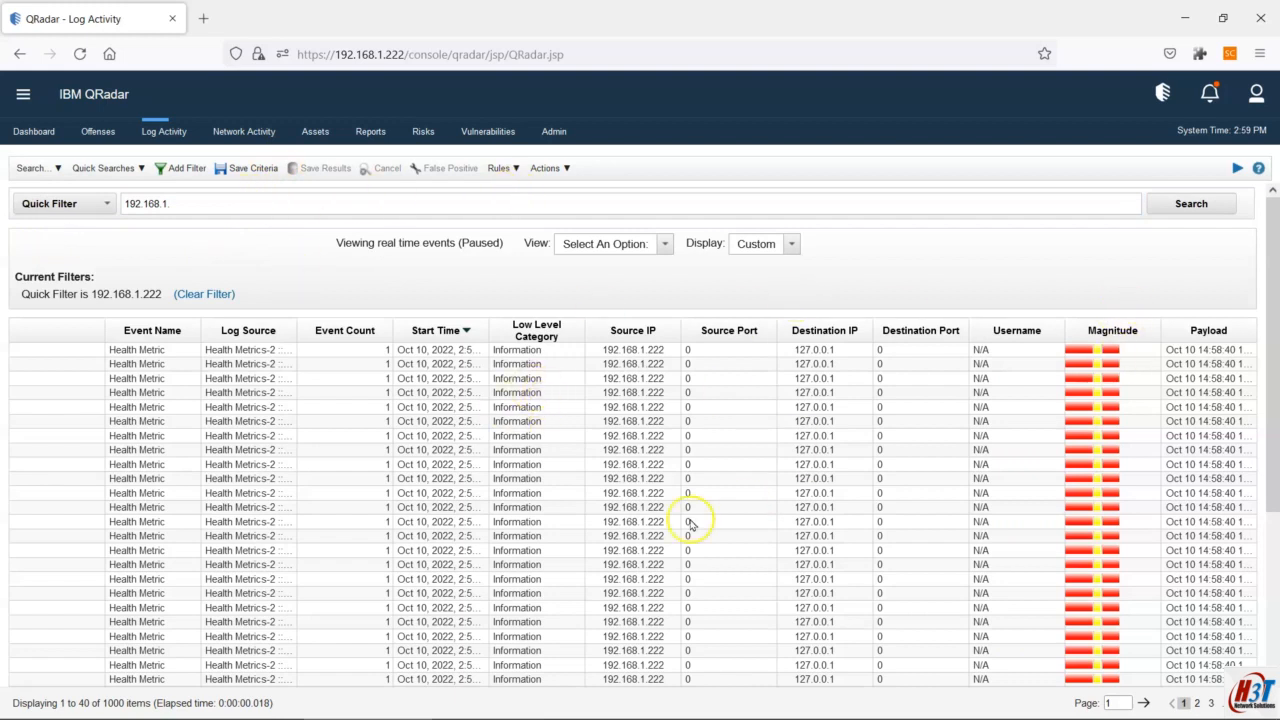
click(188, 203)
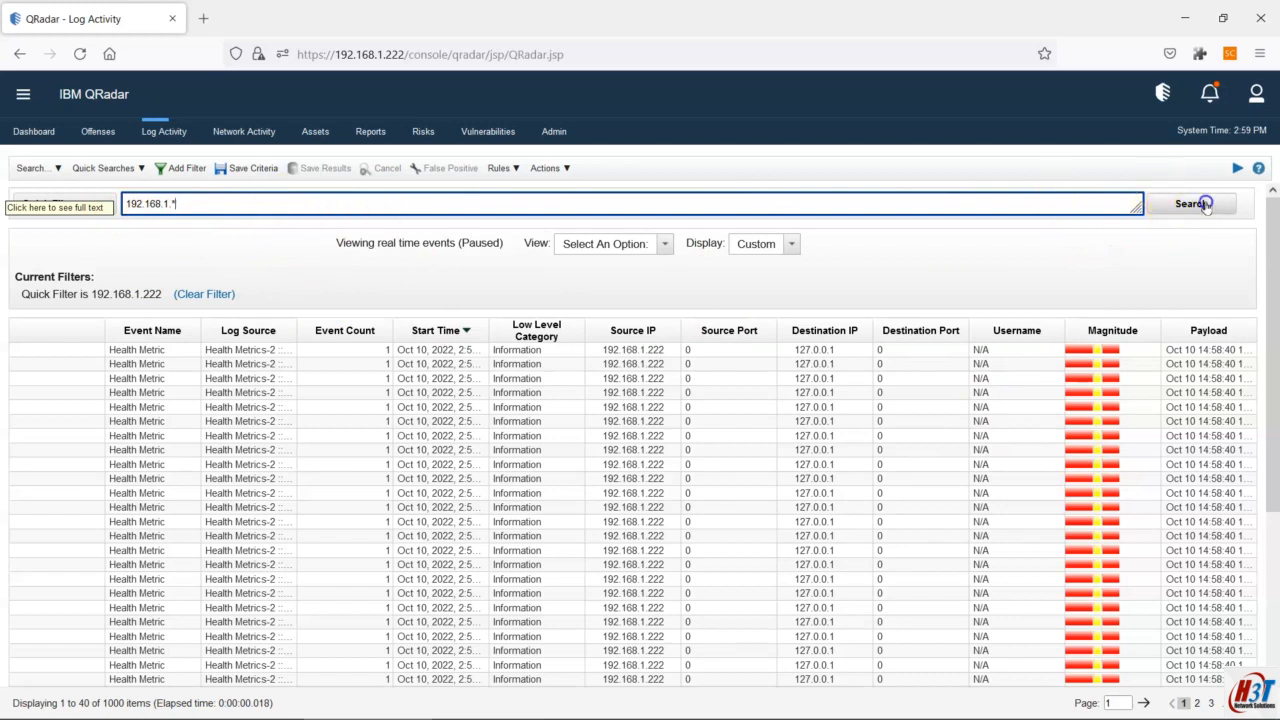
click(1194, 203)
click(1237, 168)
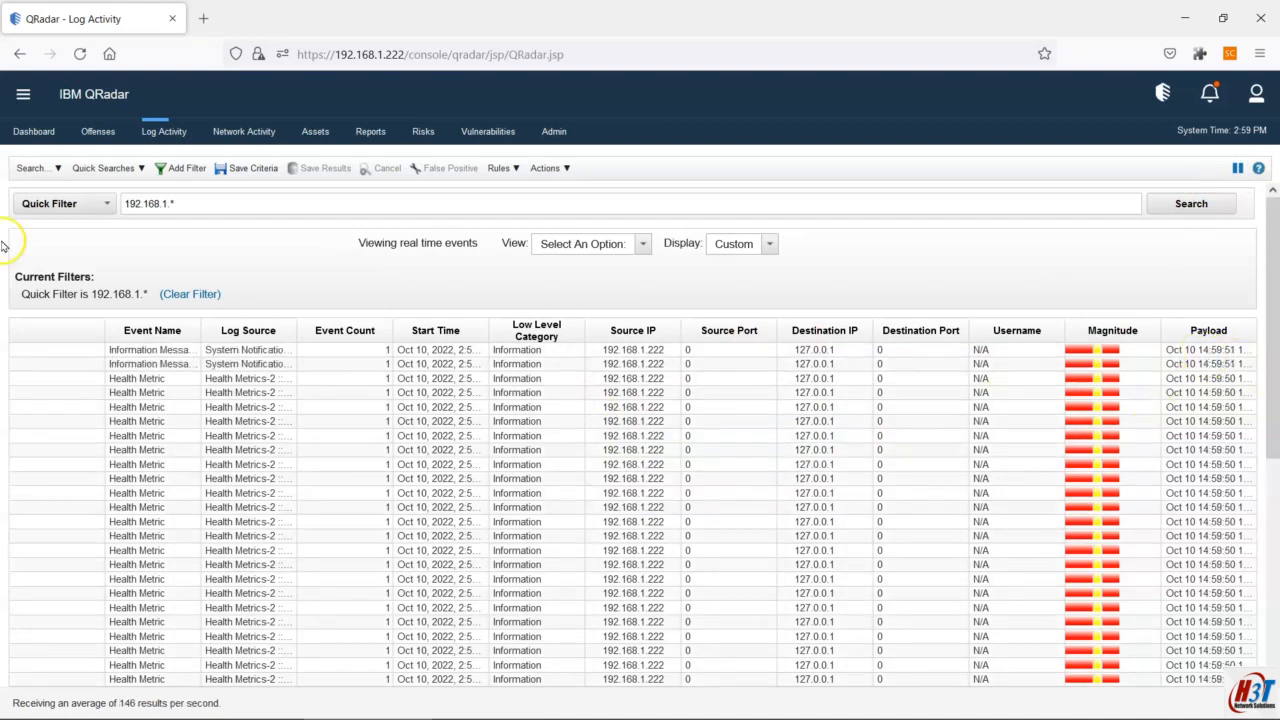
Step: Open the current 192.168.1.* search for editing and examine the quick filter among its search parameters
click(185, 203)
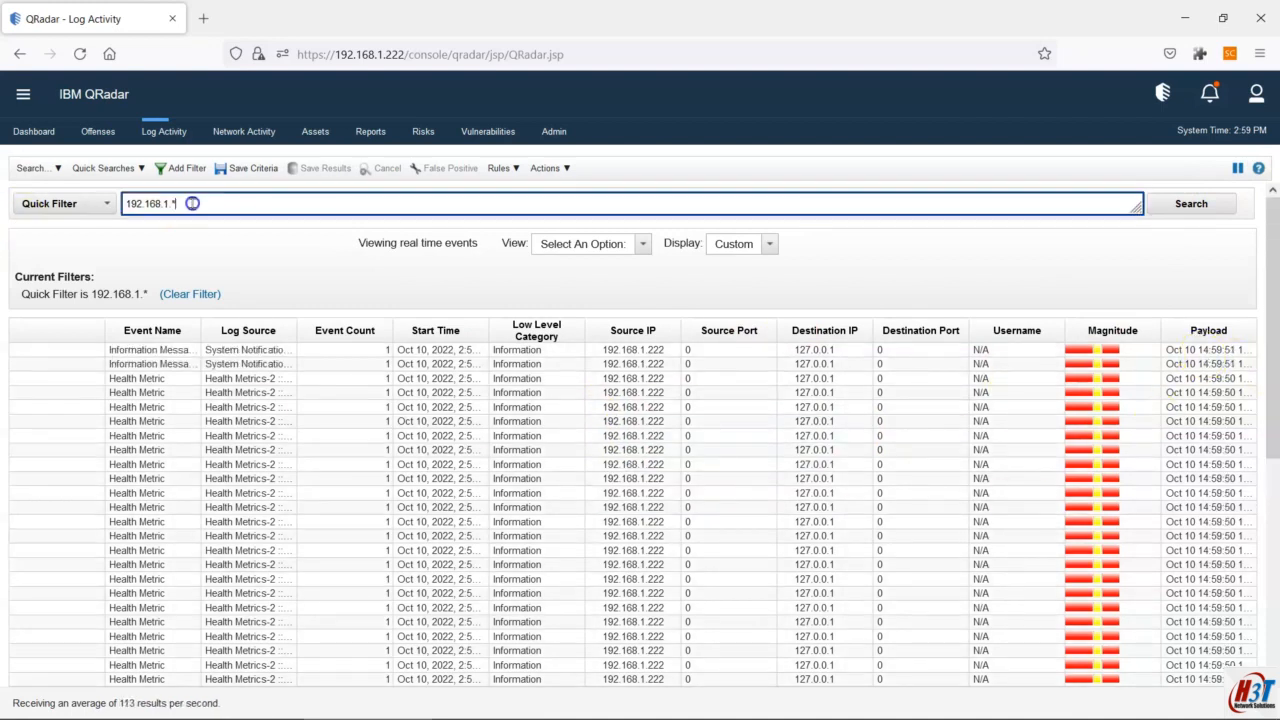
click(69, 238)
click(42, 171)
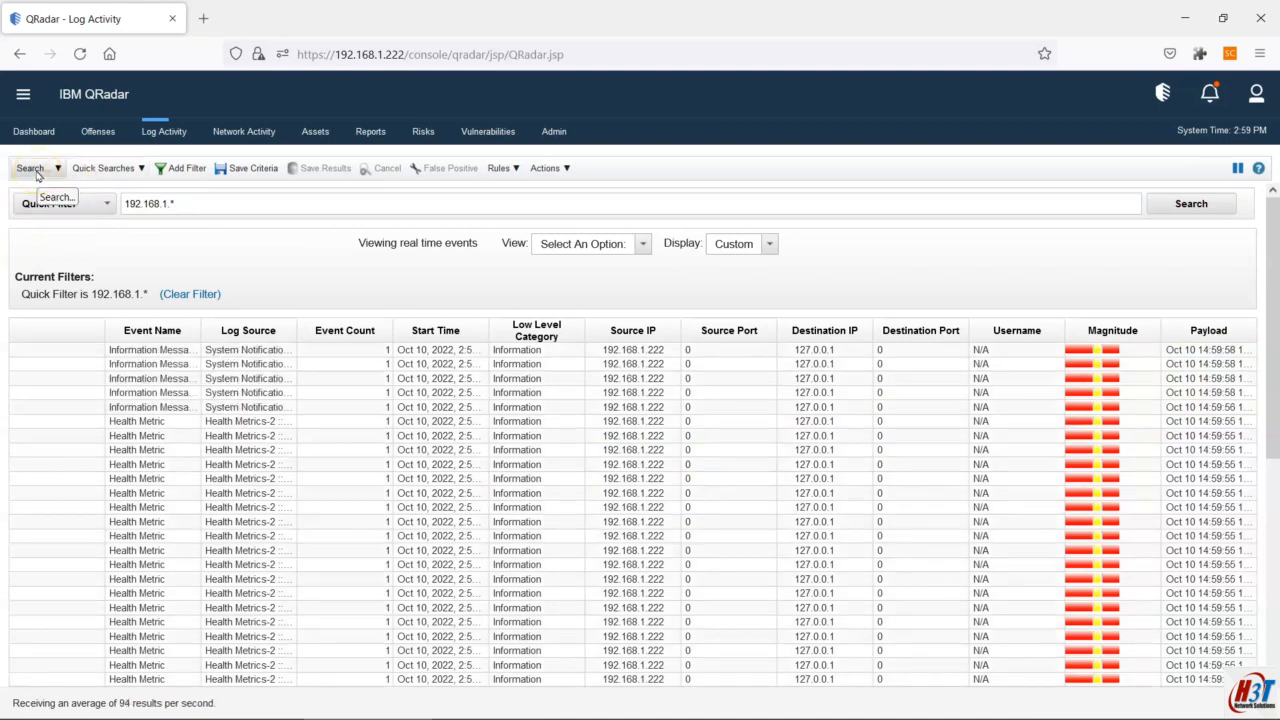
click(37, 172)
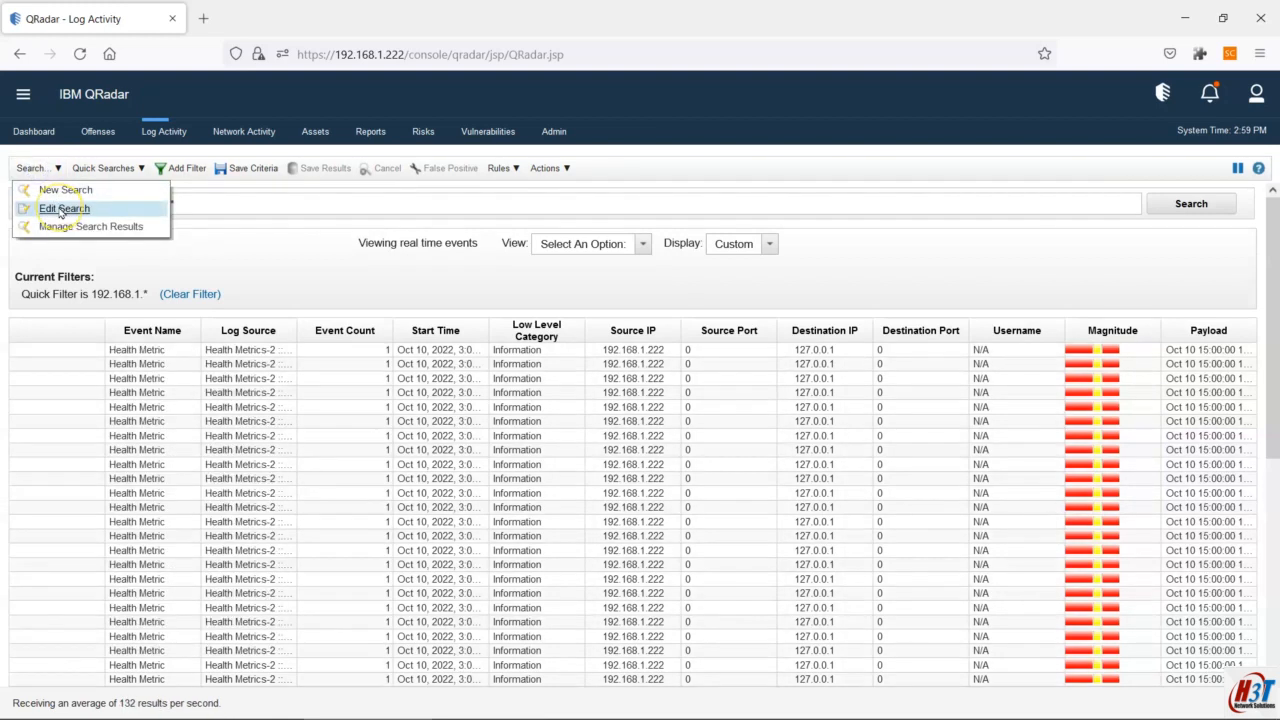
click(60, 210)
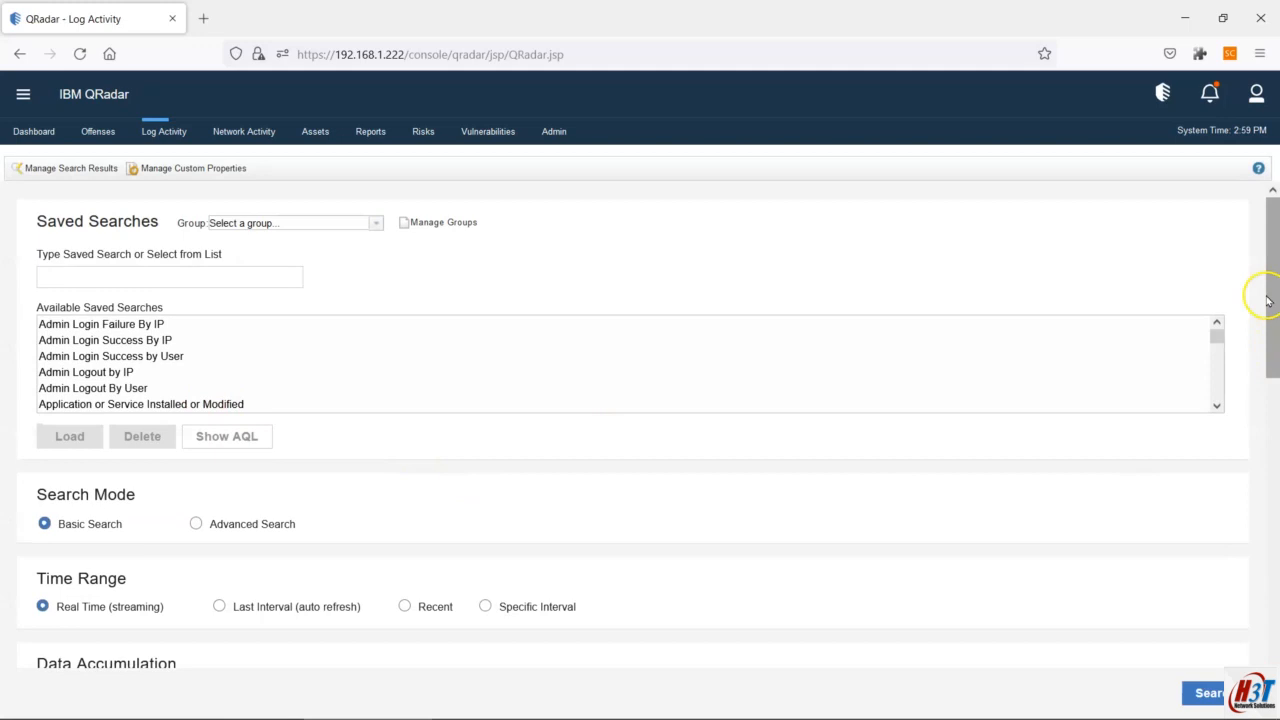
drag(1263, 286, 1266, 600)
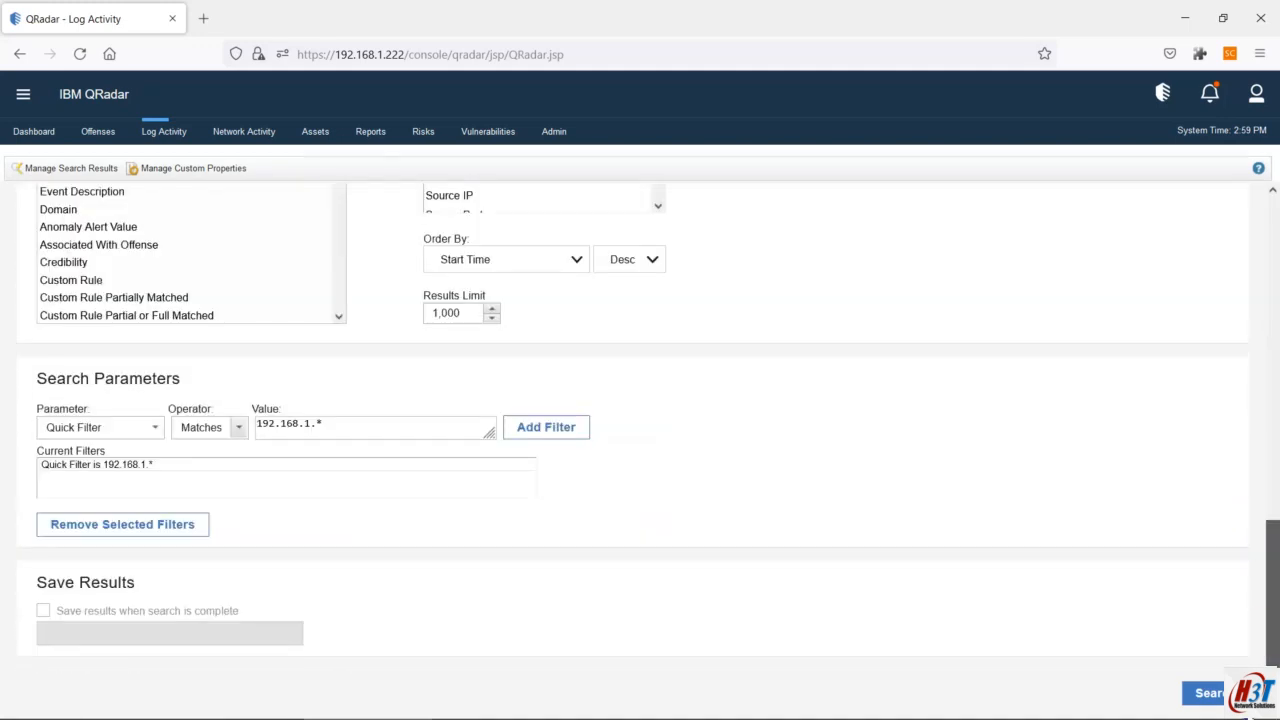
drag(337, 424, 237, 426)
click(303, 491)
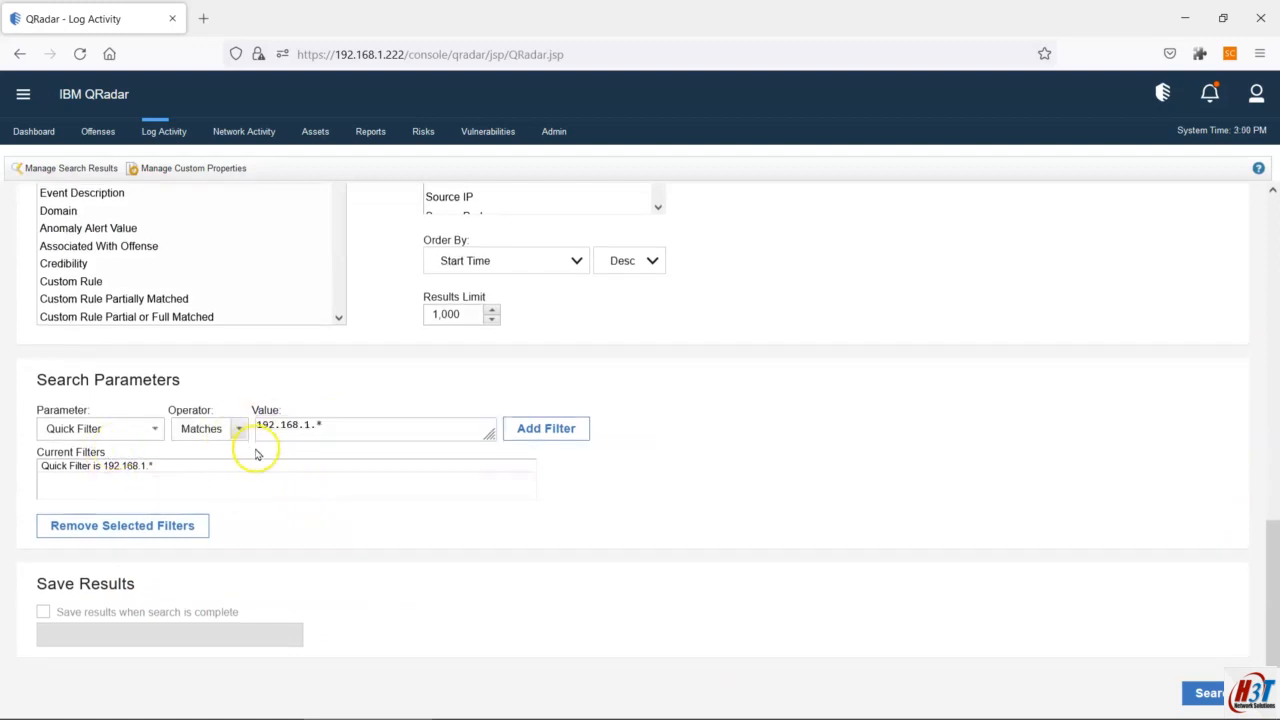
click(97, 474)
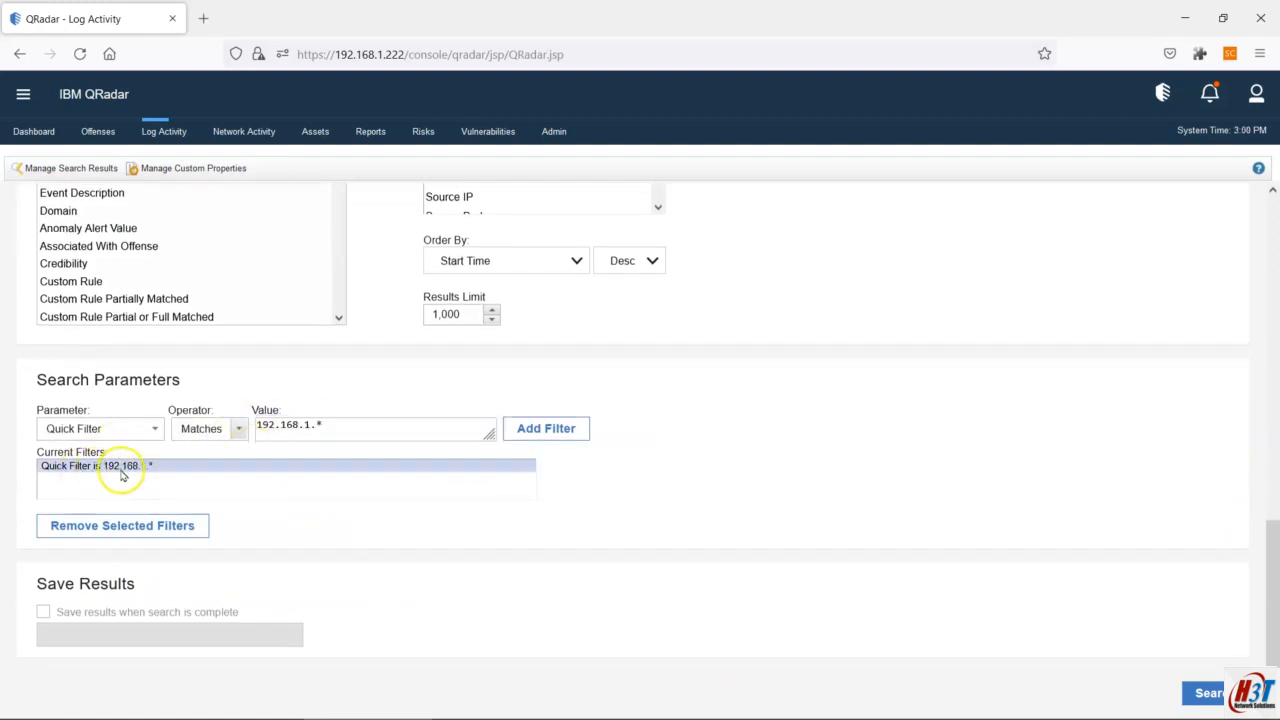
mouse_move(1274, 560)
mouse_down()
mouse_move(1276, 218)
mouse_move(1275, 562)
mouse_up()
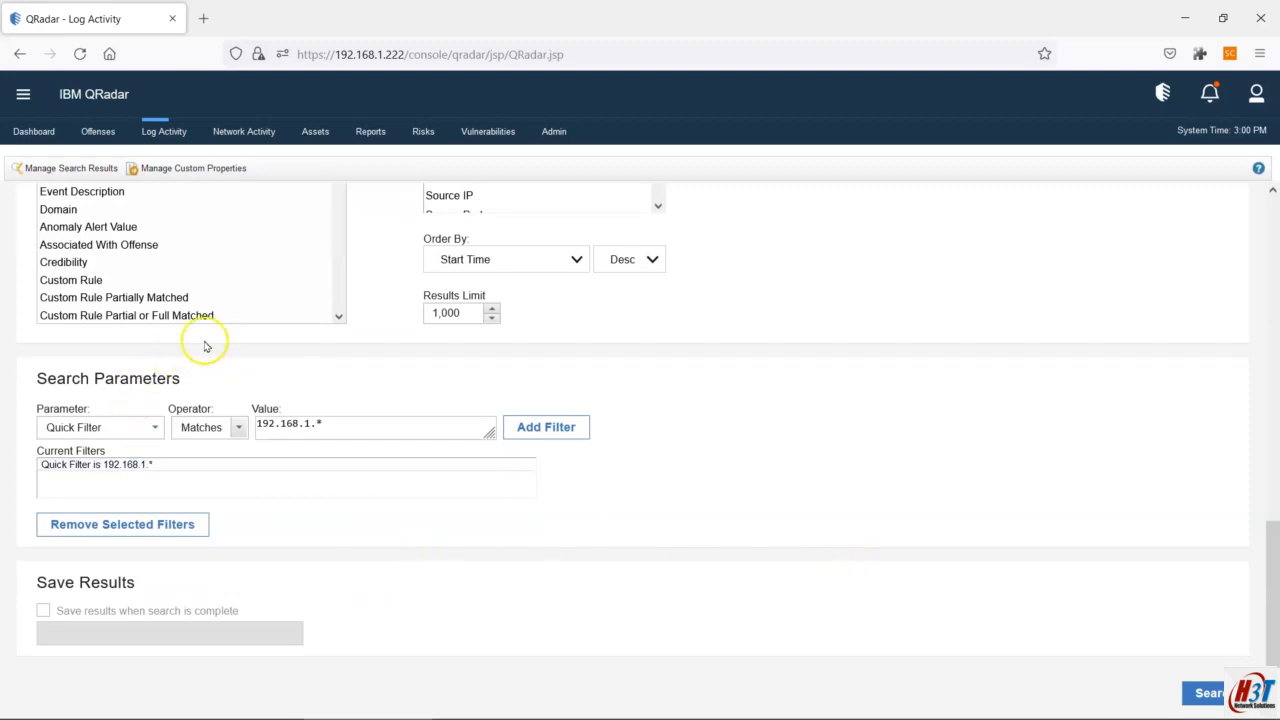
Step: Browse the available saved searches and select Admin Logout by IP
drag(1268, 630, 1256, 291)
click(88, 324)
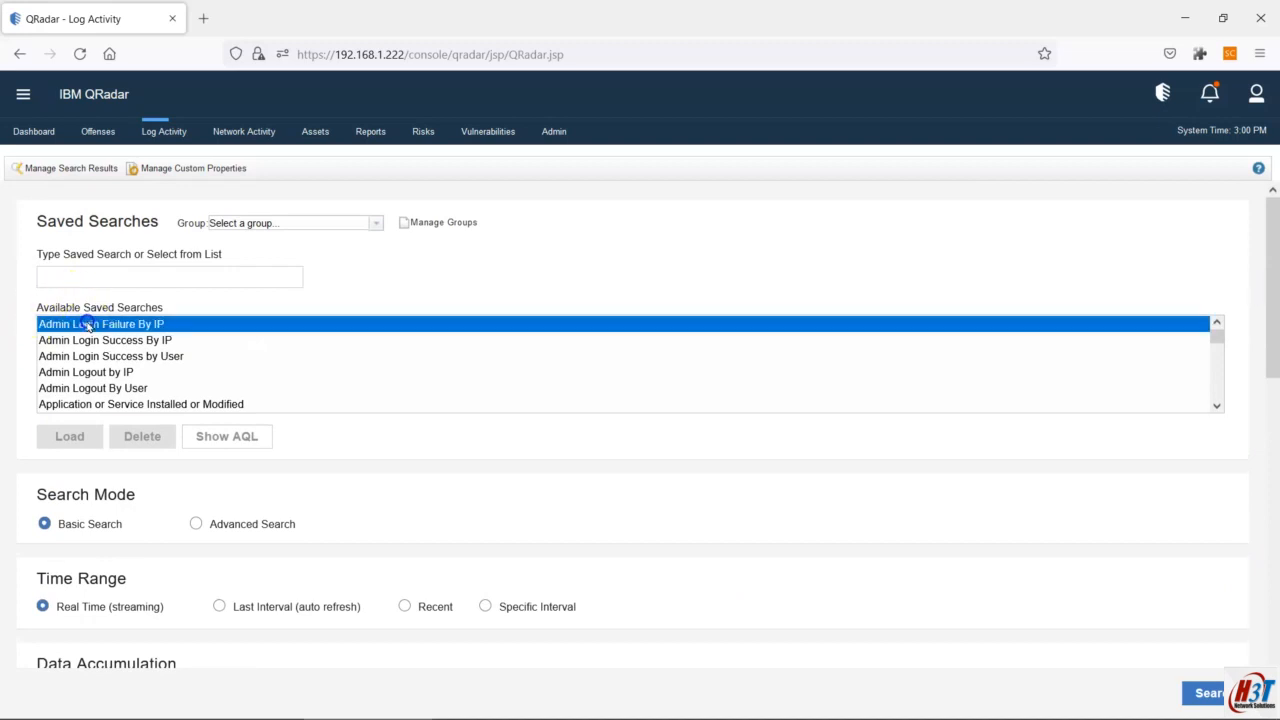
click(92, 356)
click(97, 388)
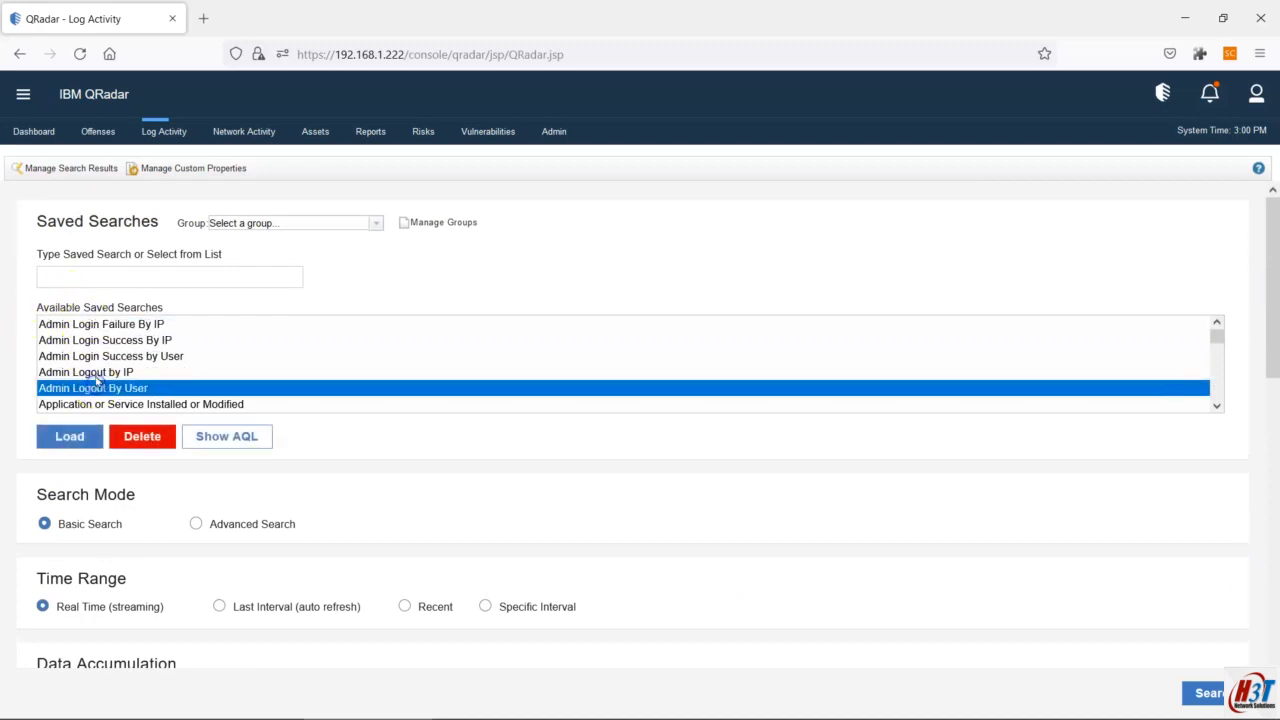
scroll(100, 375, down, 8)
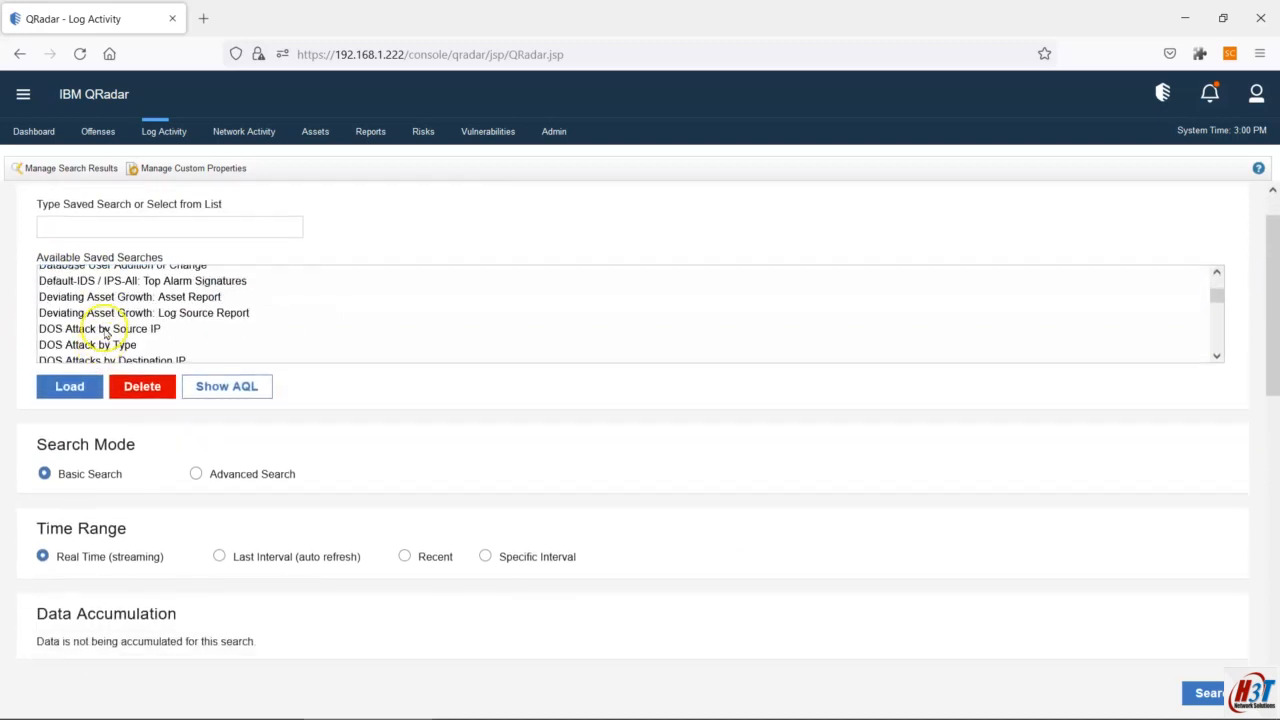
scroll(105, 333, down, 10)
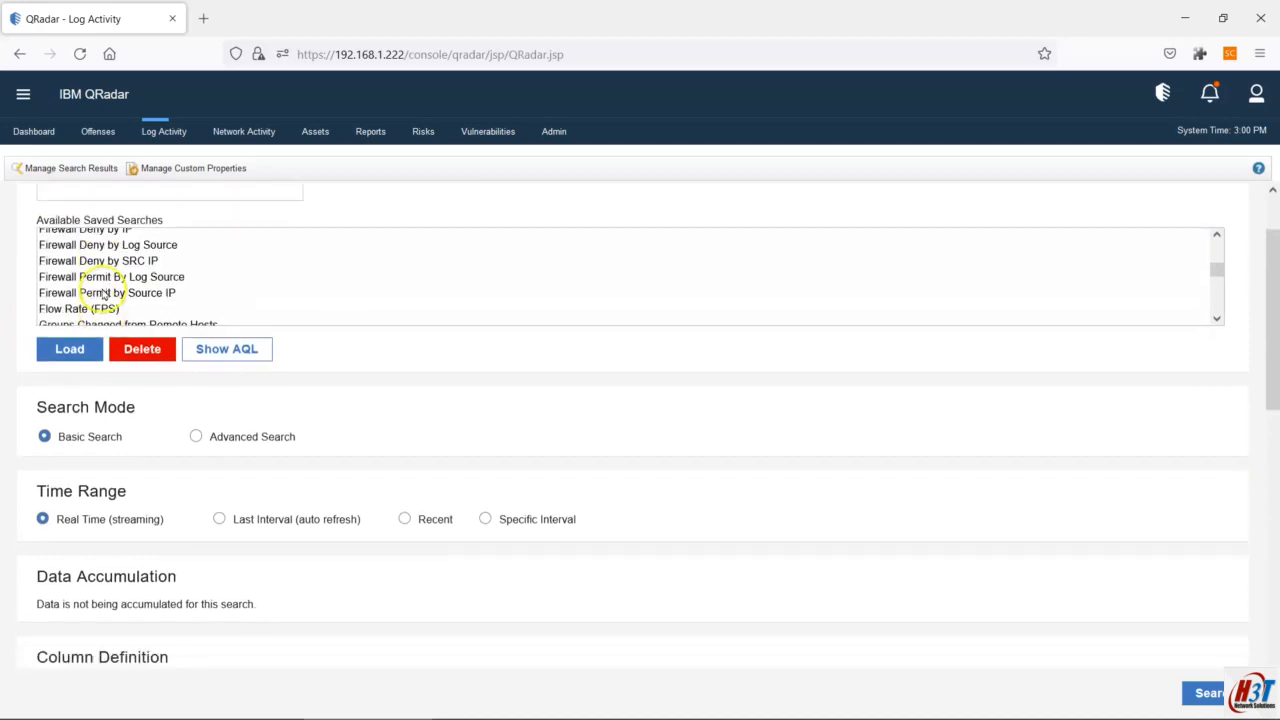
scroll(110, 290, up, 15)
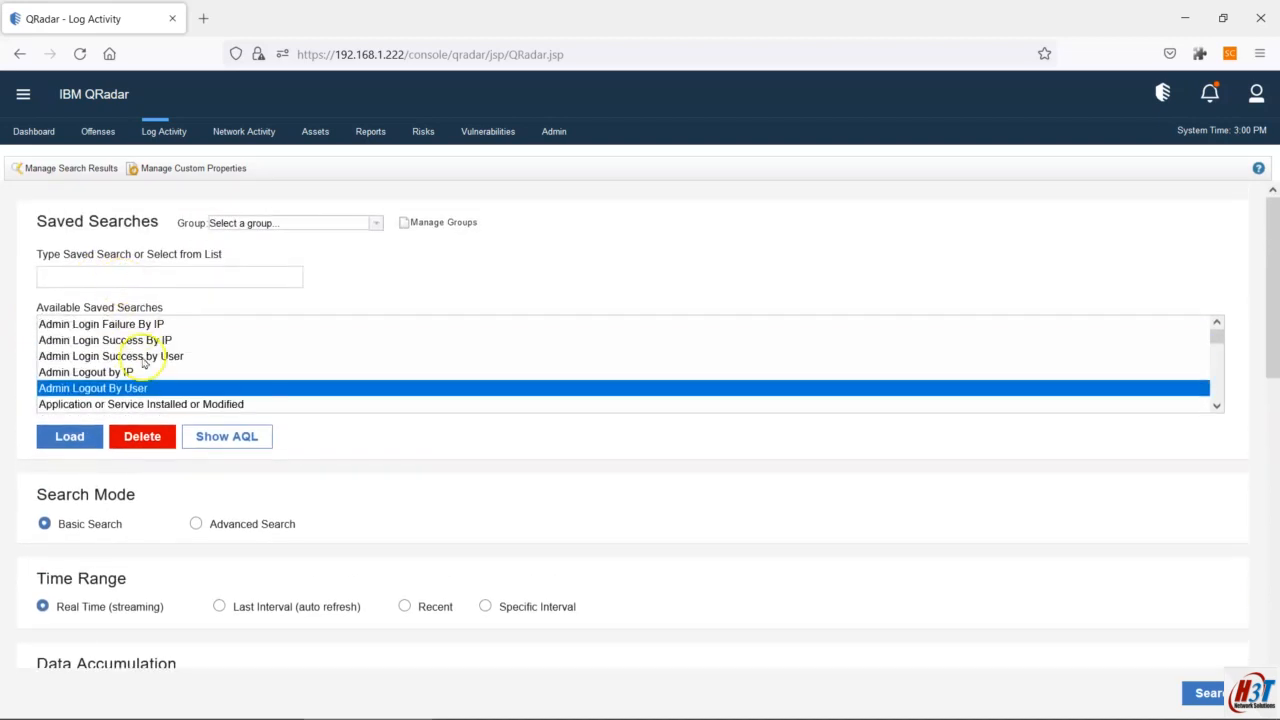
click(74, 371)
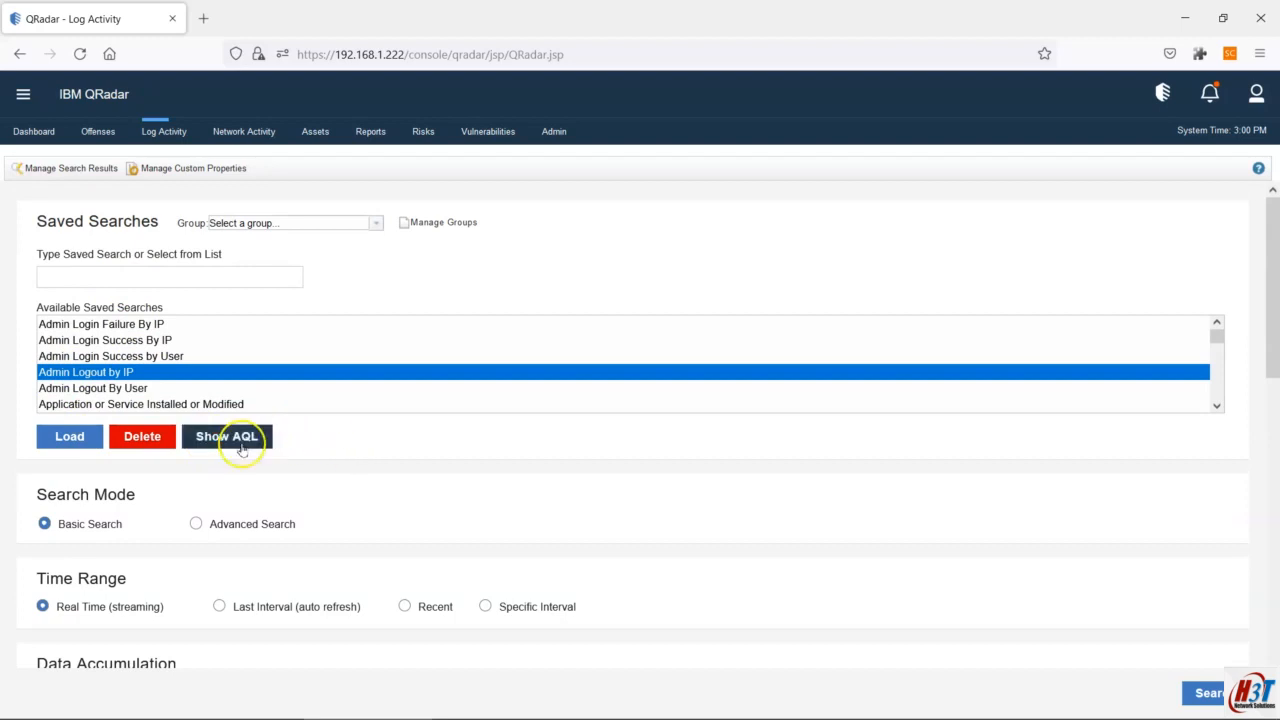
Step: Compare the Basic Search and Advanced Search modes with their time range options, ending on Basic Search
scroll(194, 457, down, 3)
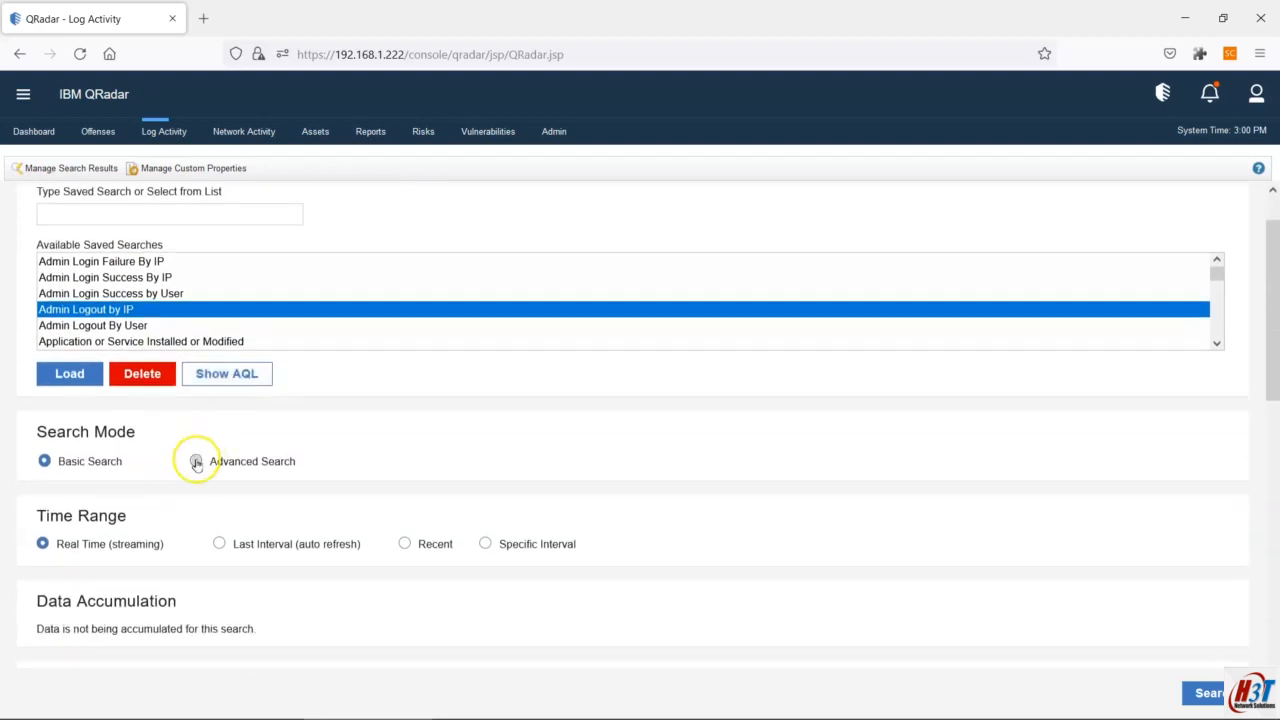
scroll(175, 450, down, 1)
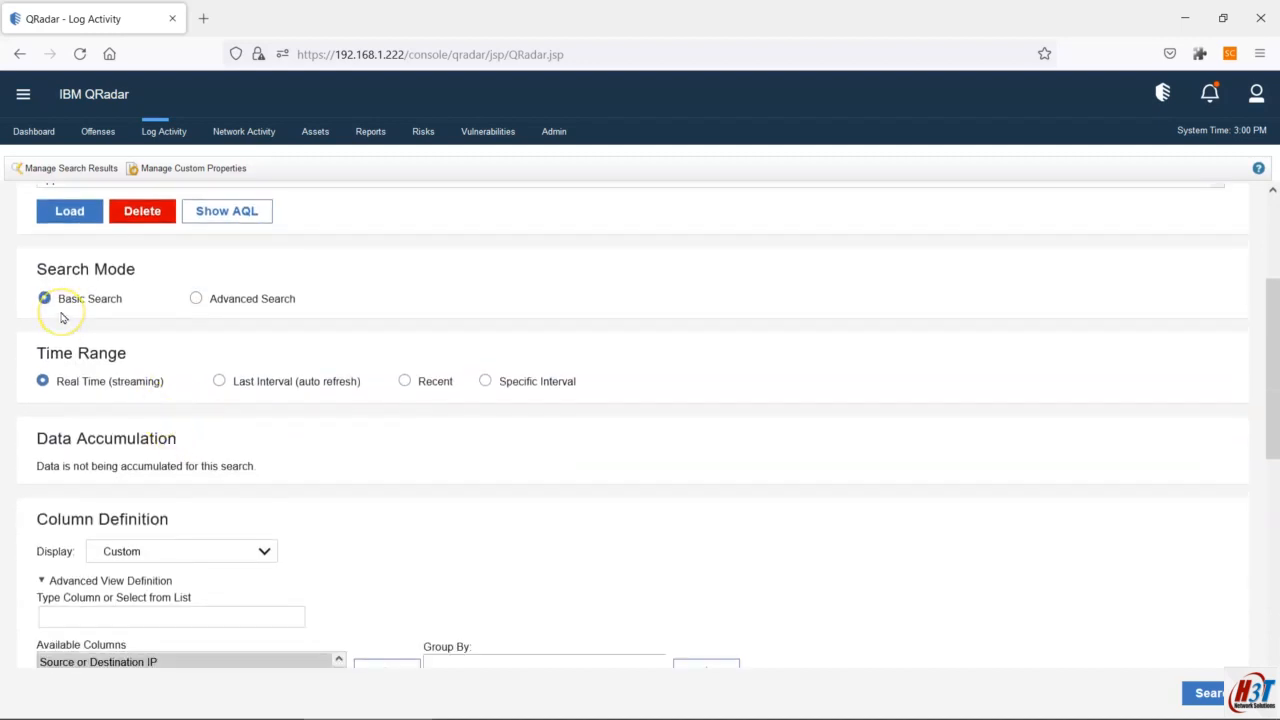
scroll(313, 337, down, 1)
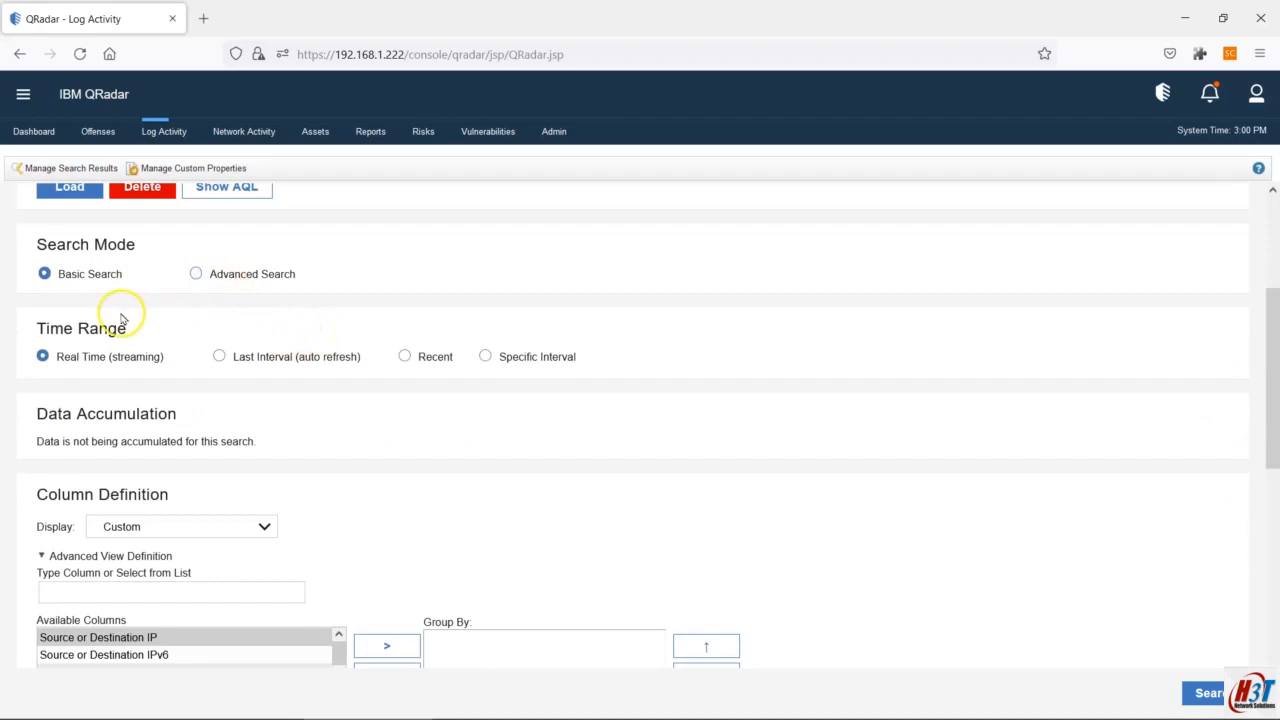
scroll(120, 318, down, 1)
click(196, 224)
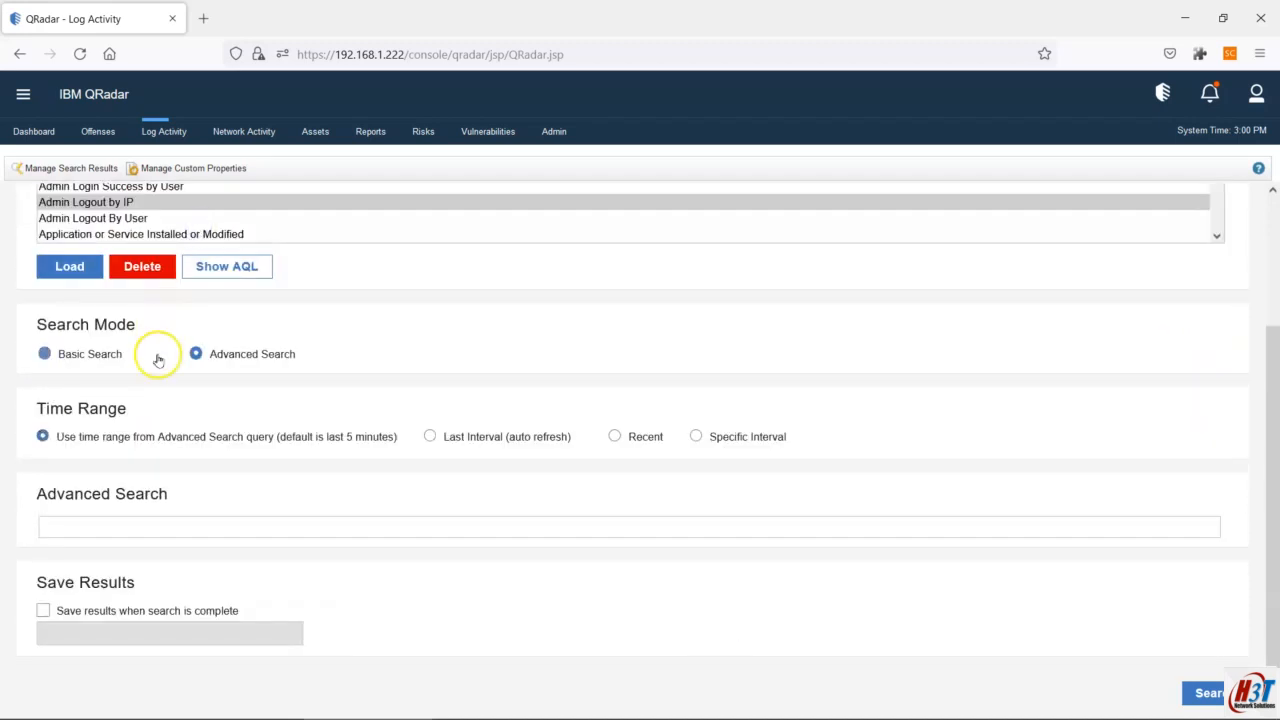
click(86, 353)
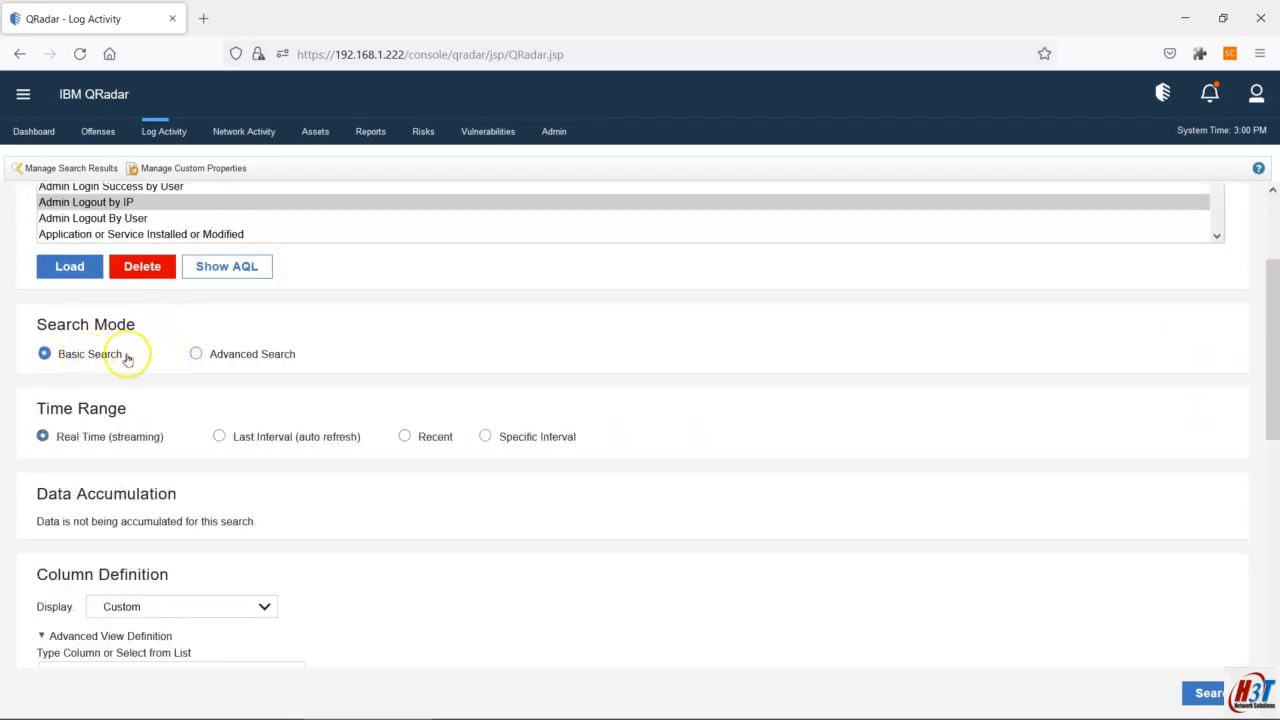
click(198, 350)
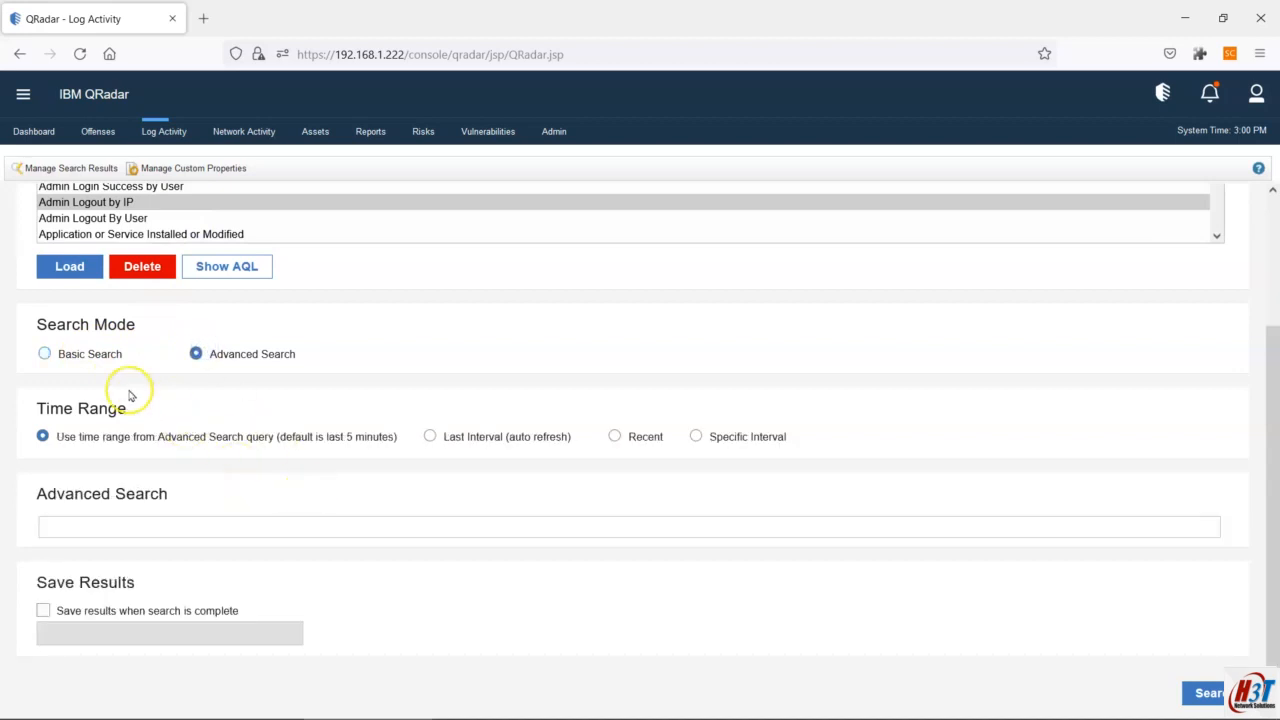
click(90, 355)
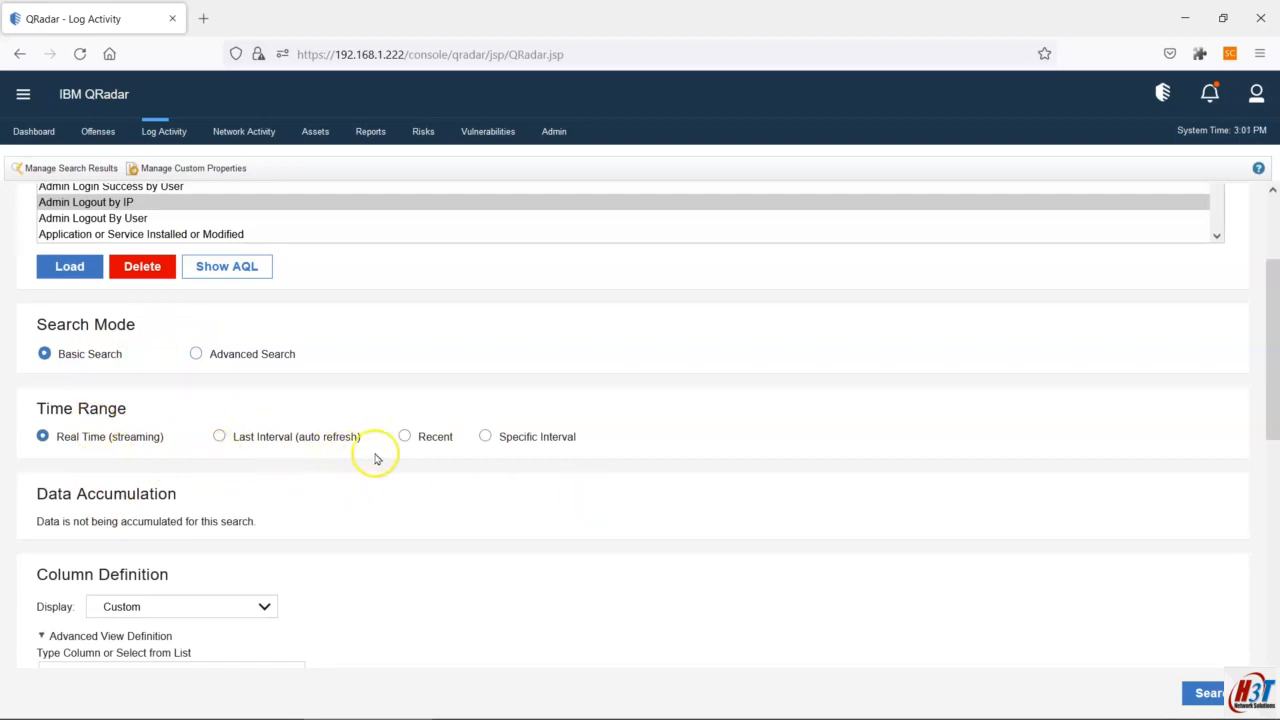
click(262, 361)
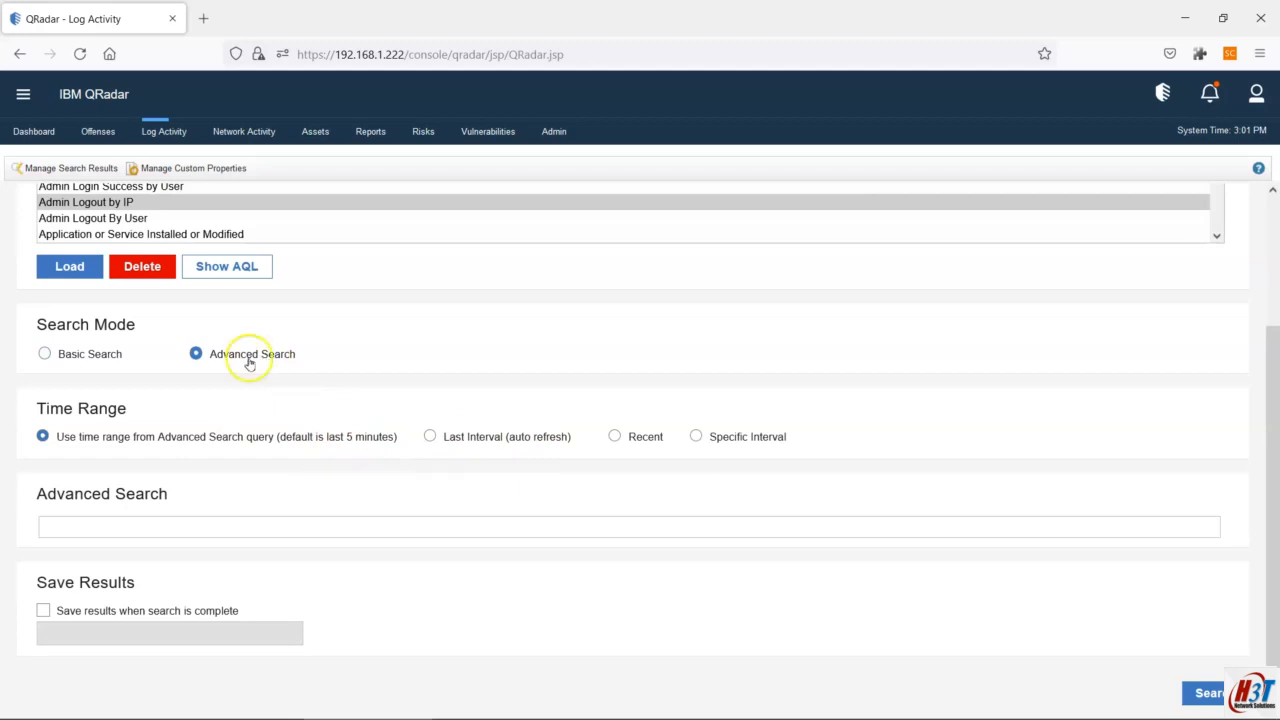
click(110, 354)
click(196, 354)
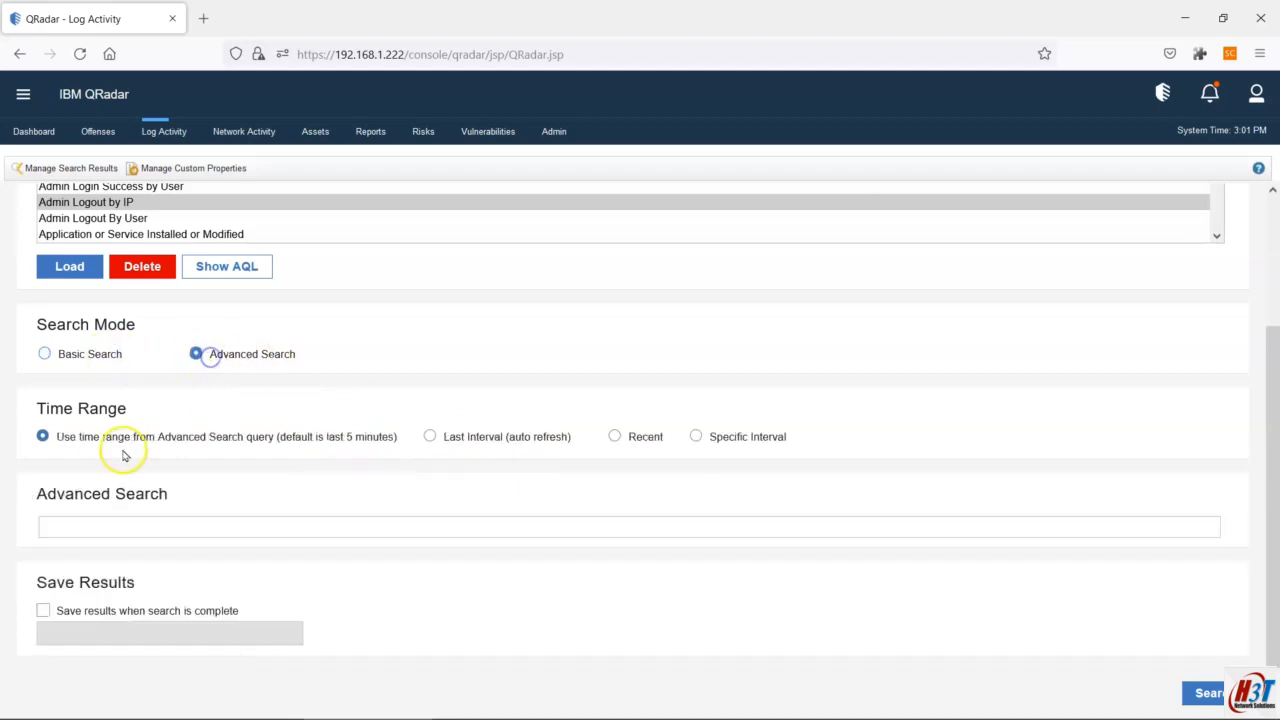
click(80, 358)
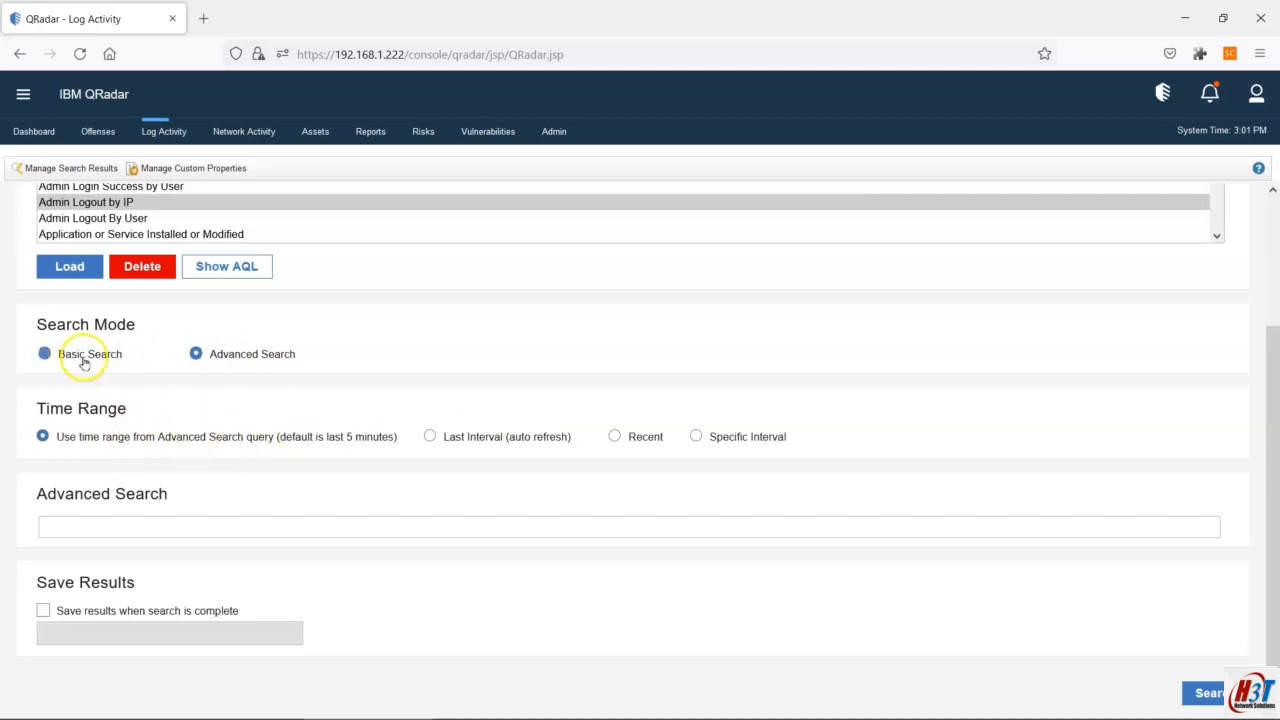
click(226, 355)
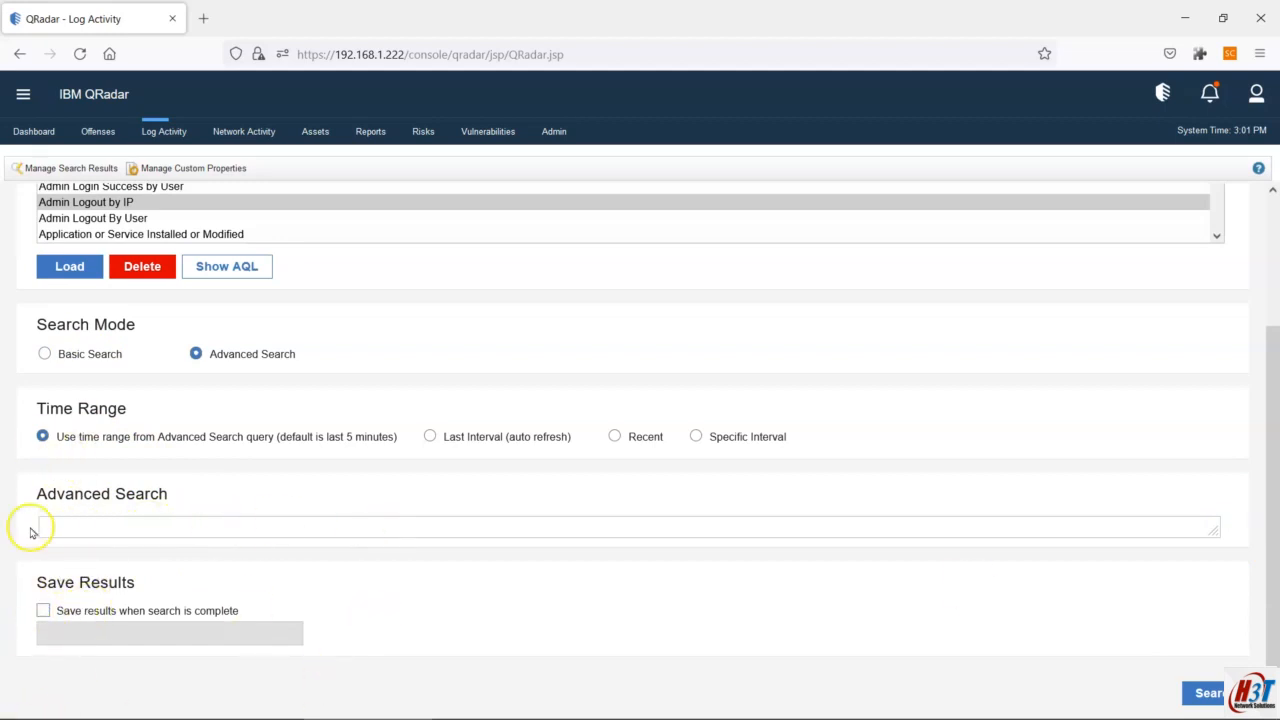
click(68, 355)
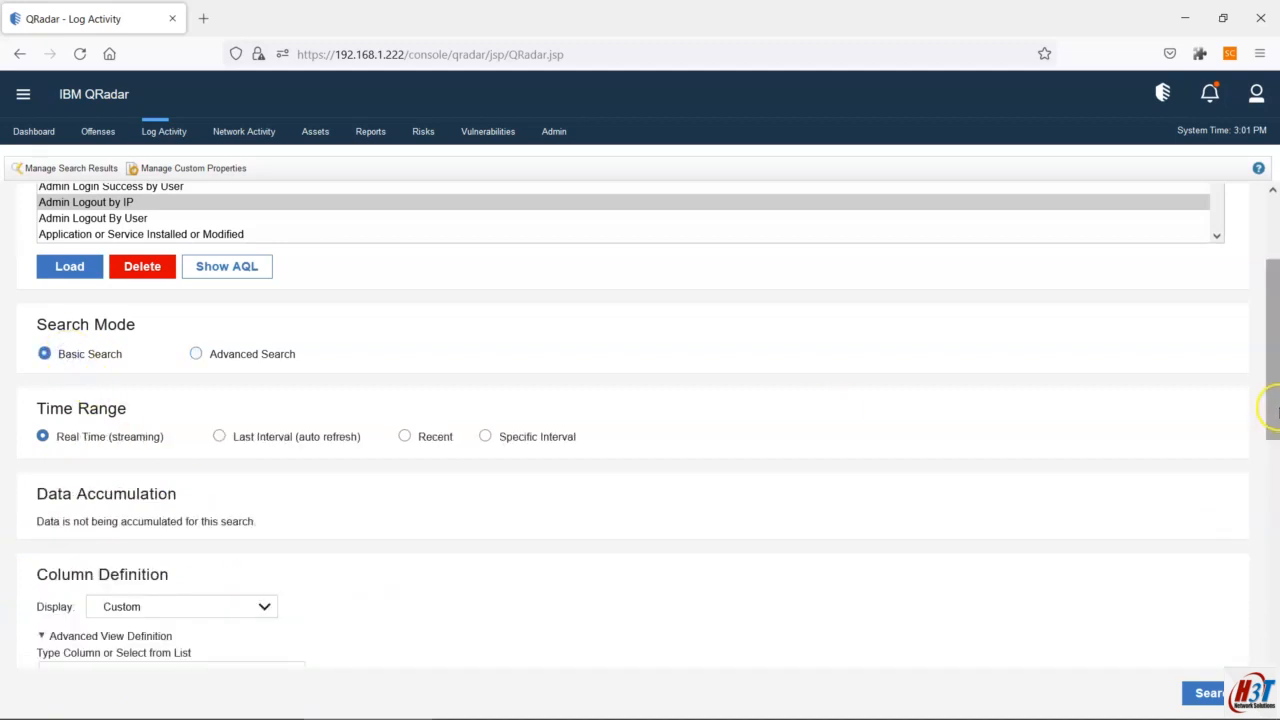
Step: Review the column definition of the search and highlight Domain among the available columns
drag(1273, 403, 1271, 484)
drag(1271, 484, 1275, 582)
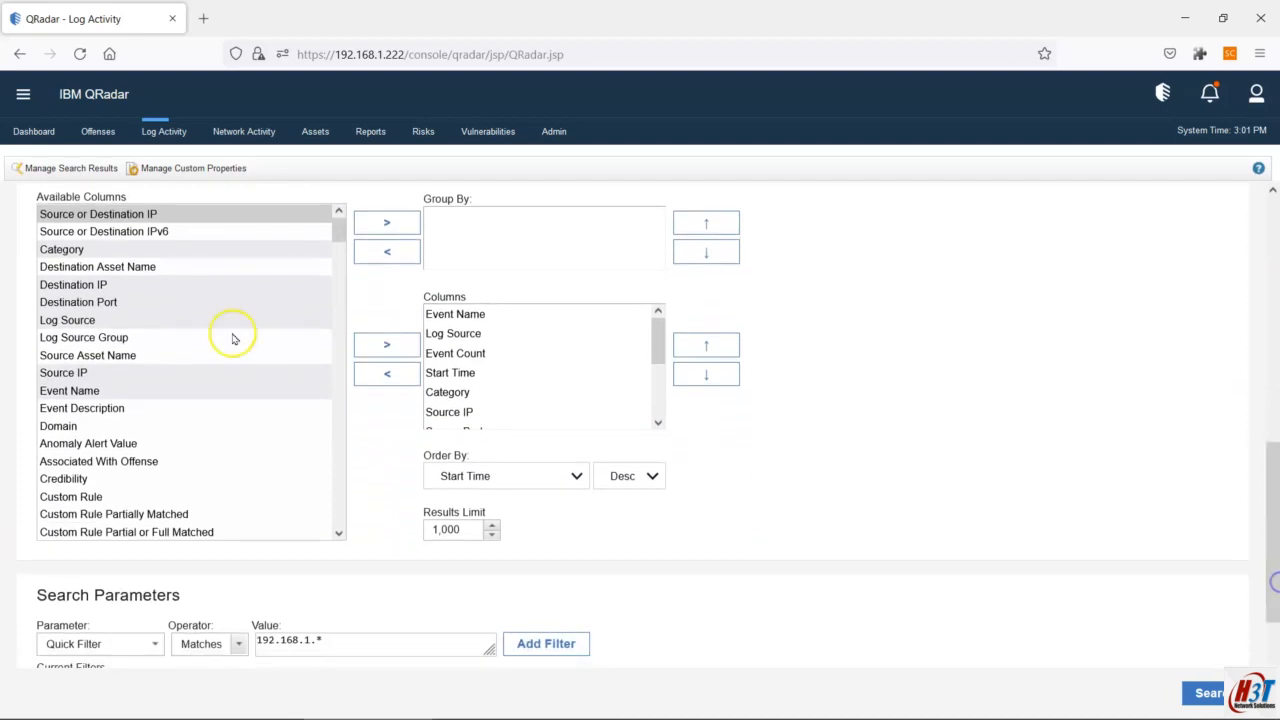
click(110, 357)
click(113, 424)
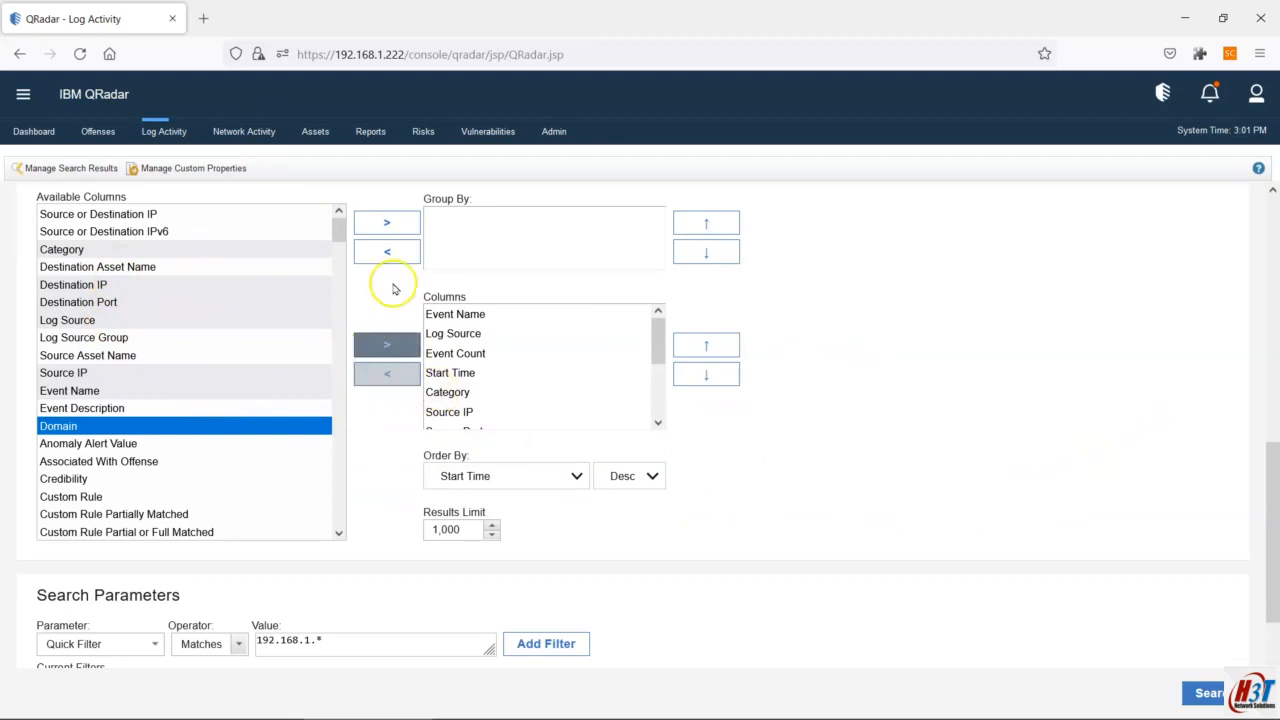
scroll(432, 278, up, 1)
drag(1263, 514, 1266, 394)
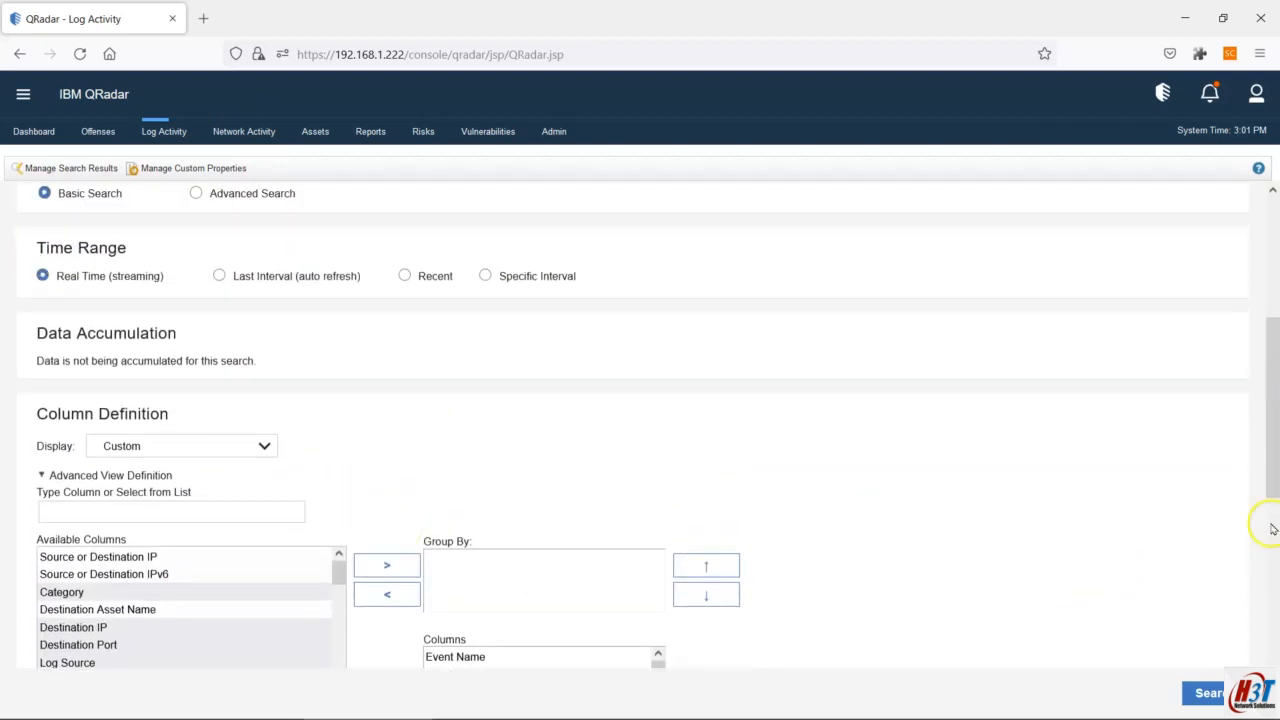
drag(1270, 482, 1273, 643)
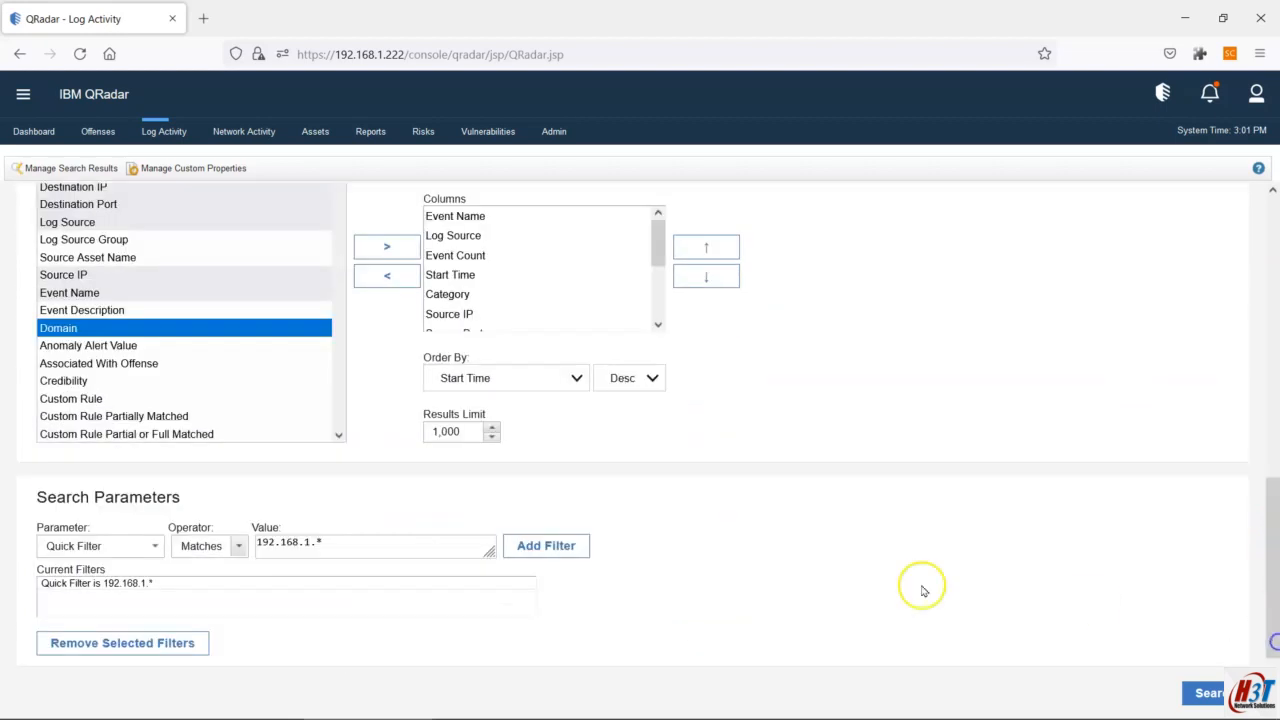
Step: Remove the quick filter 192.168.1.* from the current filters of the search
click(336, 555)
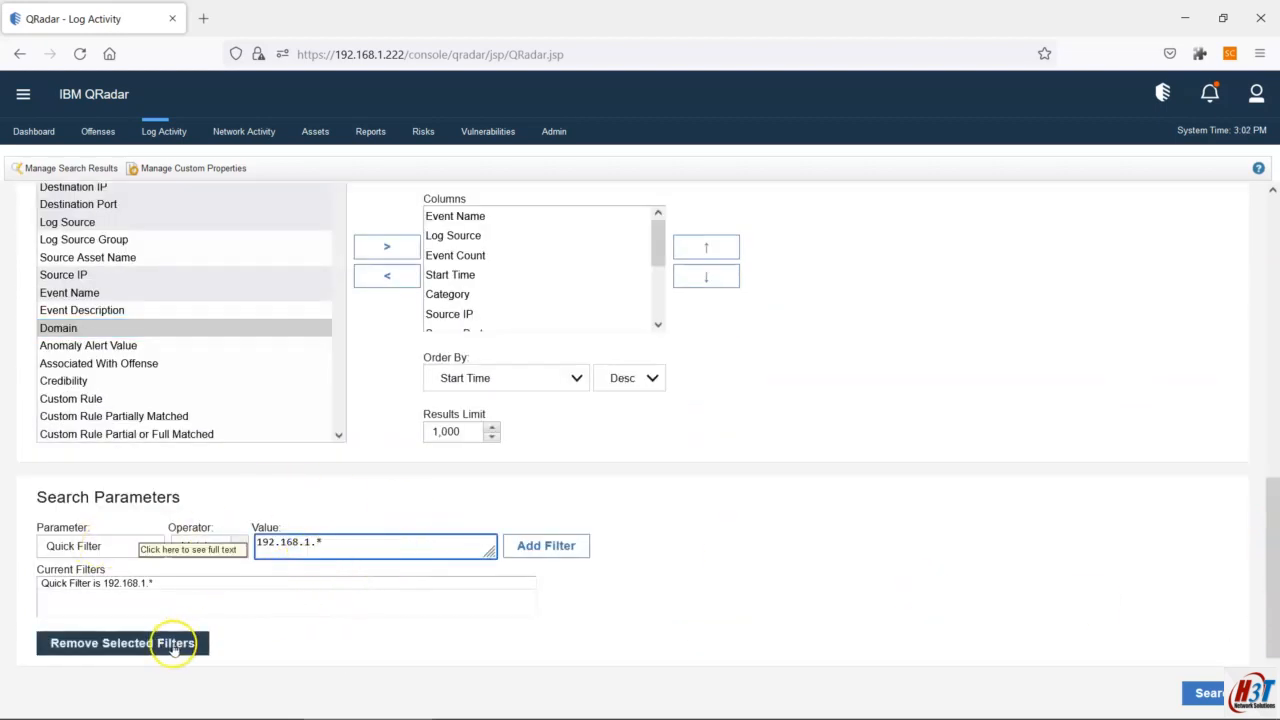
click(160, 585)
click(160, 643)
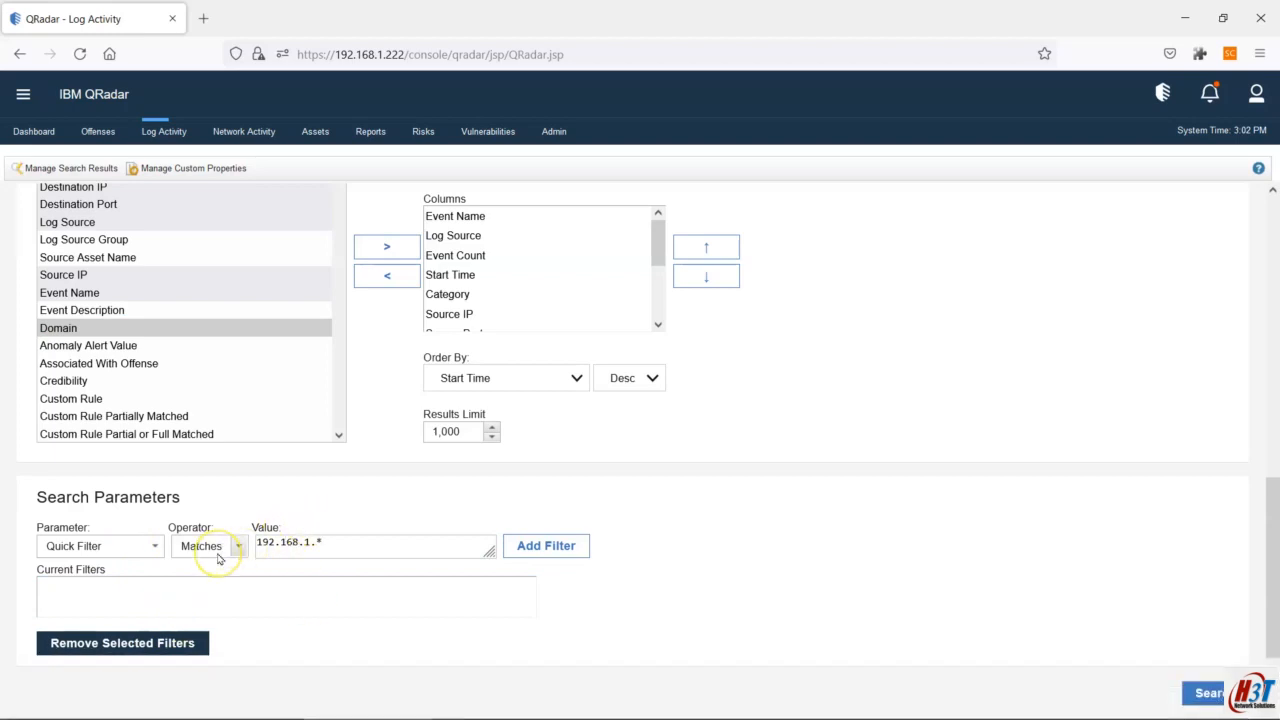
Step: Look through the available filter parameters for the search, keeping Quick Filter as the parameter
click(116, 546)
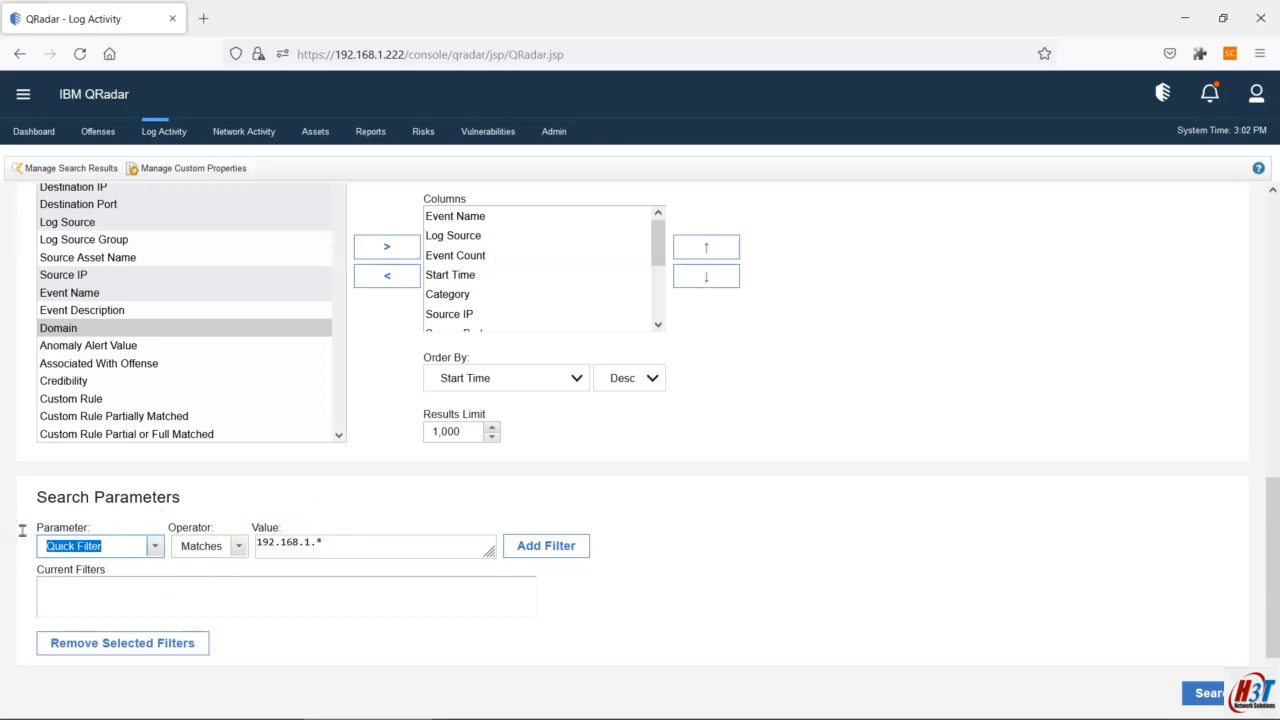
click(155, 546)
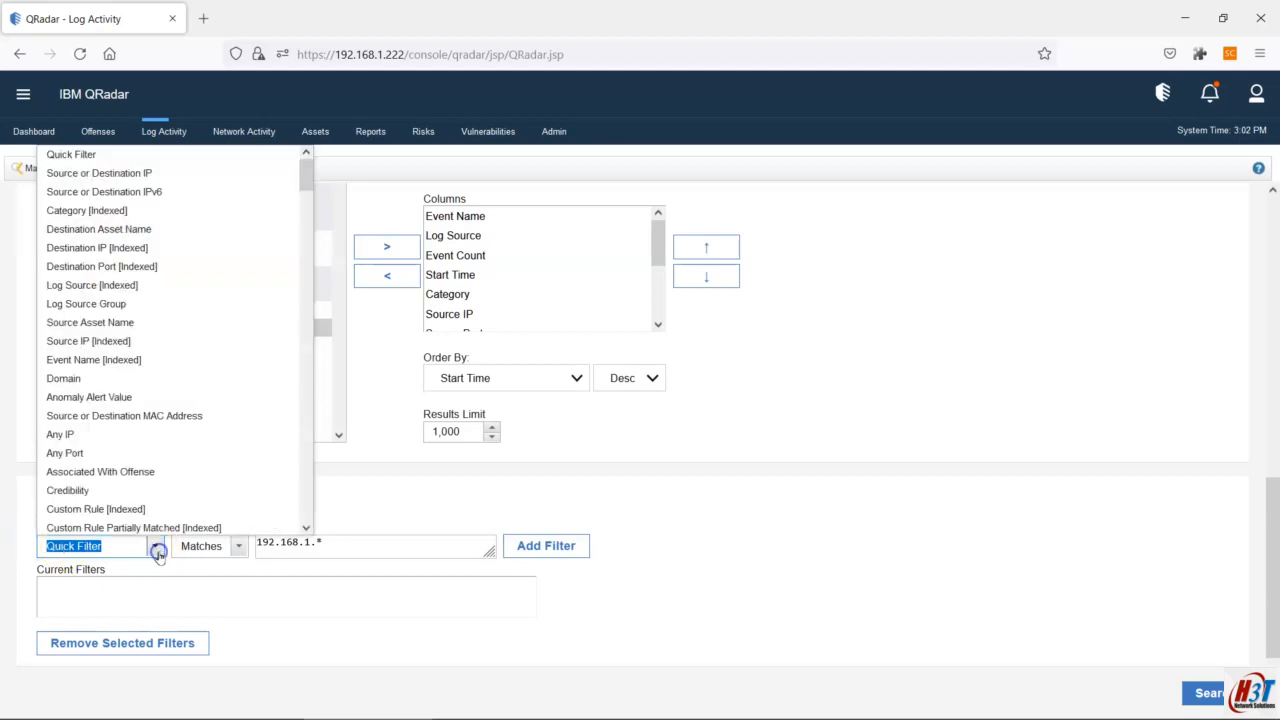
drag(306, 172, 310, 401)
click(293, 600)
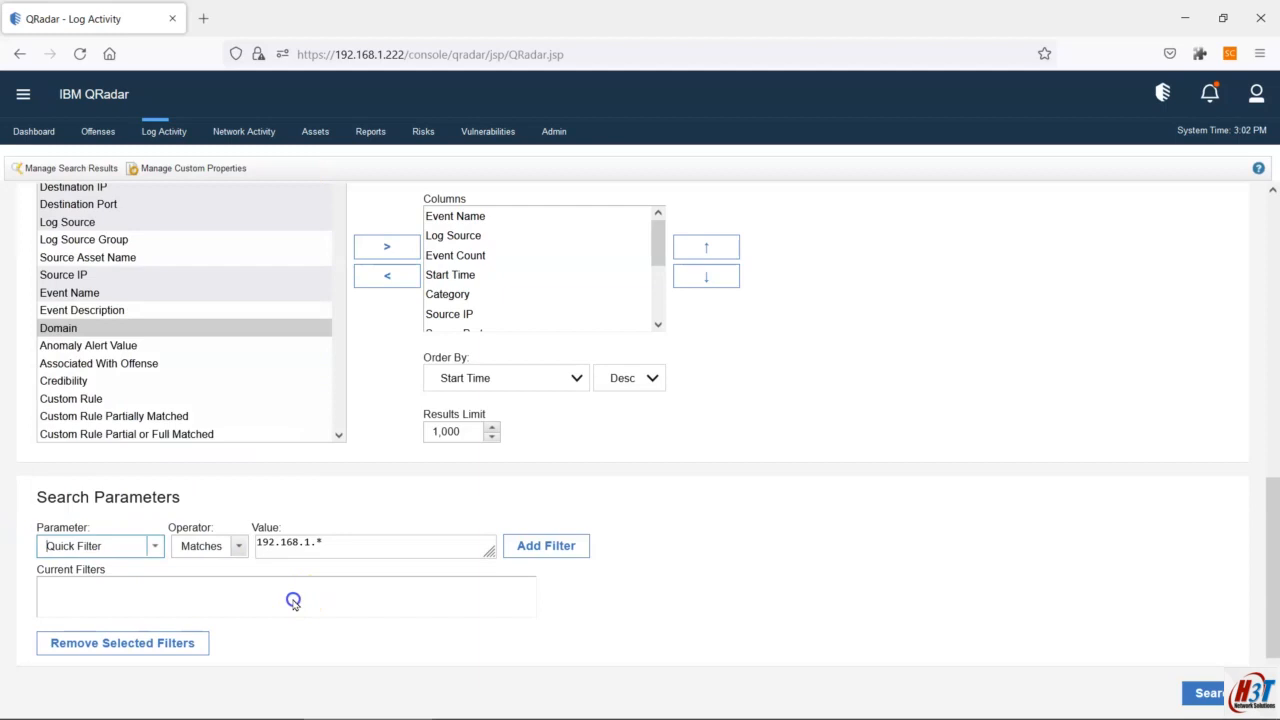
Step: Set the search parameter to Log Source [Indexed] with the operator Does not equal any of
click(118, 546)
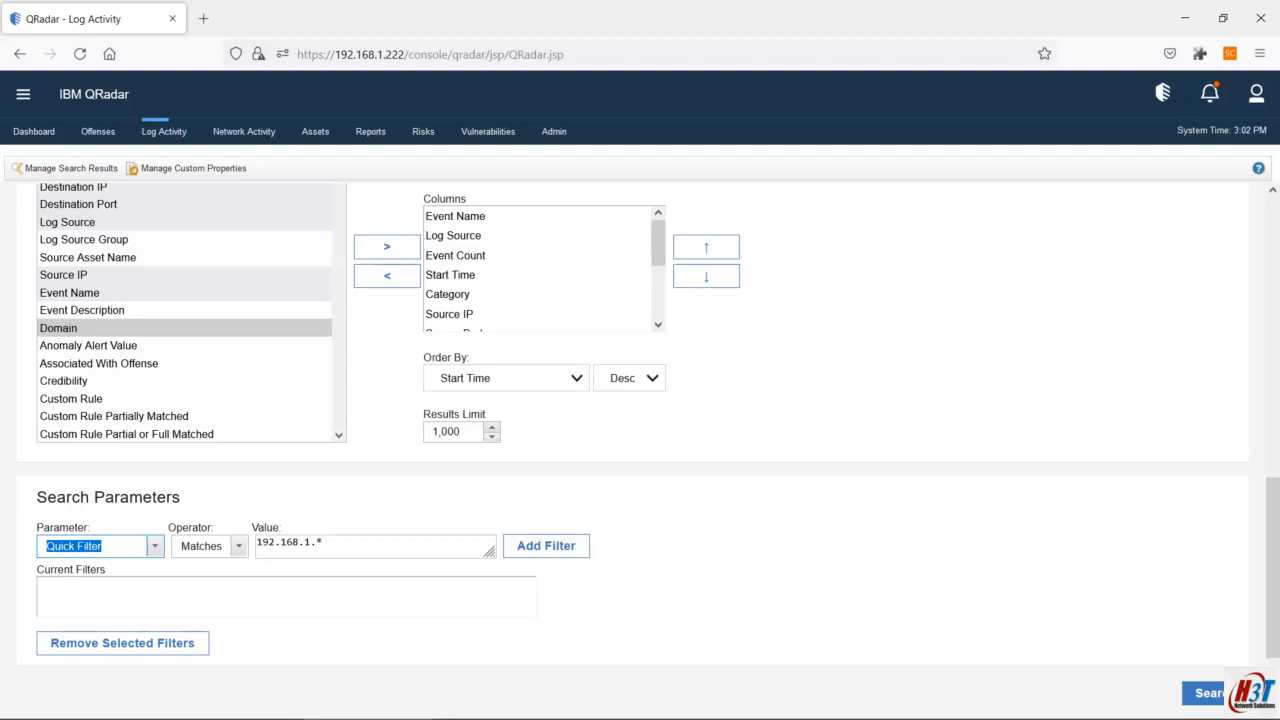
text(log)
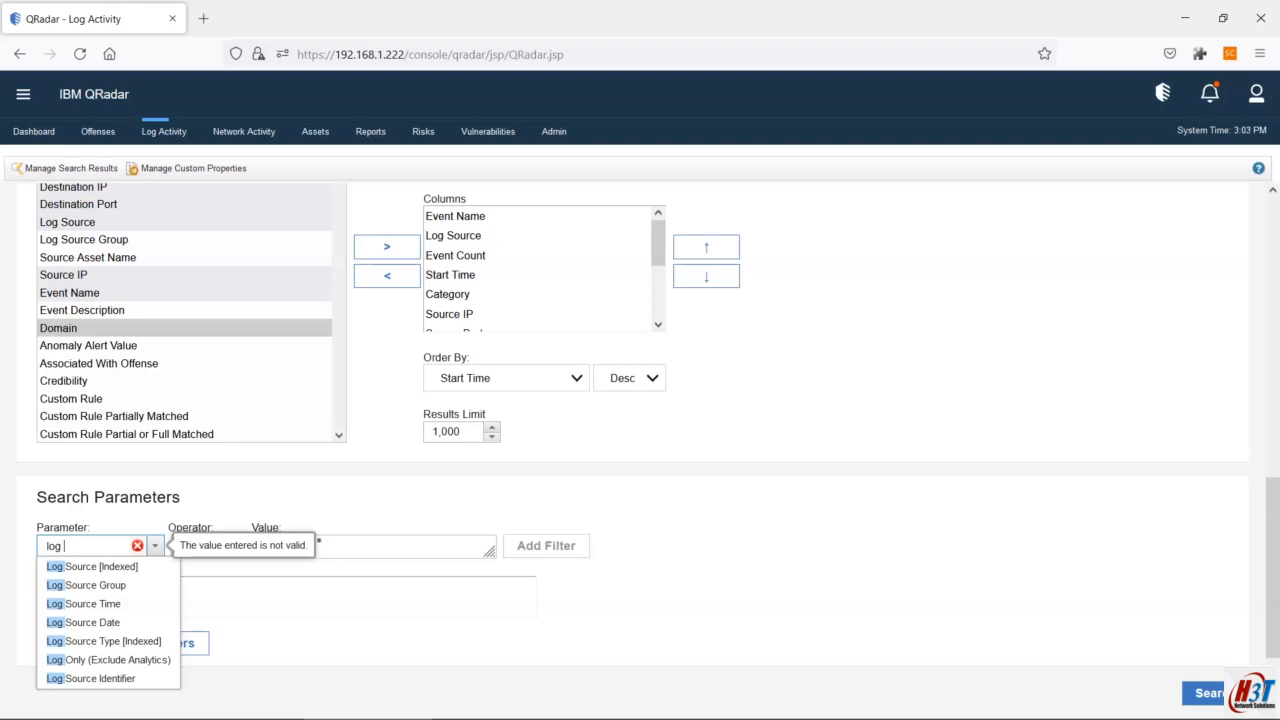
text(source)
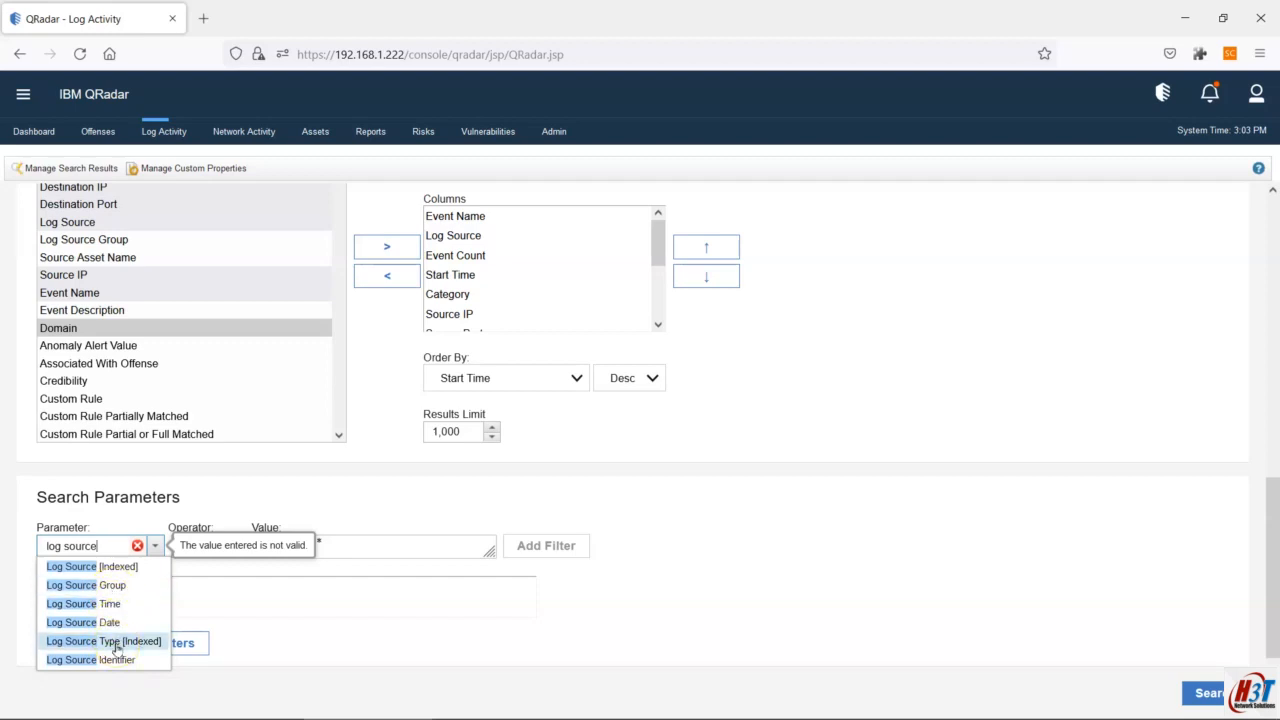
click(110, 568)
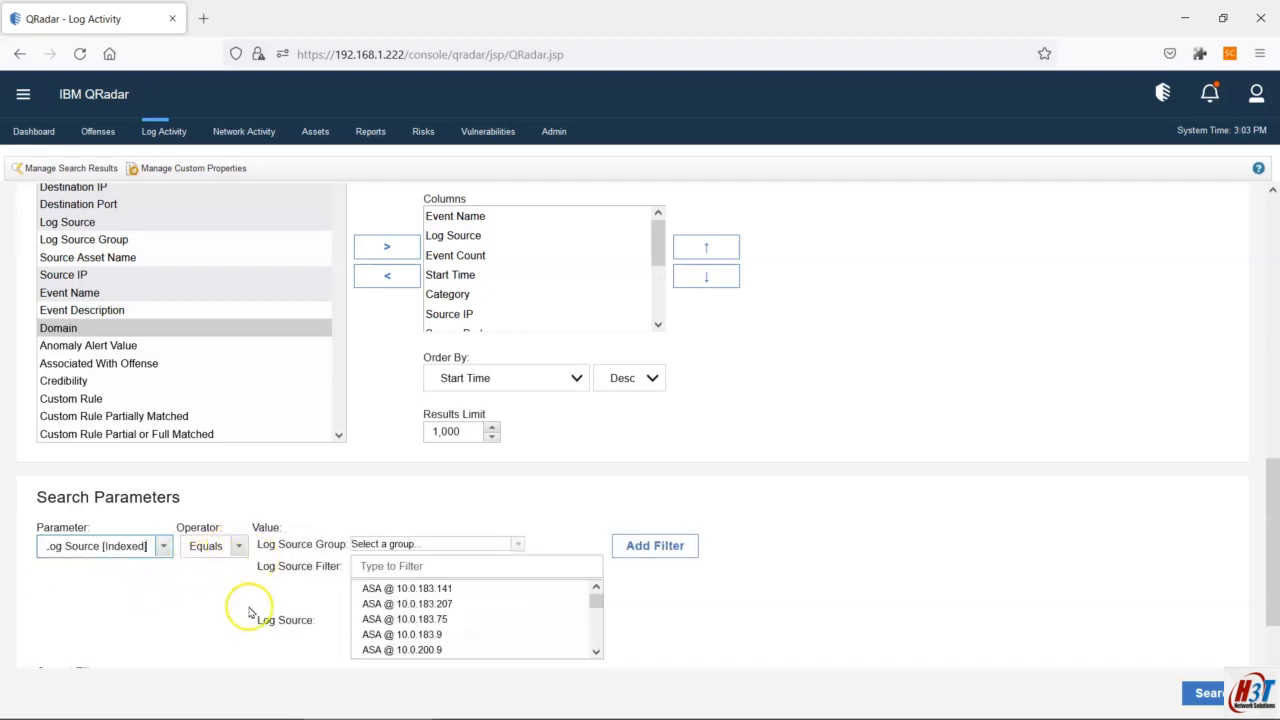
scroll(252, 600, down, 2)
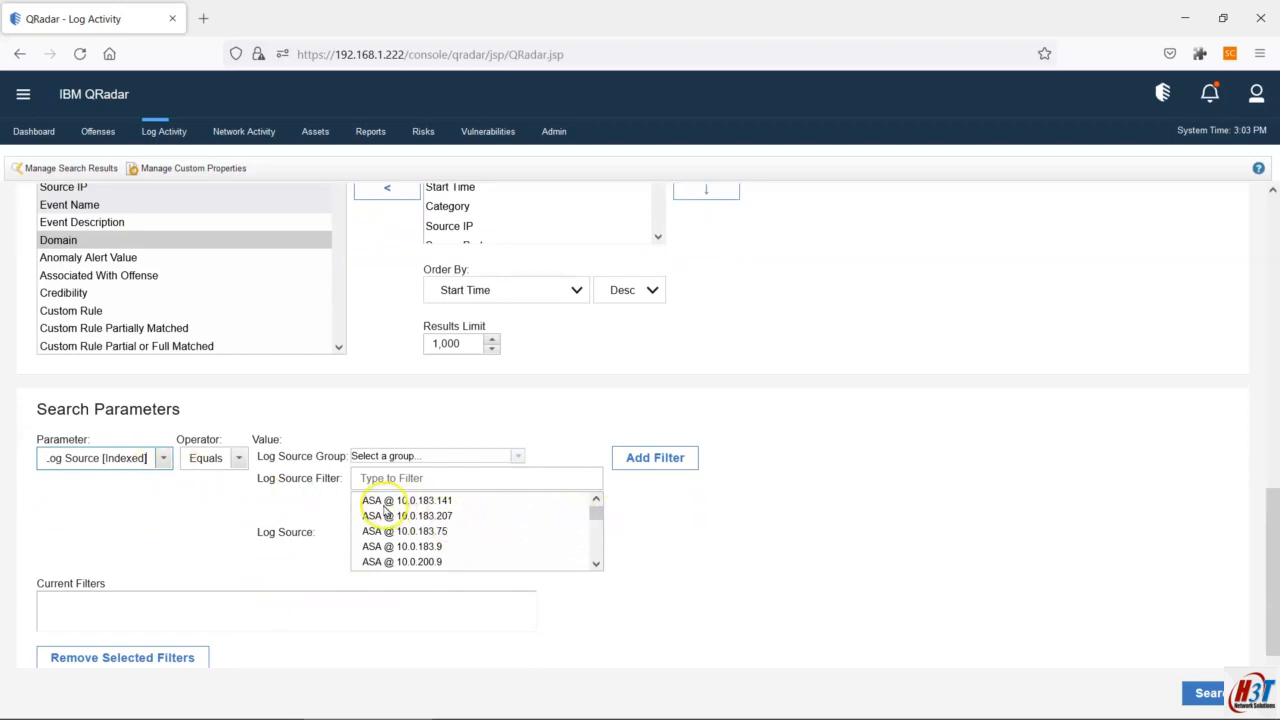
mouse_move(596, 513)
mouse_down()
mouse_move(600, 562)
mouse_move(600, 503)
mouse_up()
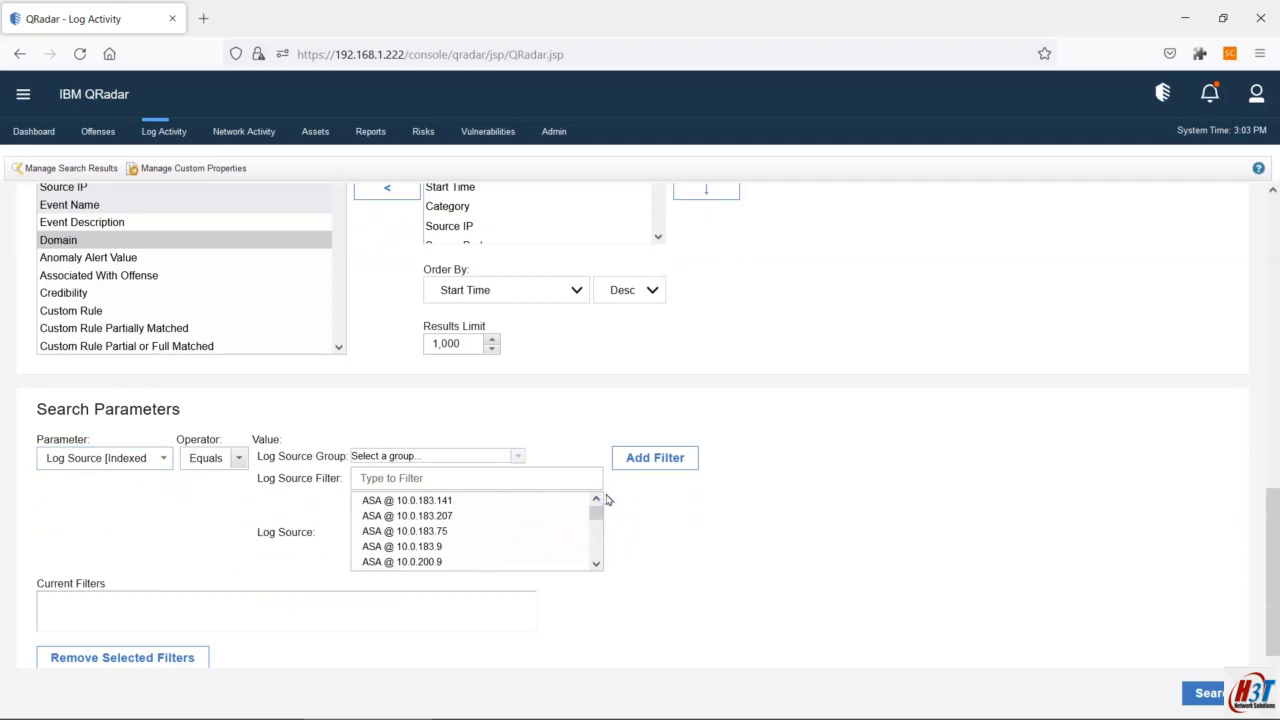
mouse_move(604, 503)
mouse_down()
mouse_move(597, 517)
mouse_move(597, 491)
mouse_move(590, 562)
mouse_move(585, 495)
mouse_up()
click(214, 465)
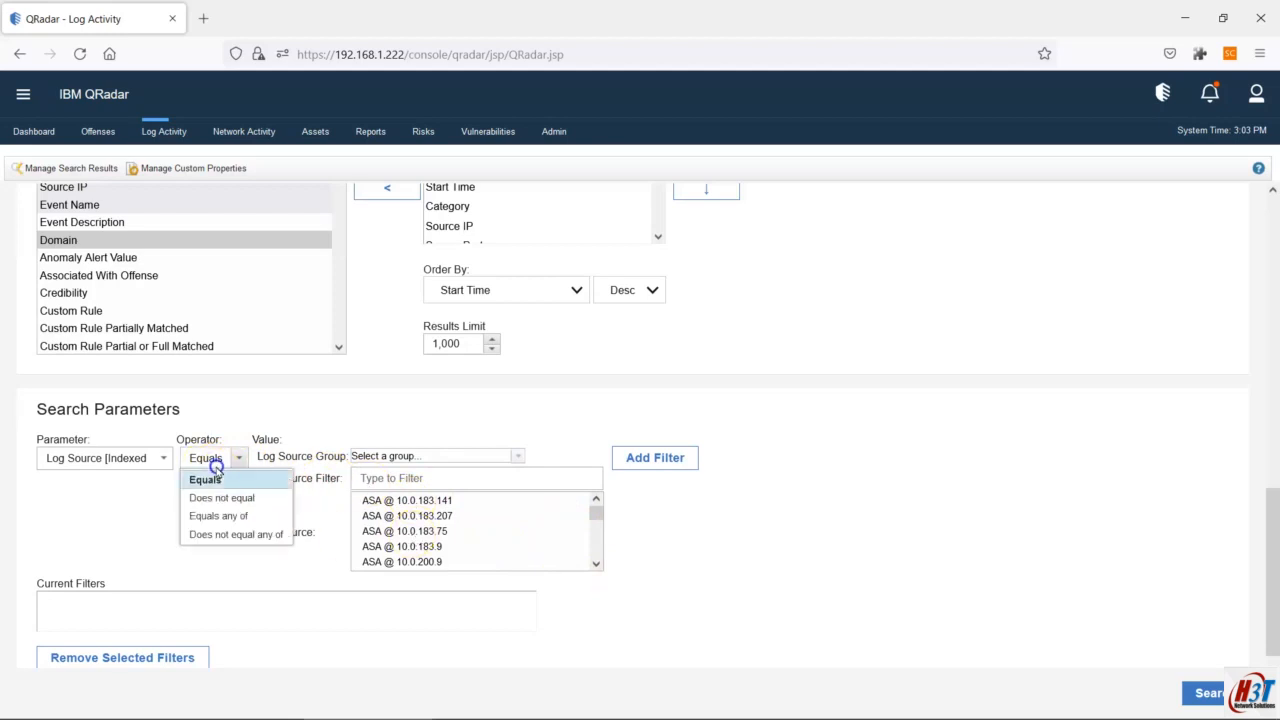
click(263, 535)
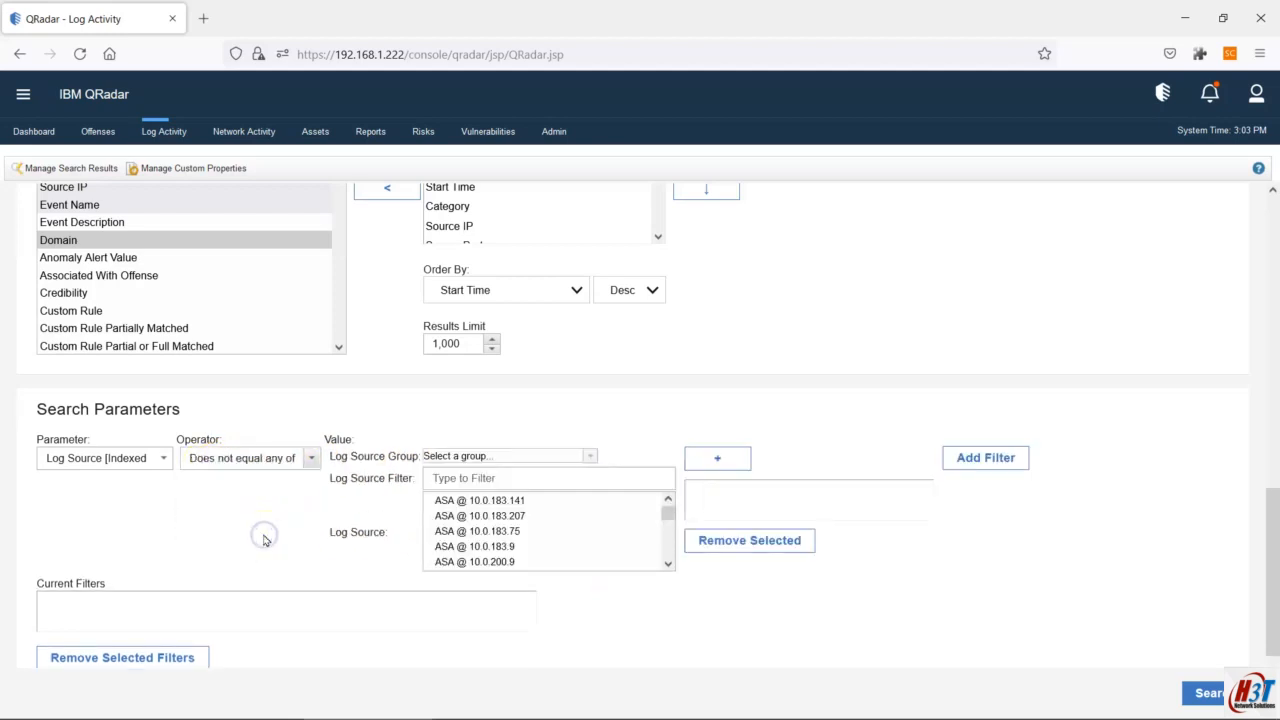
Step: Find the log source Asset Profiler-2 :: qradar75 and include it in the values to exclude
click(668, 564)
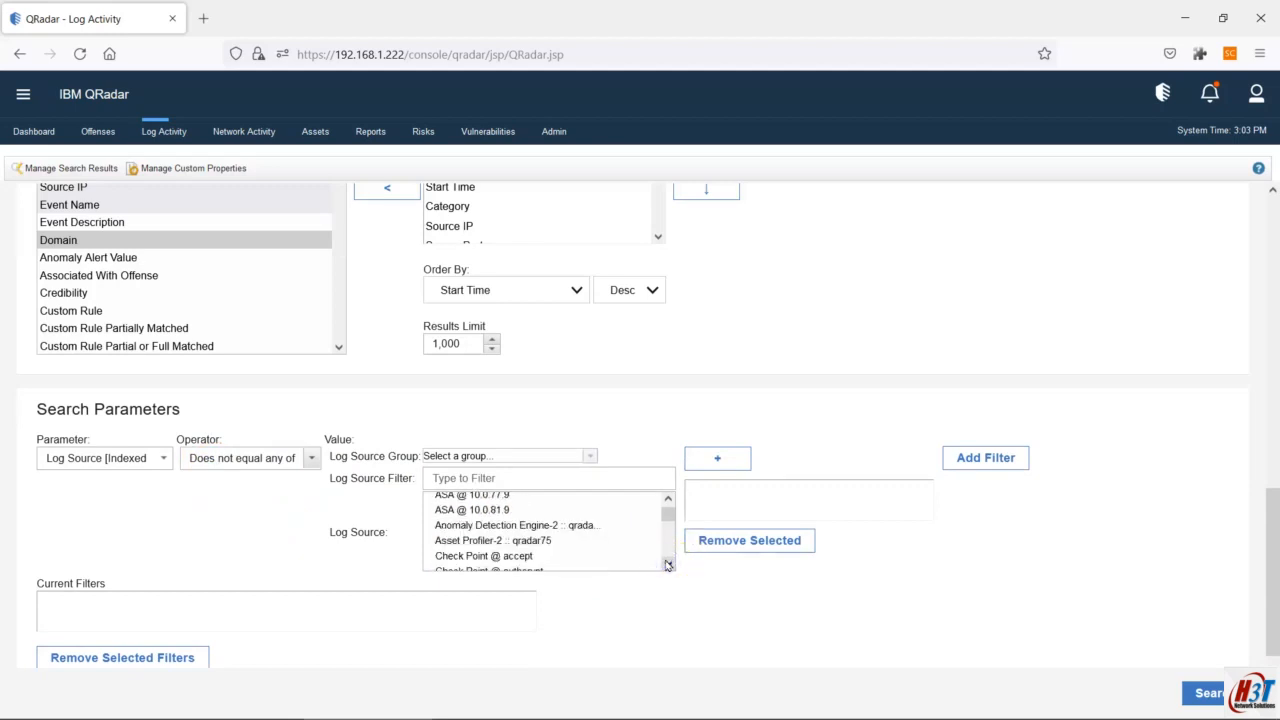
click(490, 512)
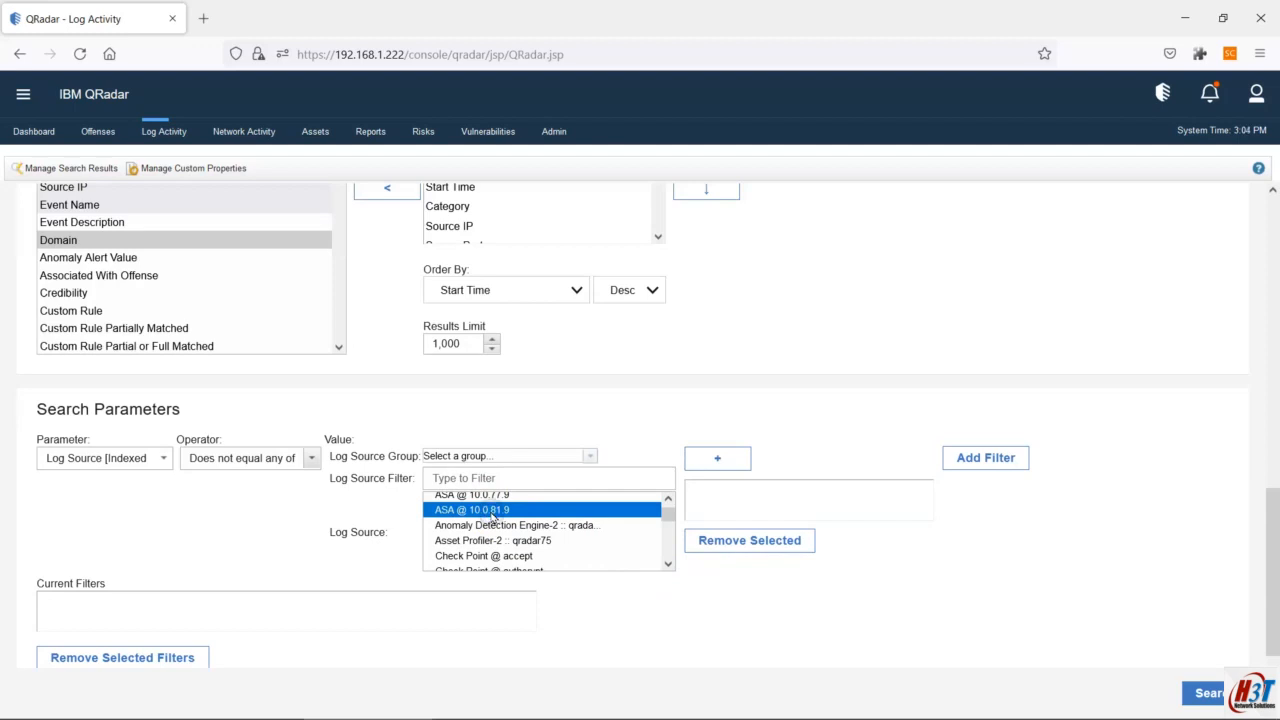
click(512, 531)
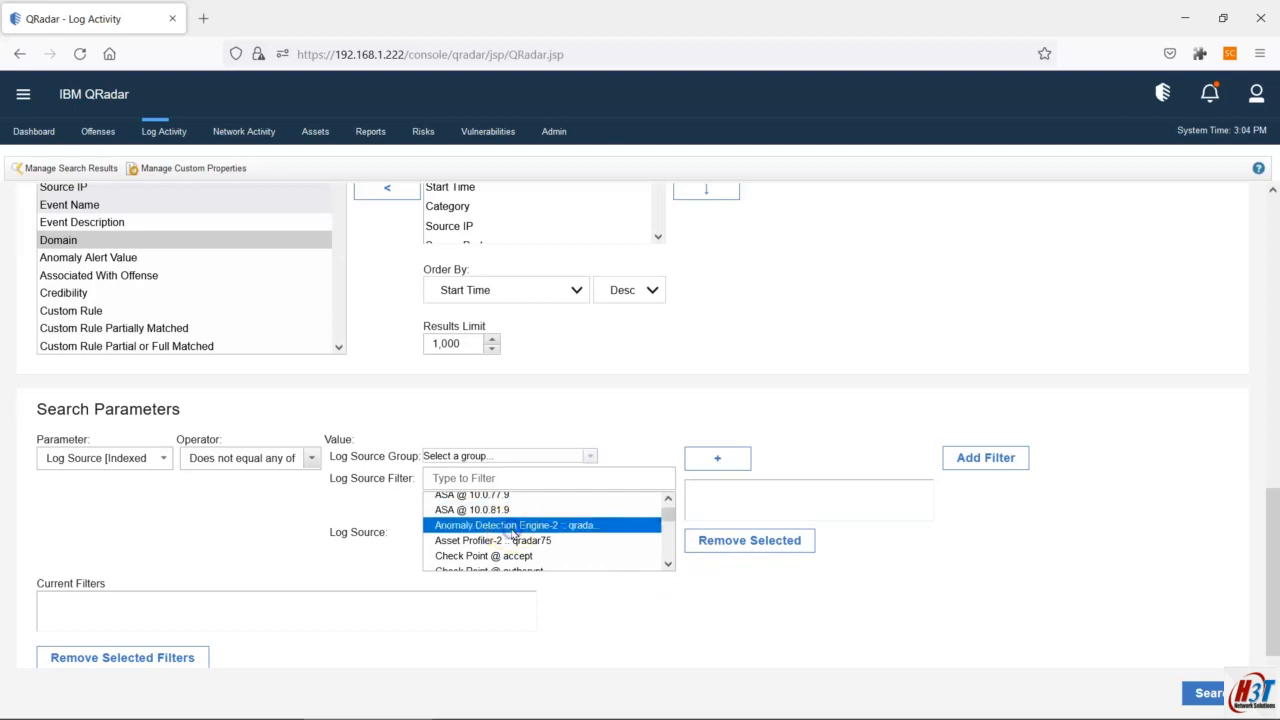
click(667, 564)
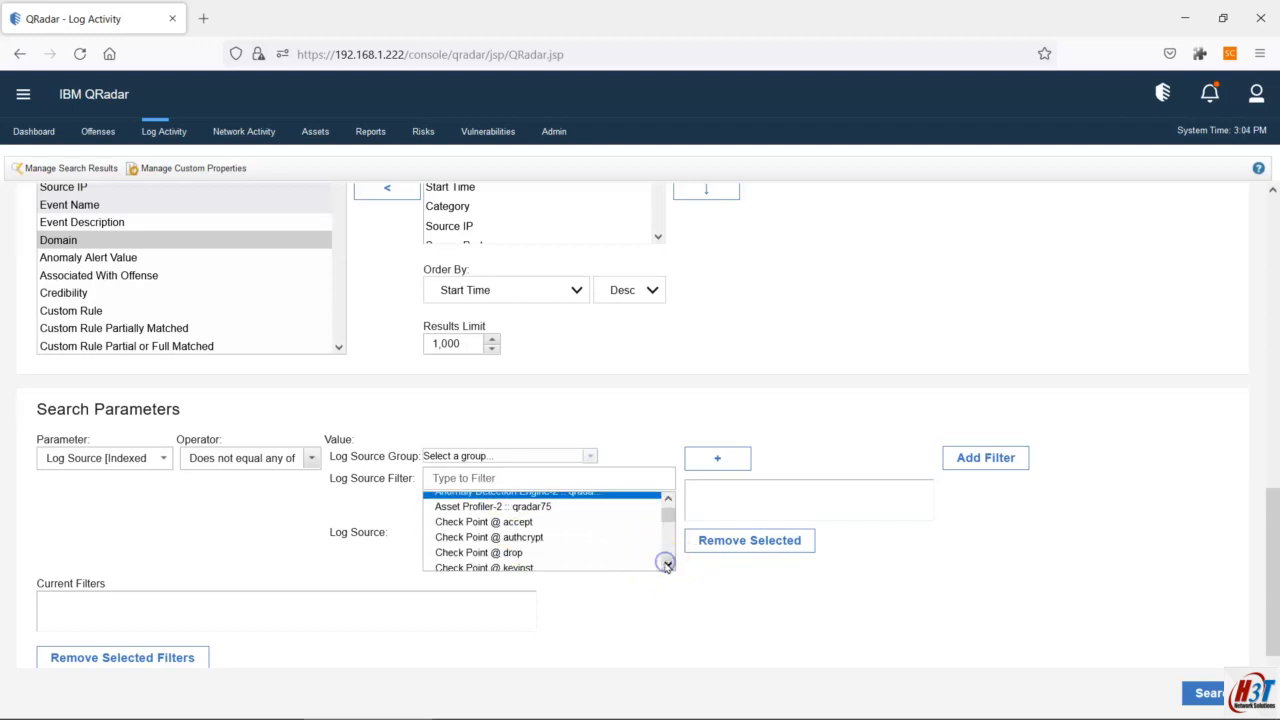
click(484, 508)
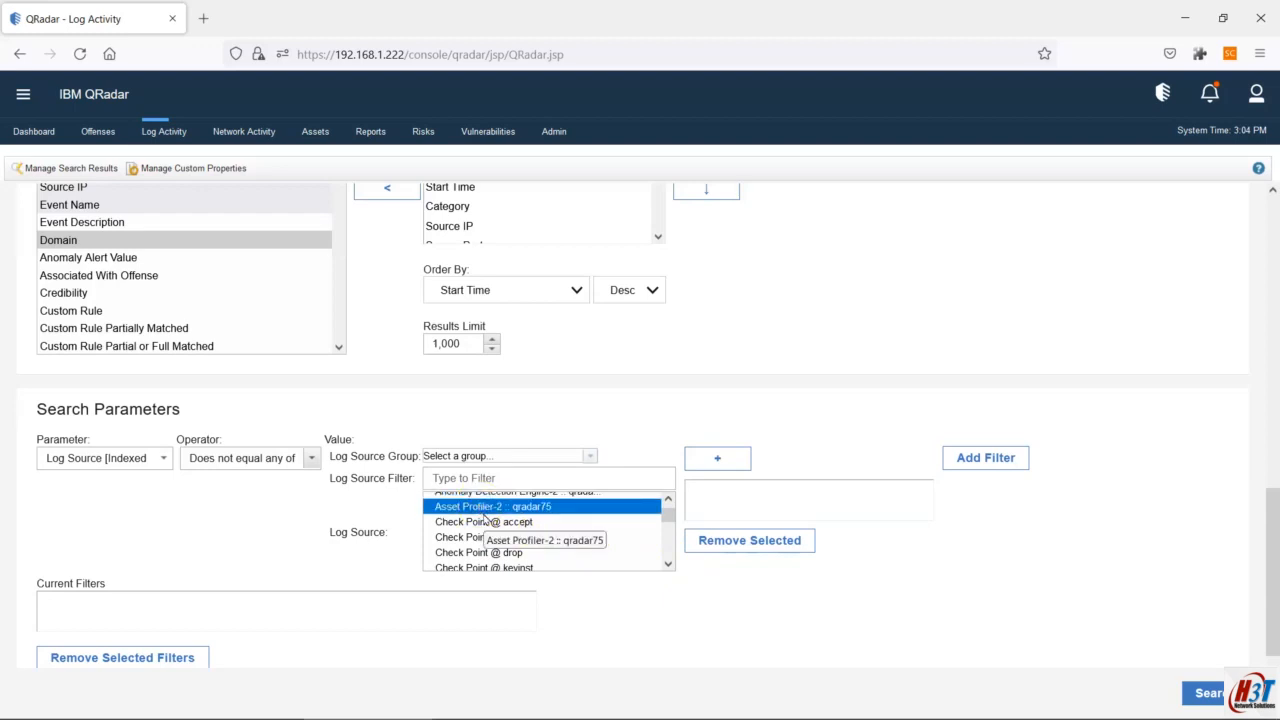
click(697, 462)
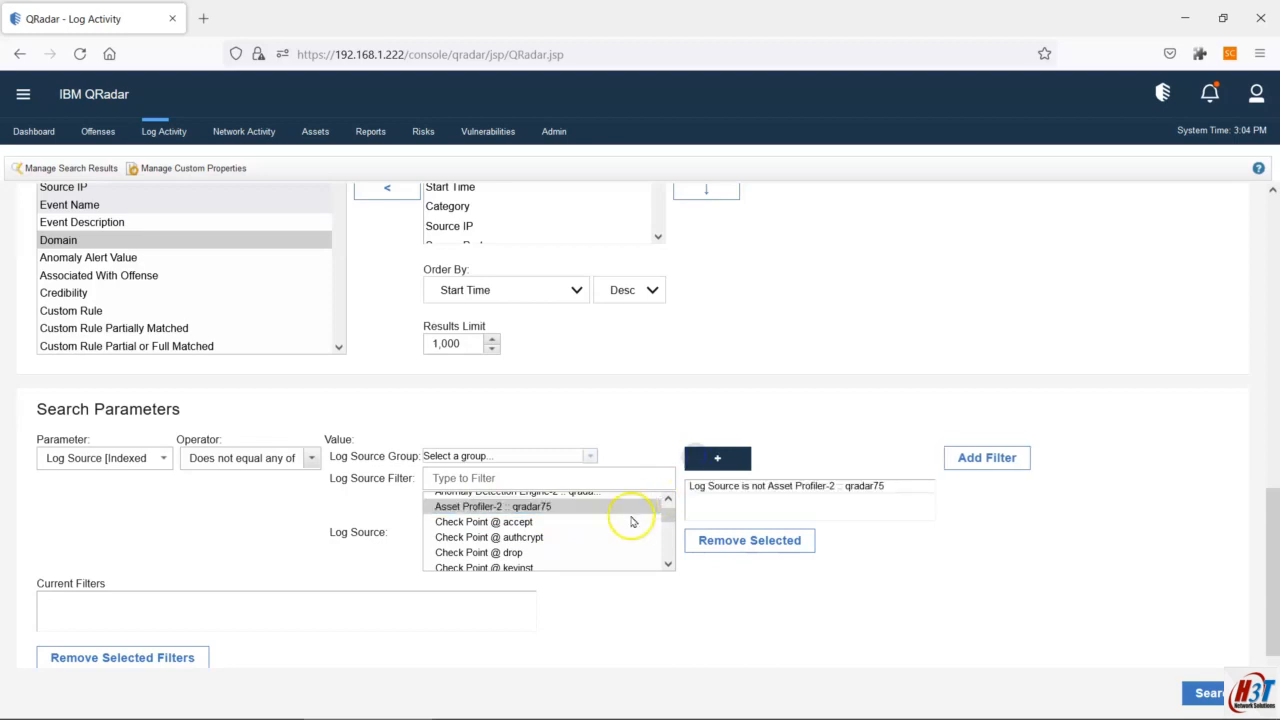
Step: Look through the log sources and include SIM Audit-2 :: qradar75 in the values to exclude
click(667, 565)
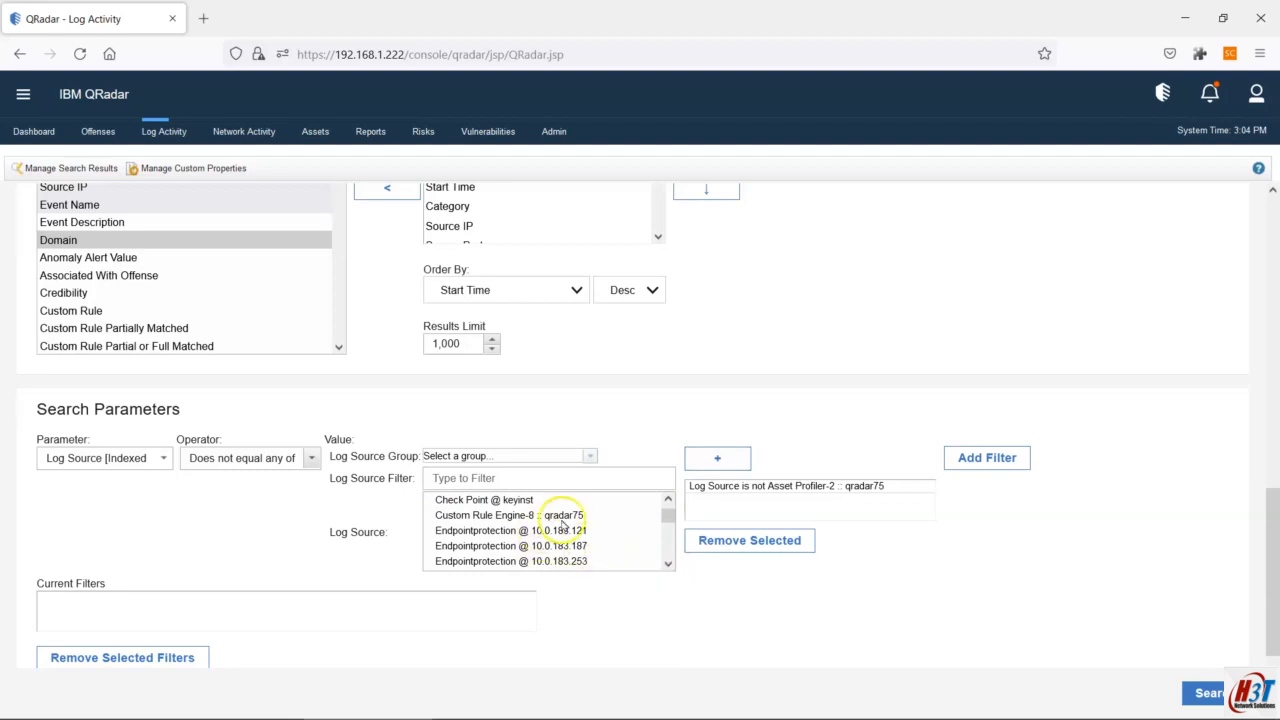
click(668, 566)
click(670, 566)
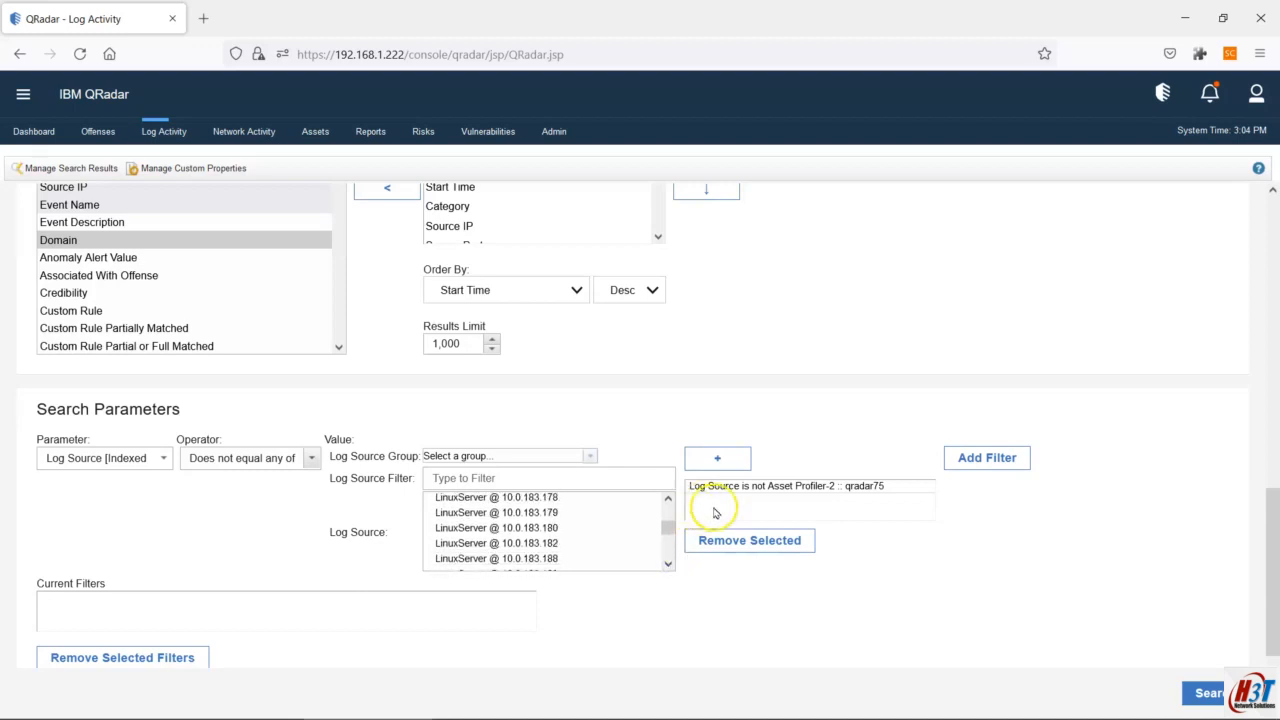
click(668, 566)
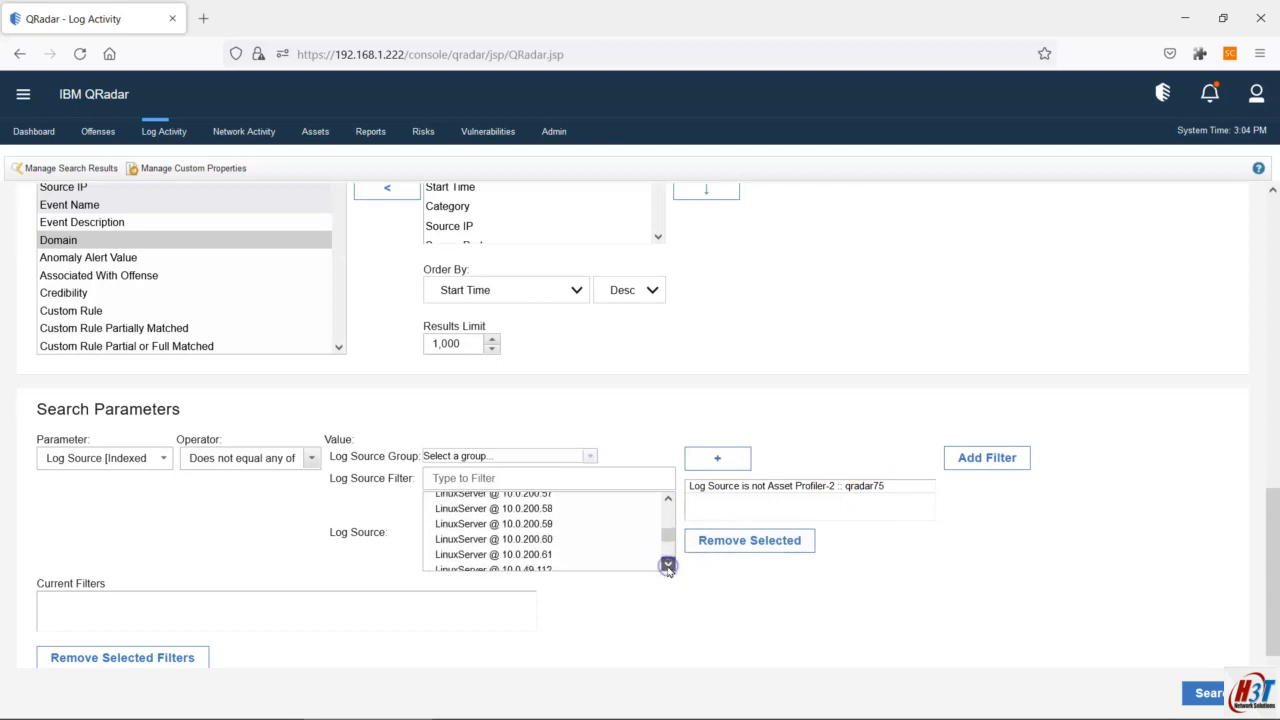
click(668, 566)
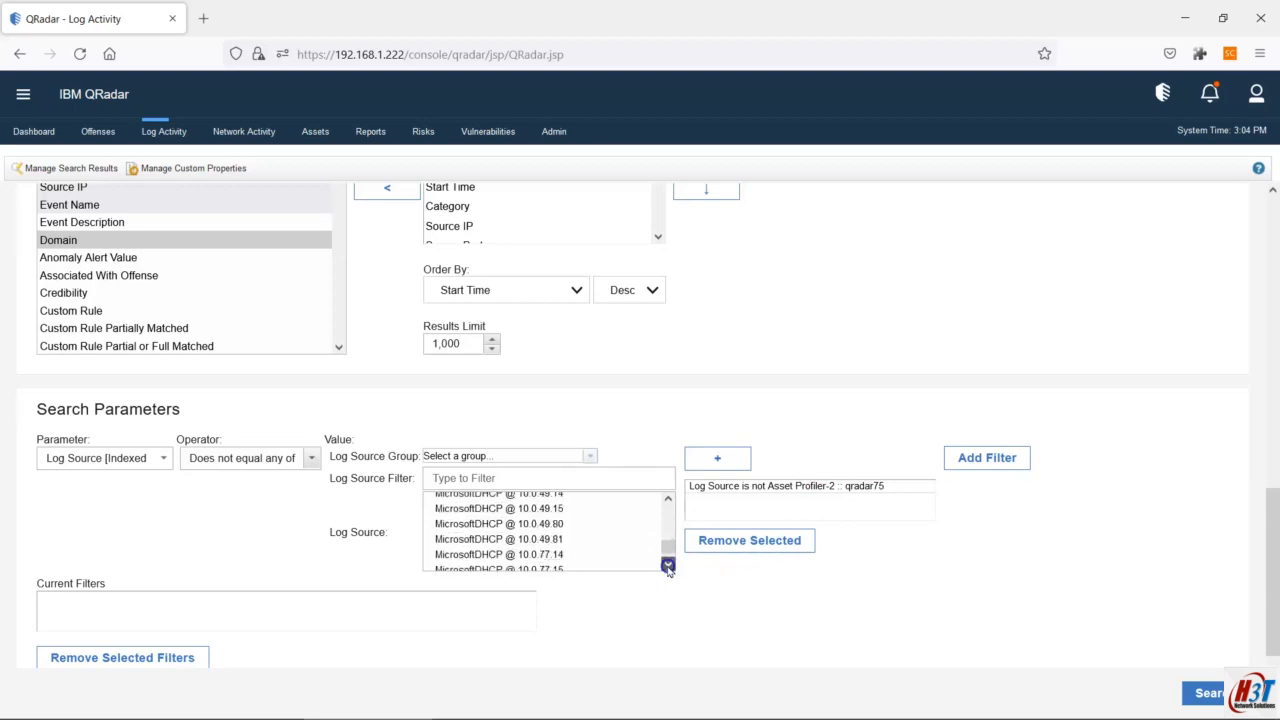
click(668, 566)
click(668, 499)
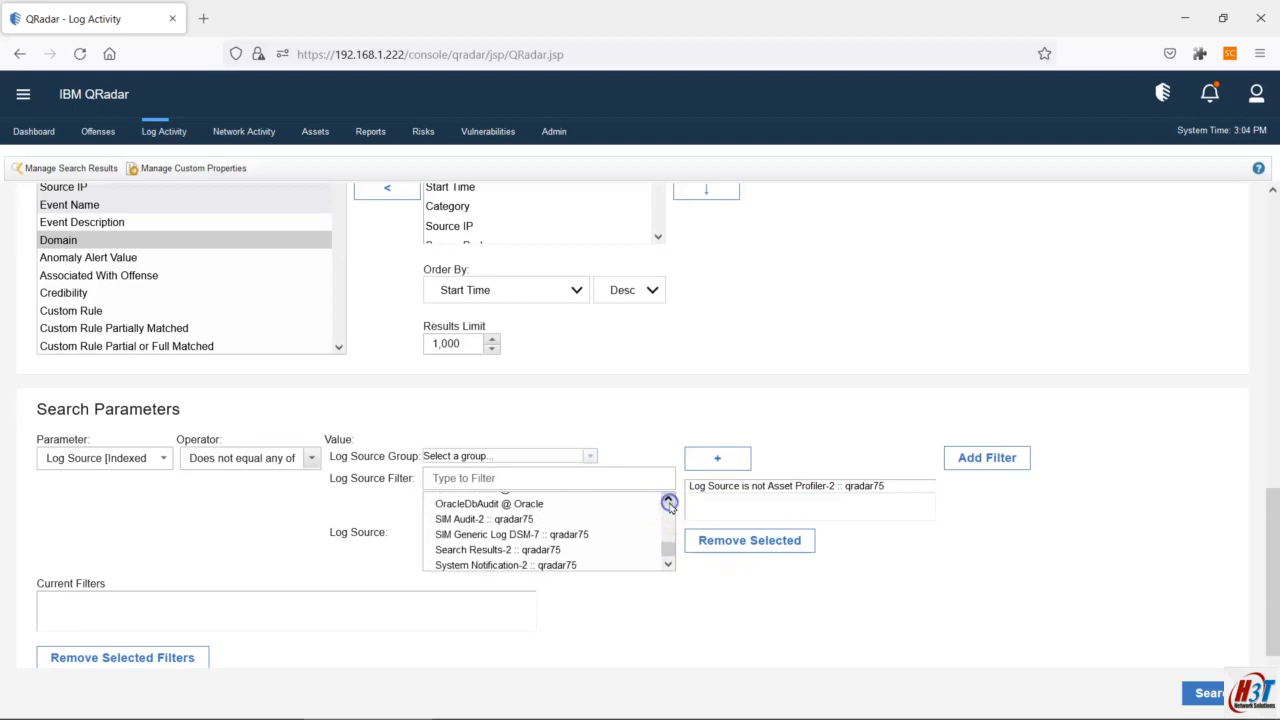
click(668, 499)
click(478, 555)
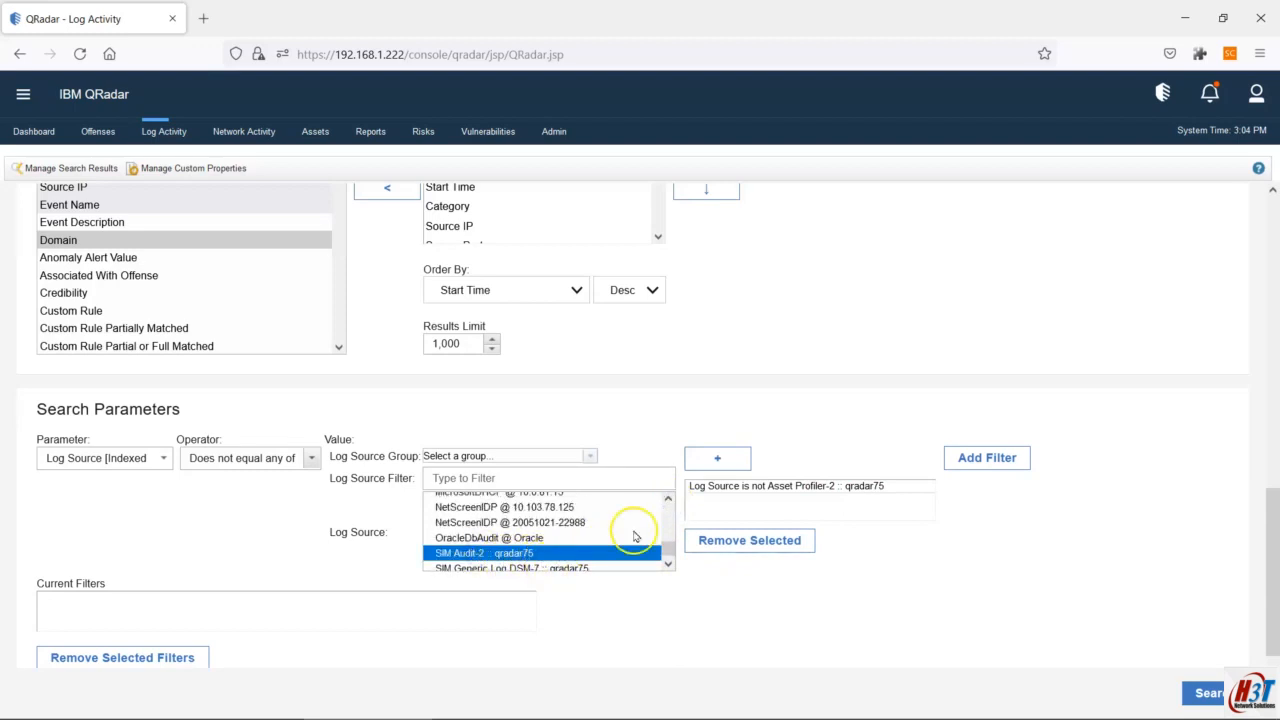
click(717, 457)
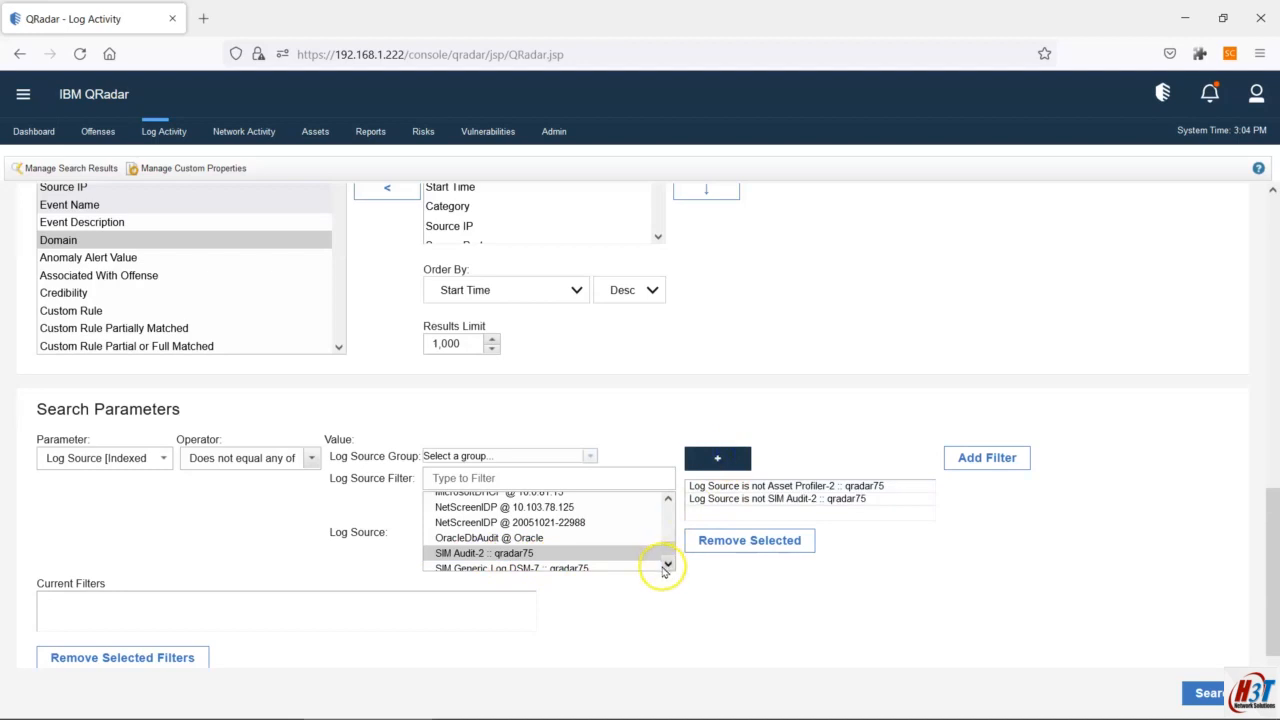
Step: Include the log source System Notification-2 :: qradar75 in the values to exclude
click(668, 566)
click(492, 535)
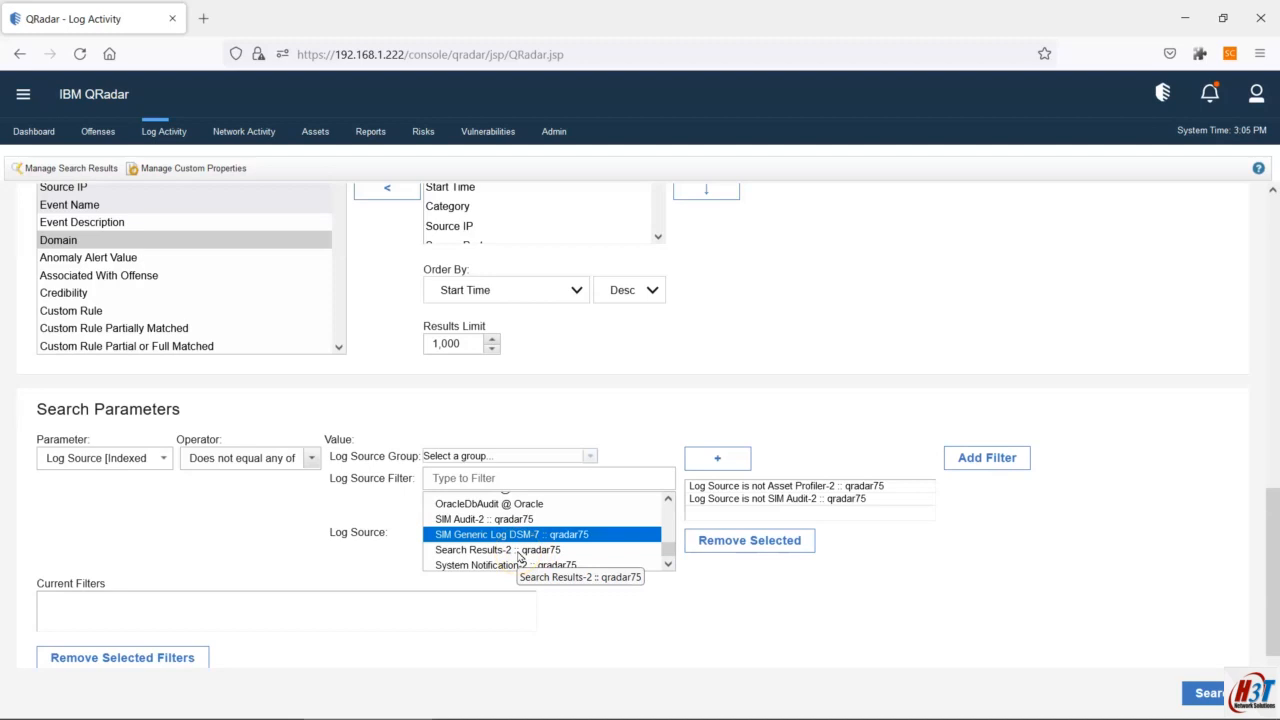
click(519, 553)
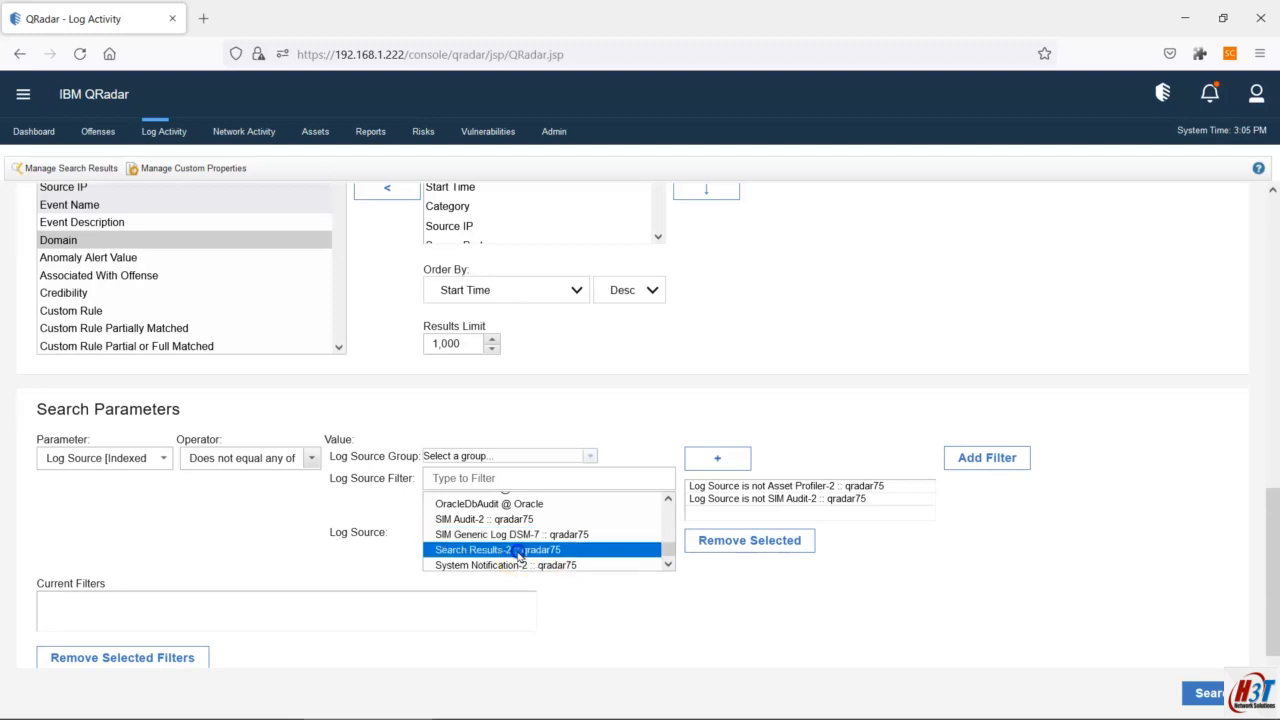
click(668, 565)
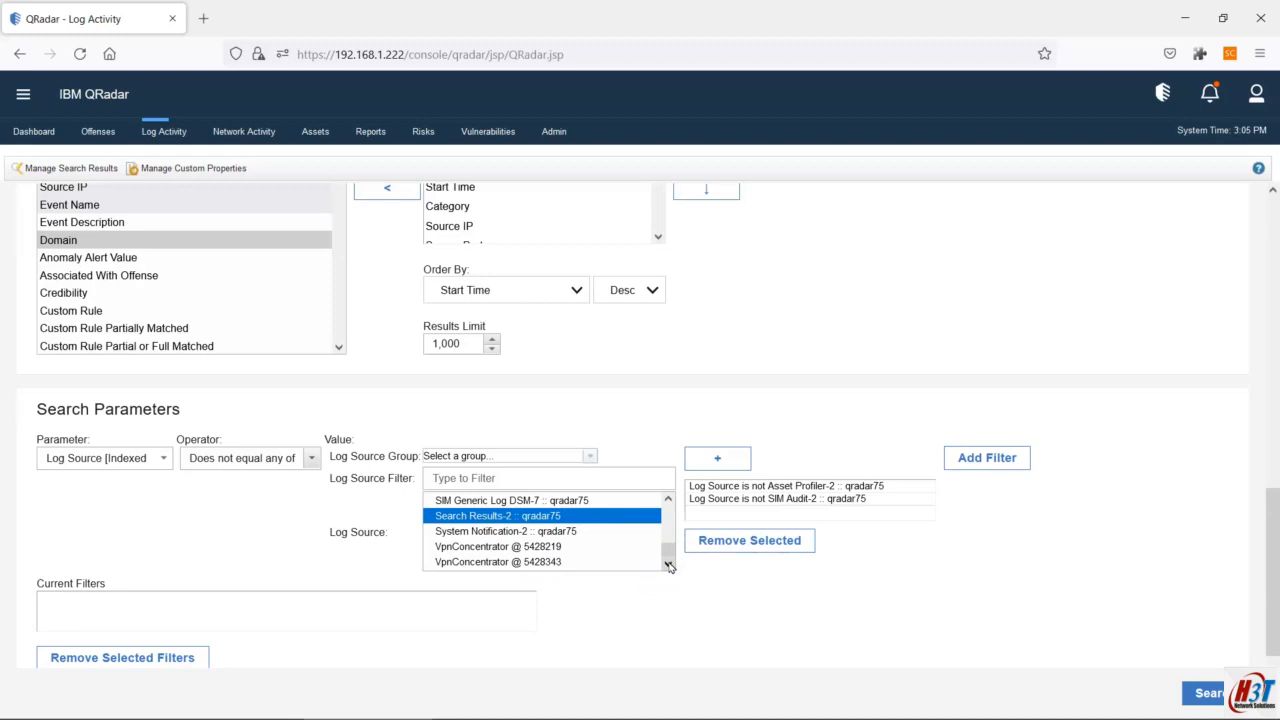
click(540, 531)
click(695, 460)
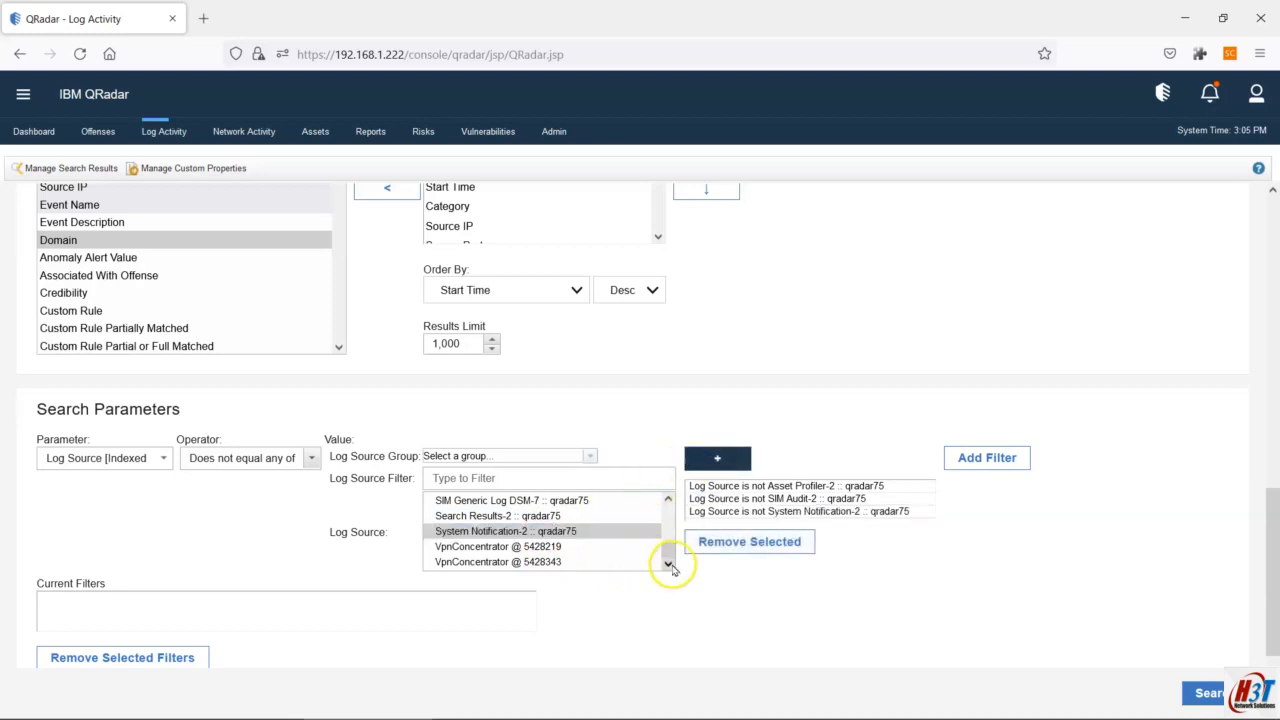
Step: Apply the three excluded log sources as a filter of the search and run it
click(667, 558)
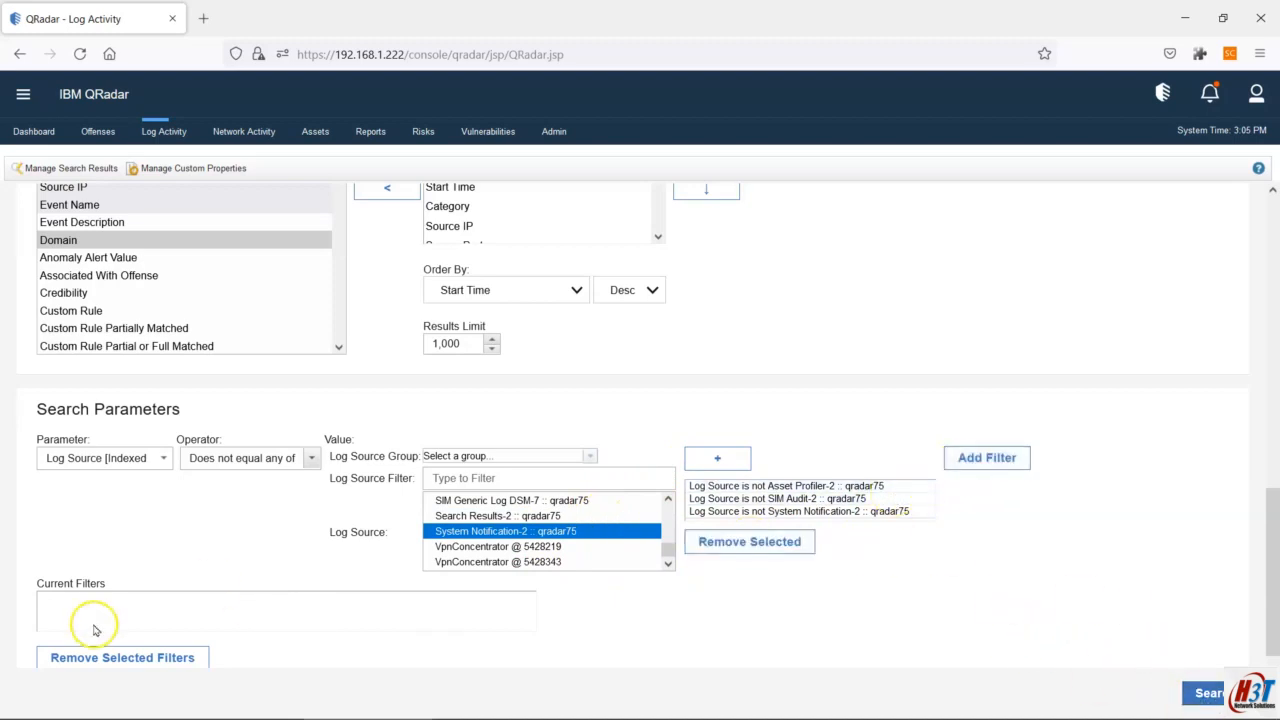
click(1008, 459)
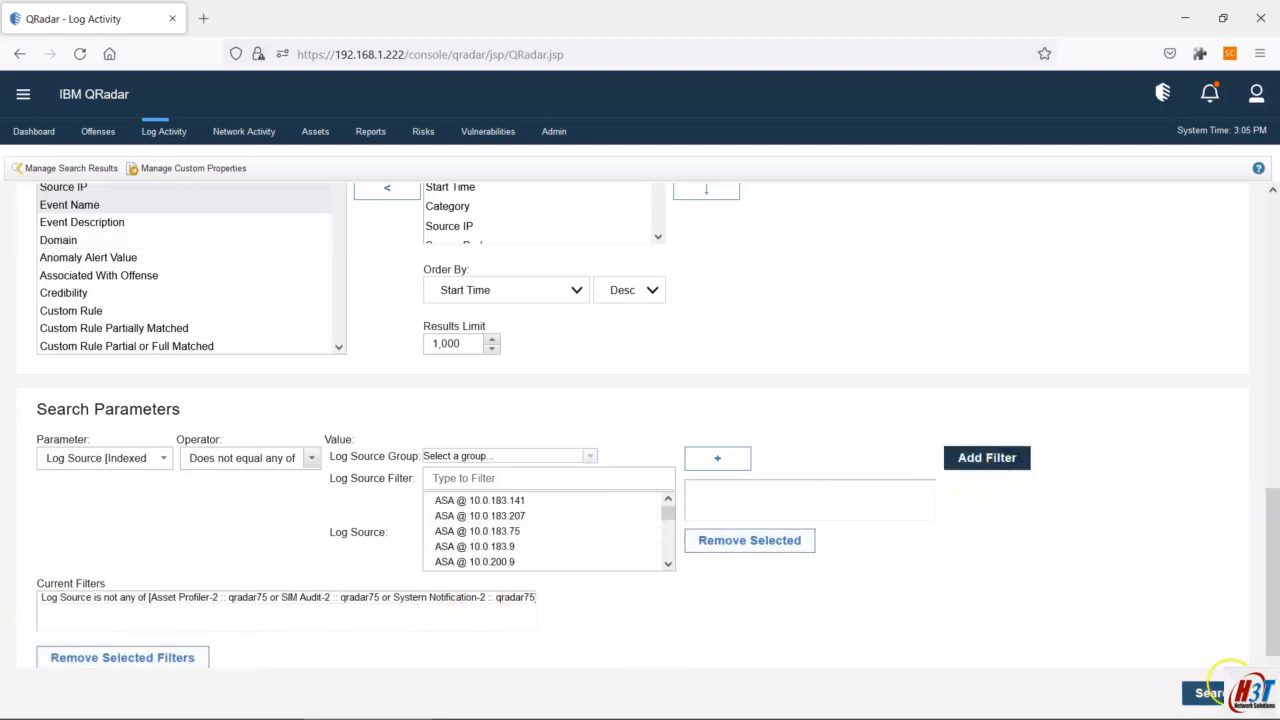
click(1208, 692)
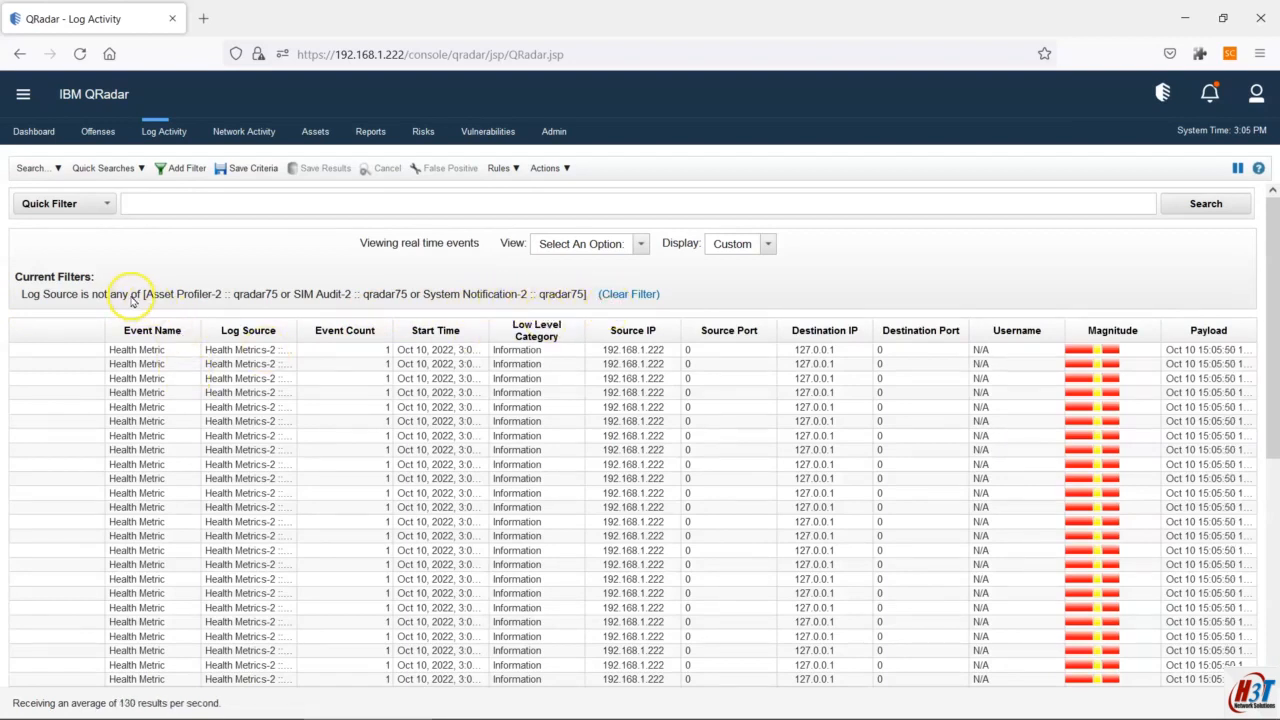
Step: Reopen the search for editing and choose Log Source [Indexed] with Does not equal any of for a further filter
click(32, 168)
click(48, 212)
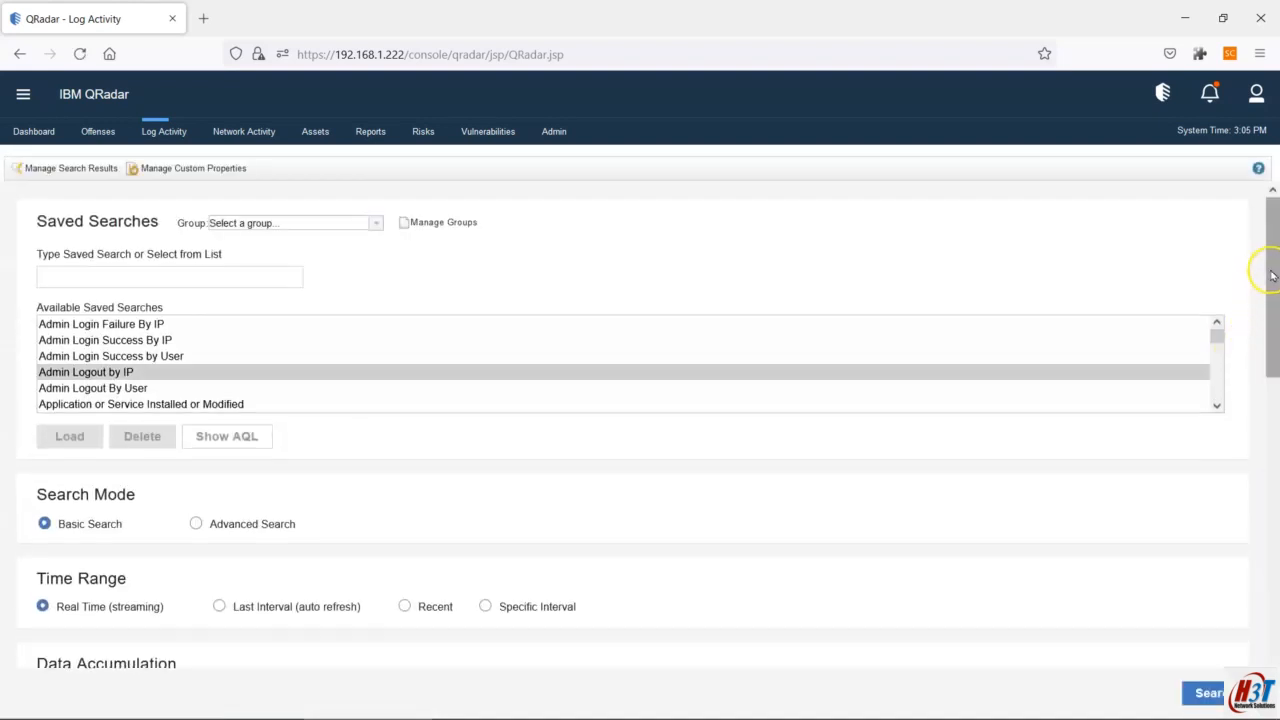
drag(1272, 275, 1272, 625)
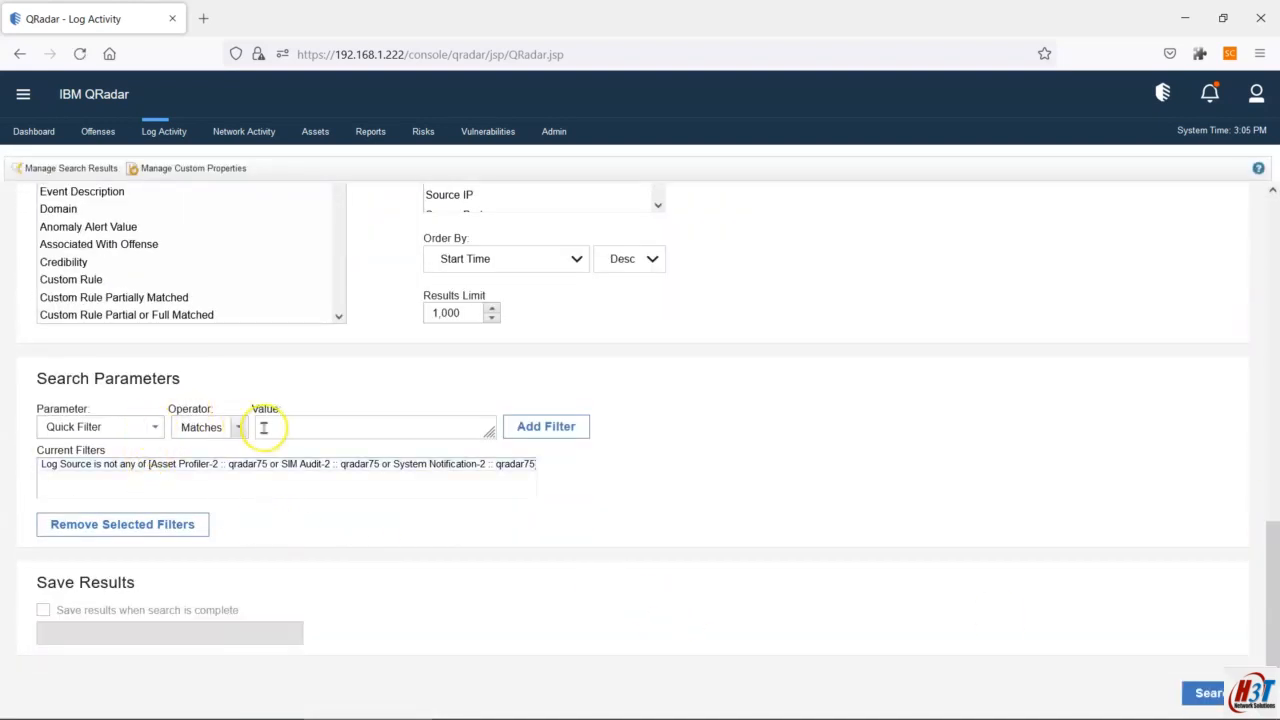
click(117, 431)
text(log sou)
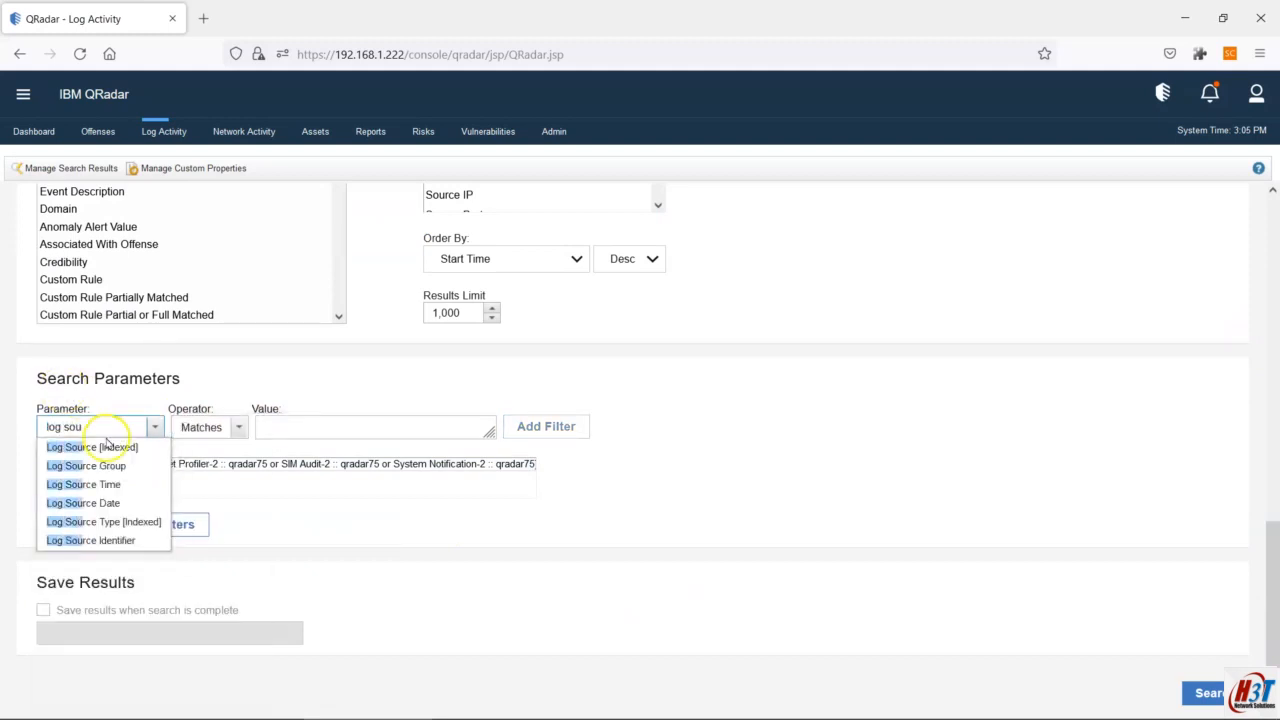
click(100, 447)
click(214, 427)
click(270, 512)
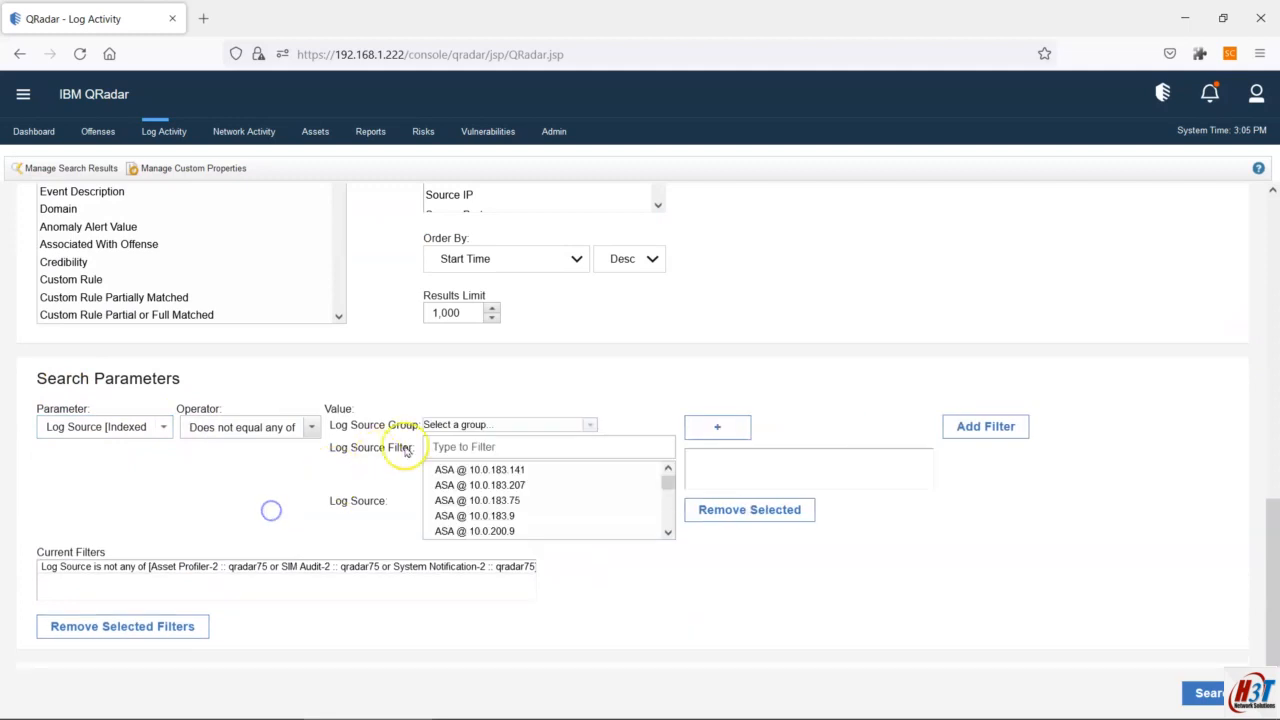
Step: Find the log source Health Metrics-2 :: qradar75 and include it in the new filter's values to exclude
click(496, 471)
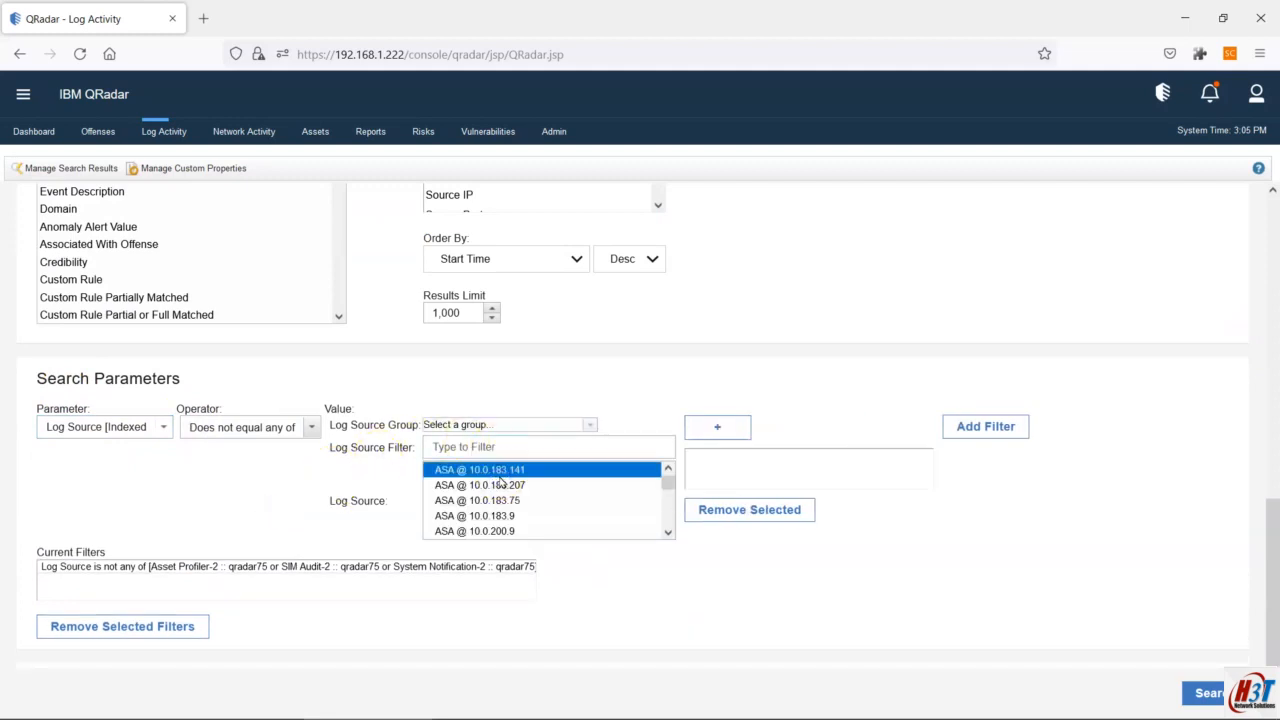
key(h)
scroll(554, 531, down, 2)
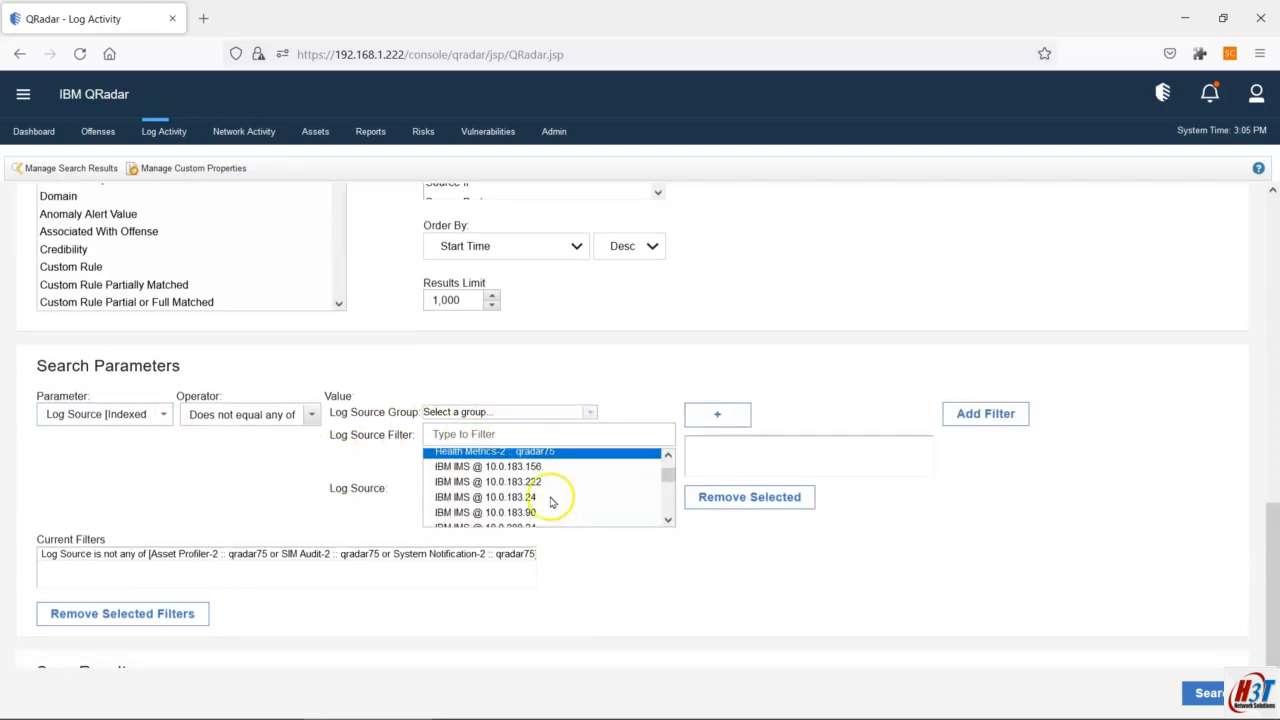
click(688, 416)
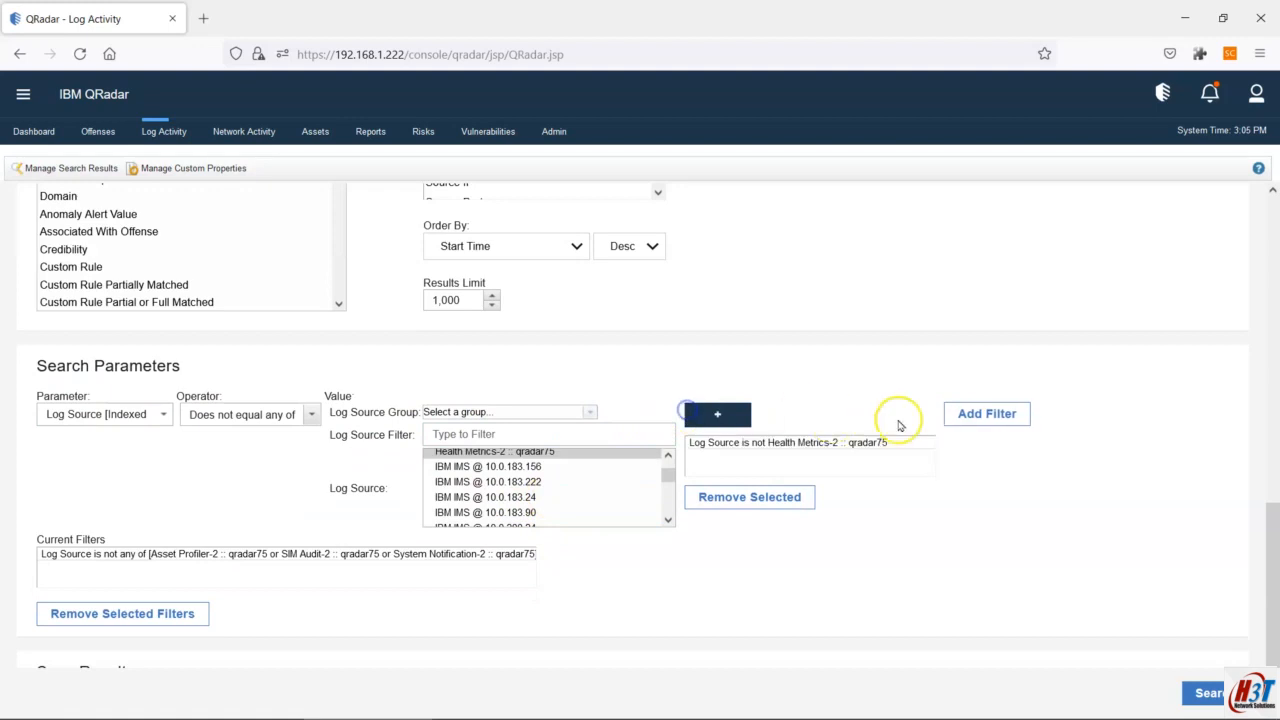
Step: Apply the exclusion of Health Metrics-2 :: qradar75 as a further filter and run the search
click(980, 413)
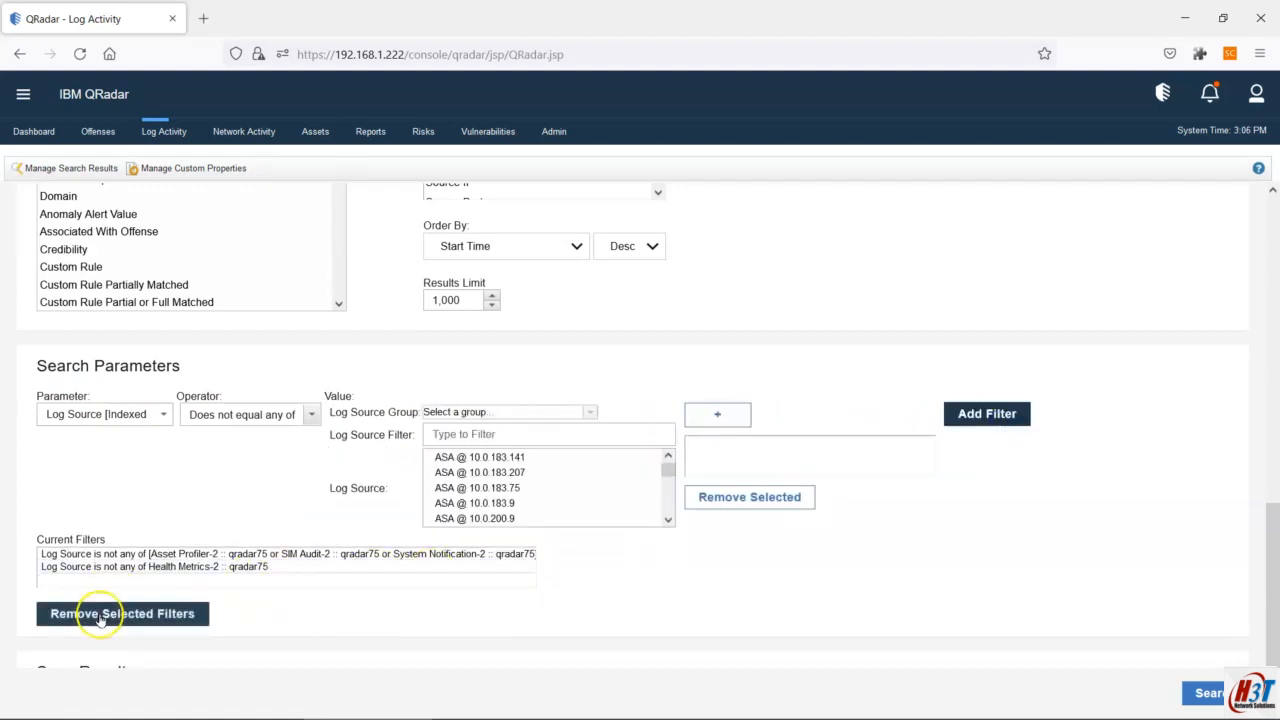
click(1205, 692)
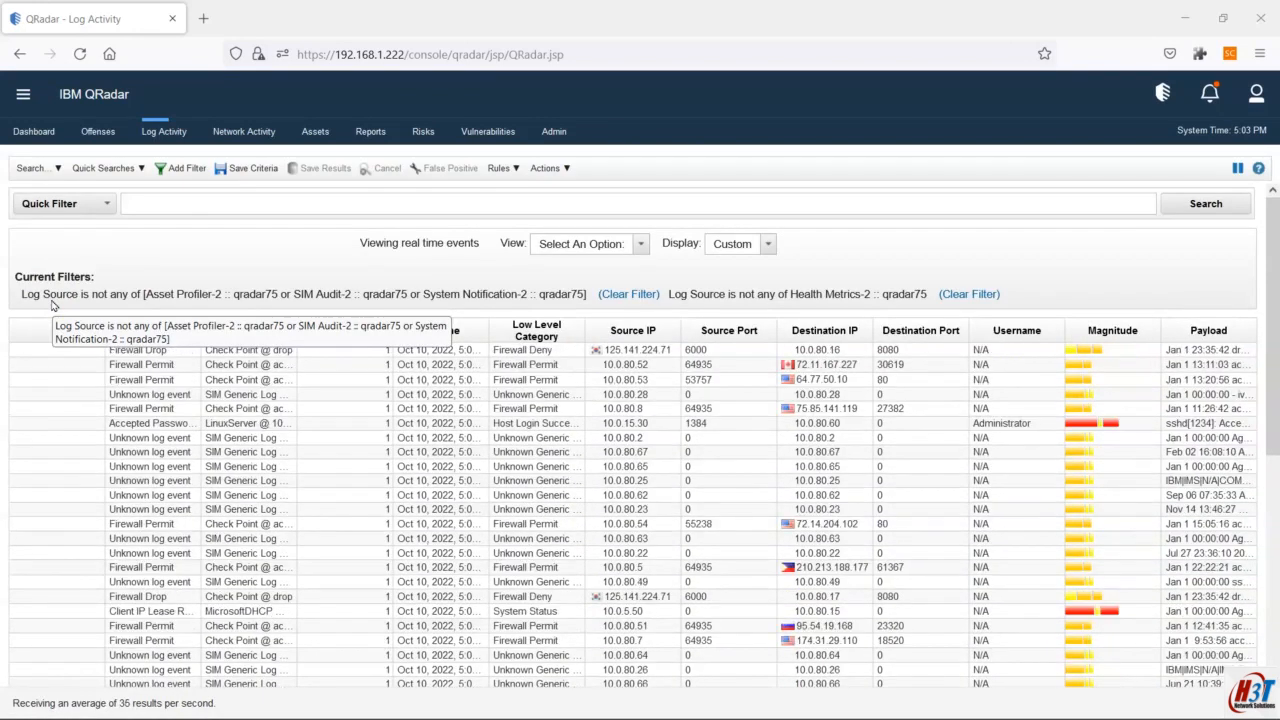
click(32, 168)
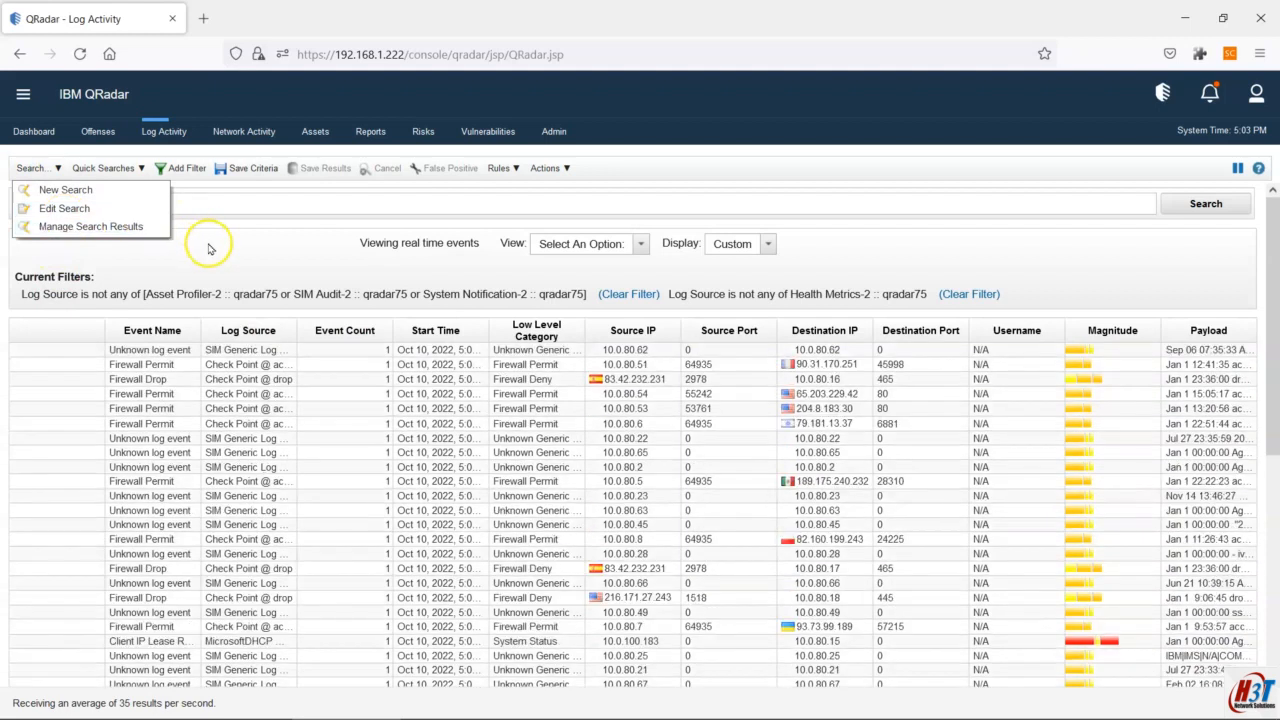
click(208, 246)
click(107, 204)
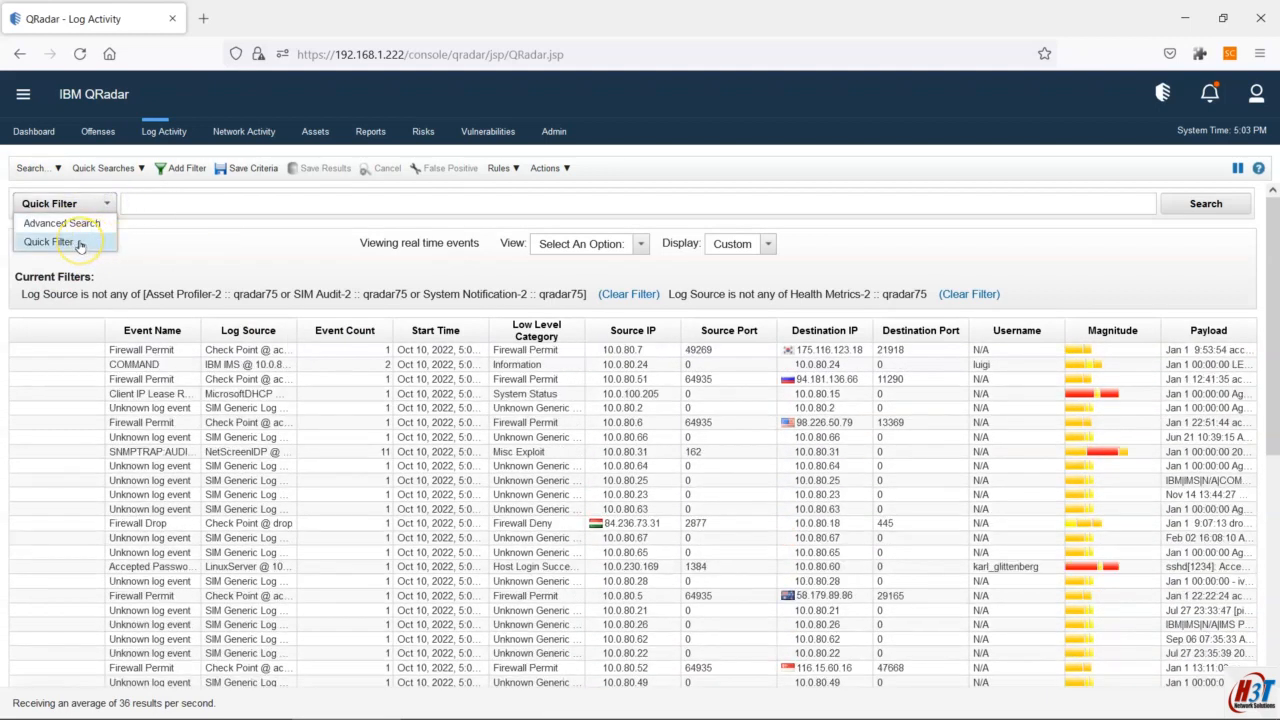
click(30, 168)
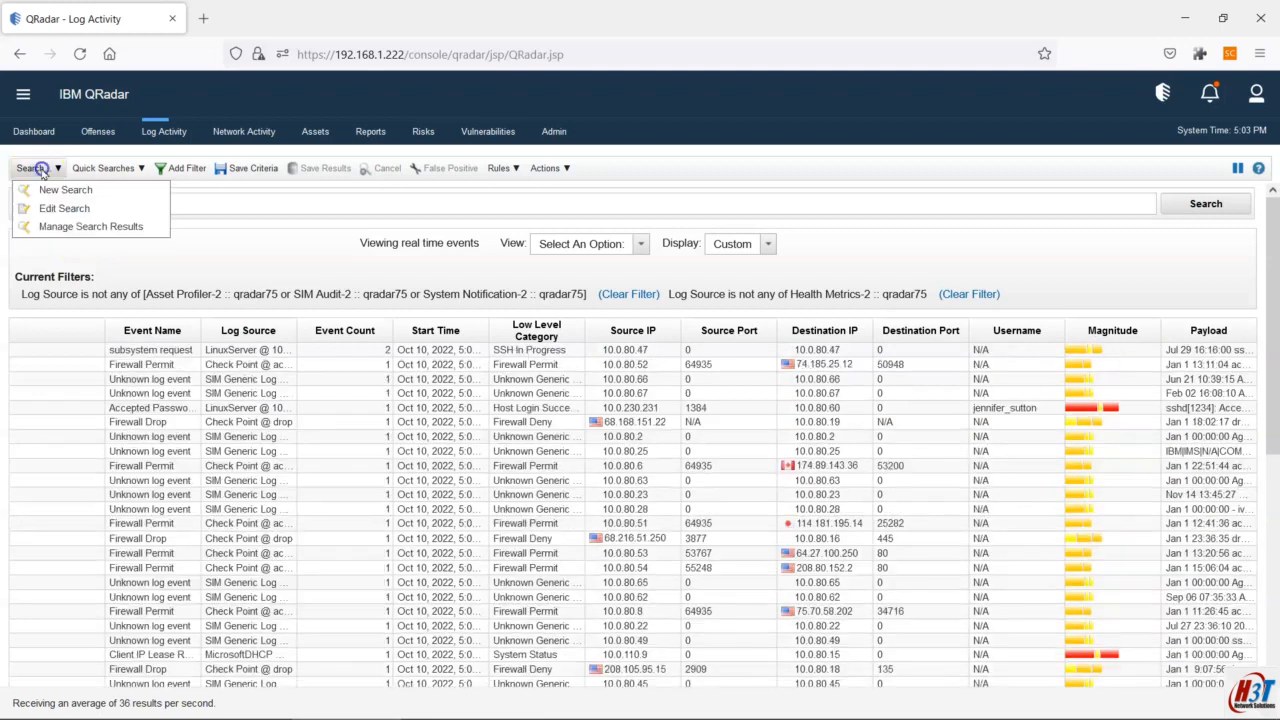
click(74, 272)
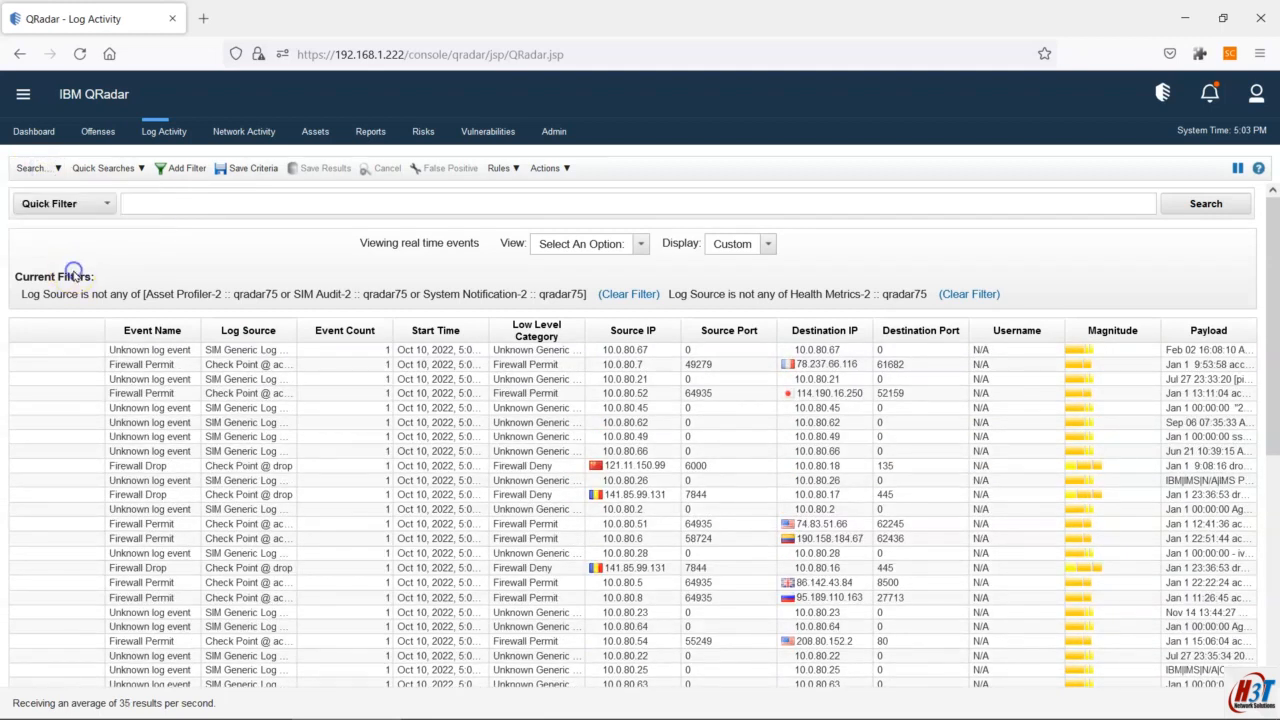
Step: Switch the search bar to Advanced Search and open its help window over the event list
click(105, 203)
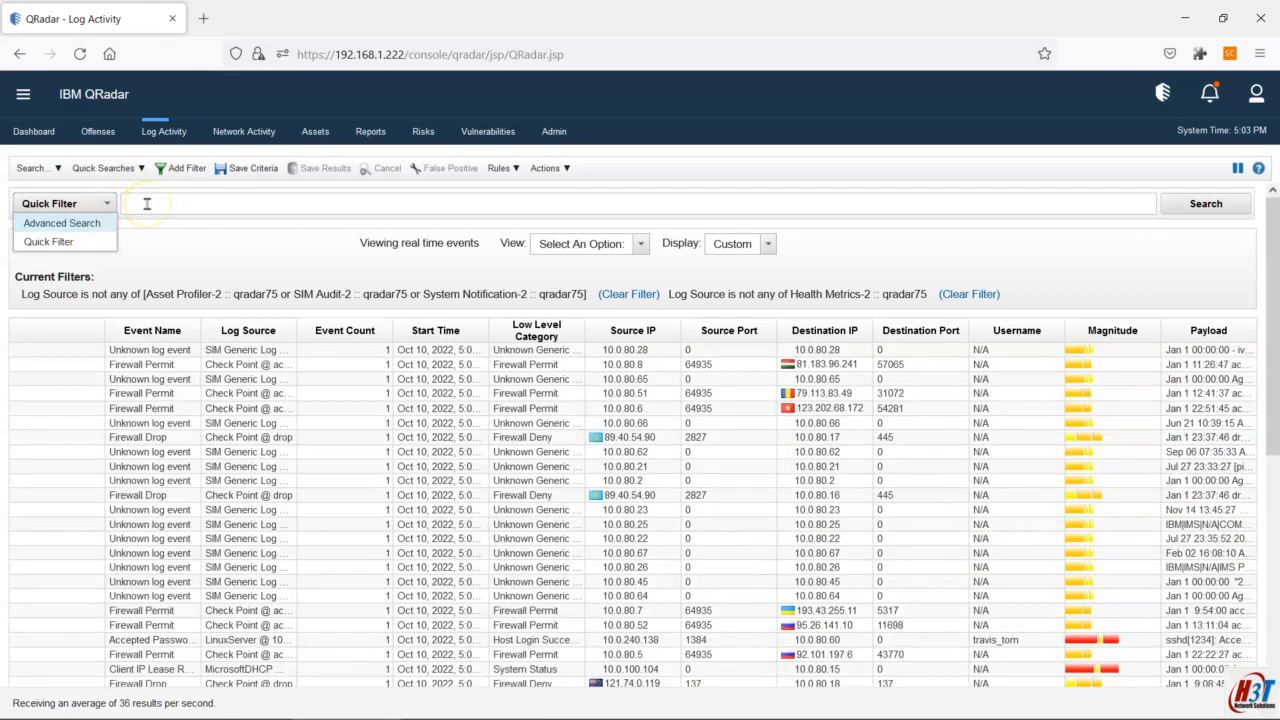
click(107, 226)
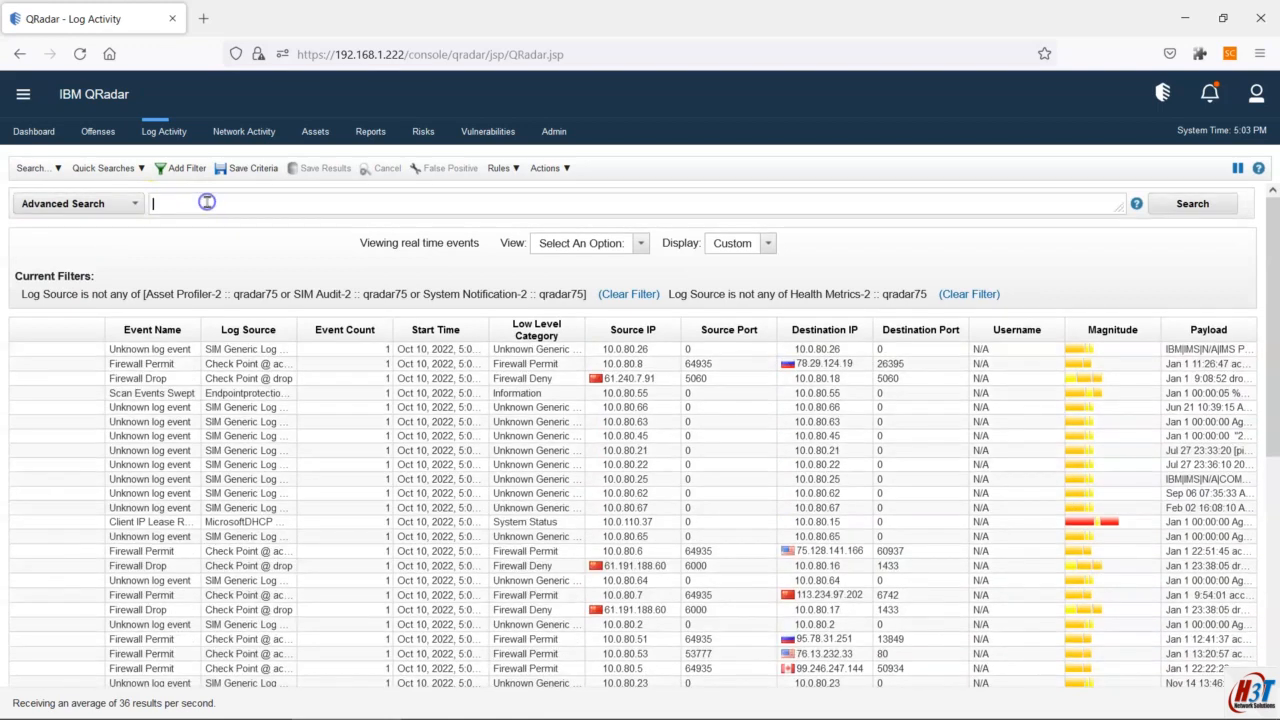
click(1139, 205)
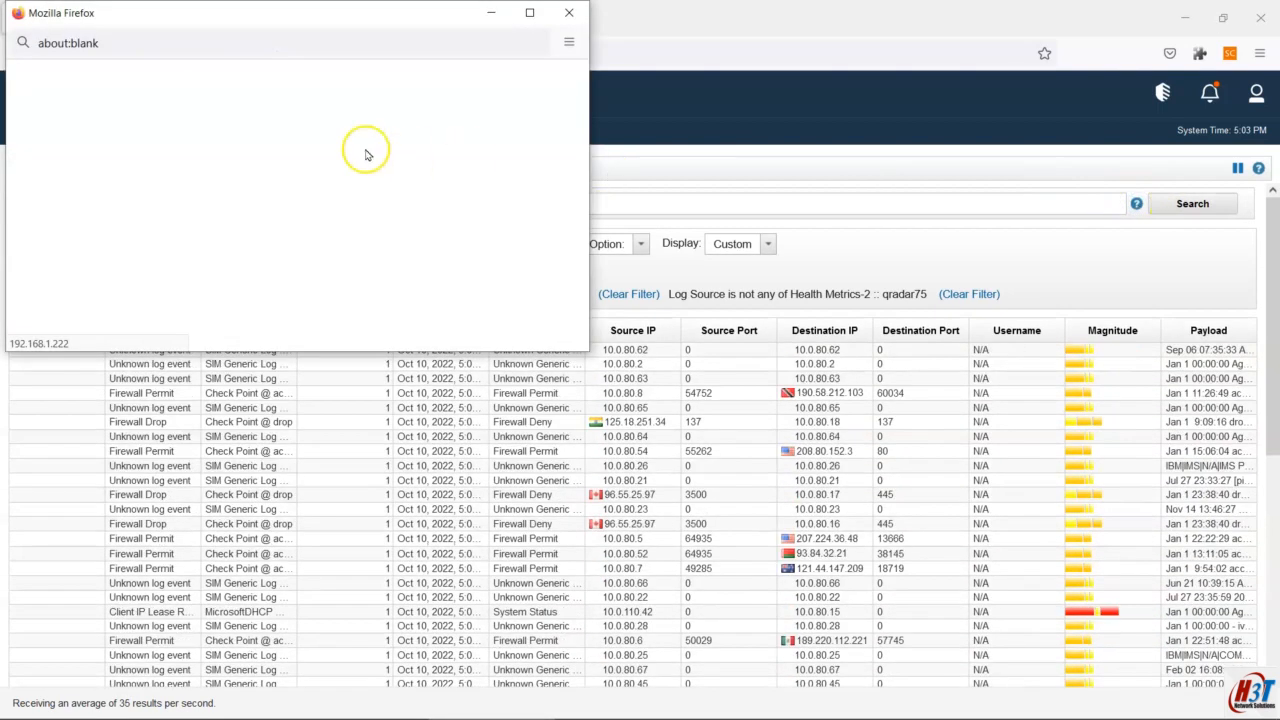
drag(363, 14, 734, 225)
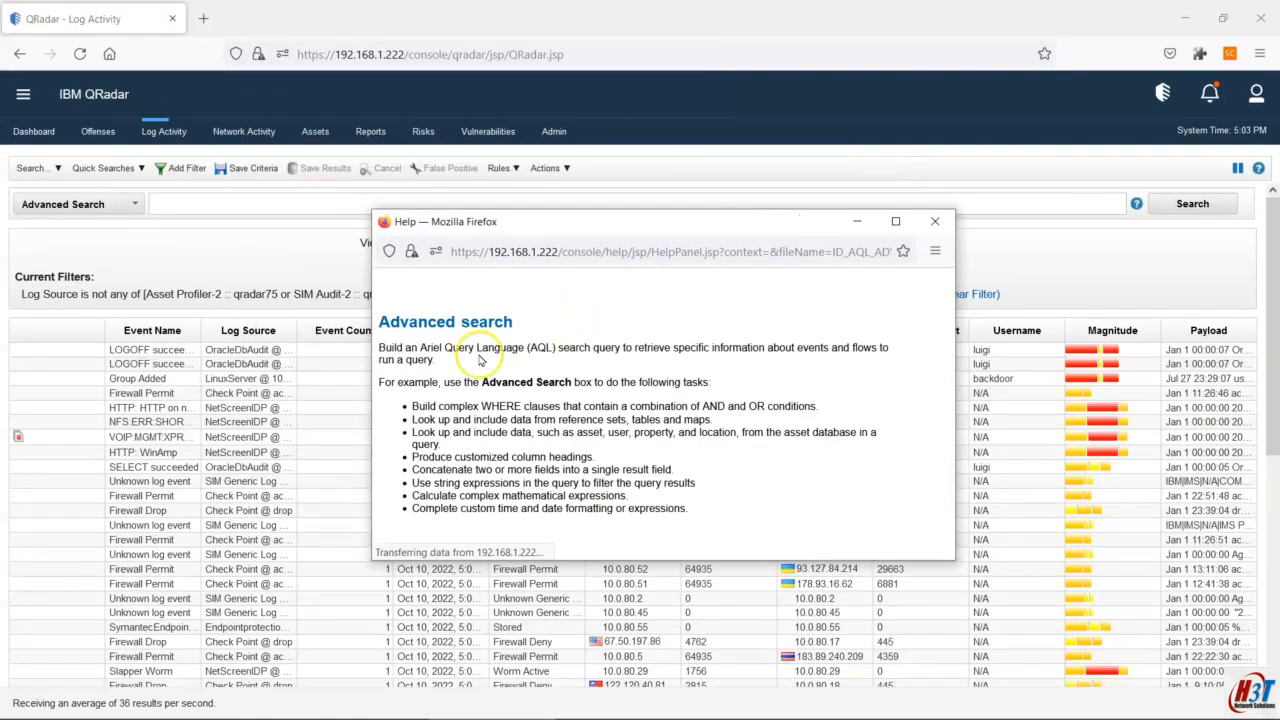
Step: Read the Advanced Search help on Ariel Query Language (AQL) queries and their example tasks, and close the help window
drag(393, 348, 574, 347)
click(462, 382)
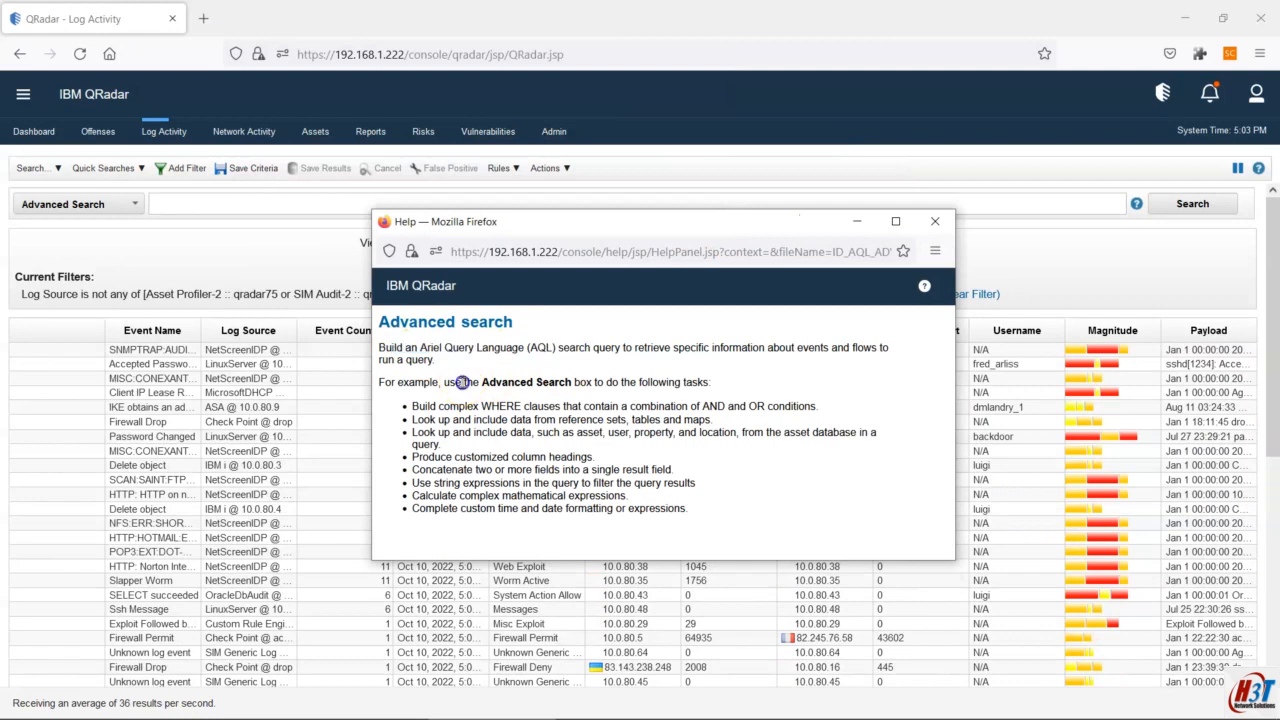
drag(462, 382, 663, 457)
click(664, 469)
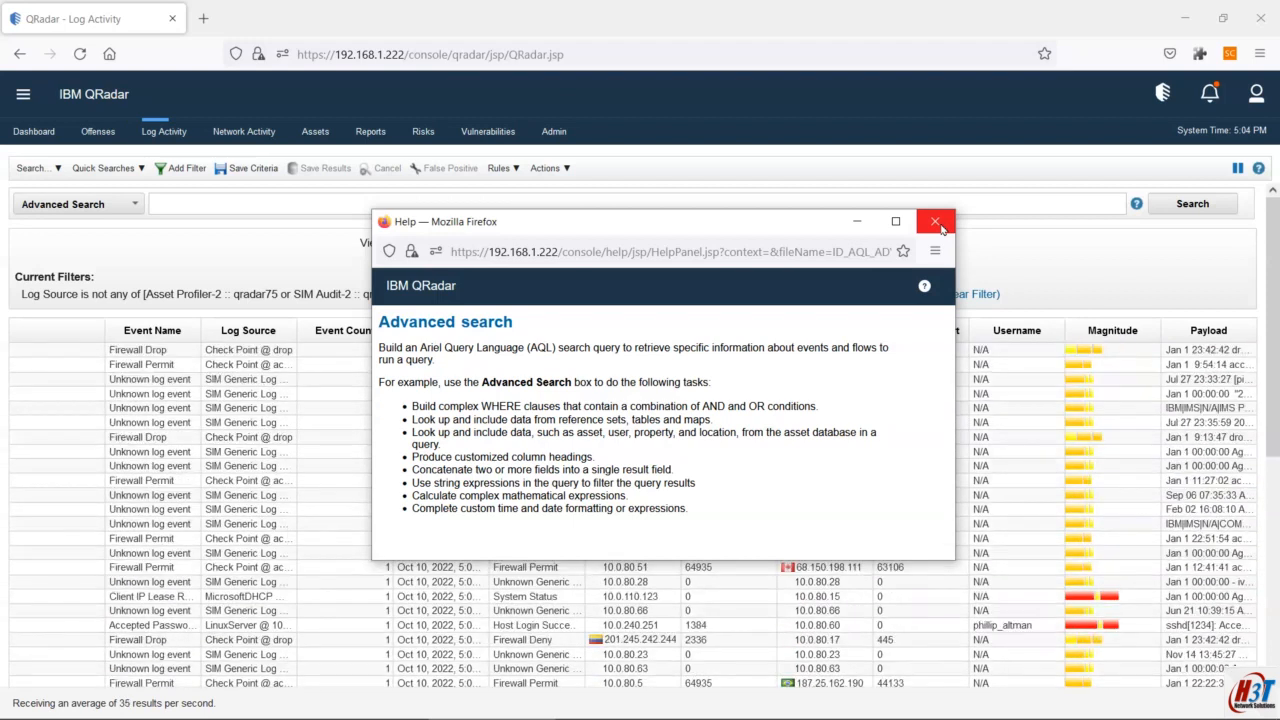
click(940, 228)
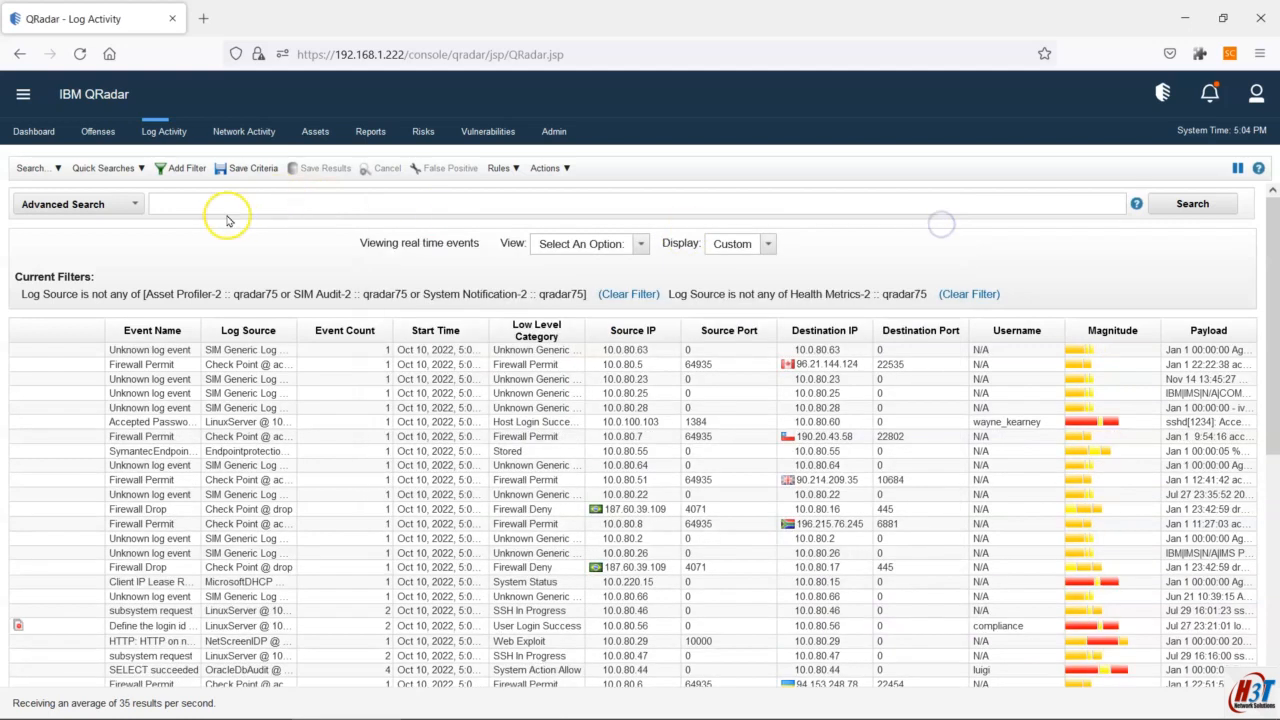
Step: Switch the search bar back to Quick Filter
click(101, 215)
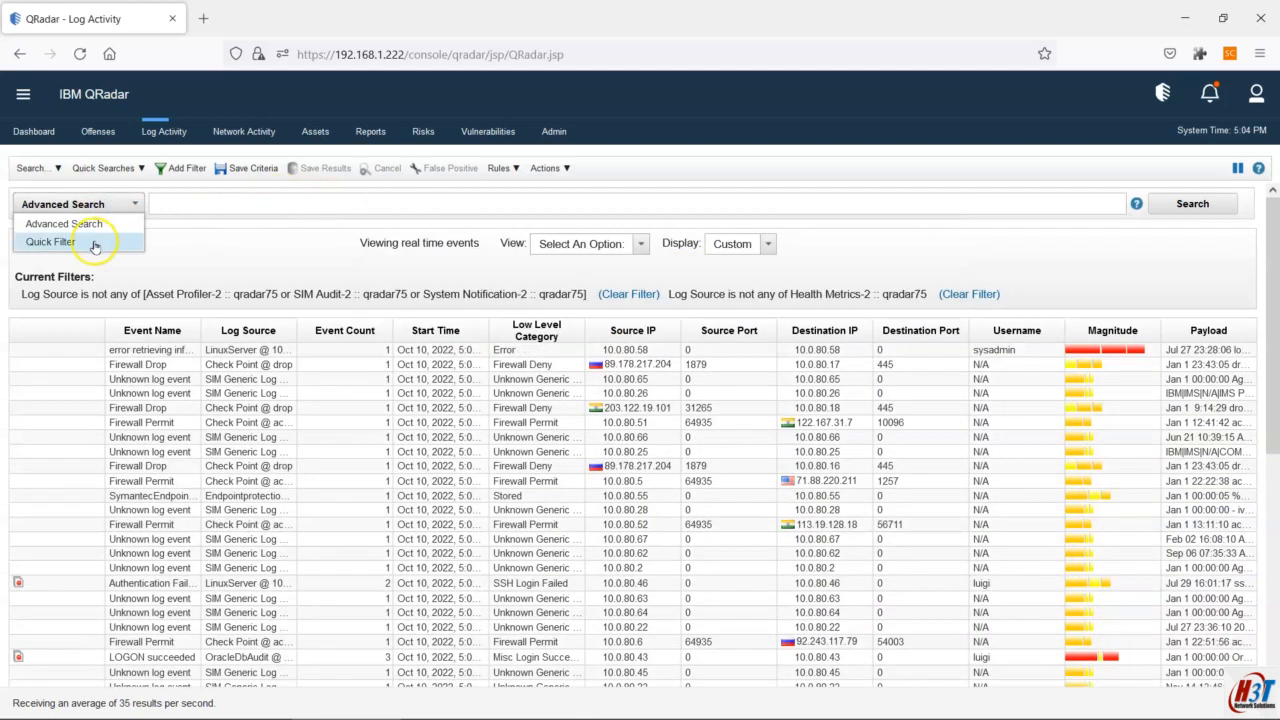
click(95, 243)
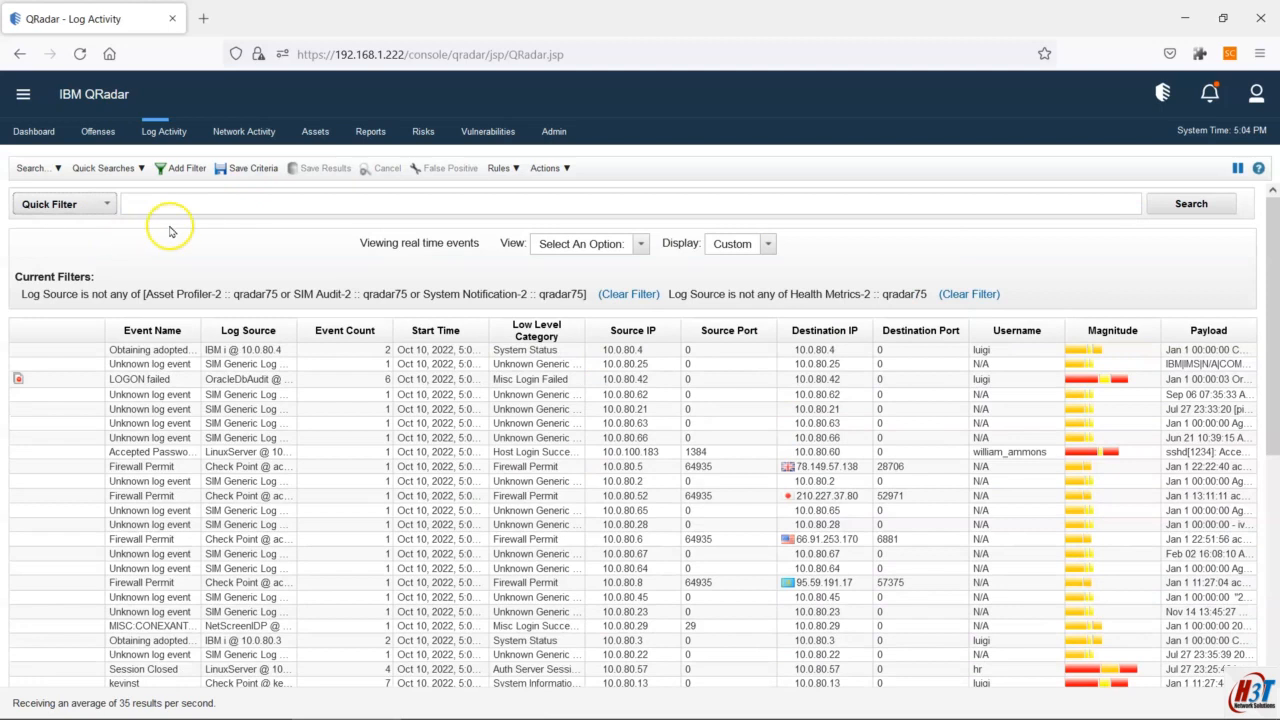
click(192, 205)
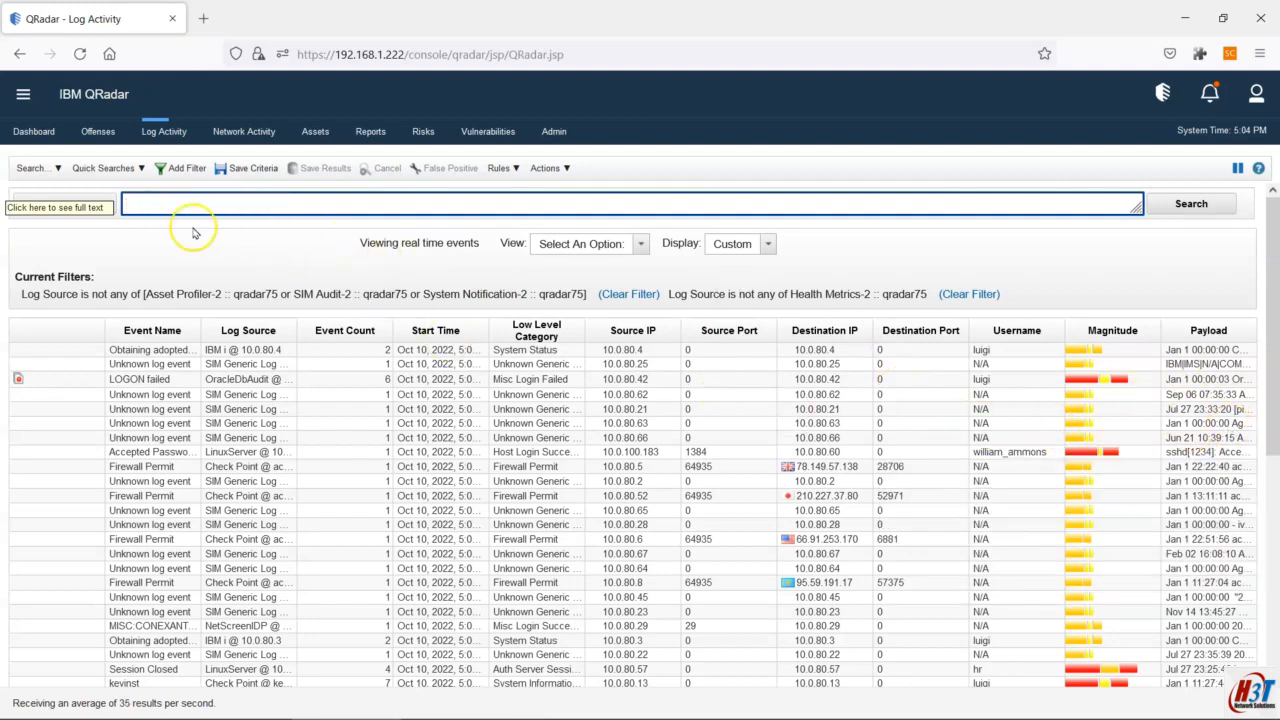
Step: Reopen the current search for editing and look over its saved searches, selecting Admin Login Success by User
click(32, 168)
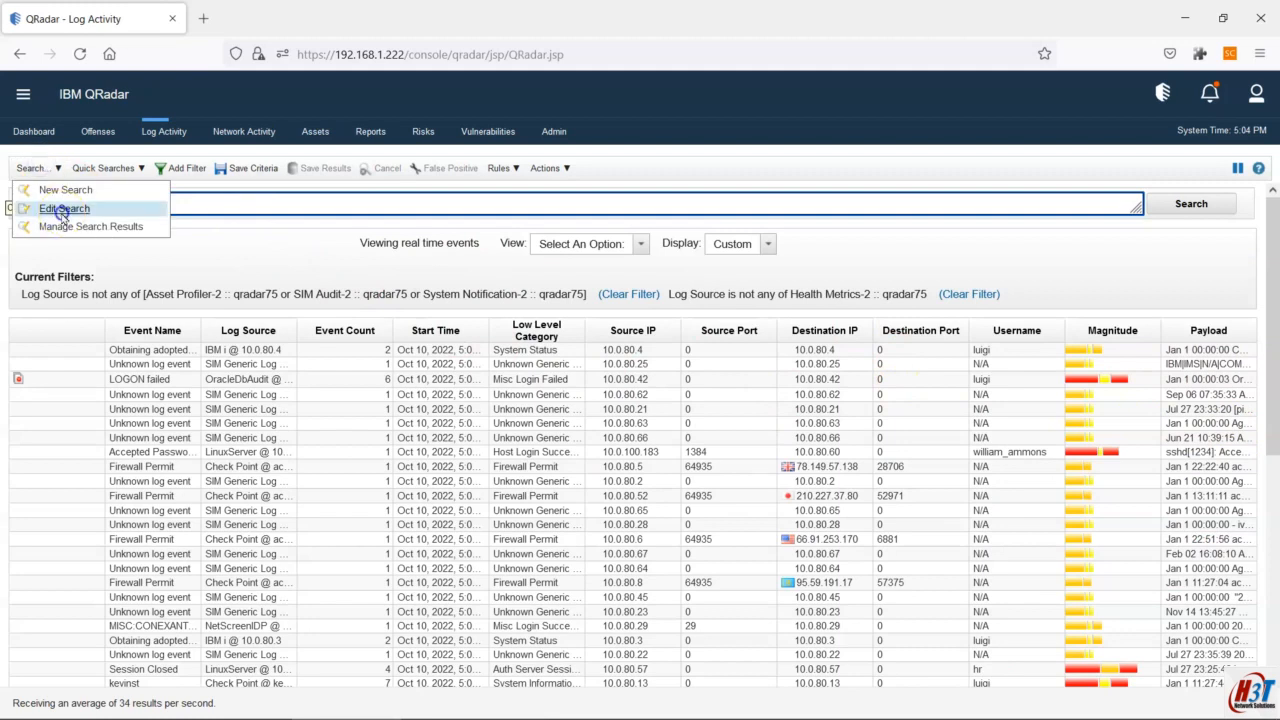
click(55, 209)
scroll(1270, 420, down, 5)
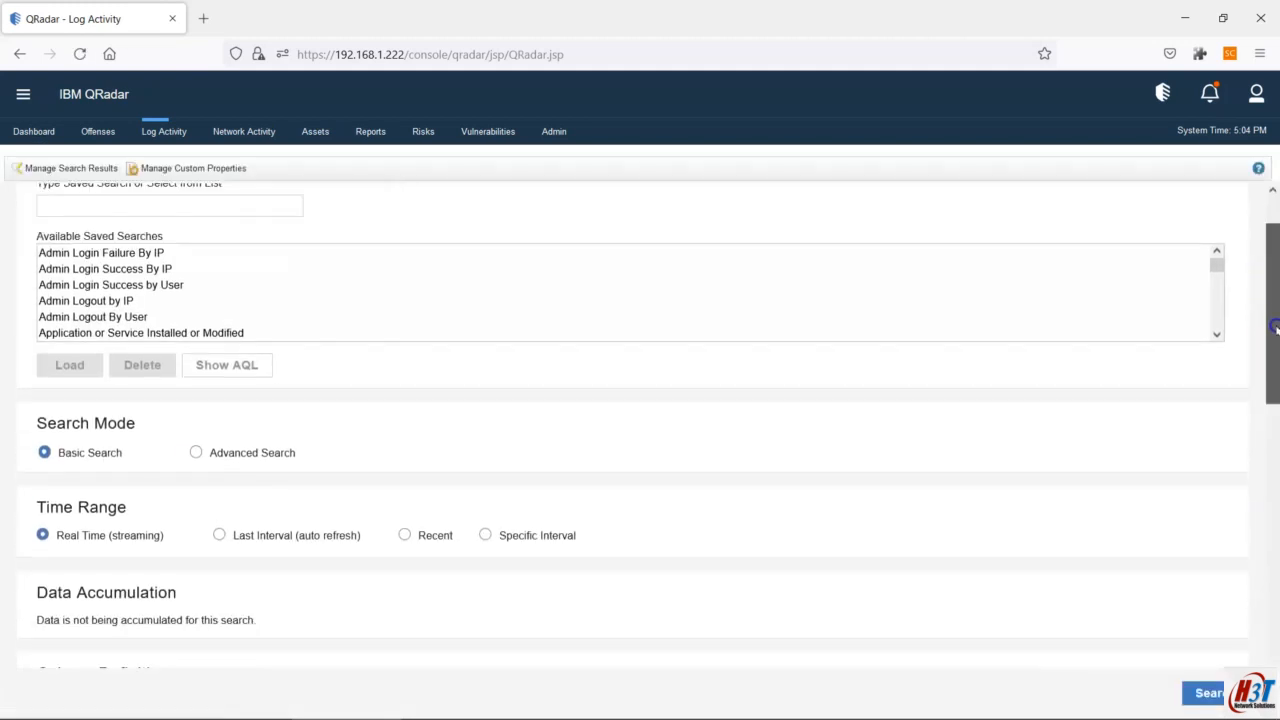
scroll(1275, 447, up, 5)
click(130, 356)
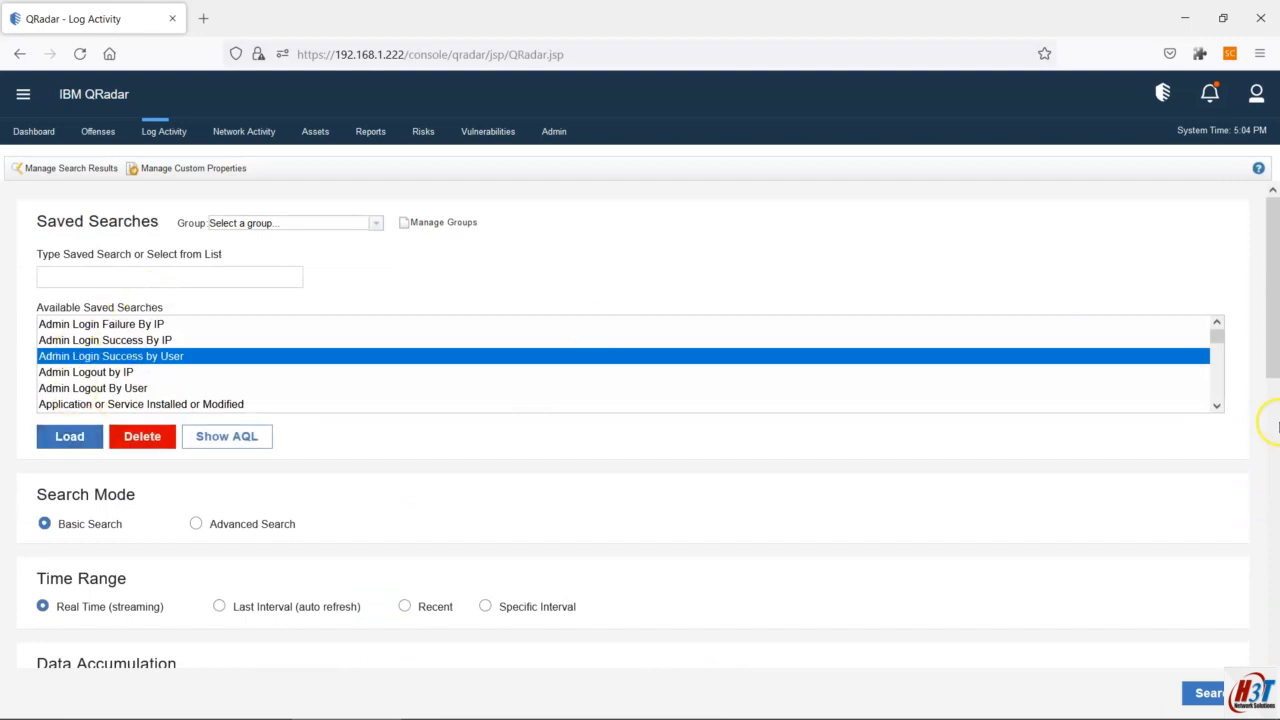
drag(1272, 378, 1265, 491)
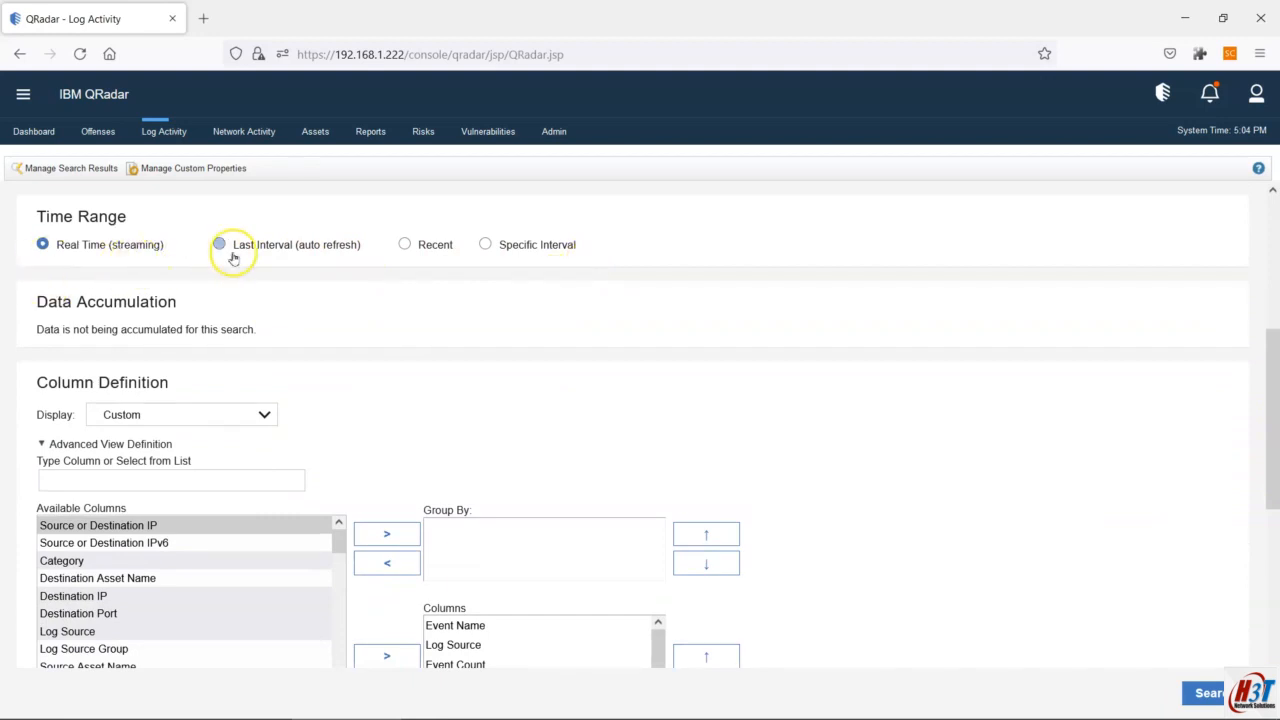
Step: Try the Recent and Specific Interval time ranges and return the search to Real Time (streaming)
click(433, 246)
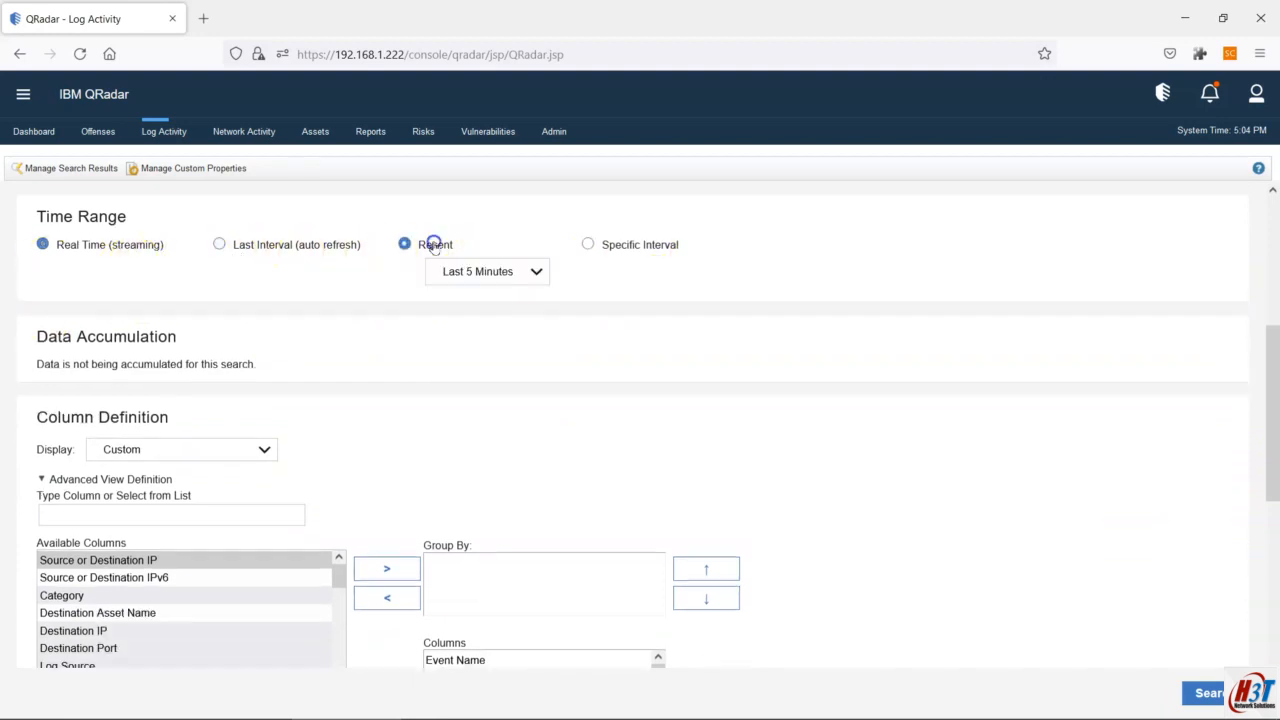
click(500, 279)
click(588, 245)
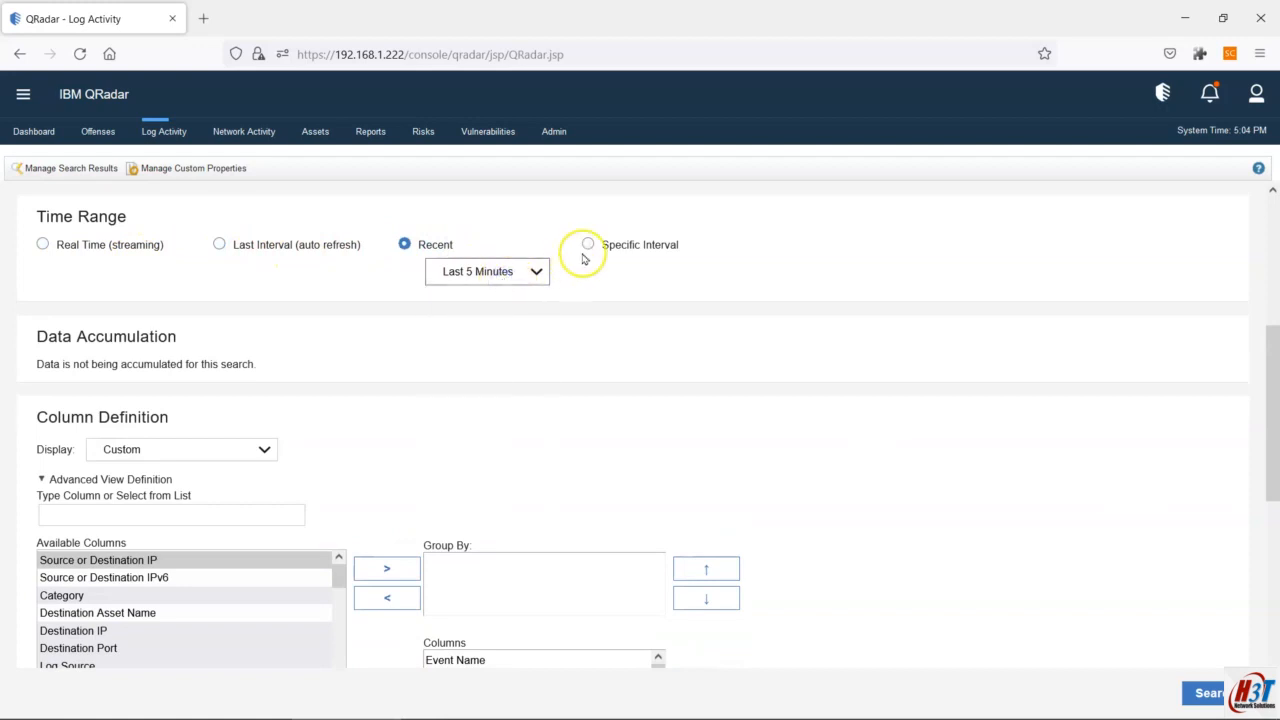
click(588, 245)
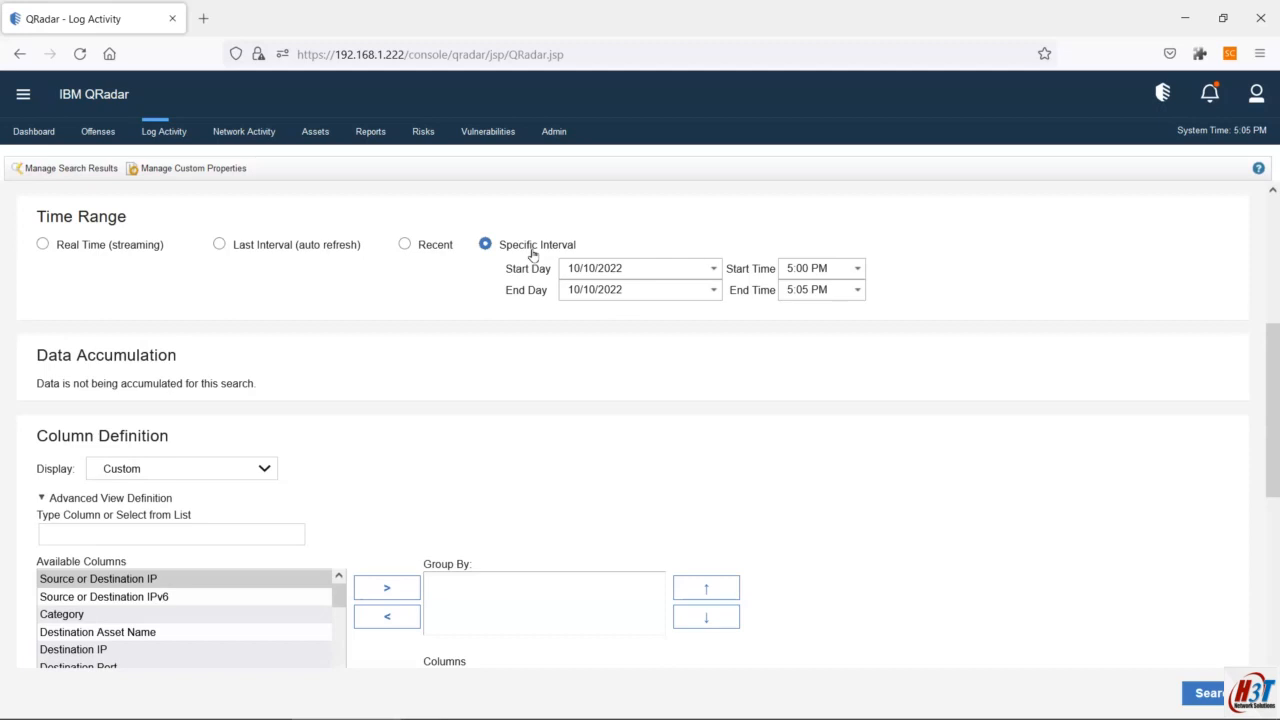
click(63, 248)
Step: Review the column definition of the search, including the available columns, the grouping and the displayed columns
scroll(177, 297, down, 2)
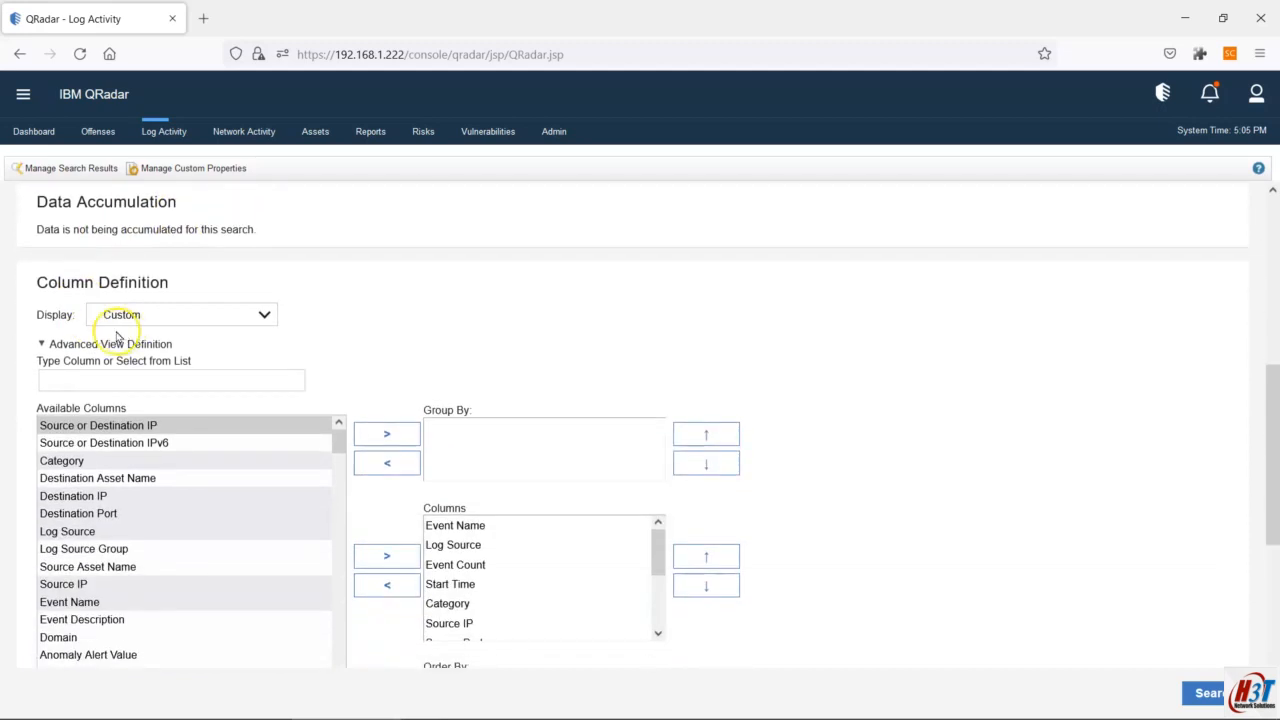
scroll(90, 320, down, 2)
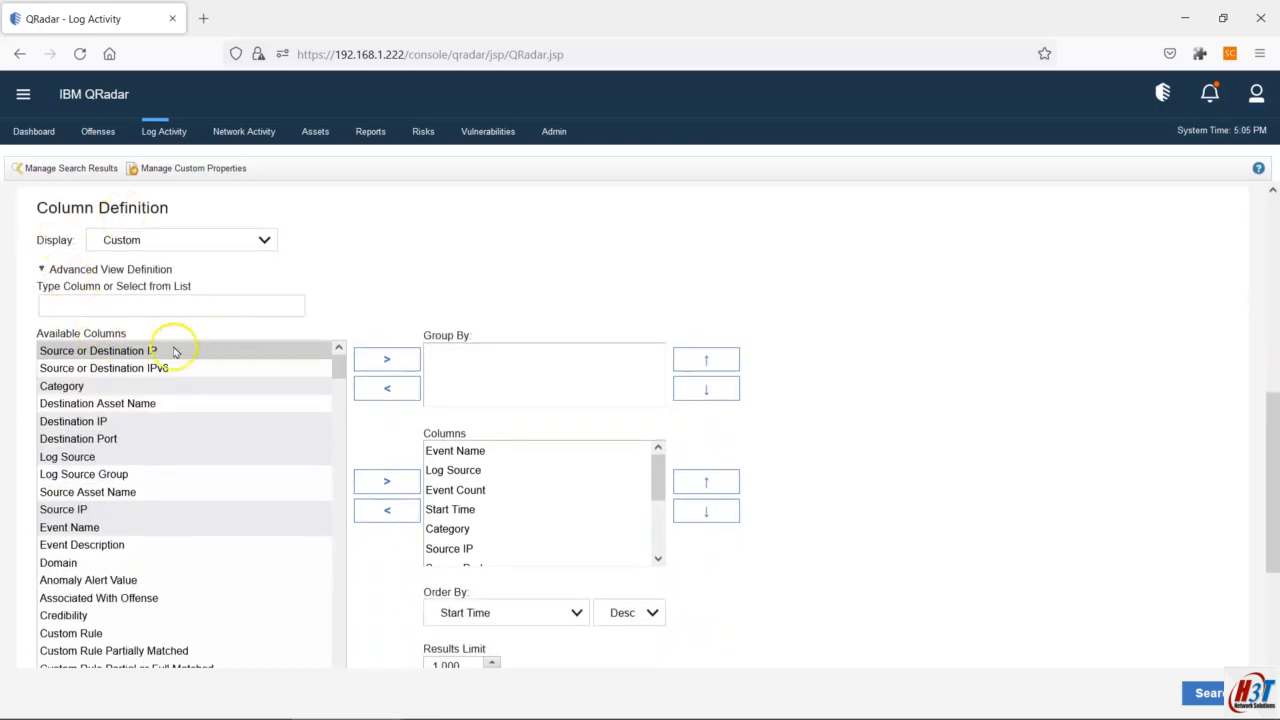
scroll(246, 343, down, 2)
scroll(337, 456, down, 2)
scroll(460, 410, down, 5)
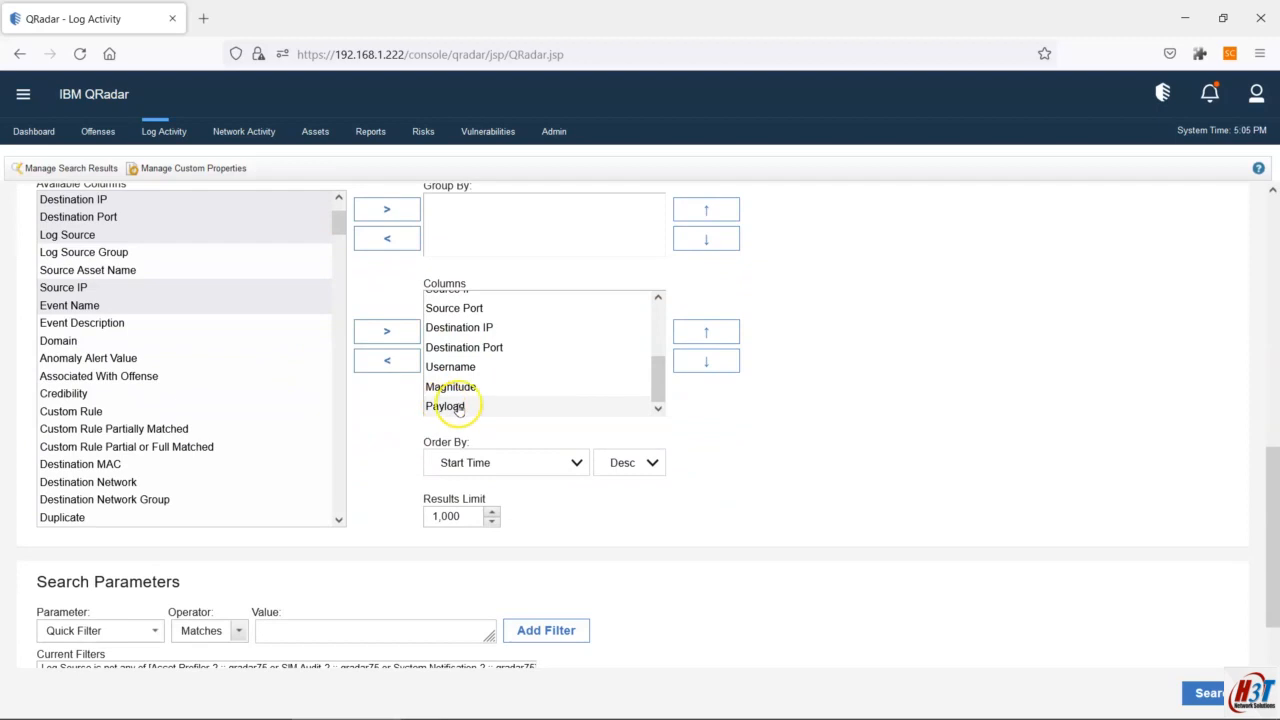
scroll(395, 343, up, 2)
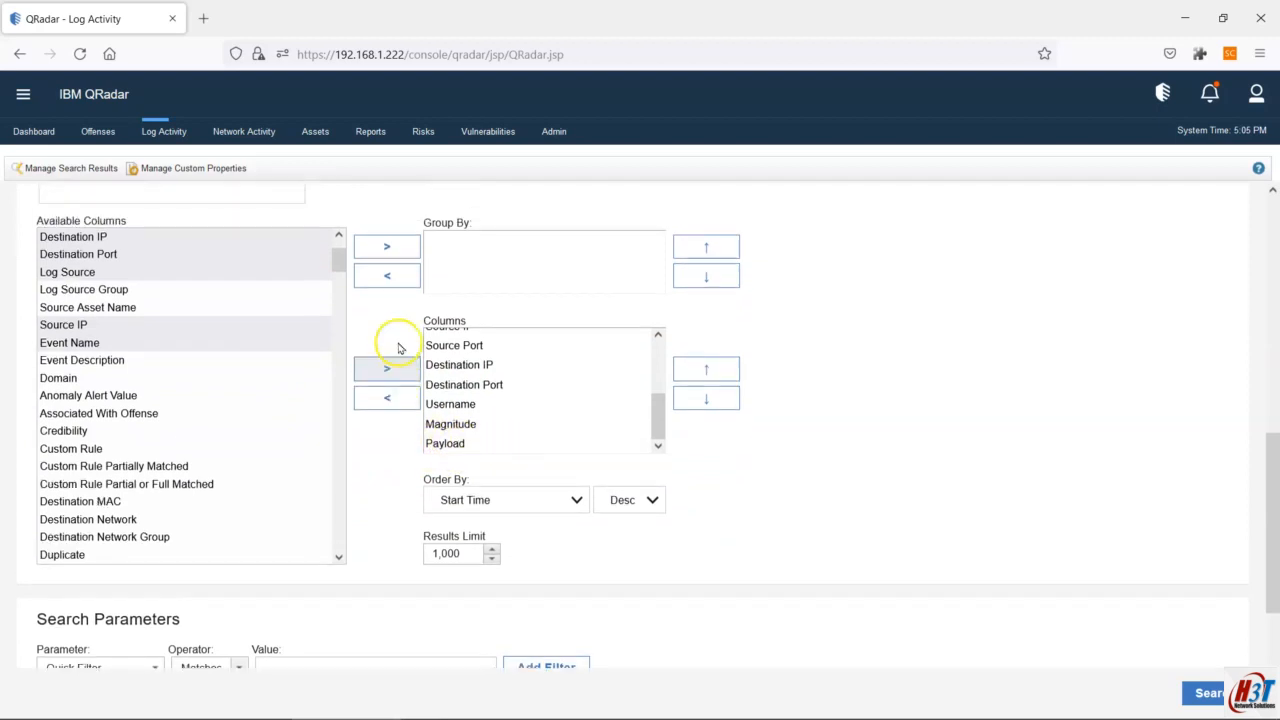
scroll(490, 314, up, 1)
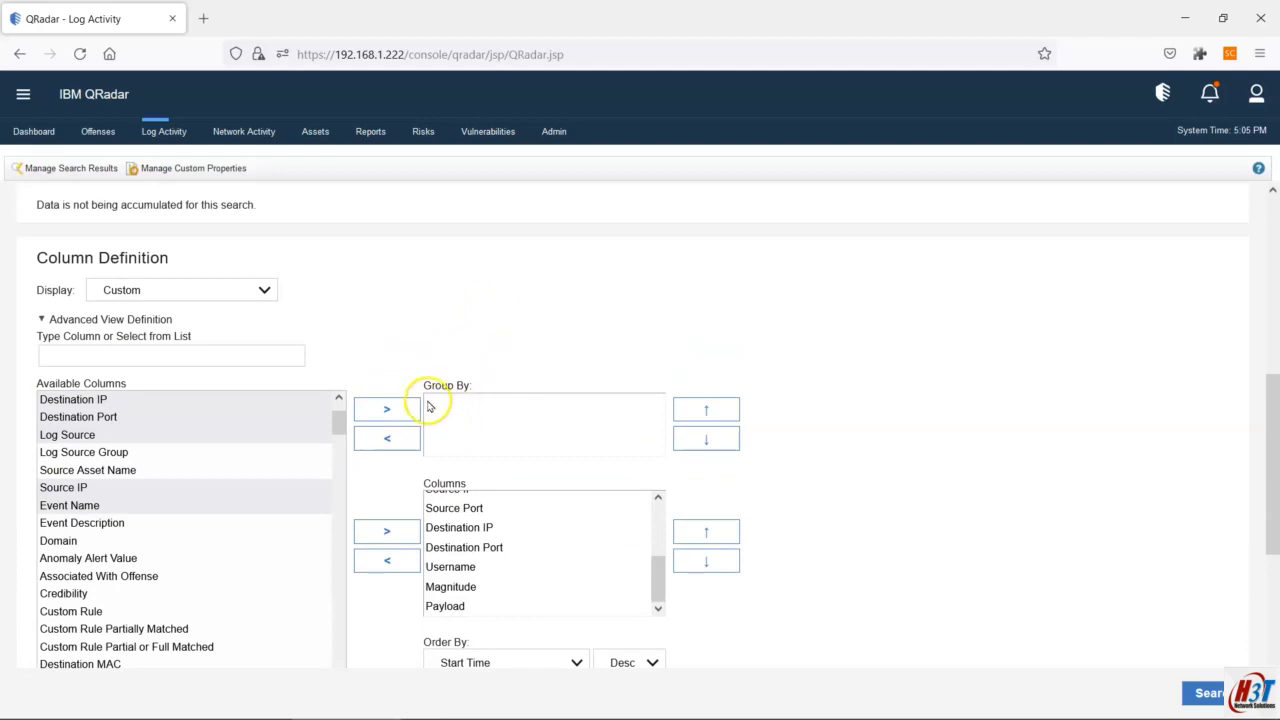
scroll(450, 428, down, 1)
drag(1268, 440, 1268, 566)
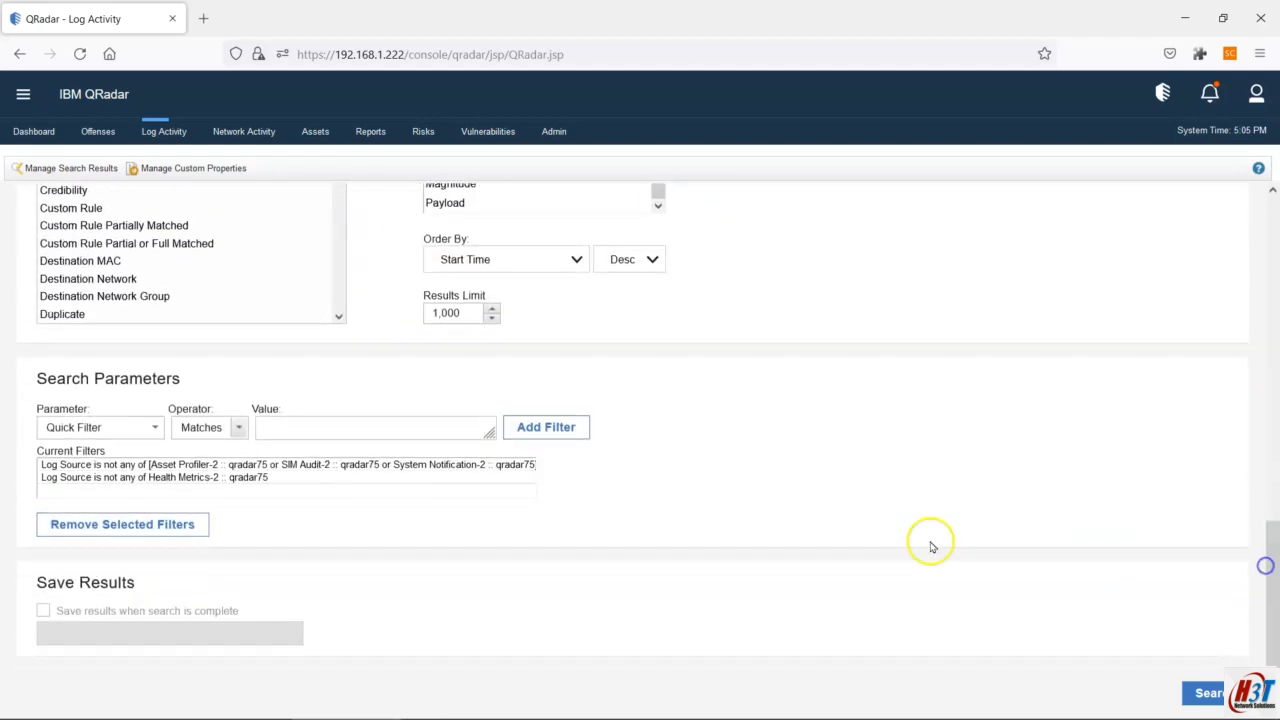
Step: Check the current log source filters in the search parameters and run the search again
click(176, 467)
click(122, 524)
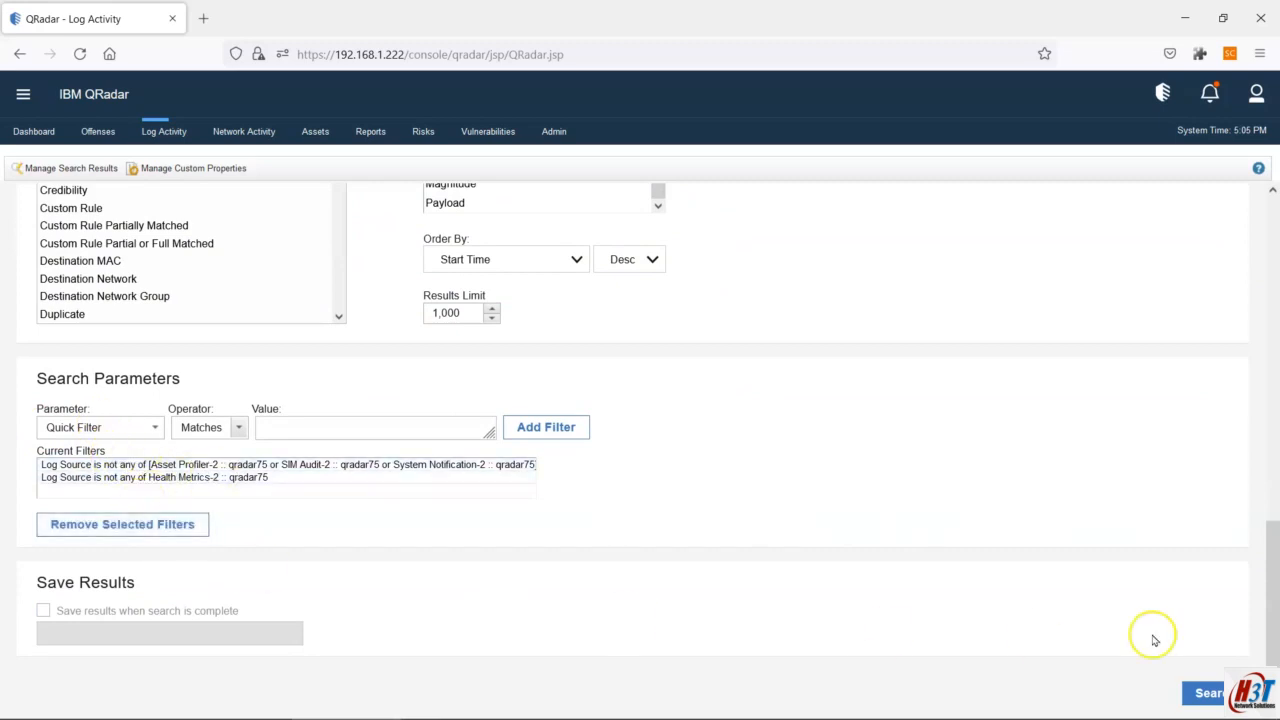
click(1200, 686)
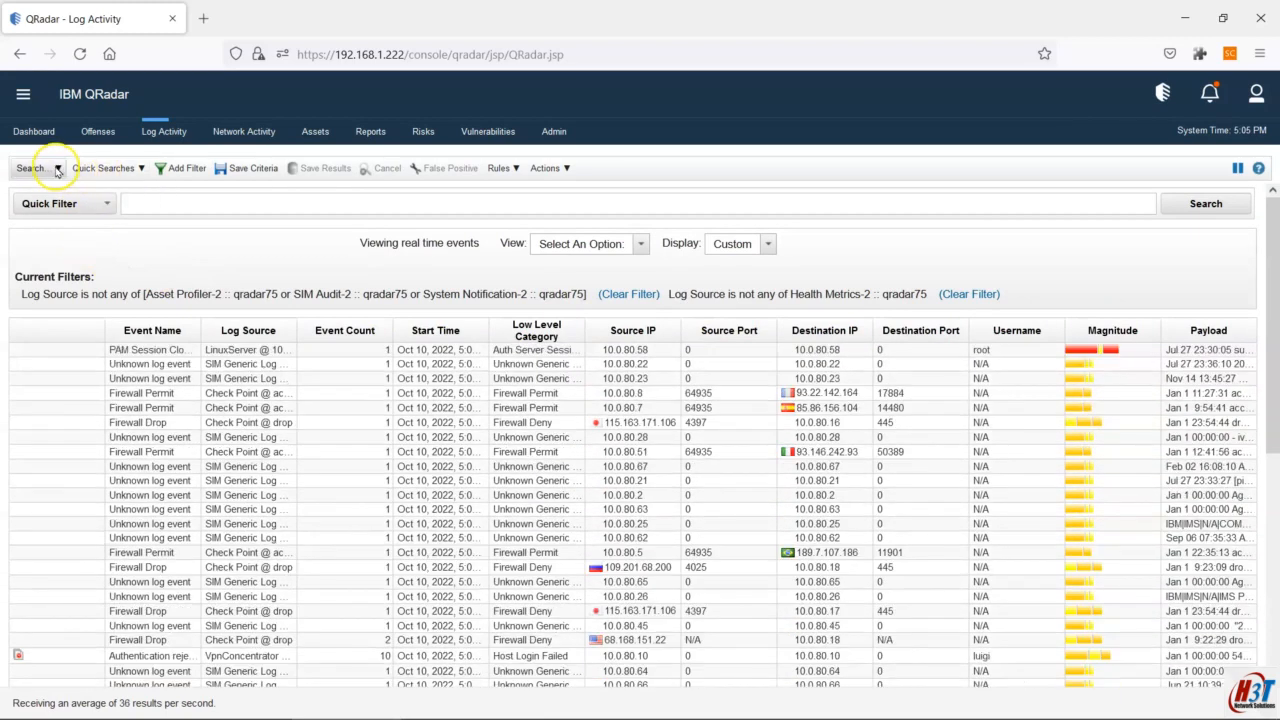
Step: Start saving the search criteria and name the search HMT: Non-System-Logs
click(240, 168)
click(450, 363)
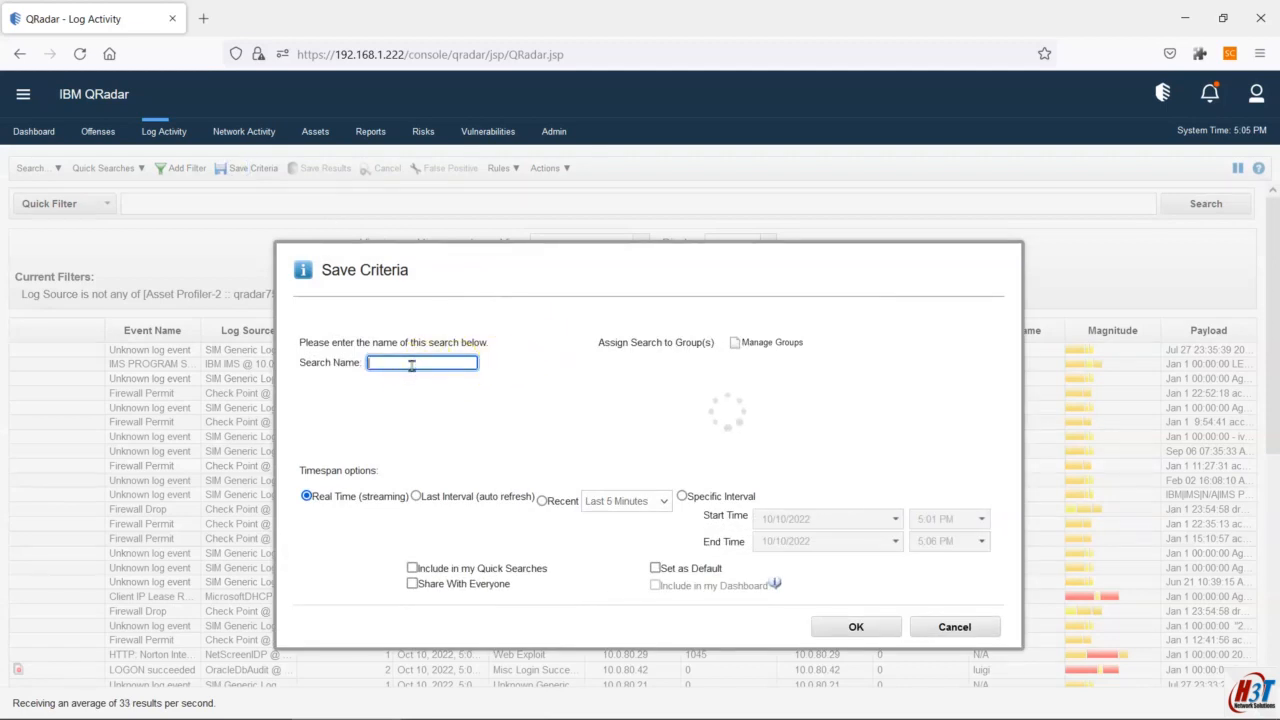
text(Non-System-Logs)
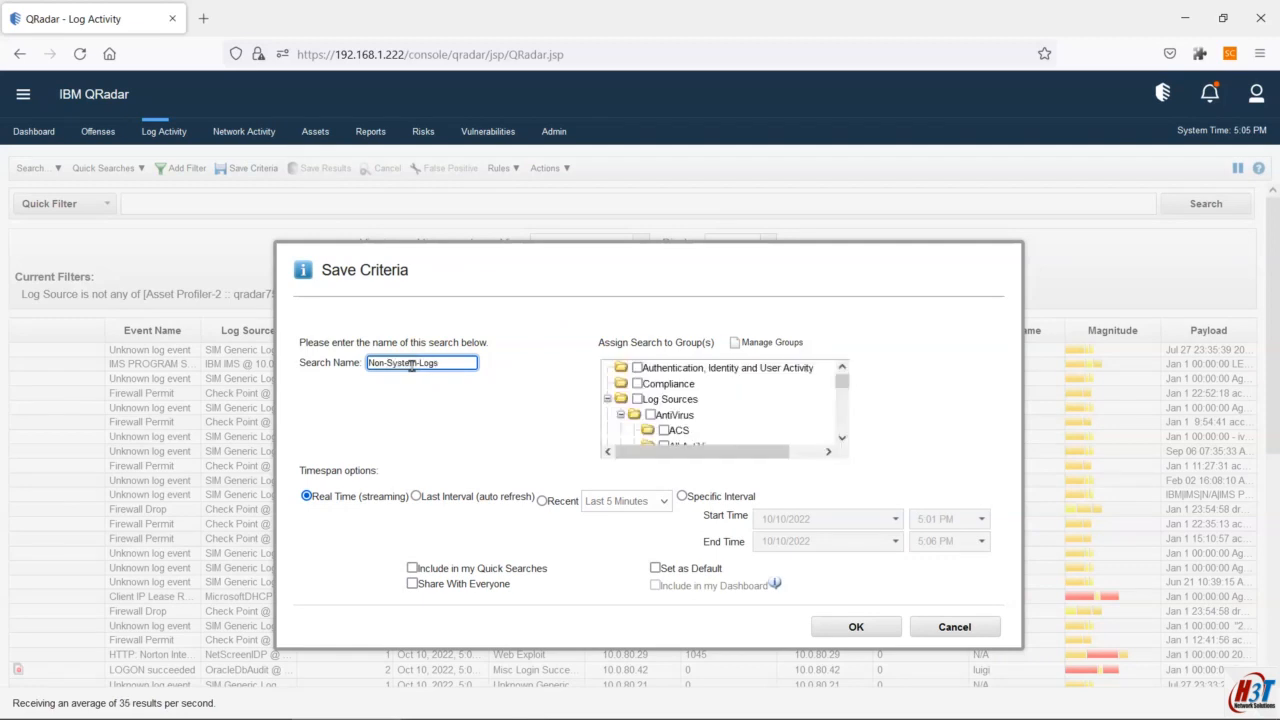
key(Home)
text(HMY)
key(BackSpace)
text(T:)
drag(370, 364, 468, 381)
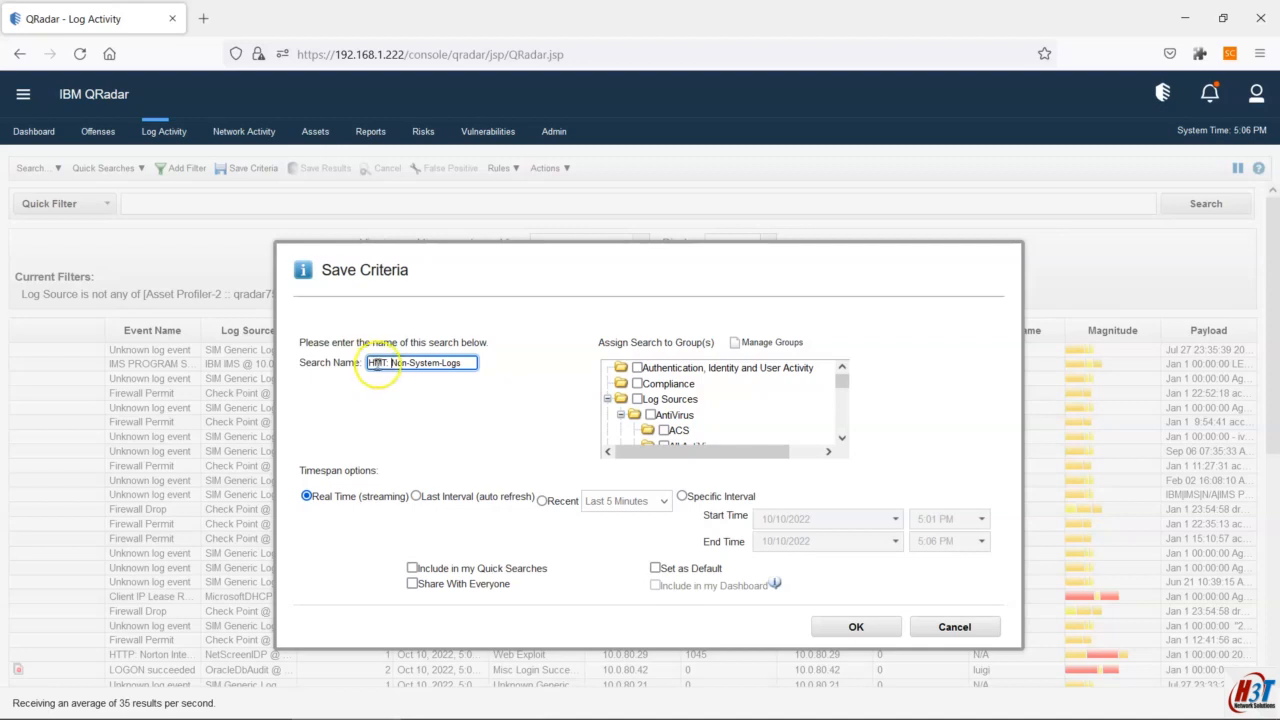
click(634, 416)
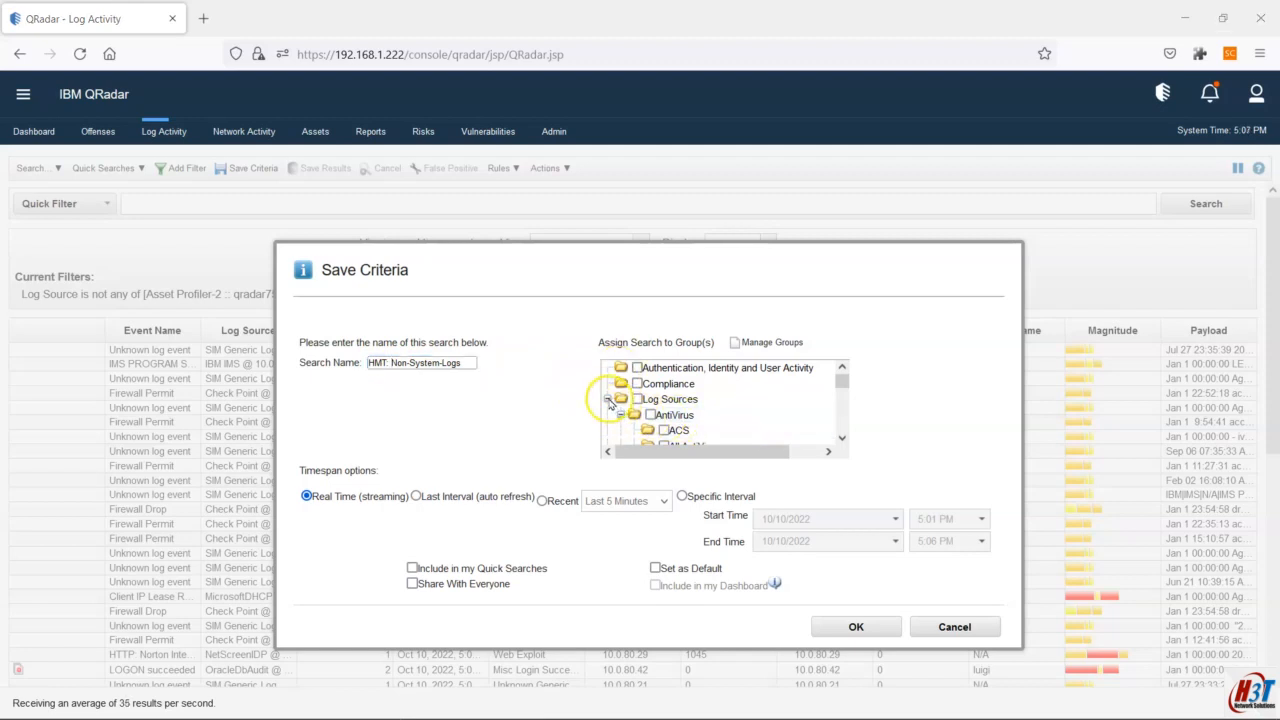
Step: Review the assignable search groups and create a new group named HMT Searches under Event Search Groups
click(608, 399)
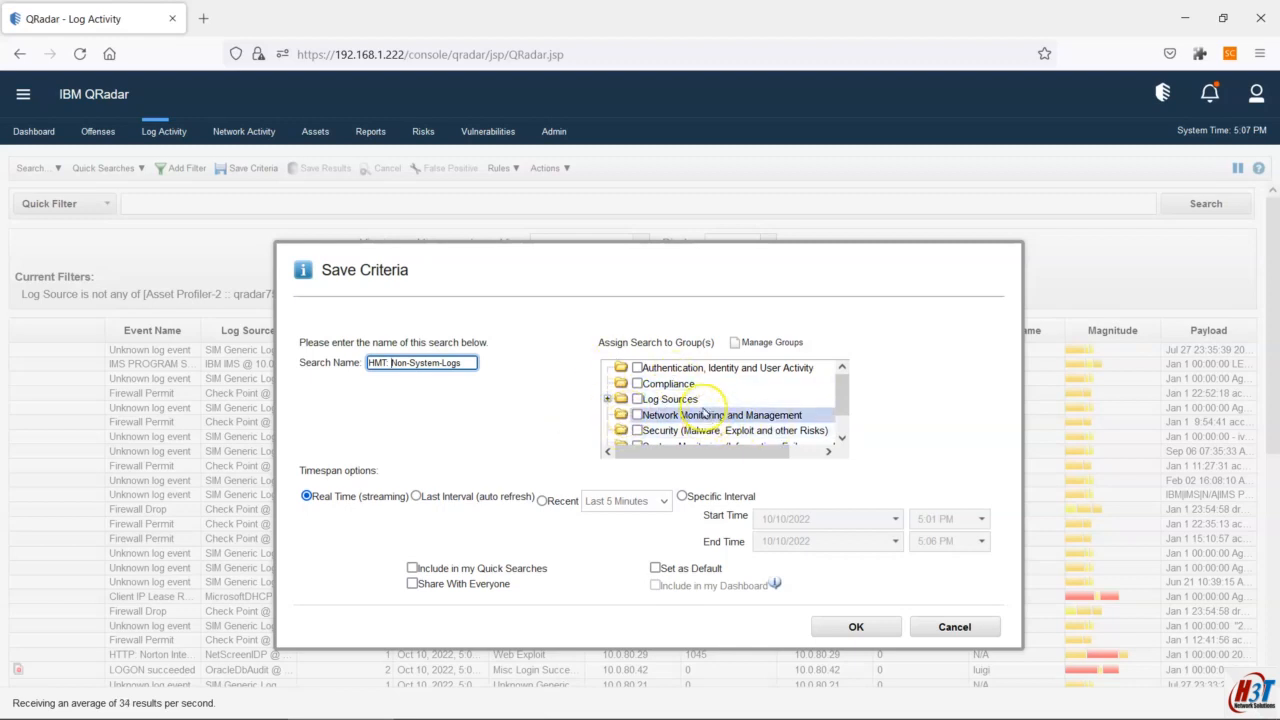
scroll(726, 418, down, 1)
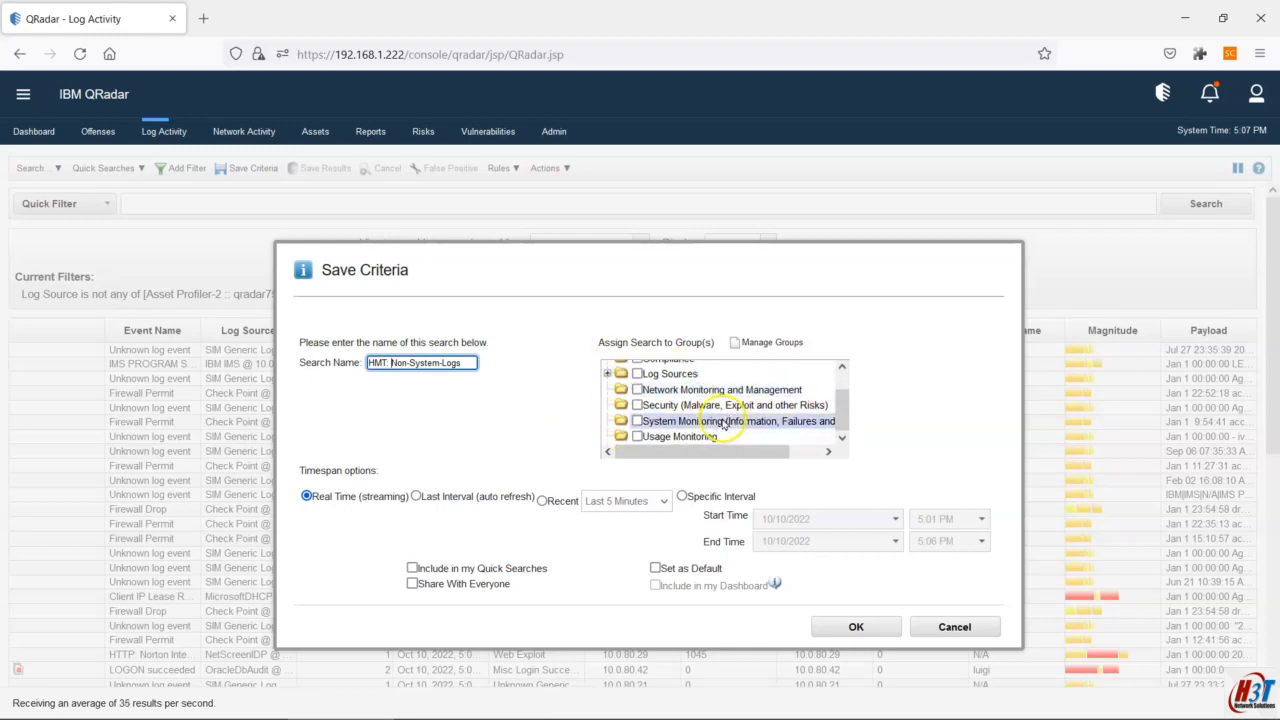
scroll(720, 410, up, 2)
scroll(680, 395, down, 2)
scroll(676, 393, up, 2)
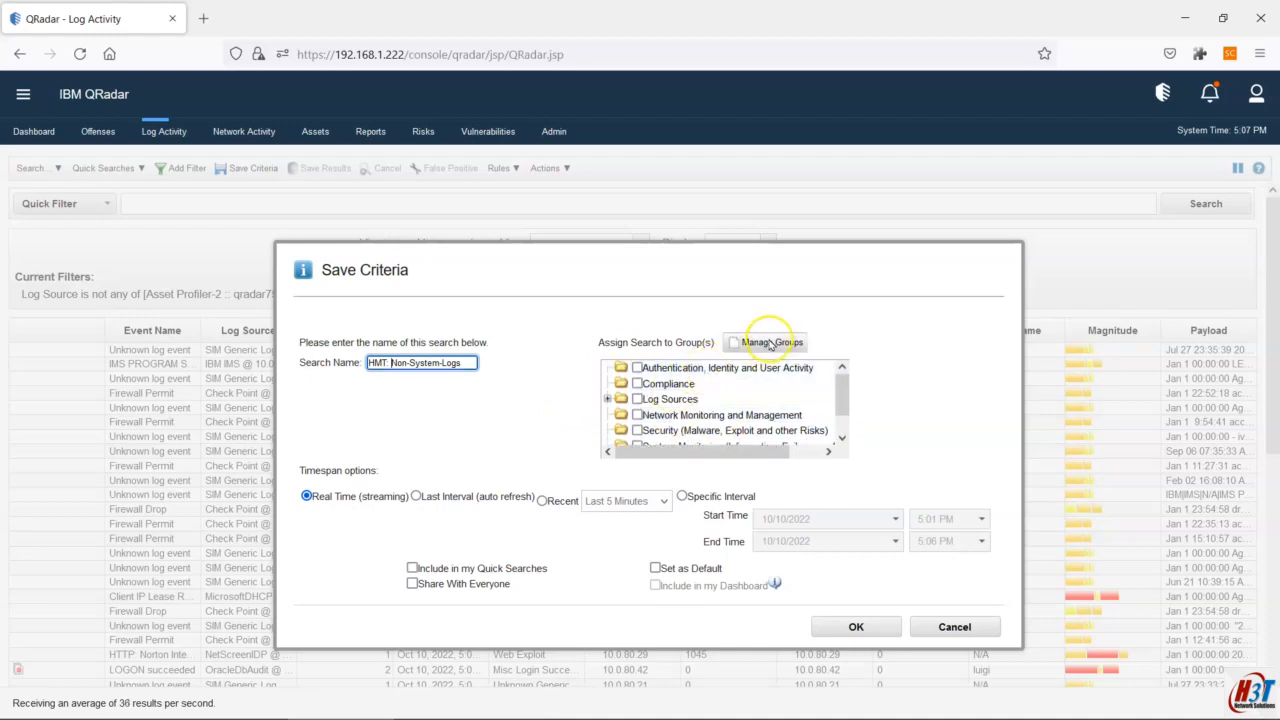
click(770, 343)
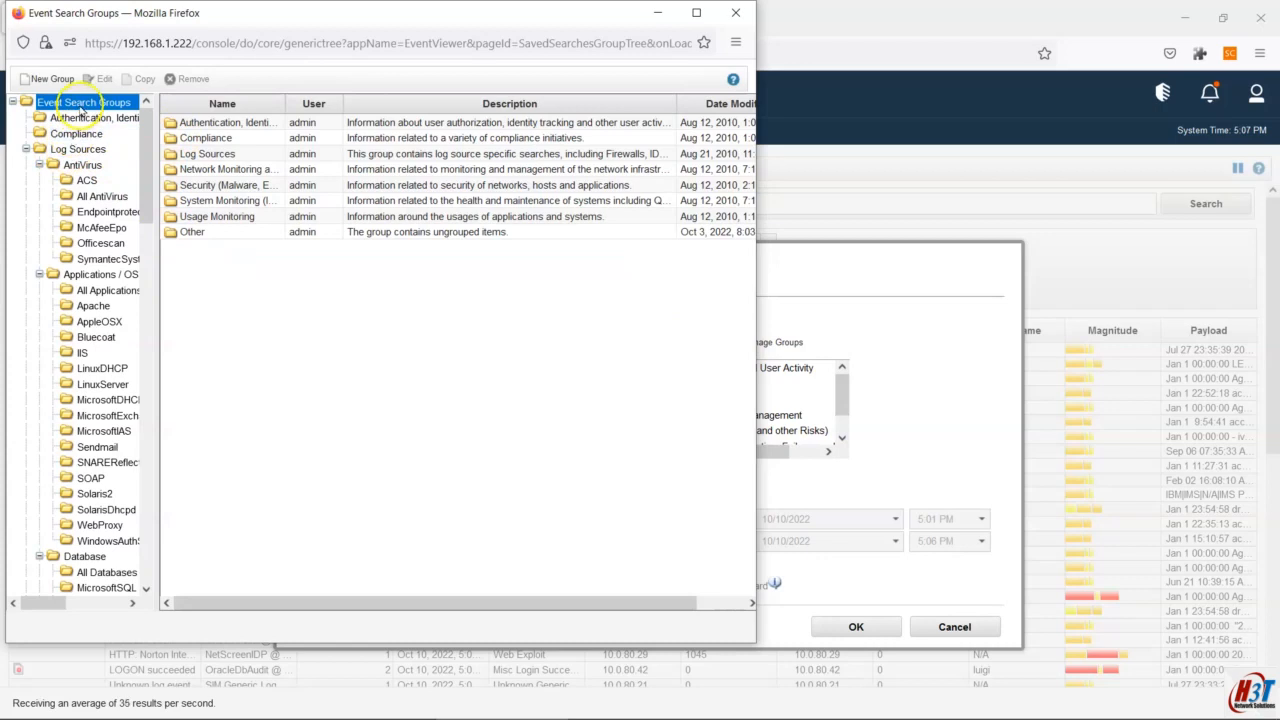
click(46, 79)
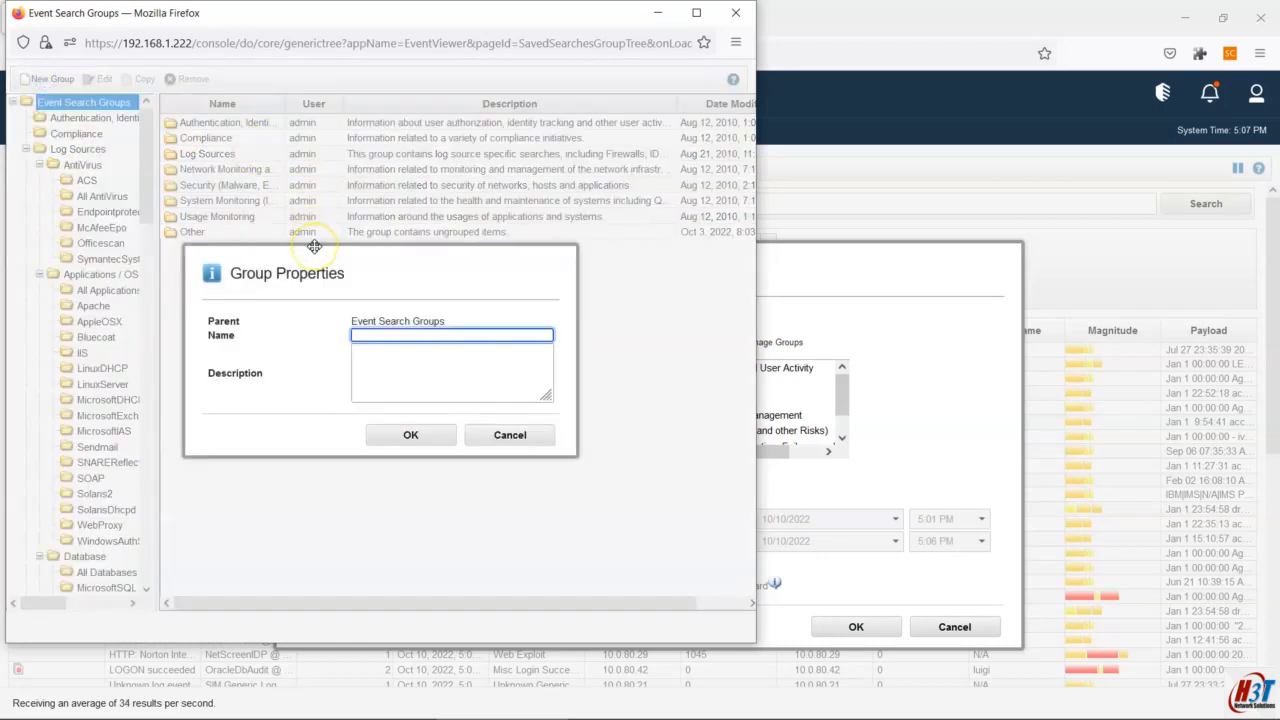
text(HMT Searches)
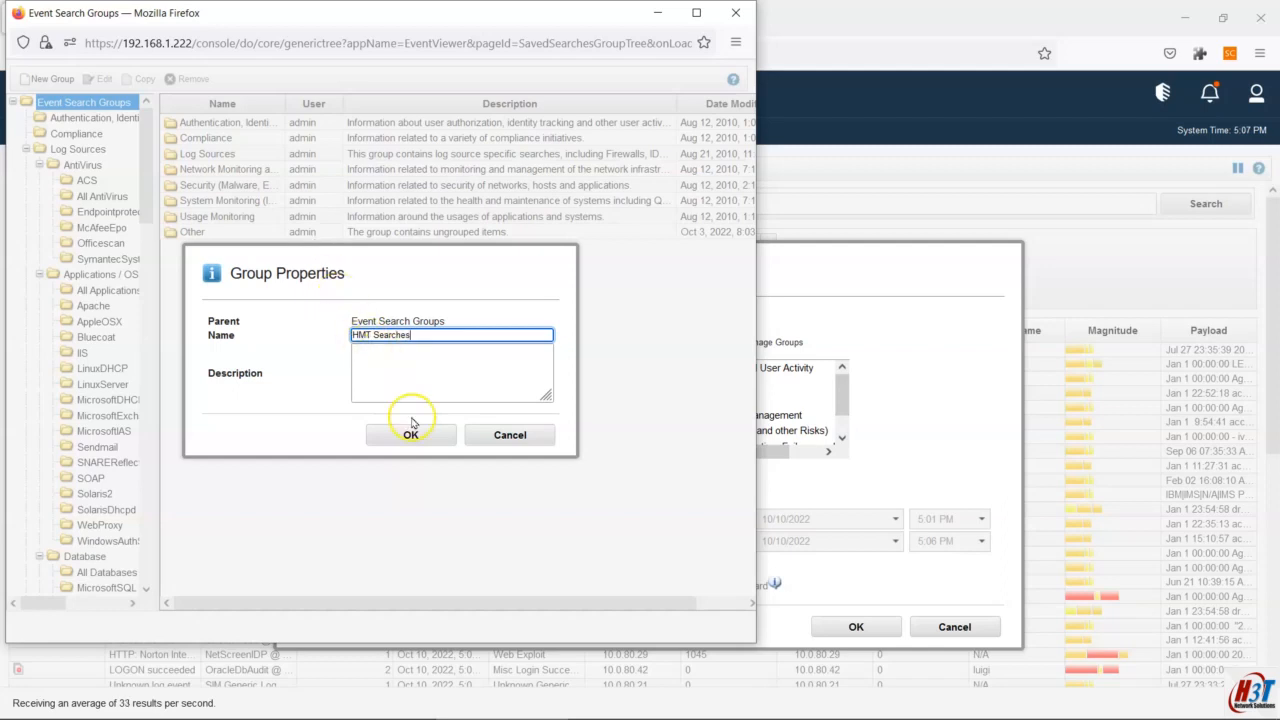
click(411, 432)
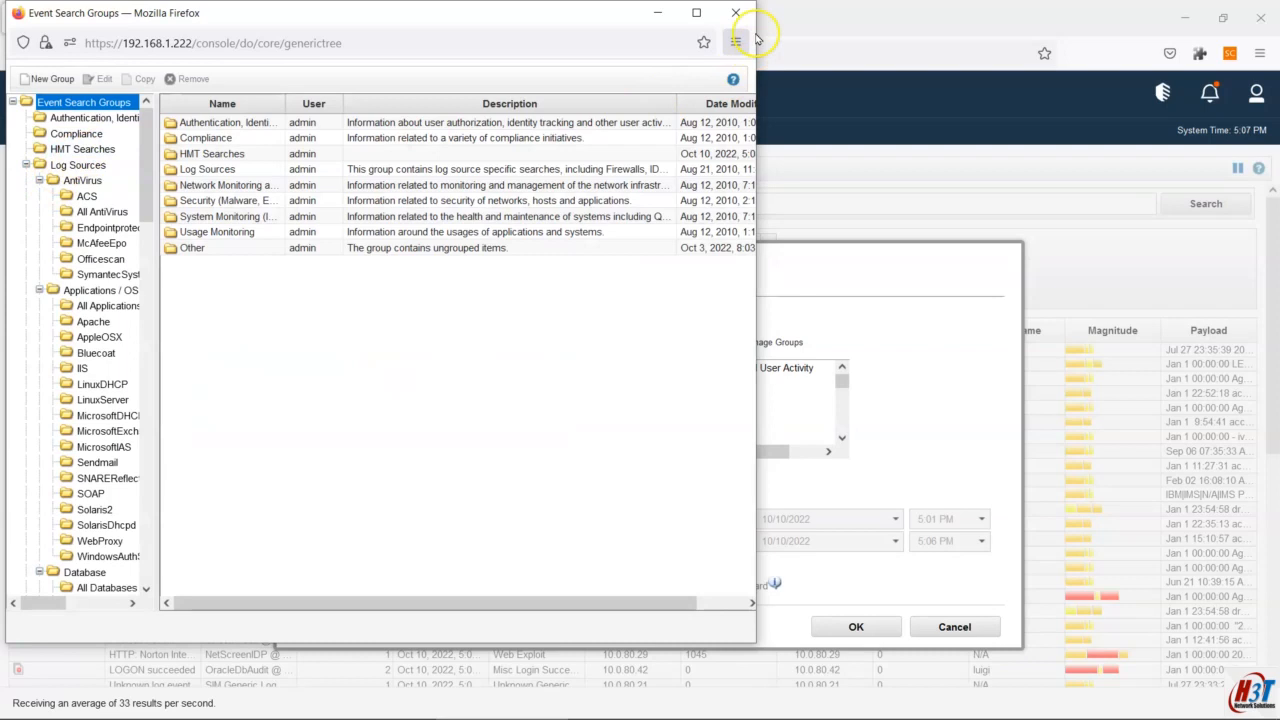
click(735, 12)
Step: Look through the search groups, including the Log Sources subgroups, and cancel saving the criteria
scroll(623, 408, down, 2)
scroll(610, 403, up, 2)
click(607, 399)
scroll(709, 414, down, 2)
scroll(711, 415, up, 2)
click(607, 399)
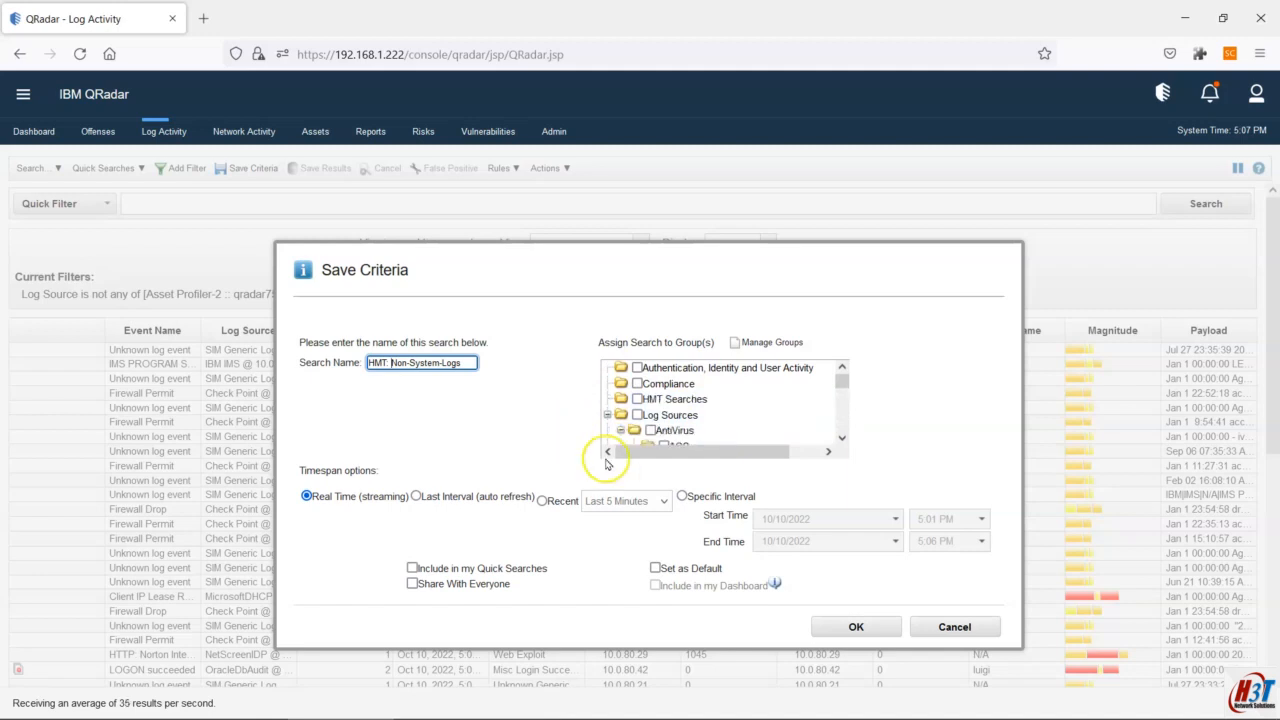
click(950, 626)
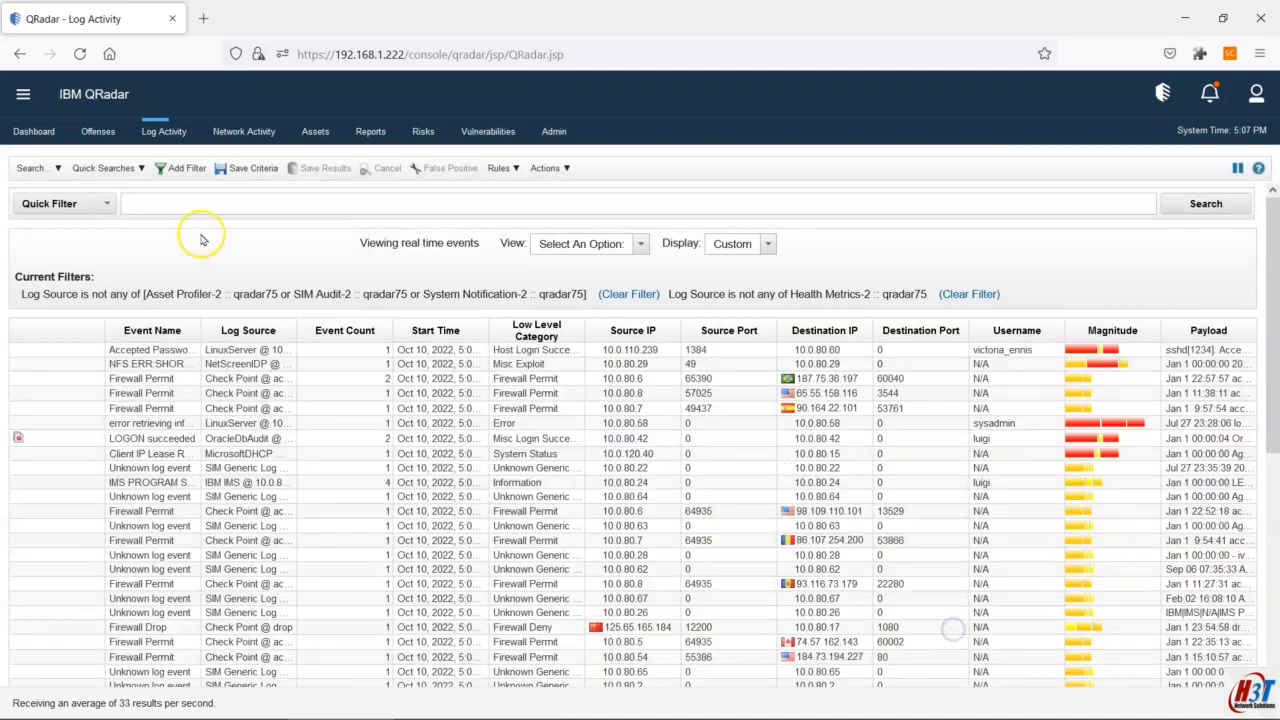
Step: Start saving the search criteria again as HMT: Non-System Logs and assign the search to the HMT Searches group
click(248, 168)
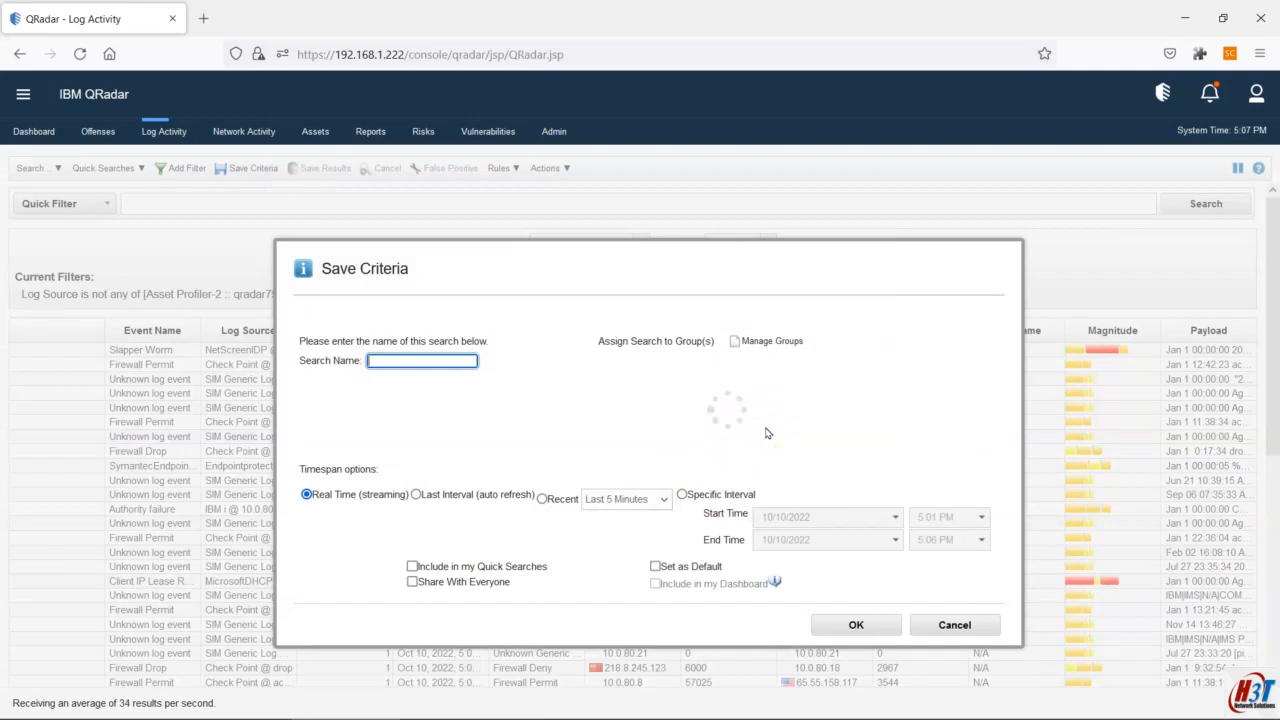
click(388, 367)
text(HMT: Non-System Logs)
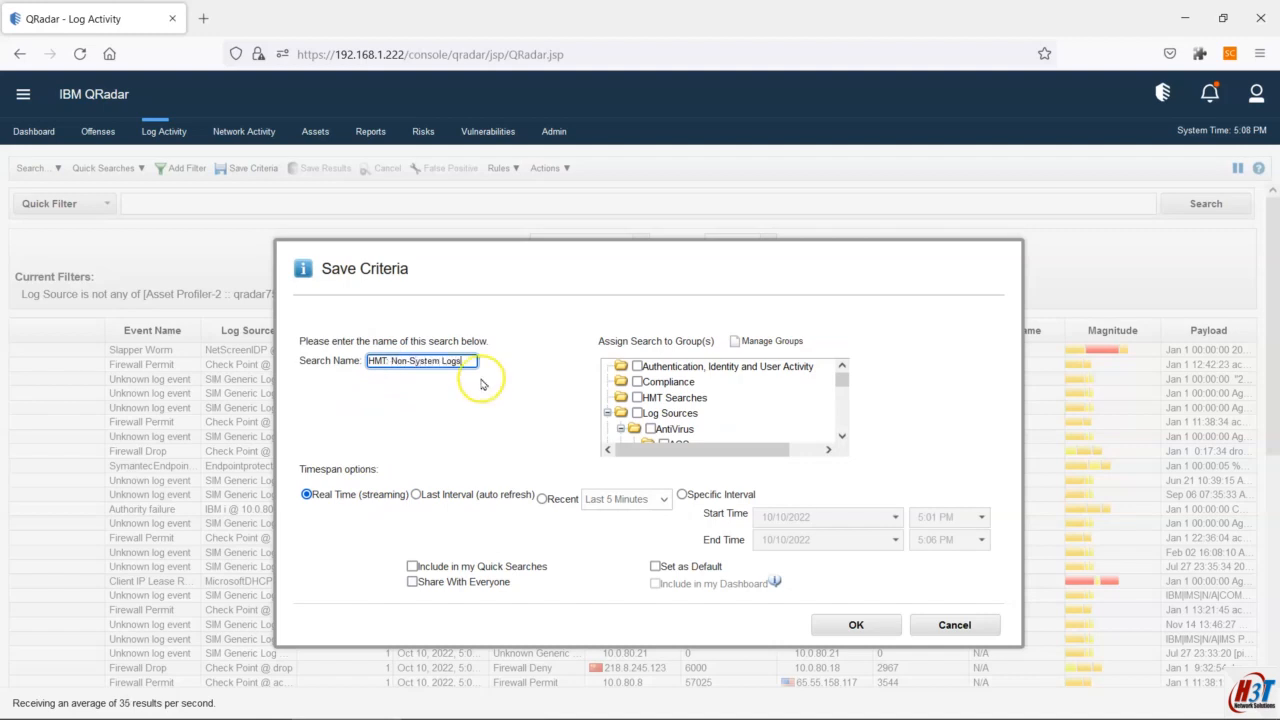
click(652, 399)
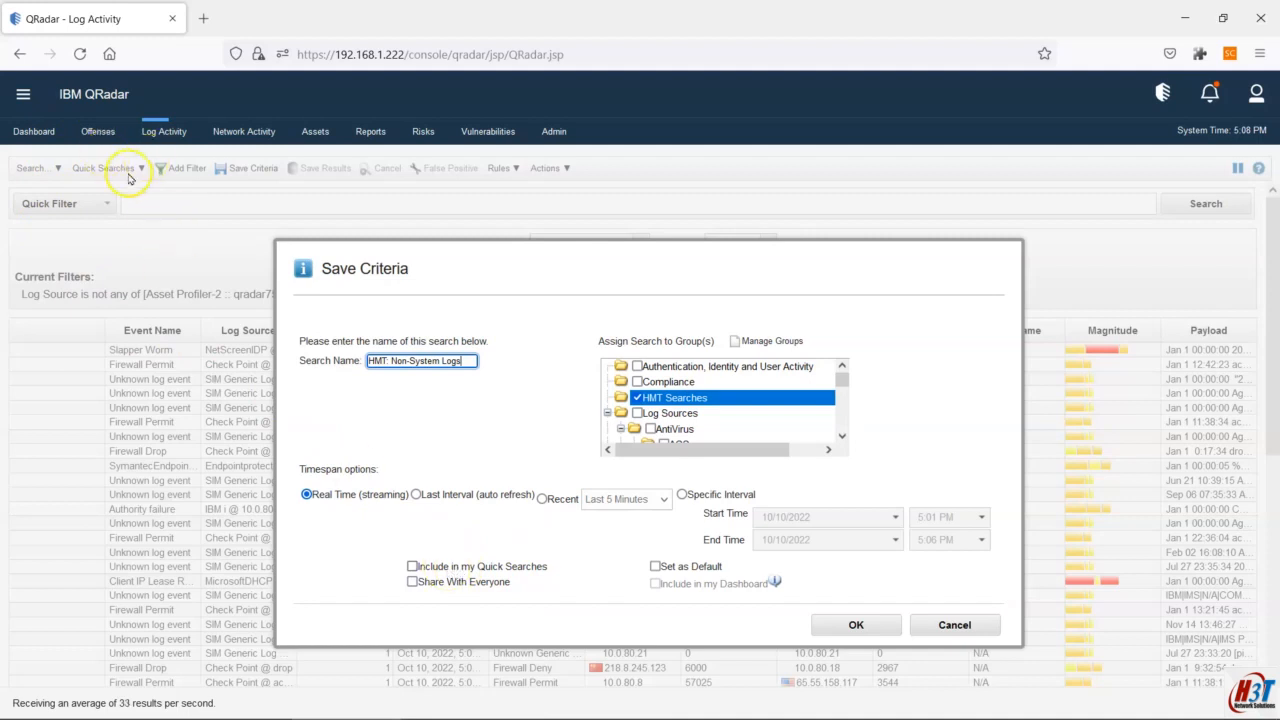
Step: Include the search in the quick searches, share it with everyone, set it as default, and check the dashboard option's hint
click(466, 568)
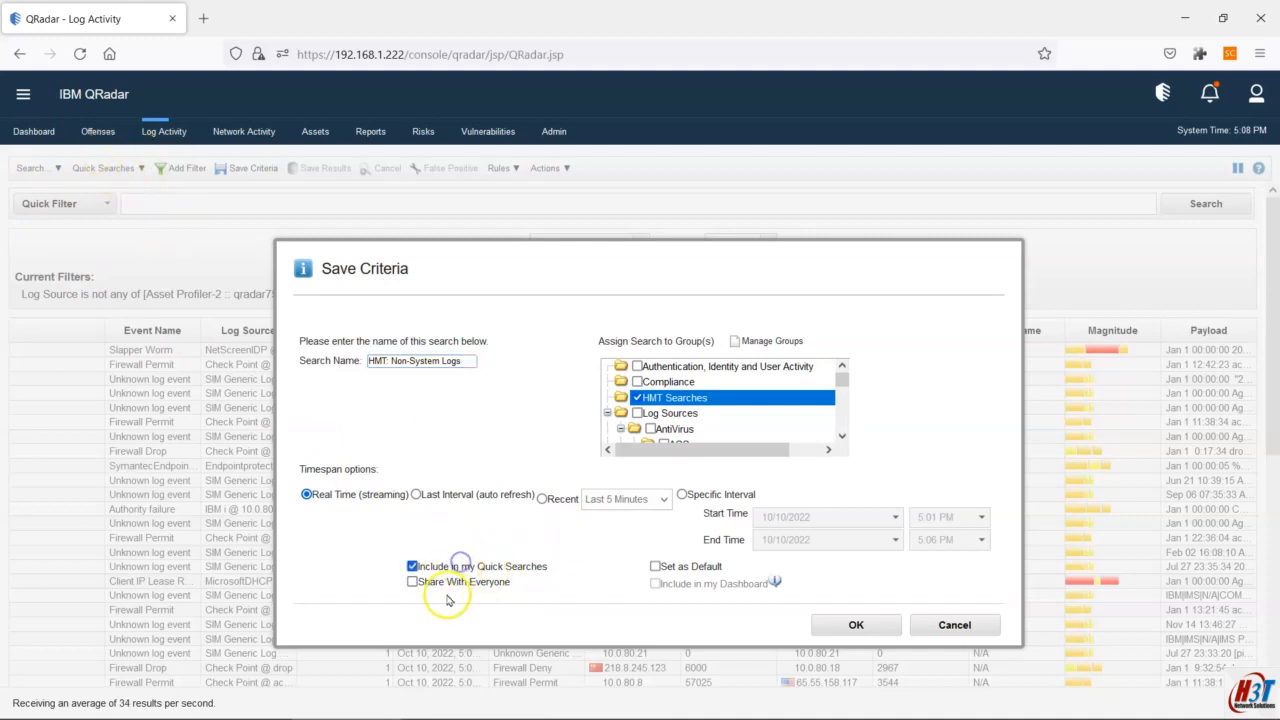
click(462, 584)
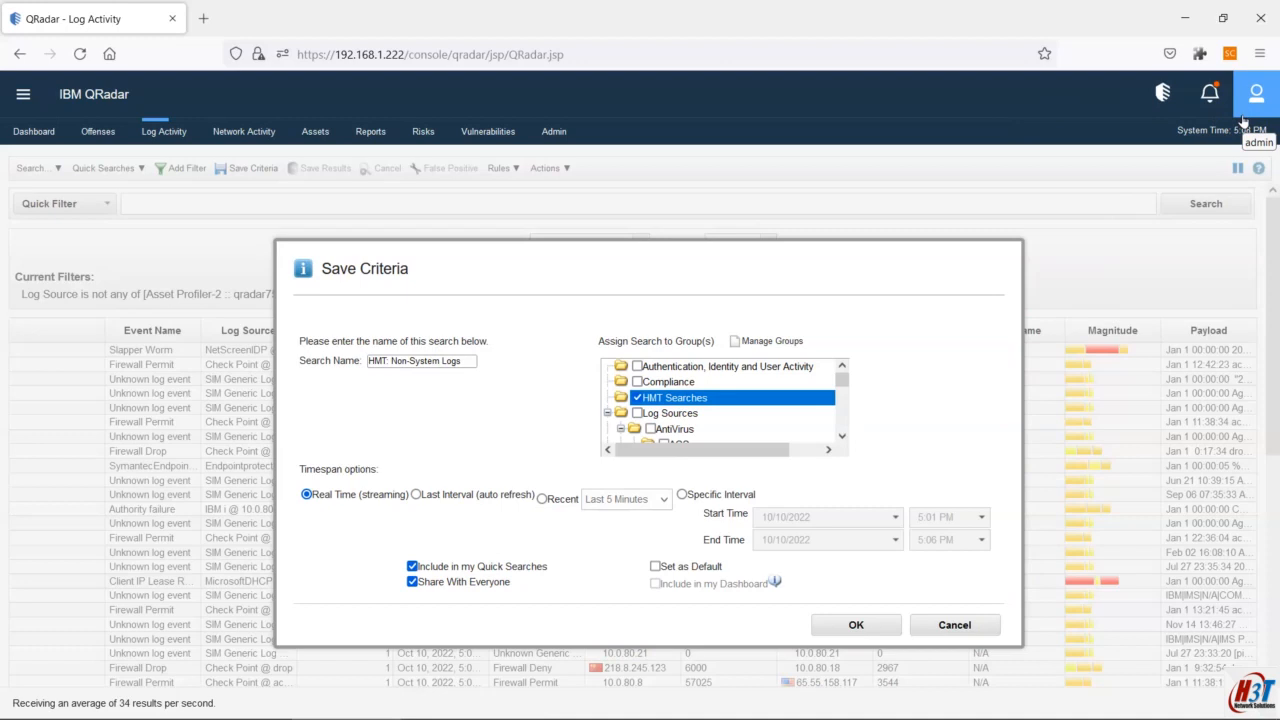
click(677, 566)
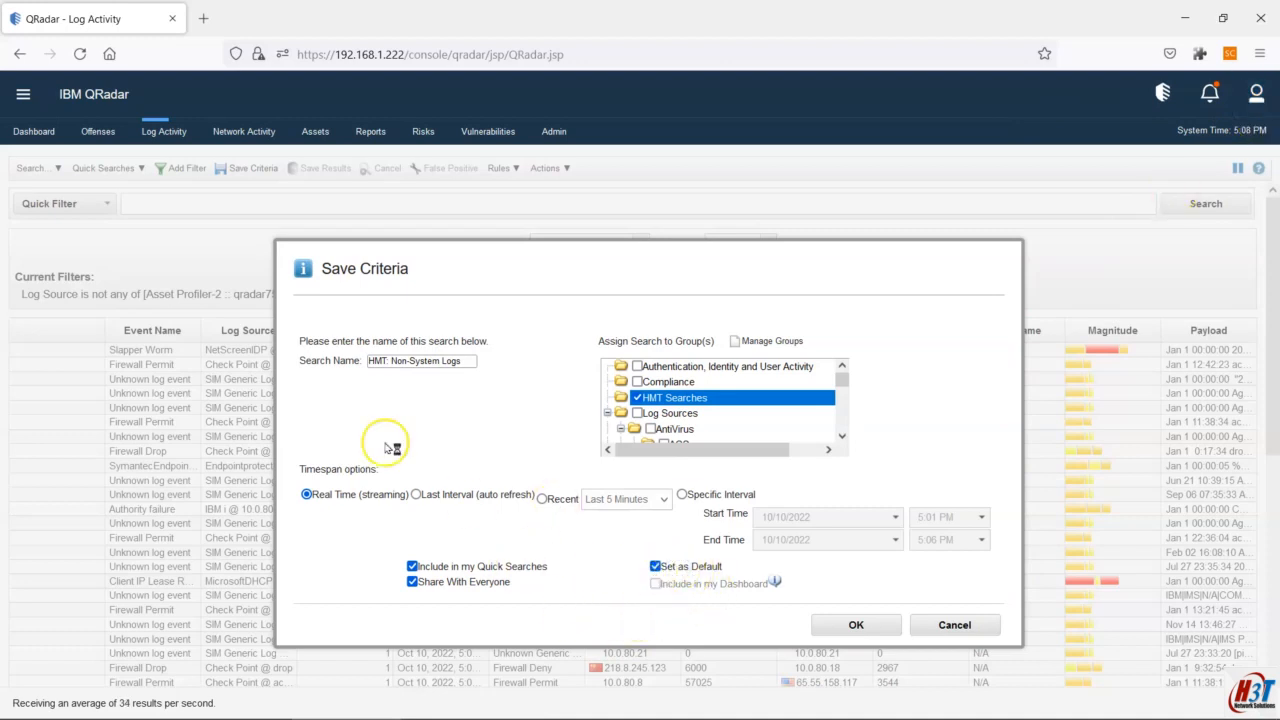
click(166, 138)
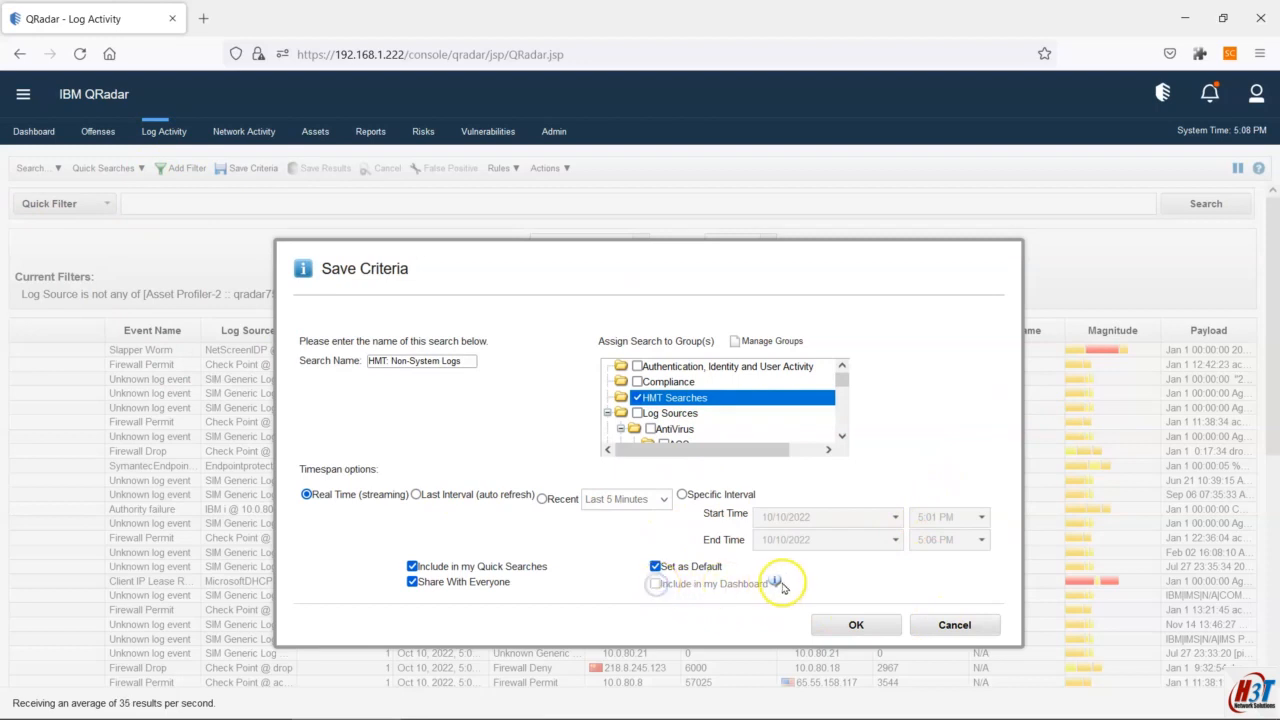
mouse_move(776, 583)
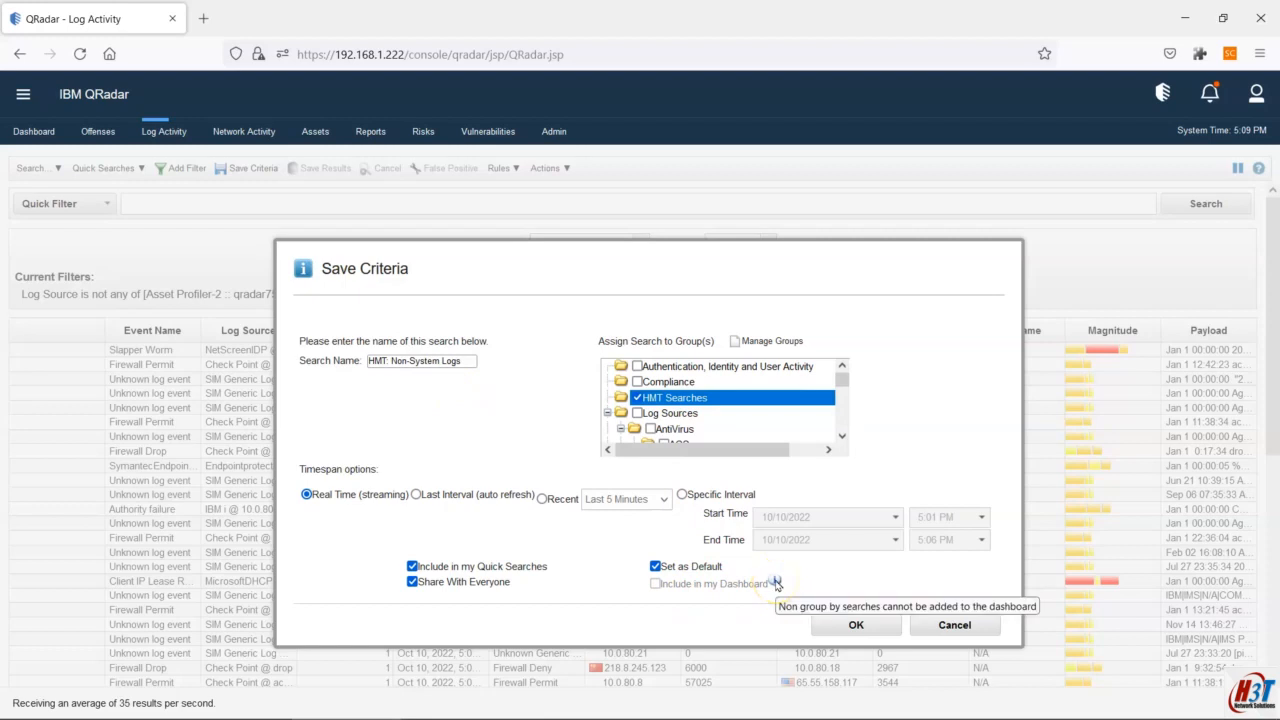
Step: Save the search criteria, and switch to Risks and back to Log Activity to check the default search
click(852, 626)
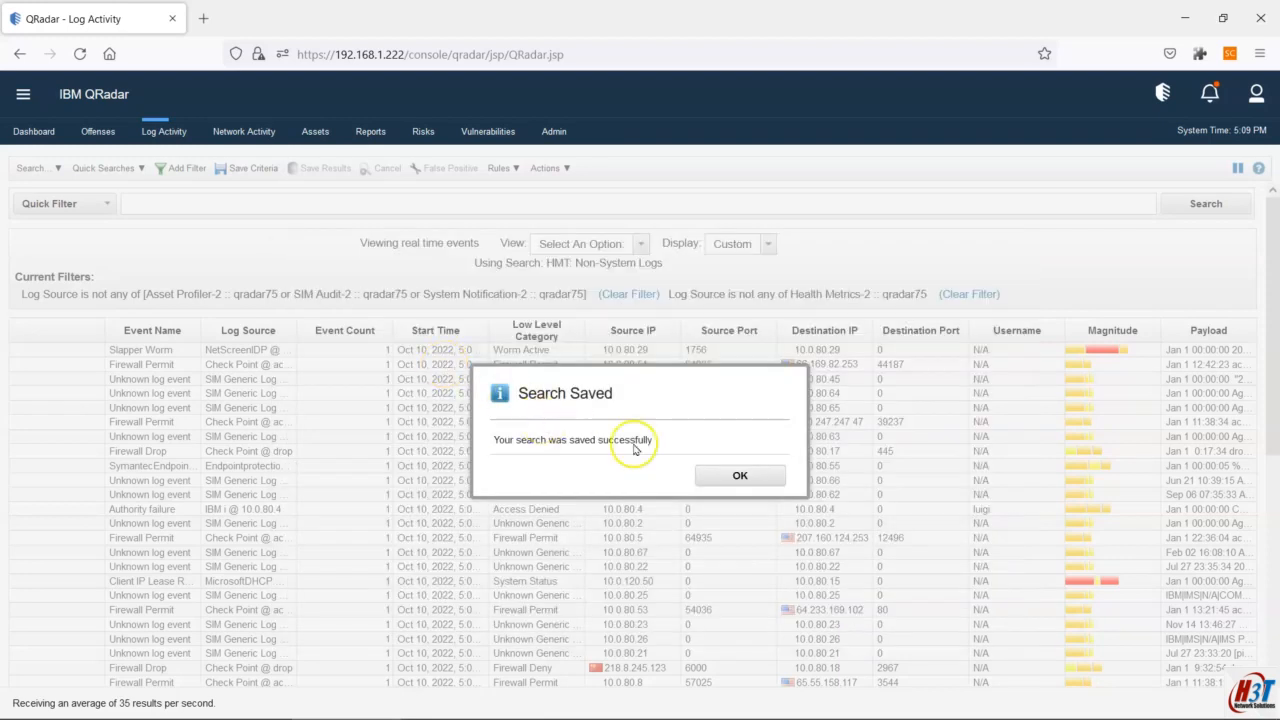
click(737, 477)
click(424, 130)
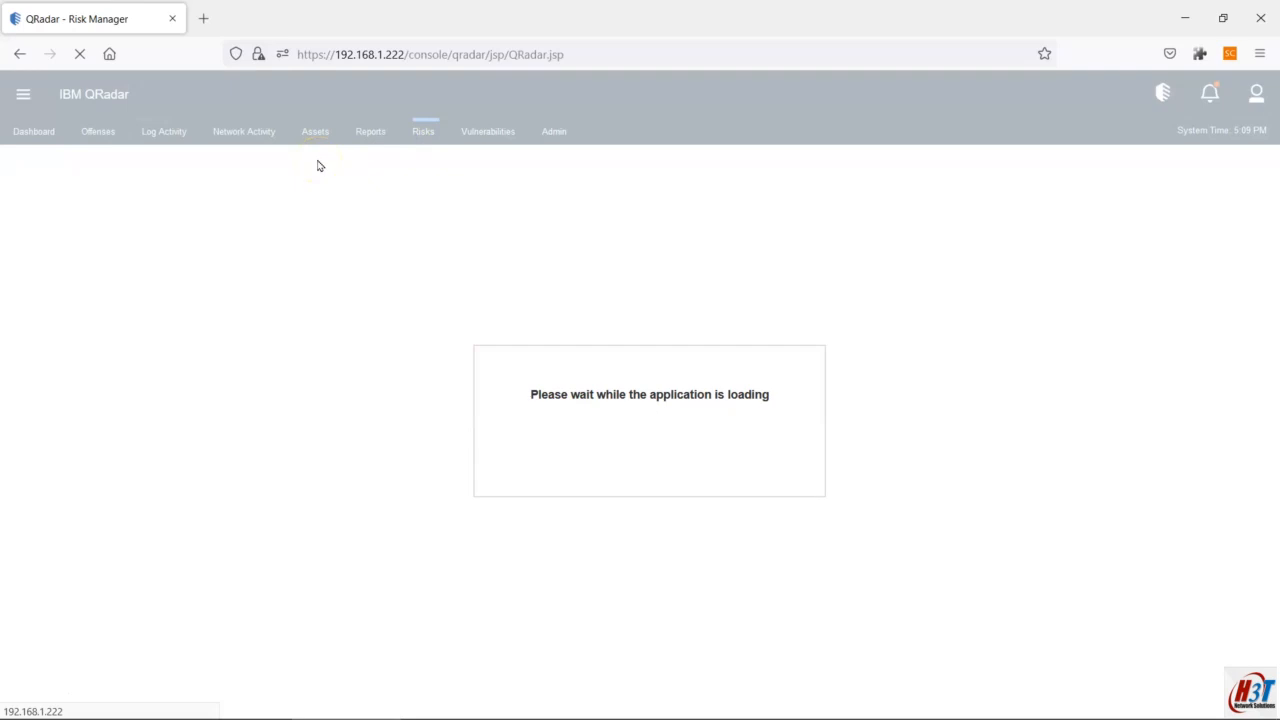
click(178, 139)
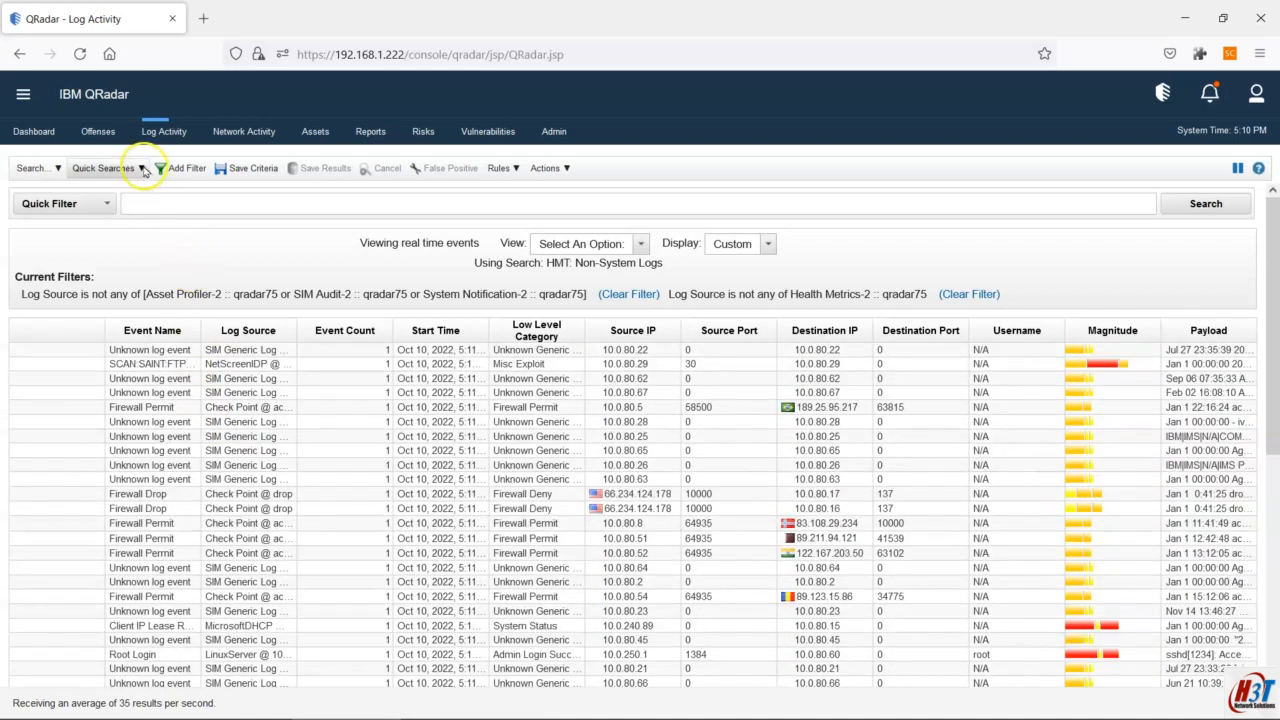
Step: Open the current search for editing and examine the log source filters in its search parameters
click(40, 168)
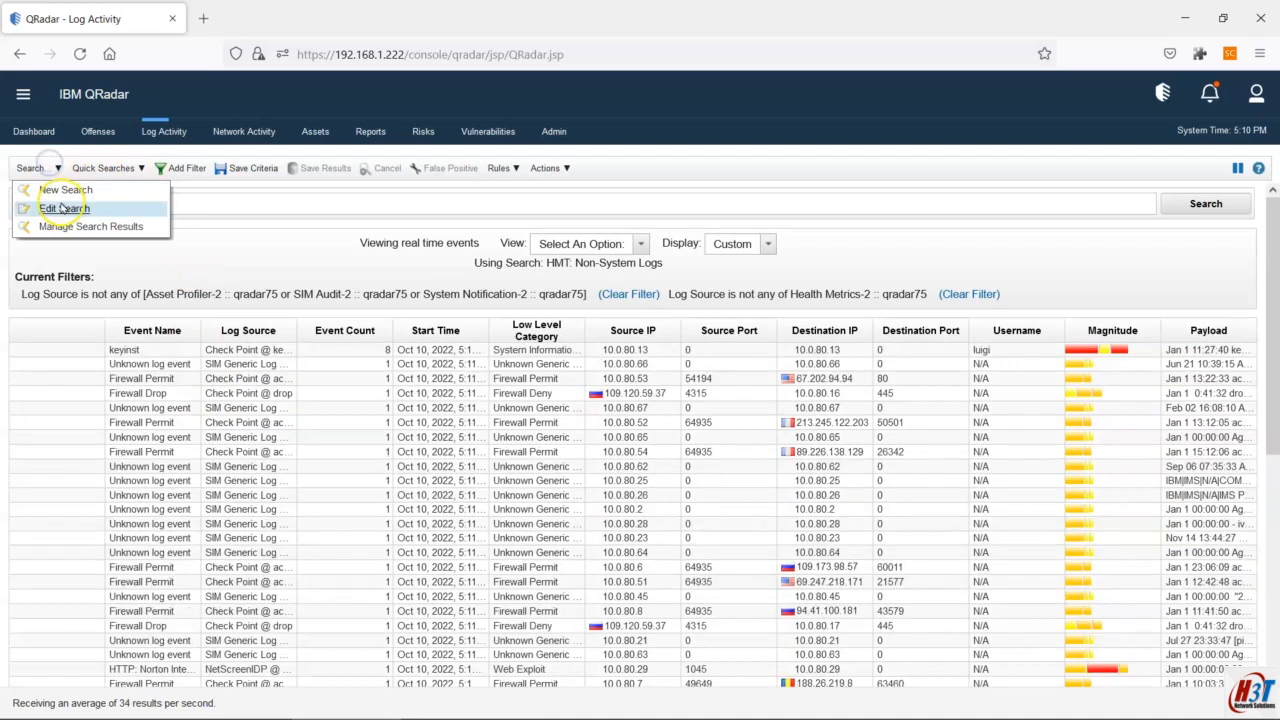
click(62, 208)
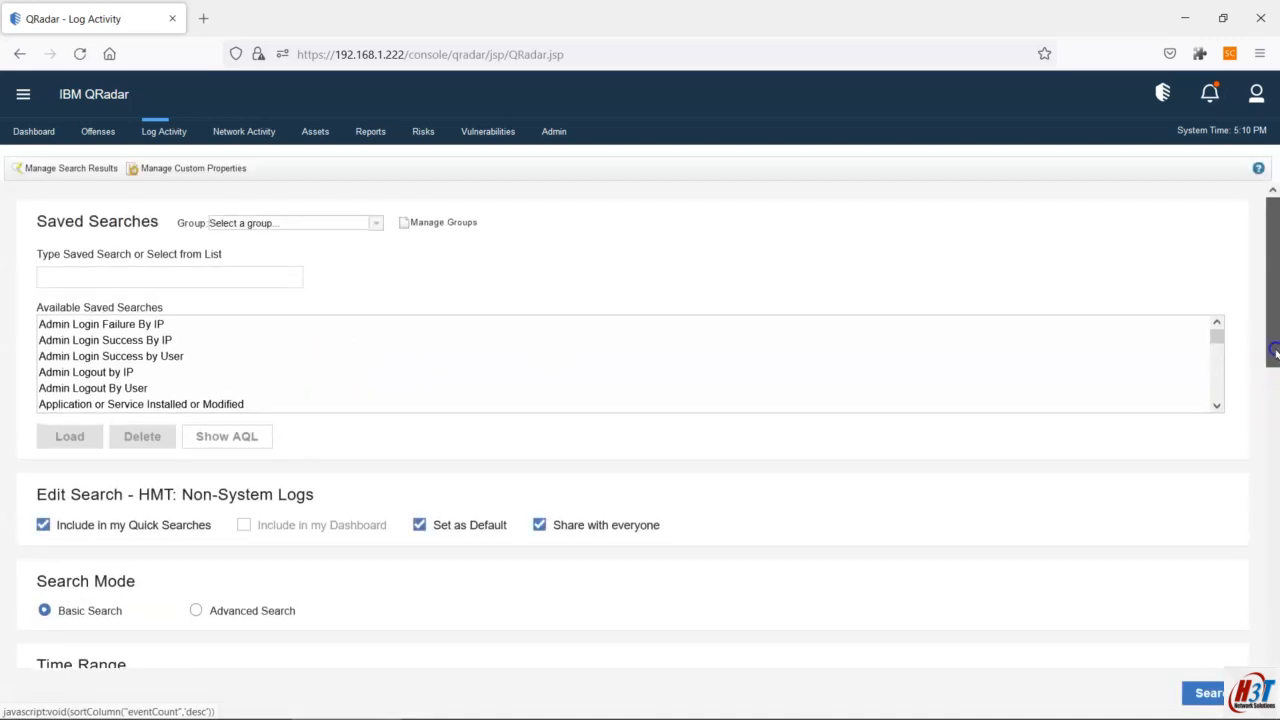
scroll(1275, 562, down, 4)
scroll(1275, 562, down, 5)
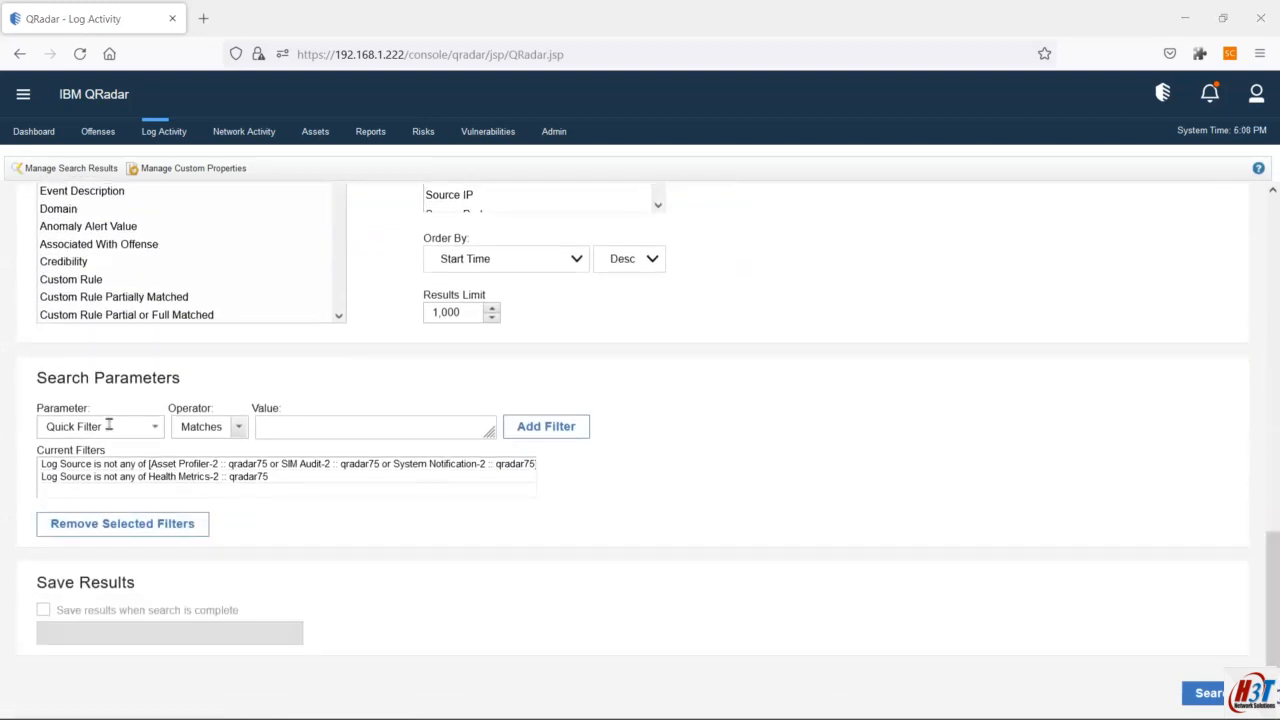
click(109, 425)
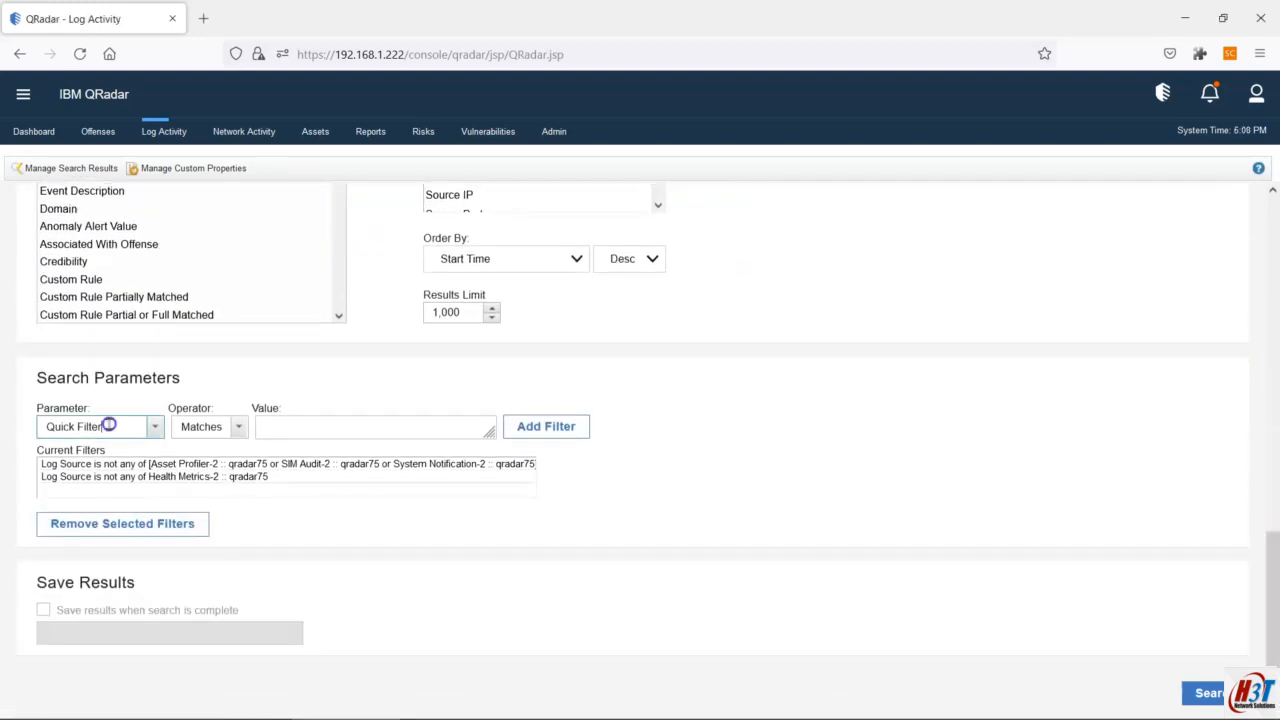
click(128, 476)
click(133, 464)
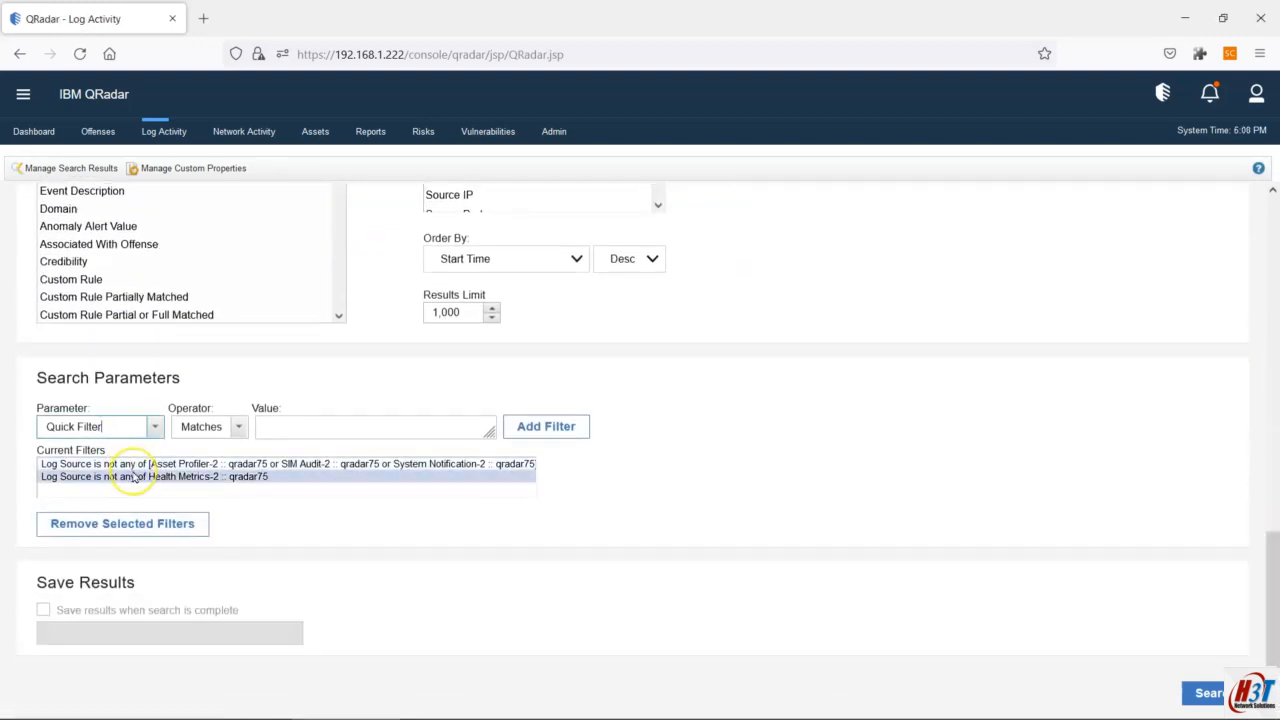
Step: Set the filter parameter to Log Source Type [Indexed] and look at its available values
click(104, 426)
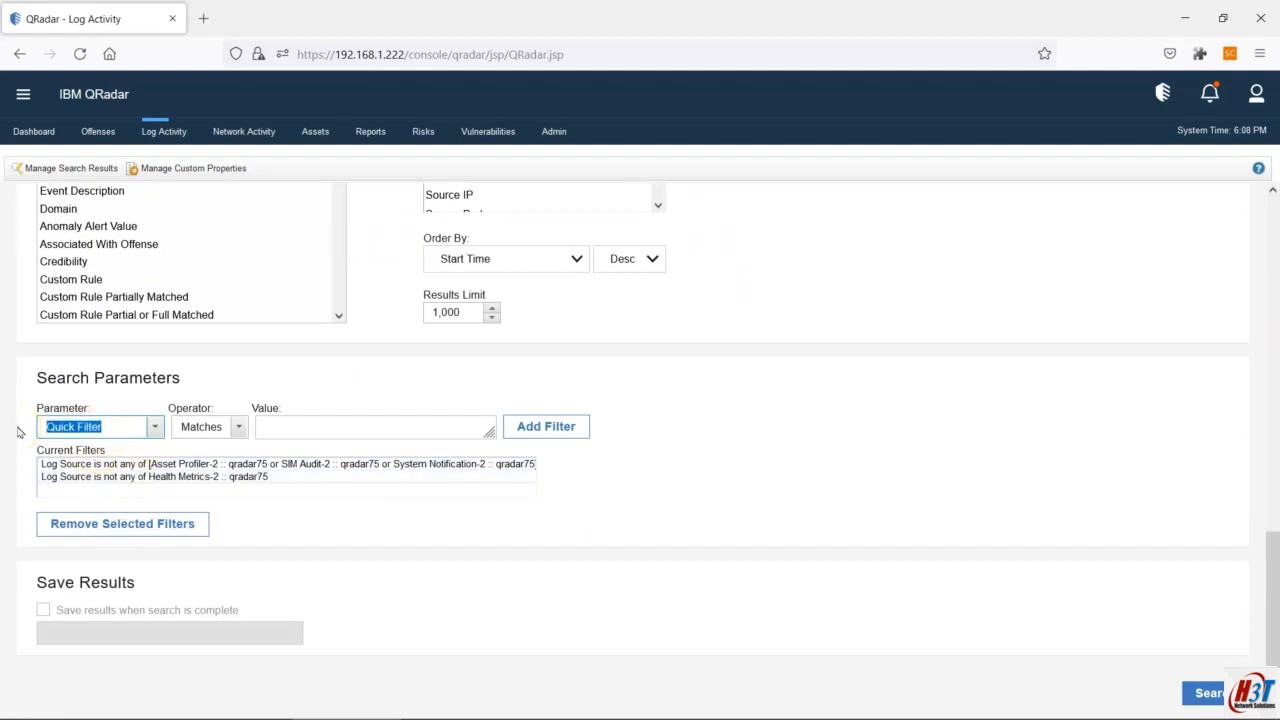
text(log source)
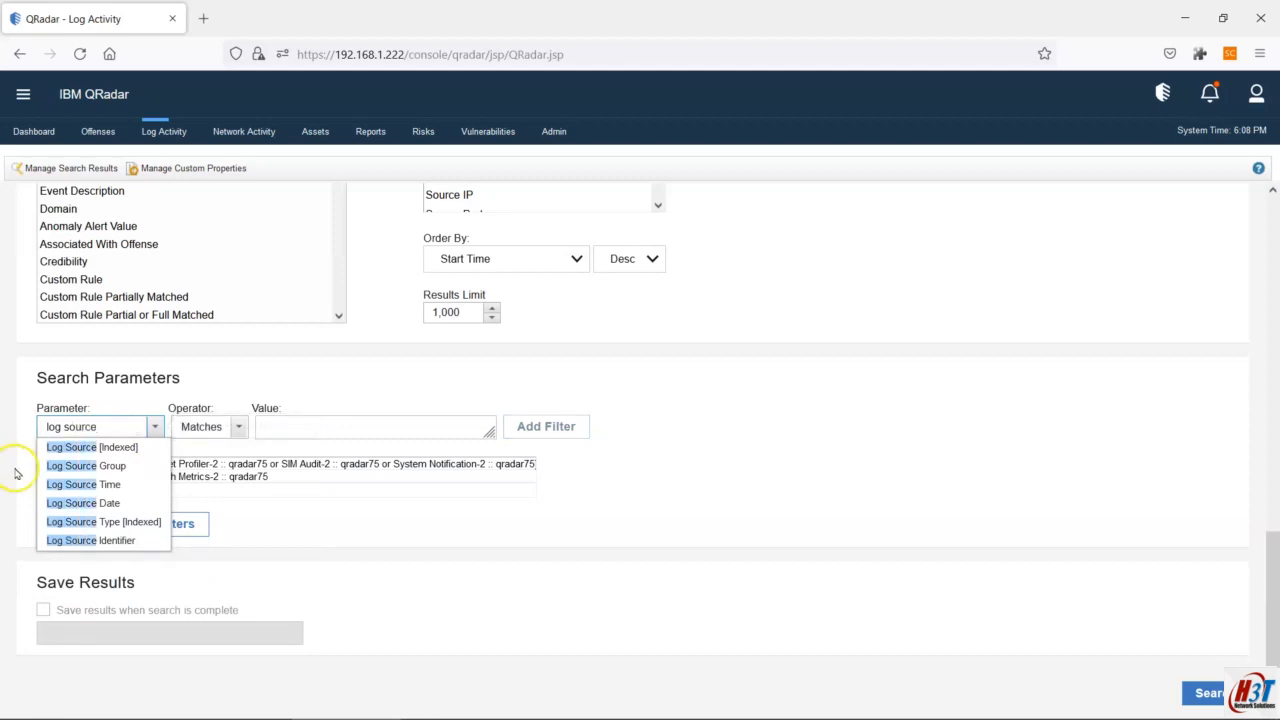
click(91, 532)
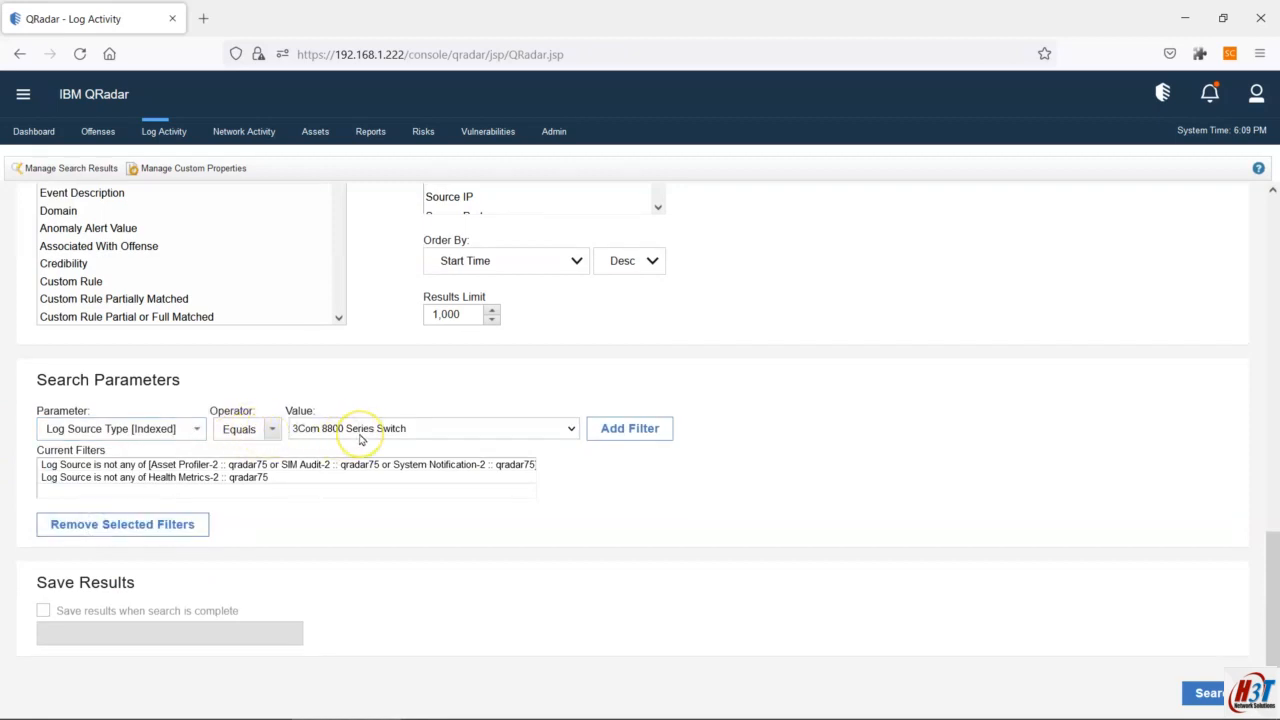
click(569, 430)
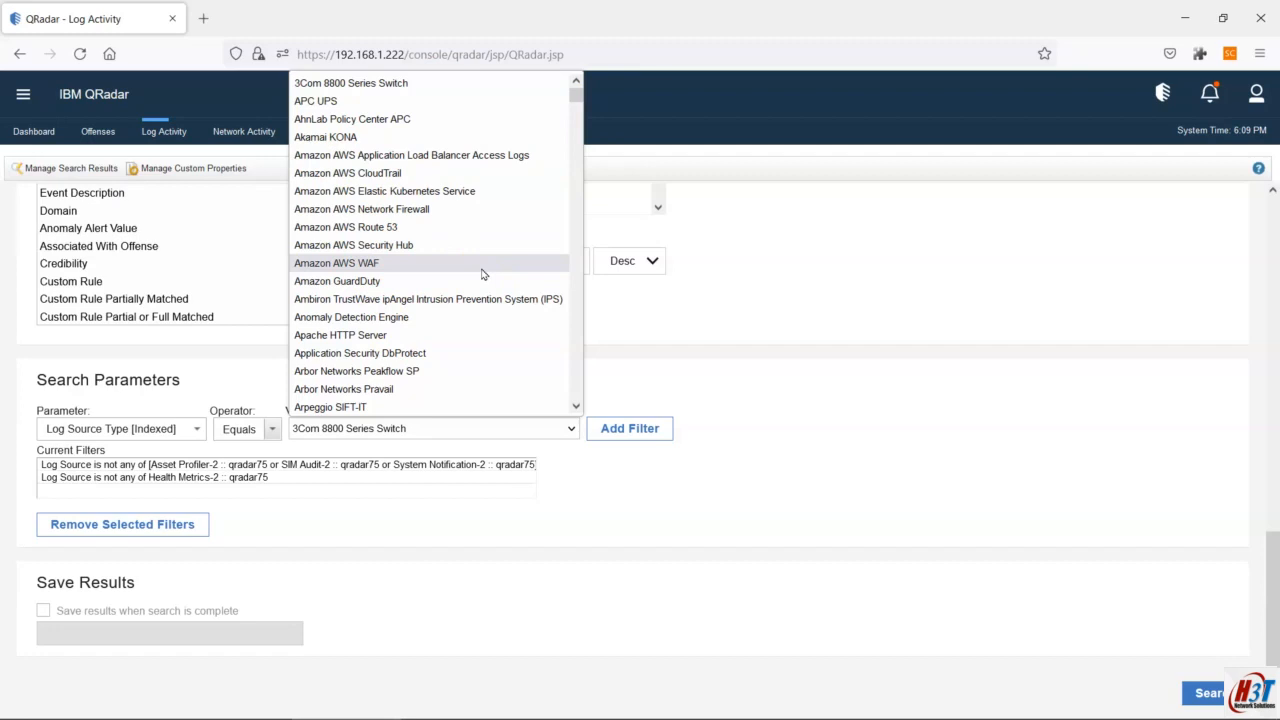
Step: Set the filter parameter to Log Source [Indexed] and look through the available log sources
click(199, 429)
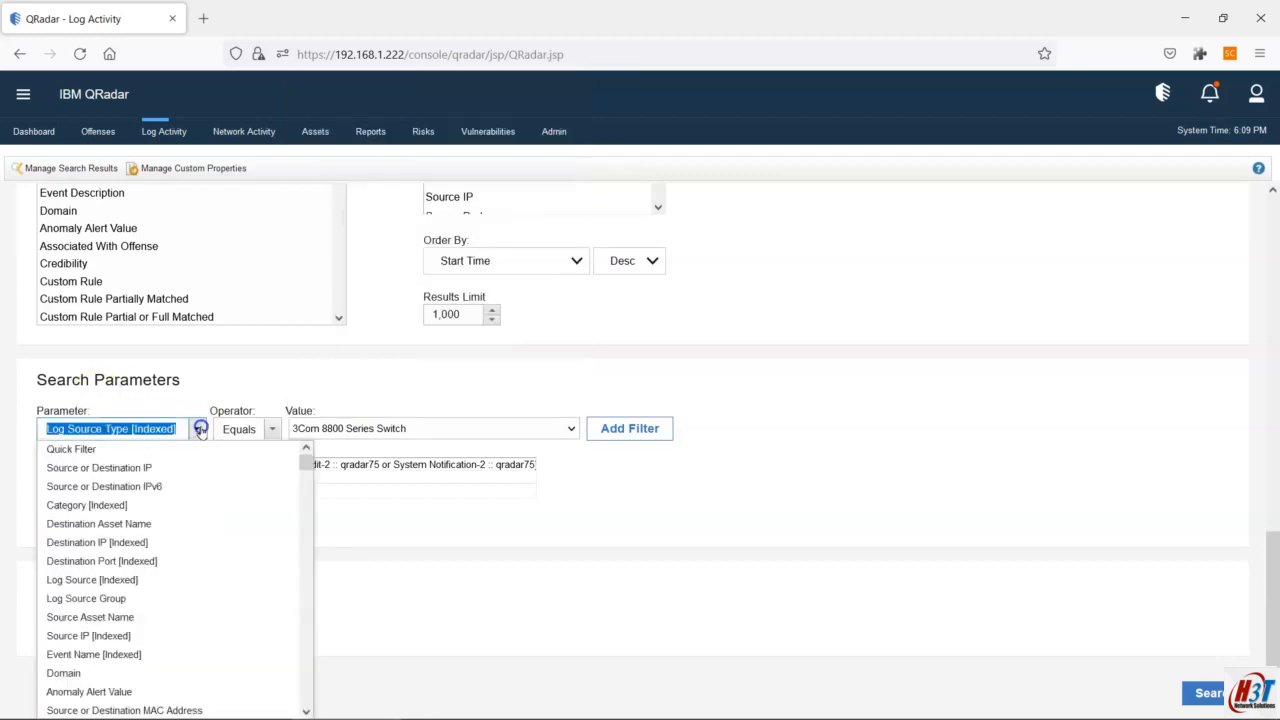
click(200, 429)
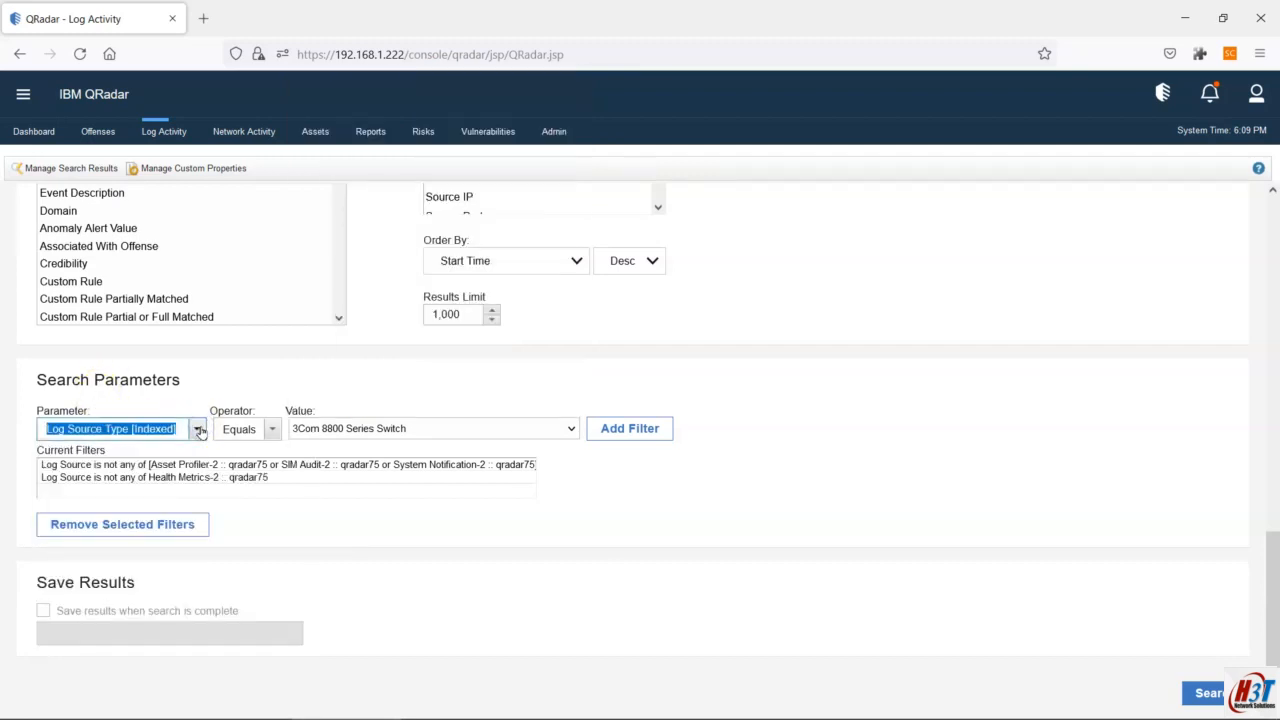
text(log sou)
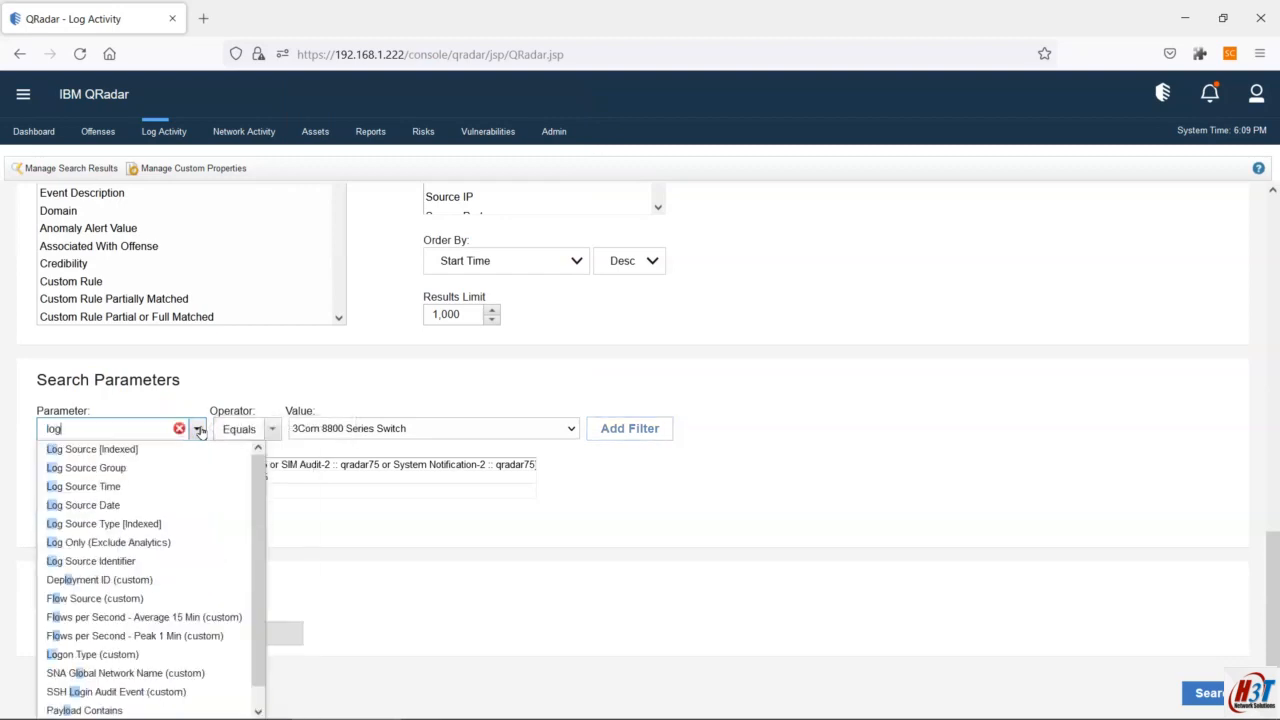
click(100, 450)
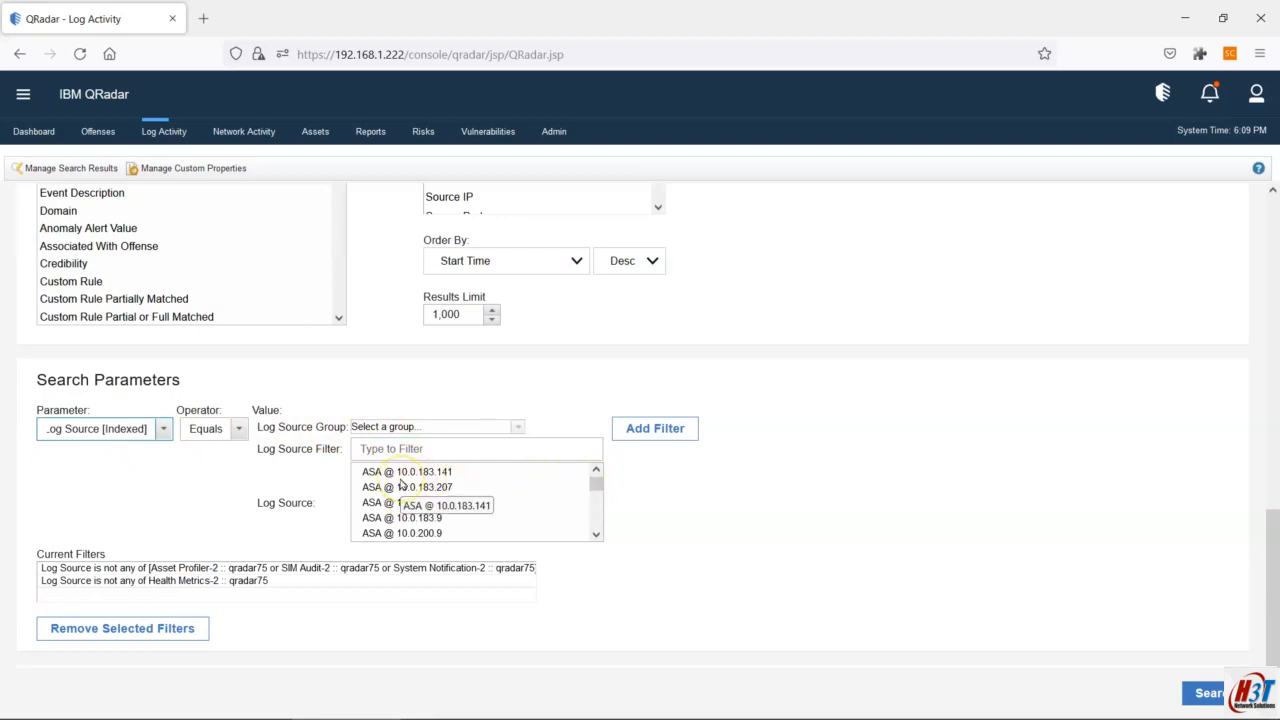
drag(597, 484, 604, 450)
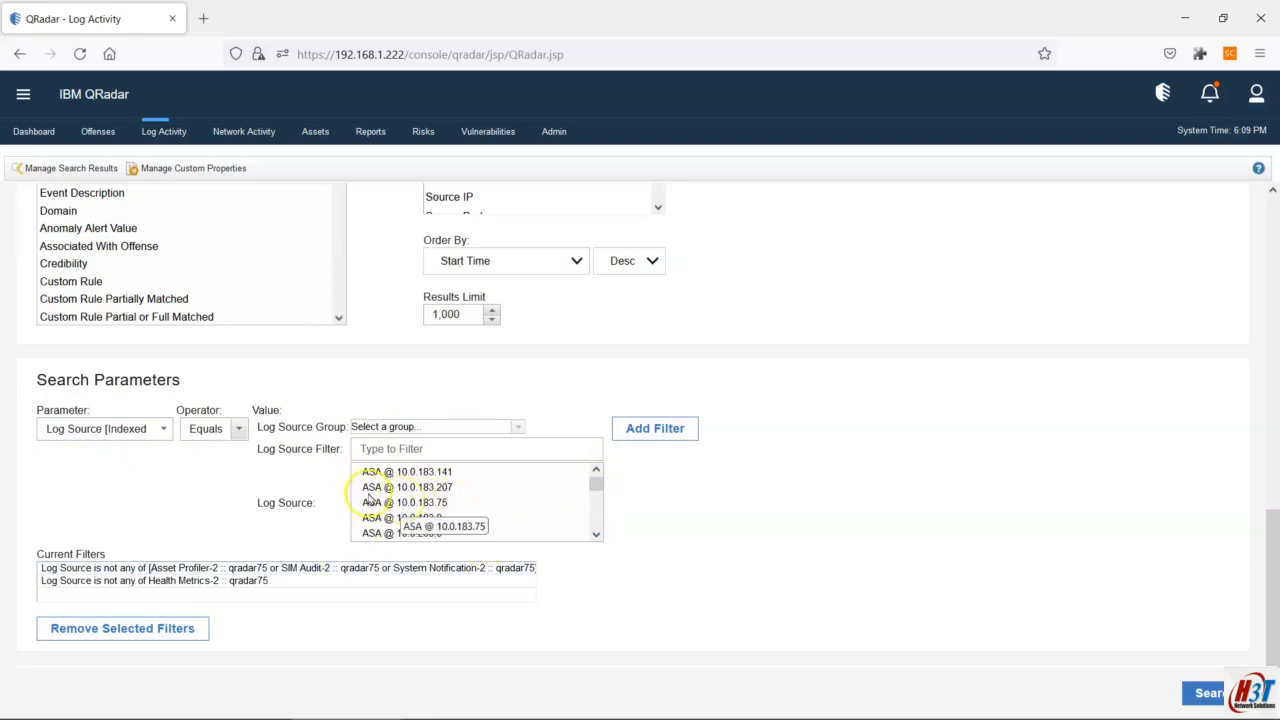
Step: Add a filter for Log Source Type [Indexed] equal to Linux OS, and run the search
click(88, 428)
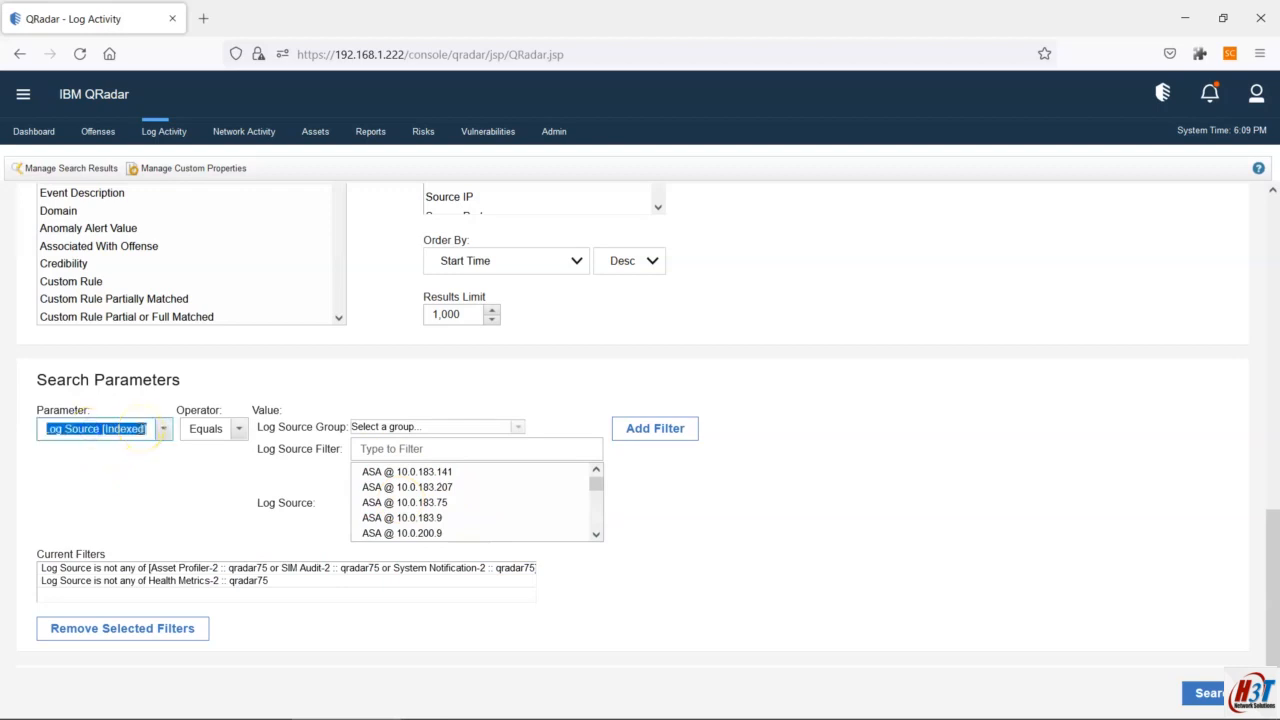
text(log source)
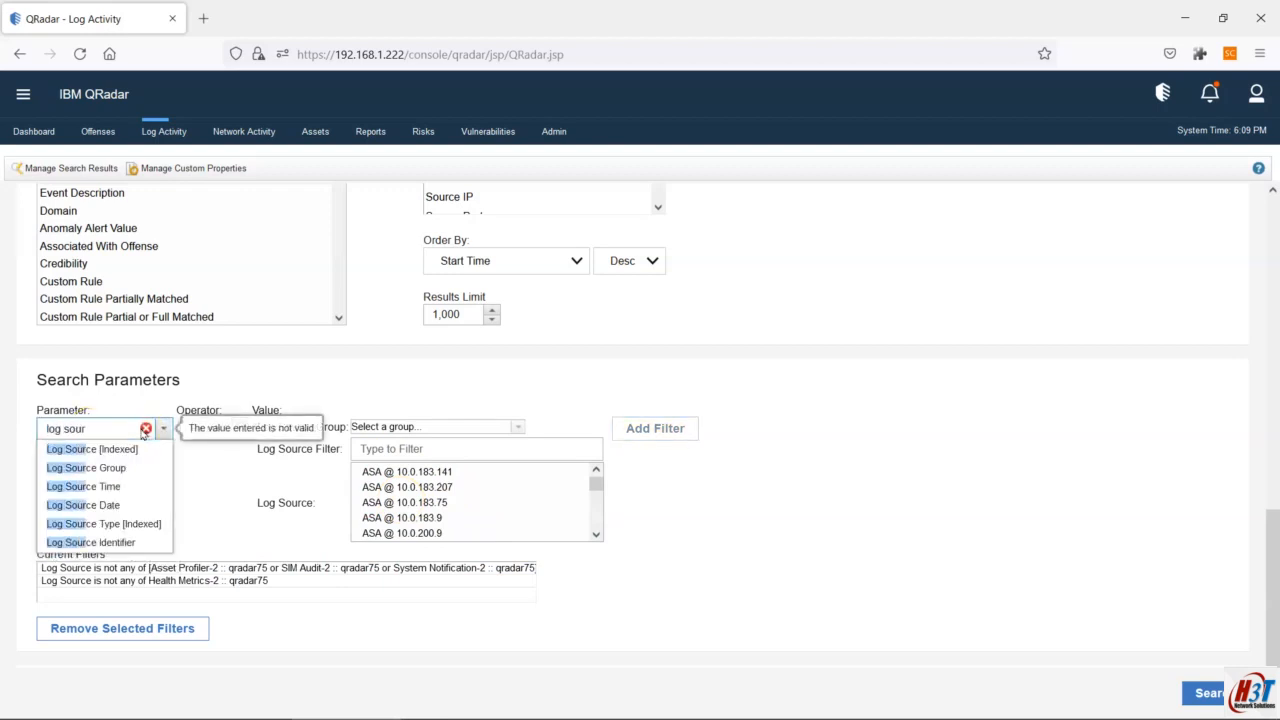
click(143, 525)
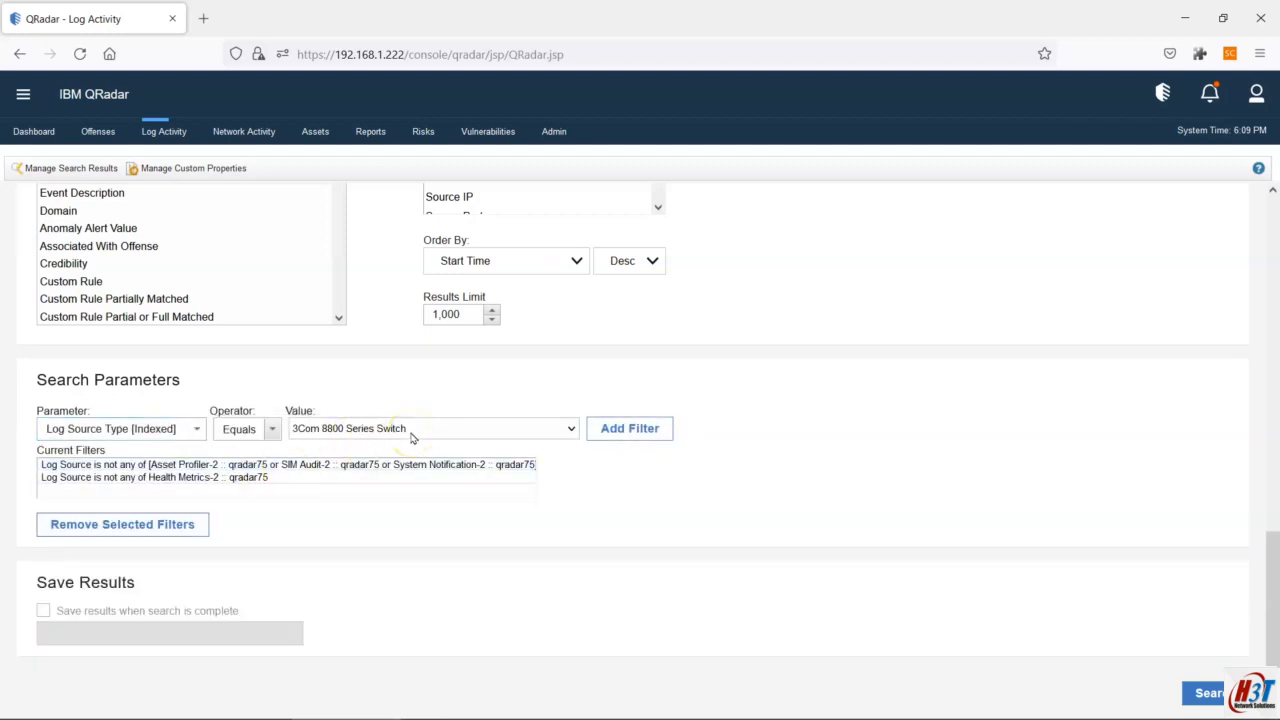
click(571, 428)
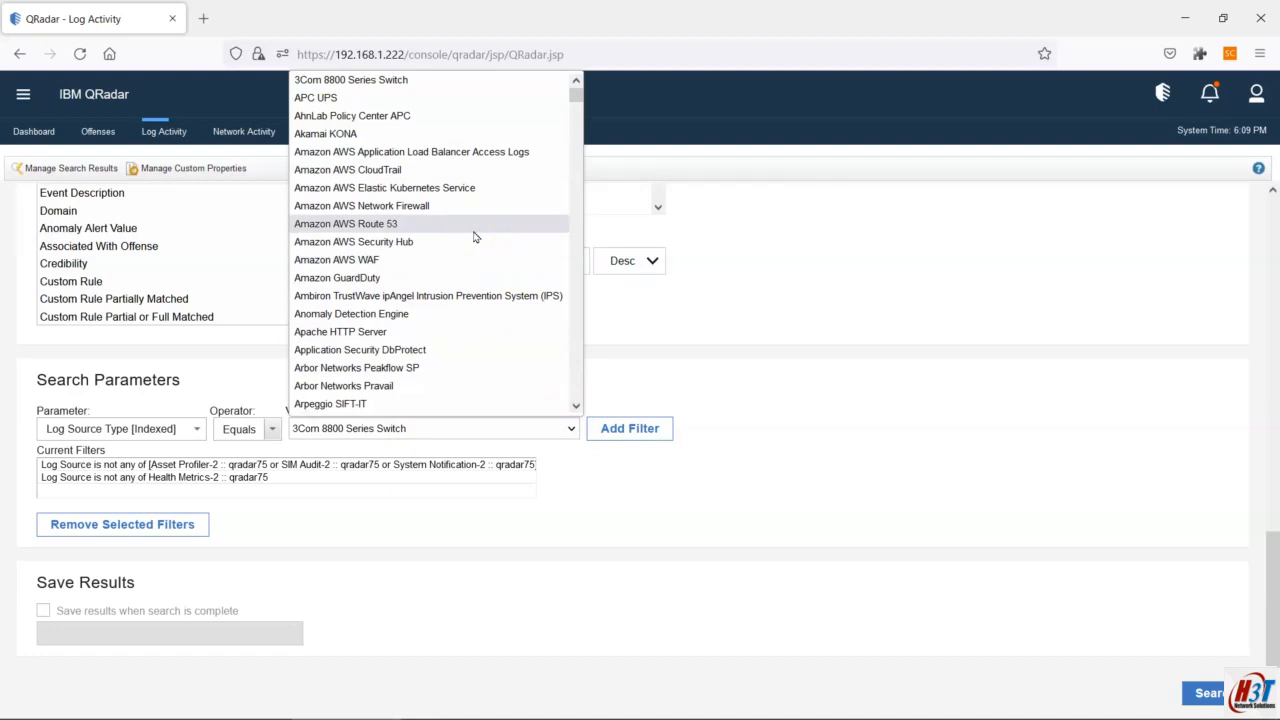
scroll(475, 237, down, 6)
key(l)
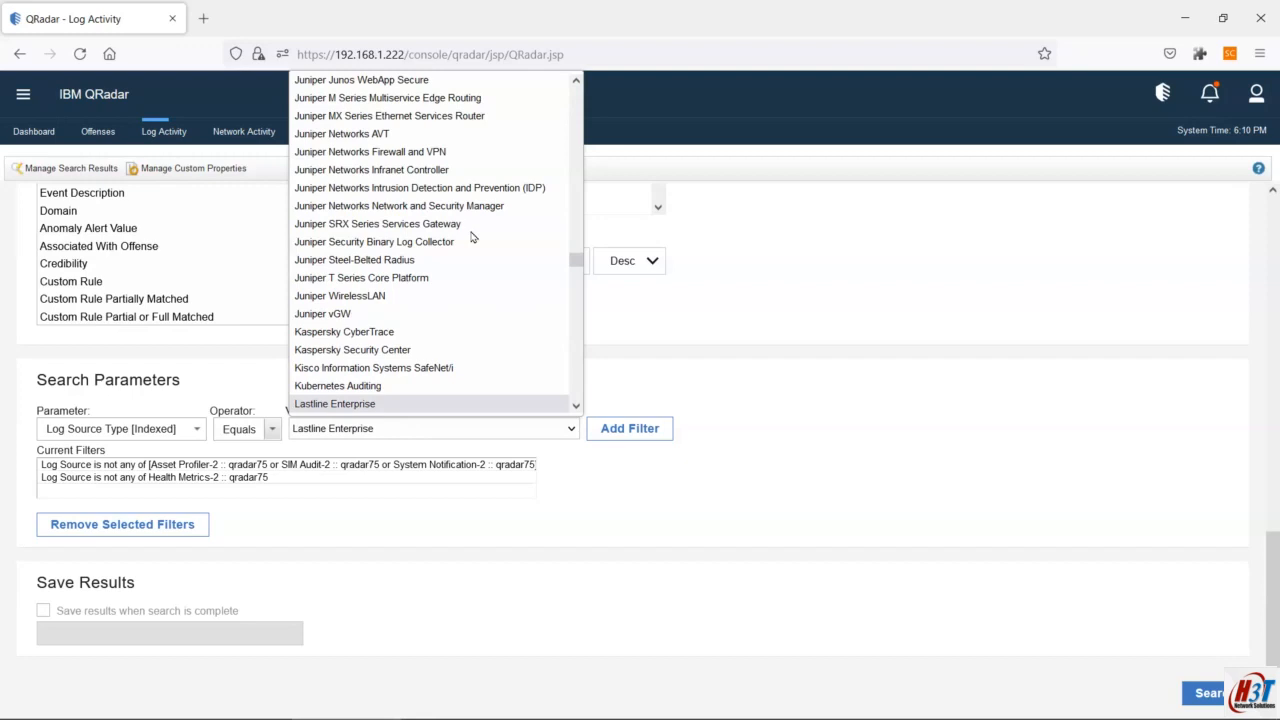
scroll(473, 237, down, 4)
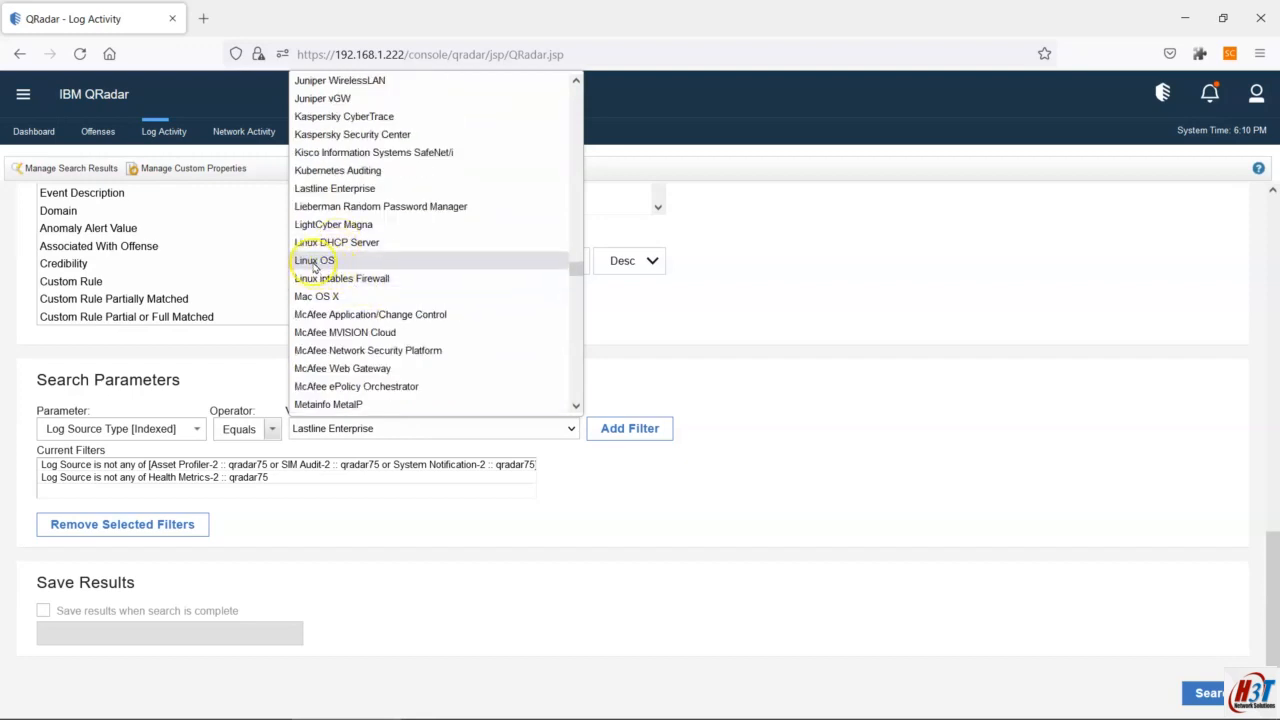
click(318, 262)
click(622, 428)
click(180, 480)
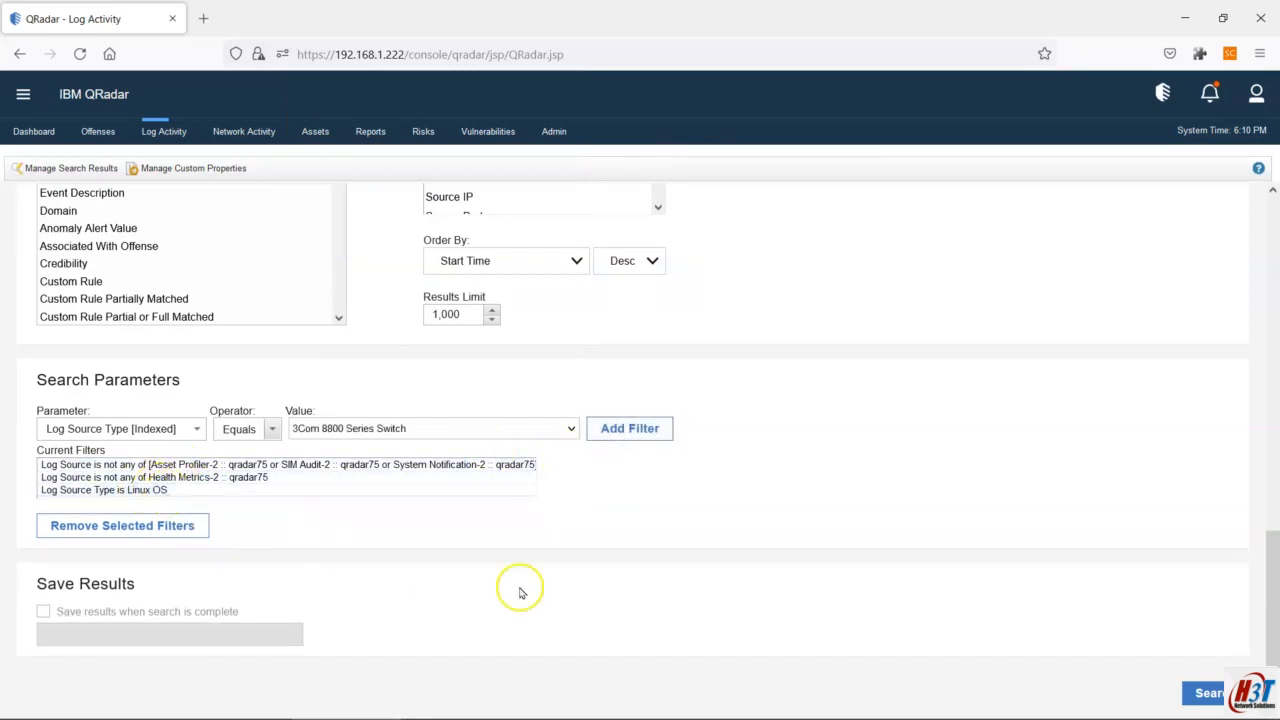
click(1205, 693)
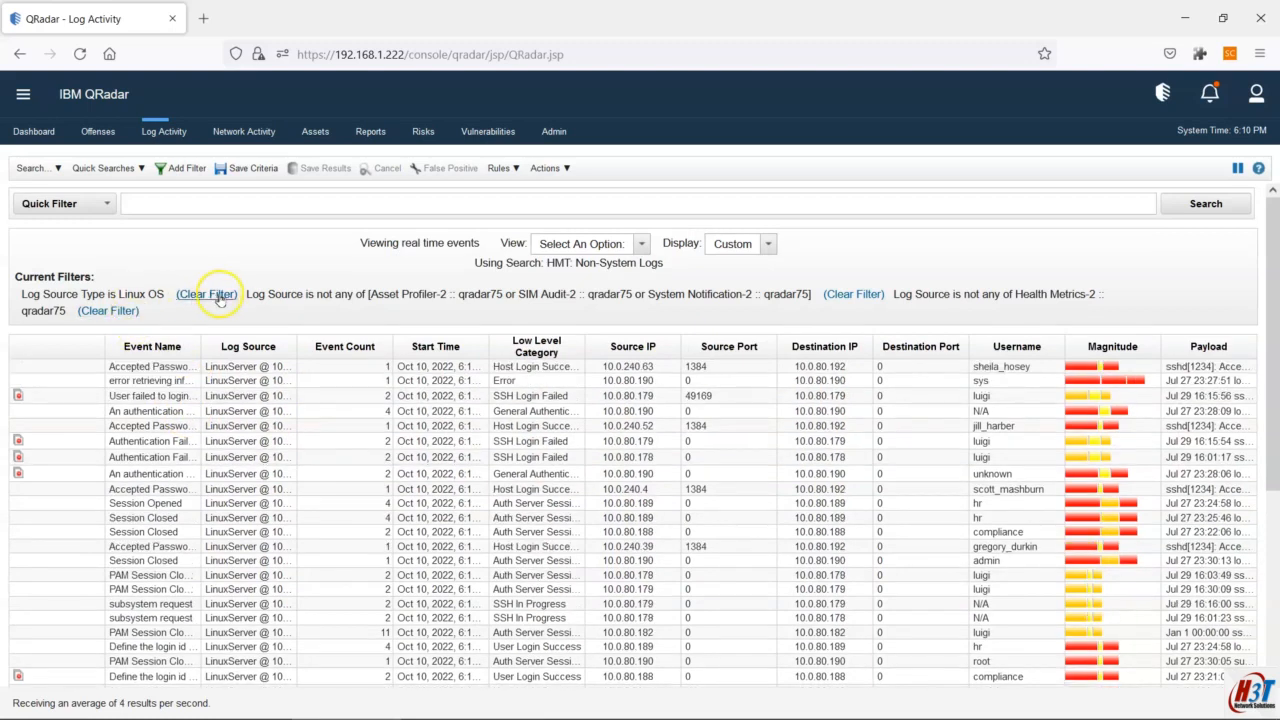
Step: Examine the Linux OS filter alongside the log source exclusion filters applied to the search
drag(246, 290, 265, 313)
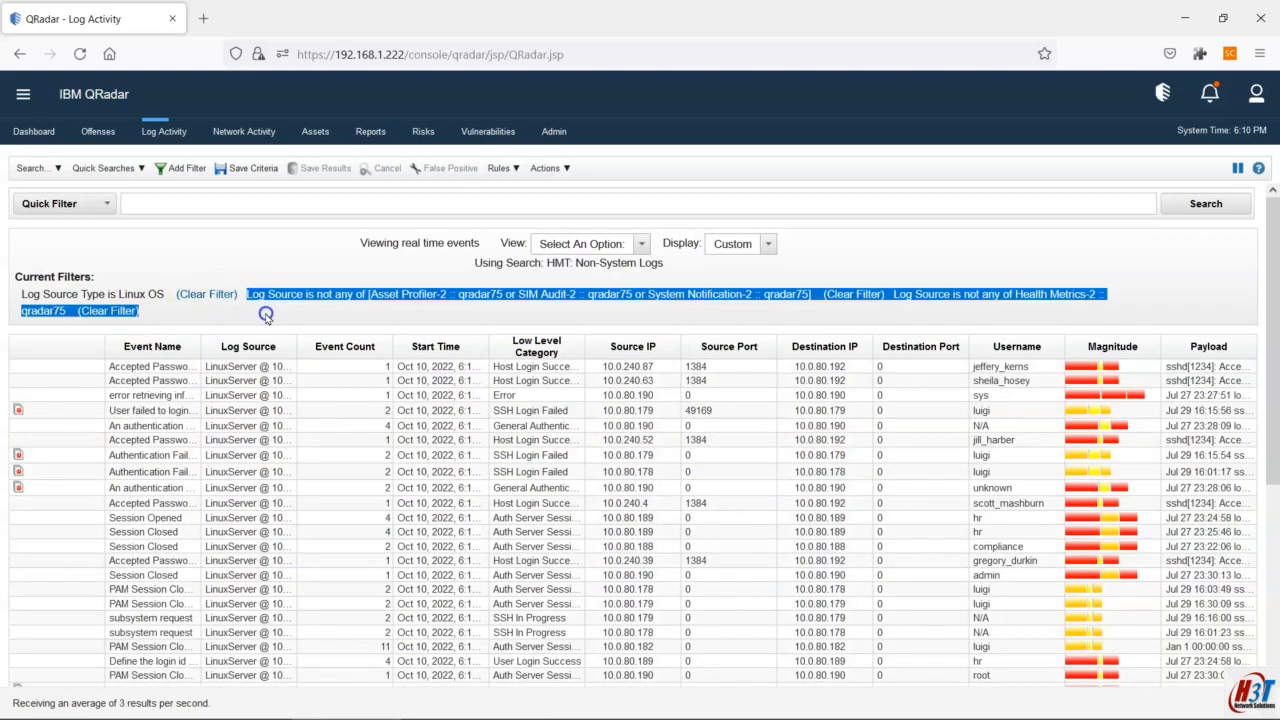
drag(237, 294, 16, 294)
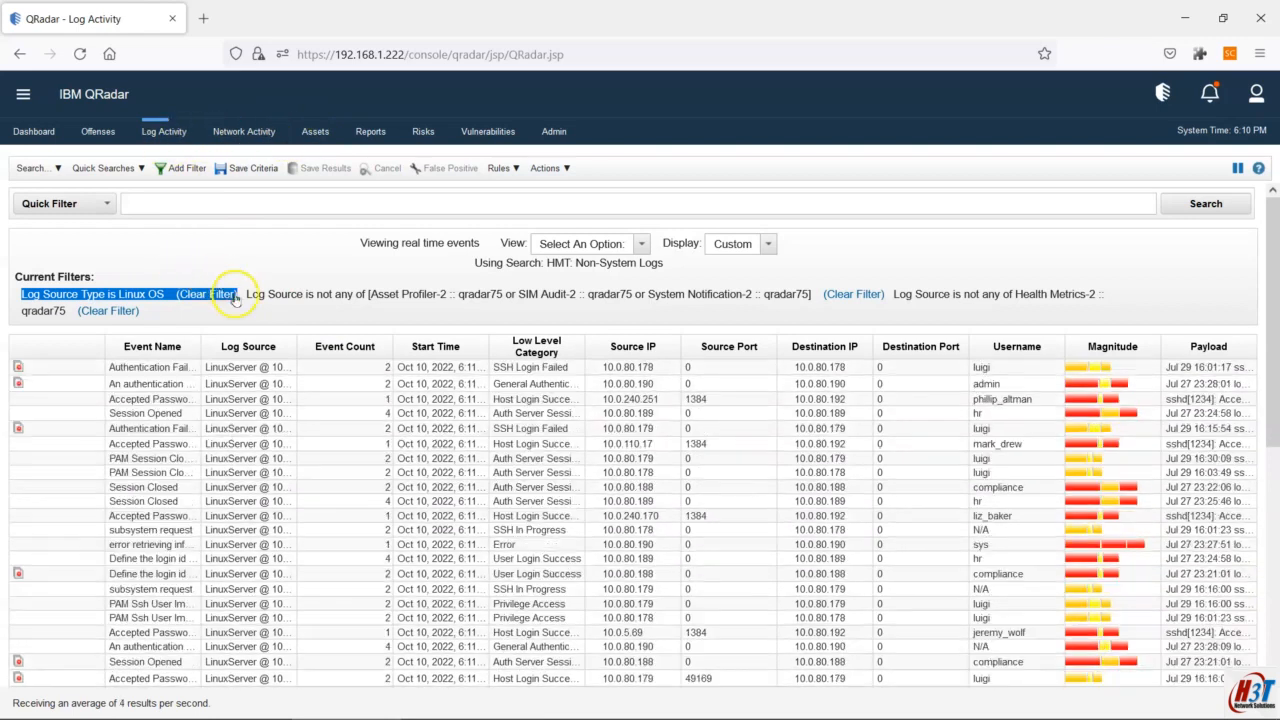
drag(241, 294, 282, 316)
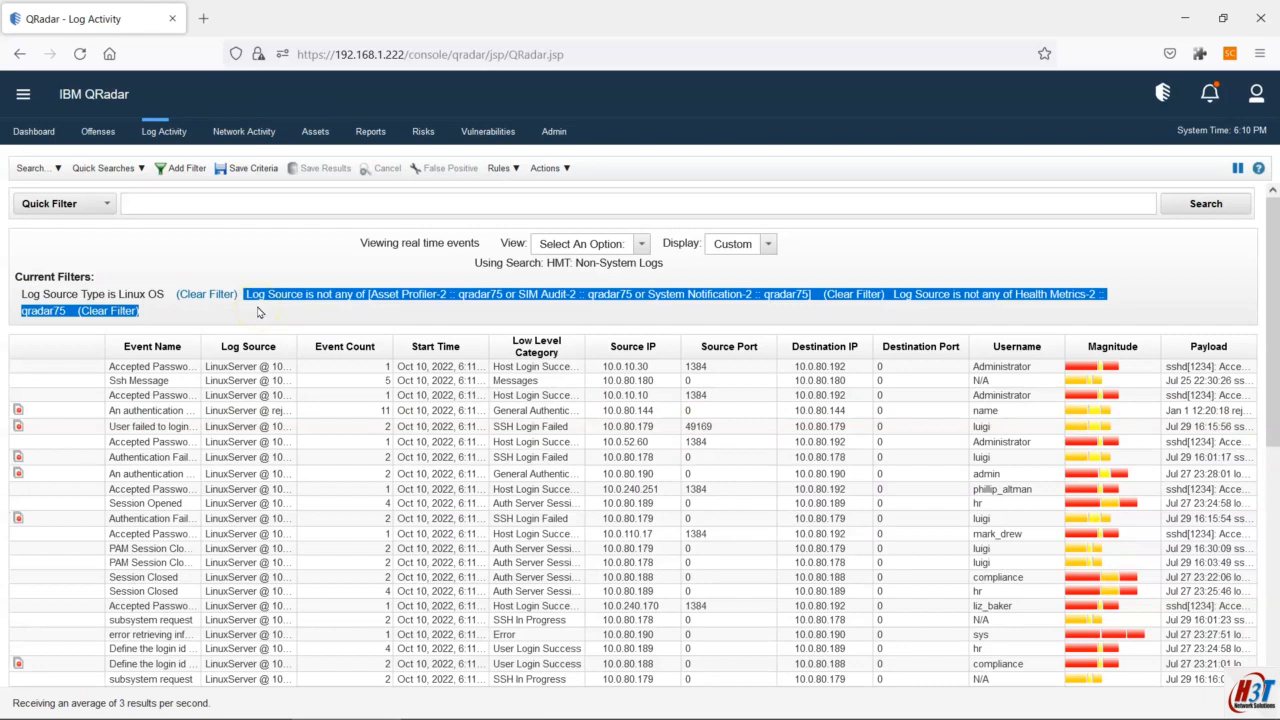
click(160, 276)
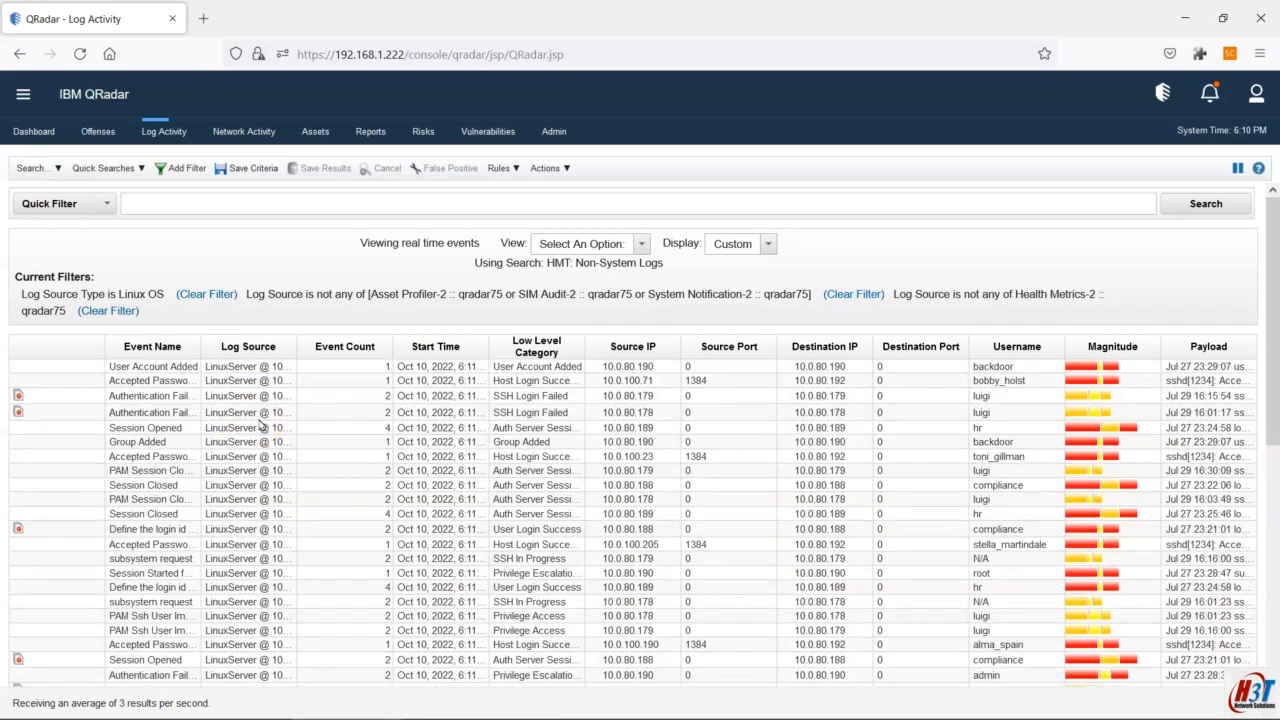
Step: Save the search criteria as HMT: Linux Logs in the HMT Searches group, with Set as Default turned off
click(251, 168)
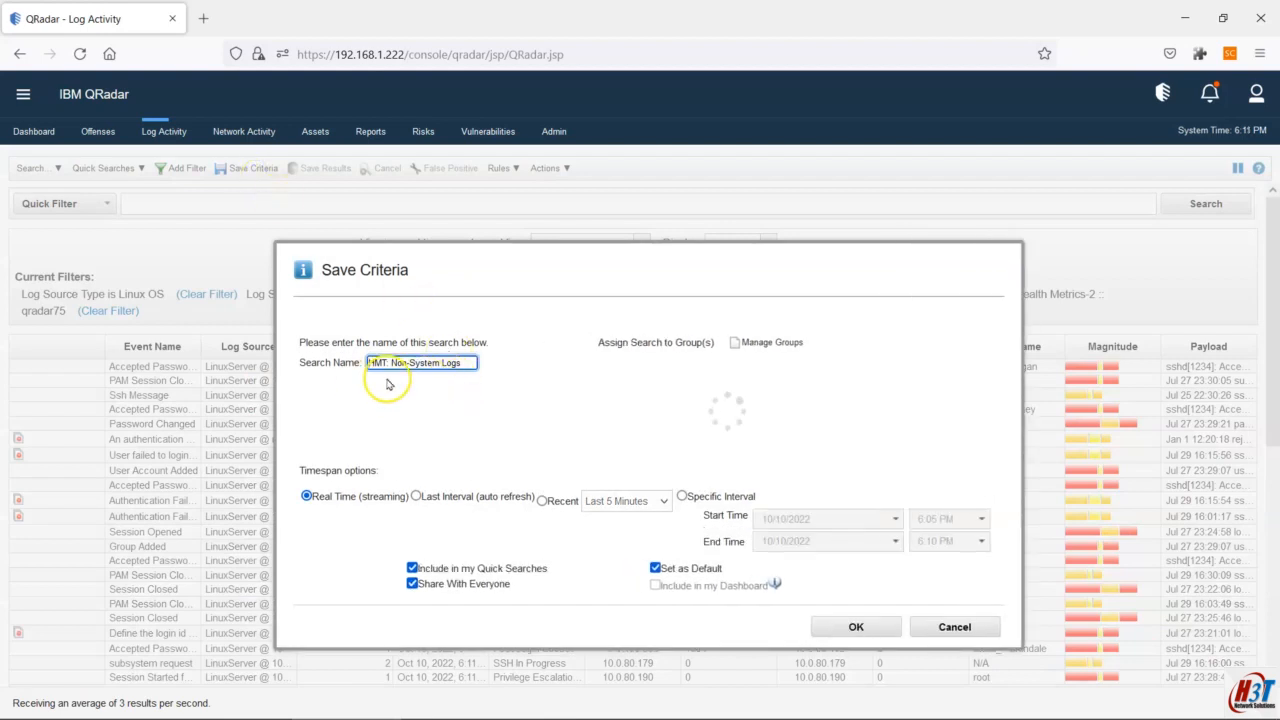
click(428, 366)
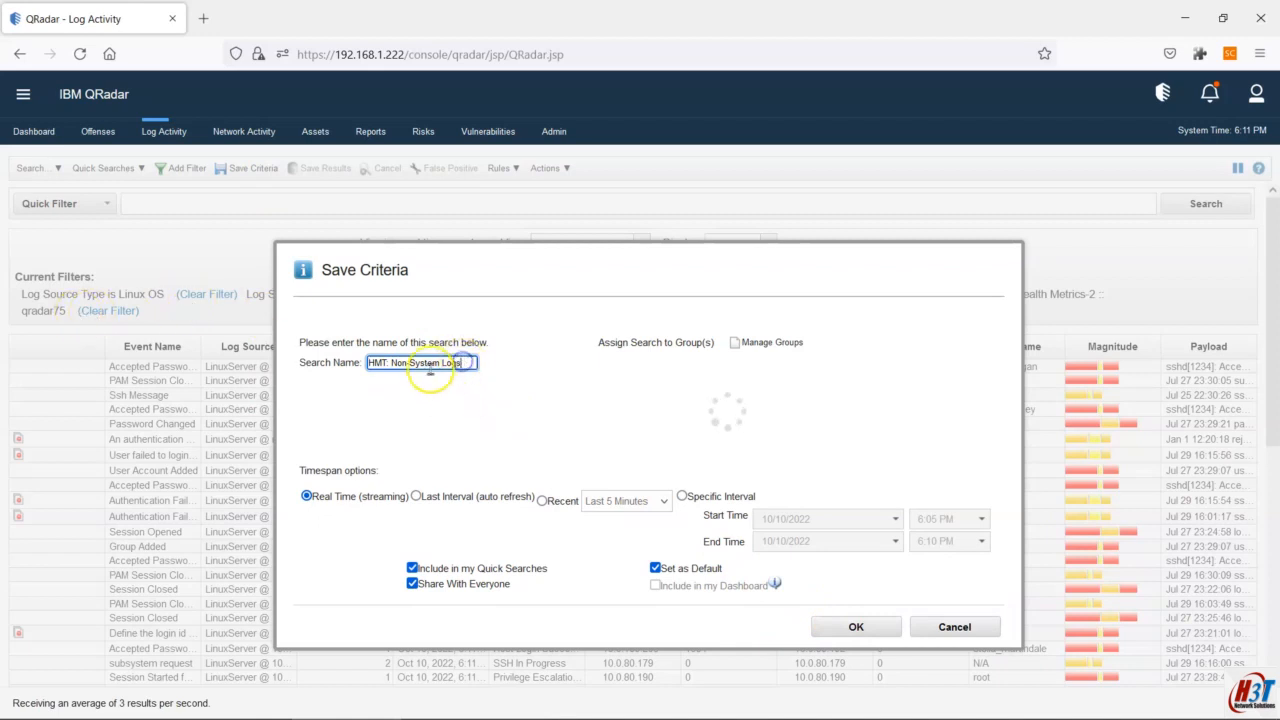
drag(440, 365, 395, 365)
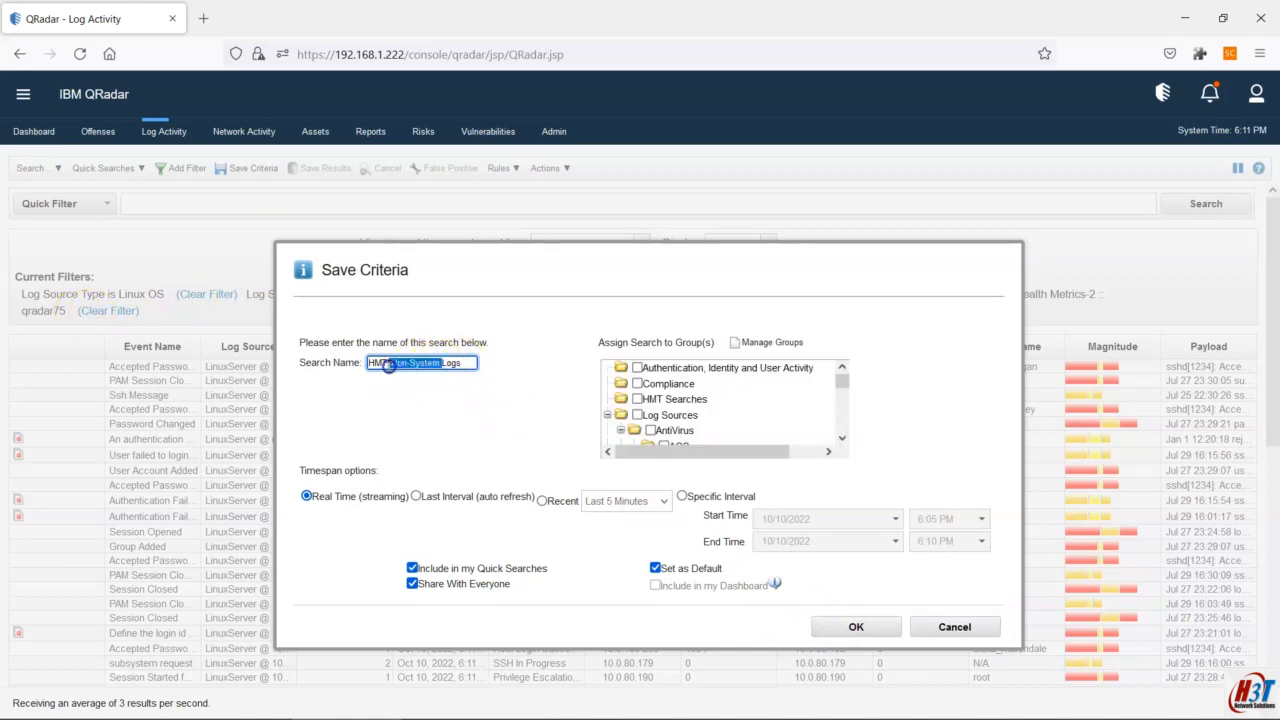
text(Linux)
click(655, 568)
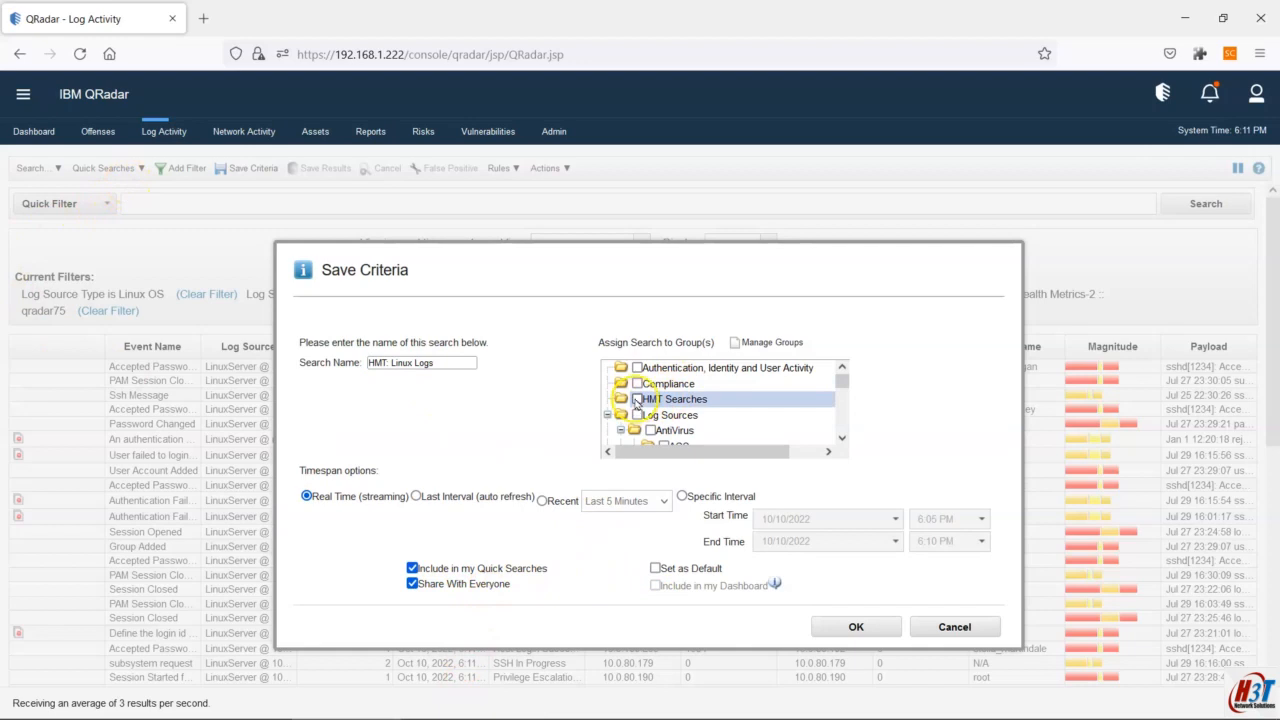
click(637, 399)
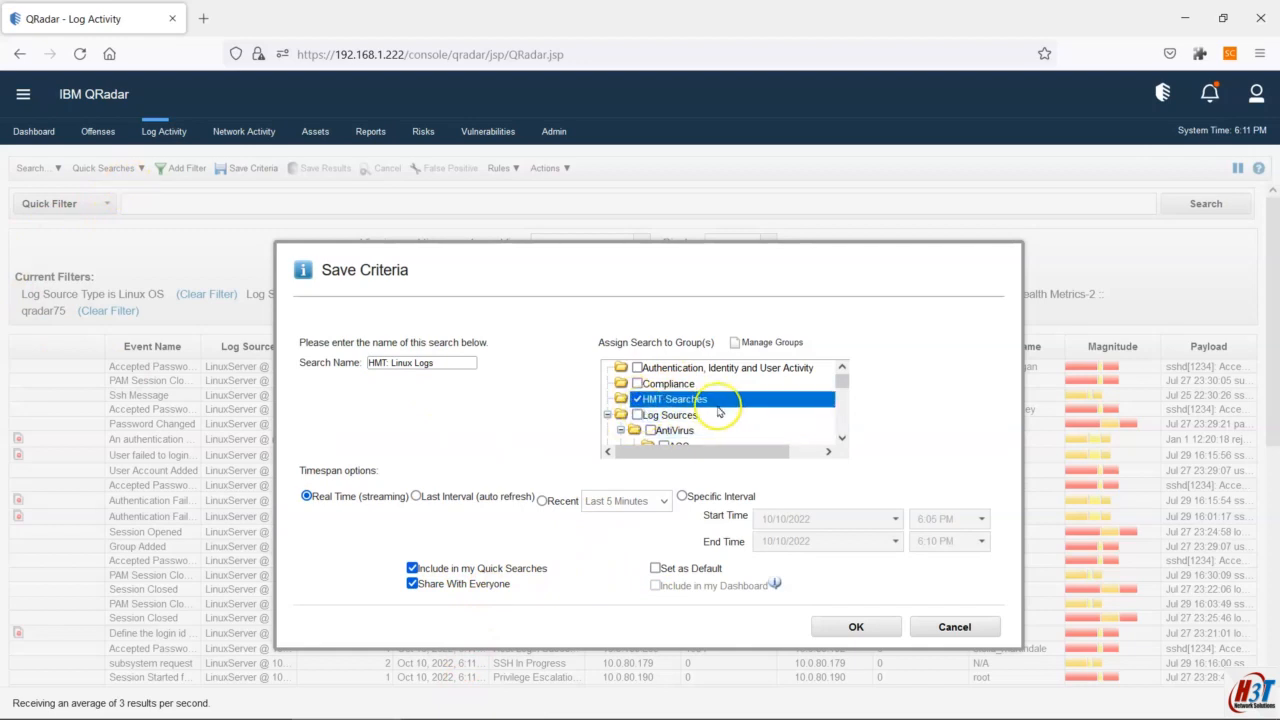
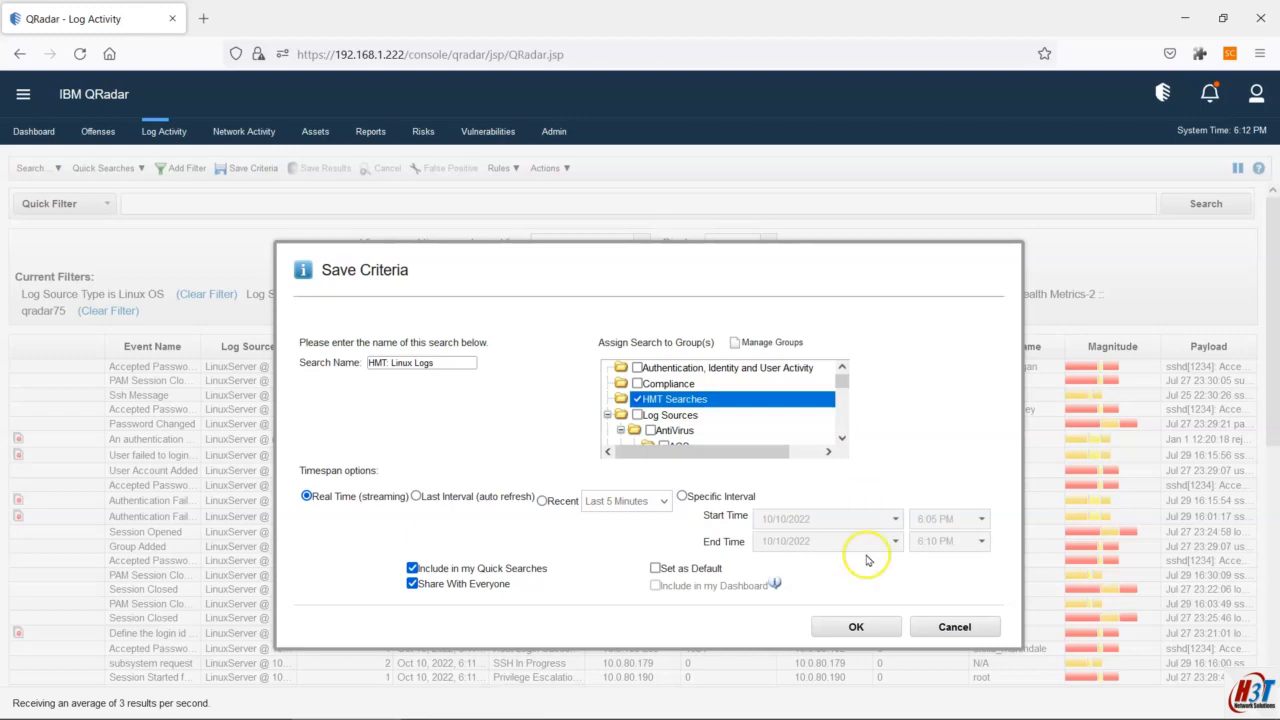
click(832, 624)
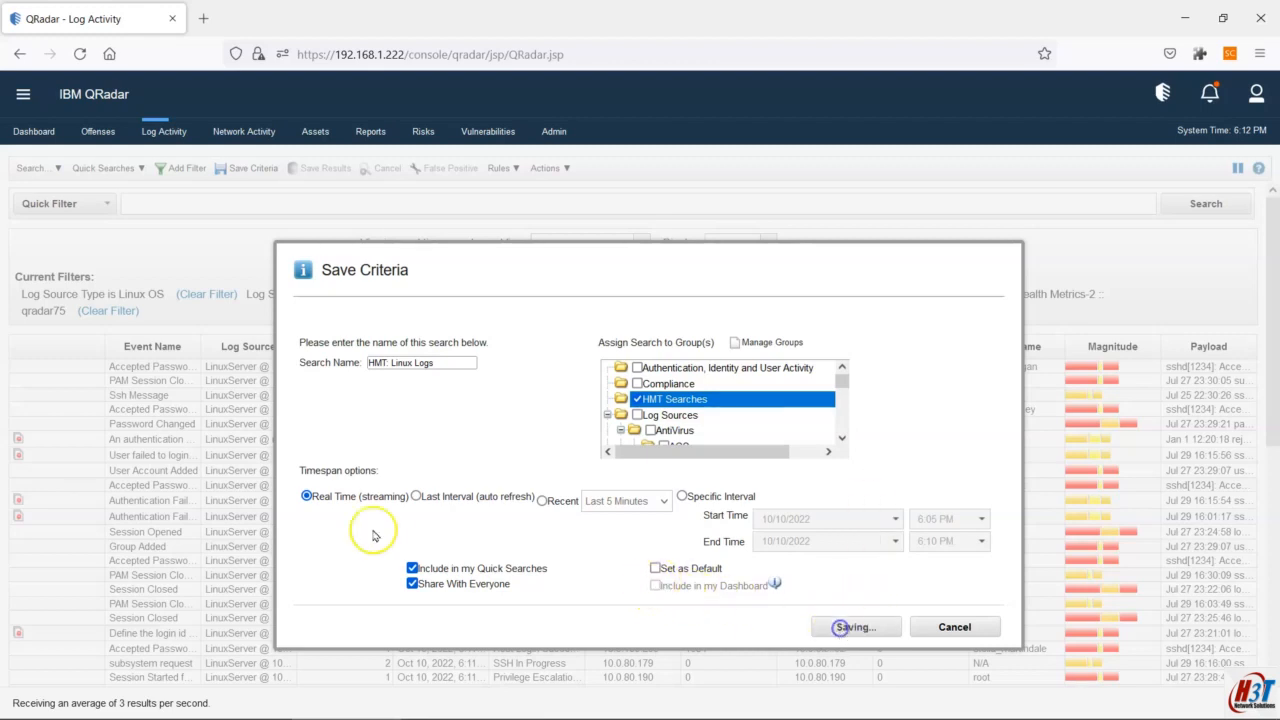
click(750, 476)
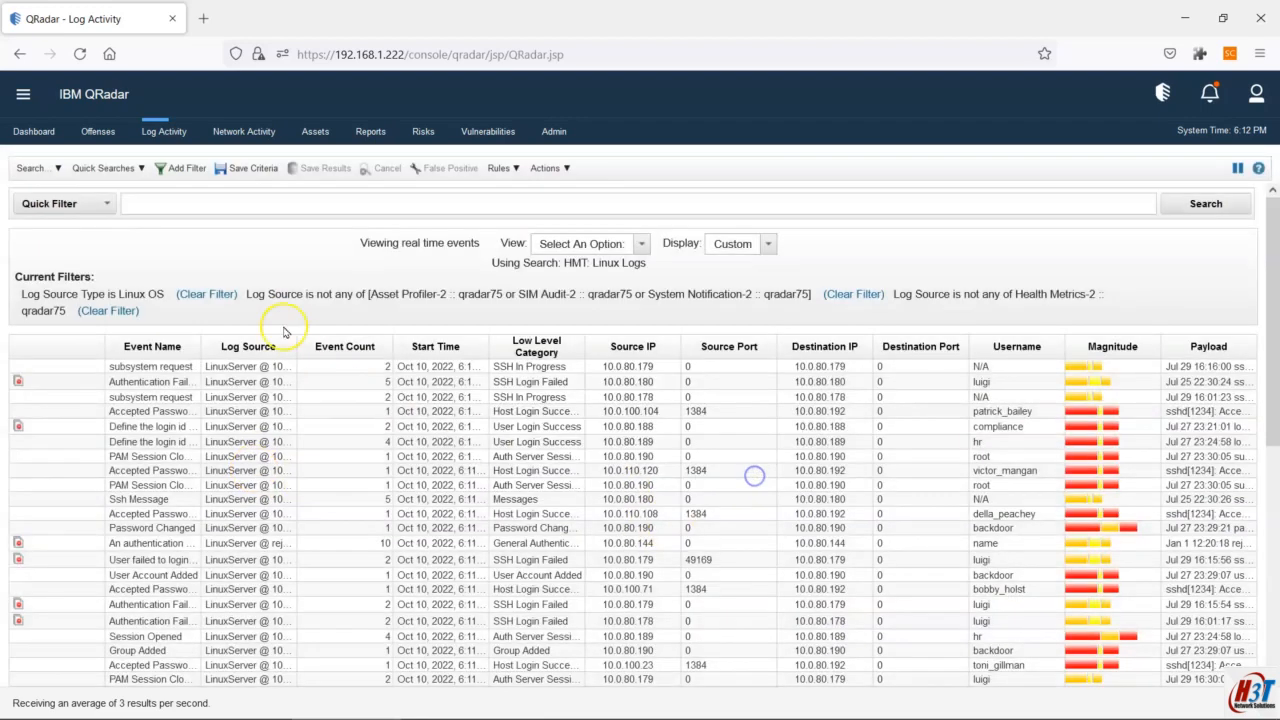
Step: Run the HMT: Linux Logs quick search and check which saved search is in use
click(116, 167)
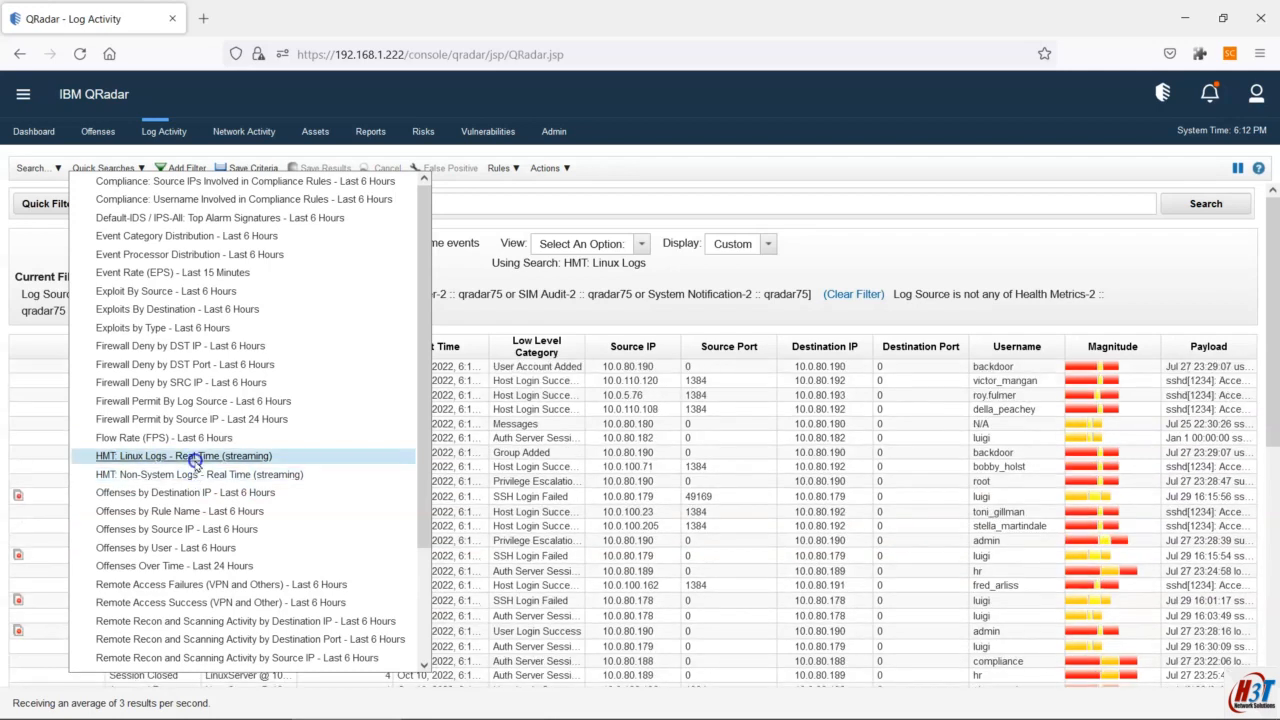
click(194, 460)
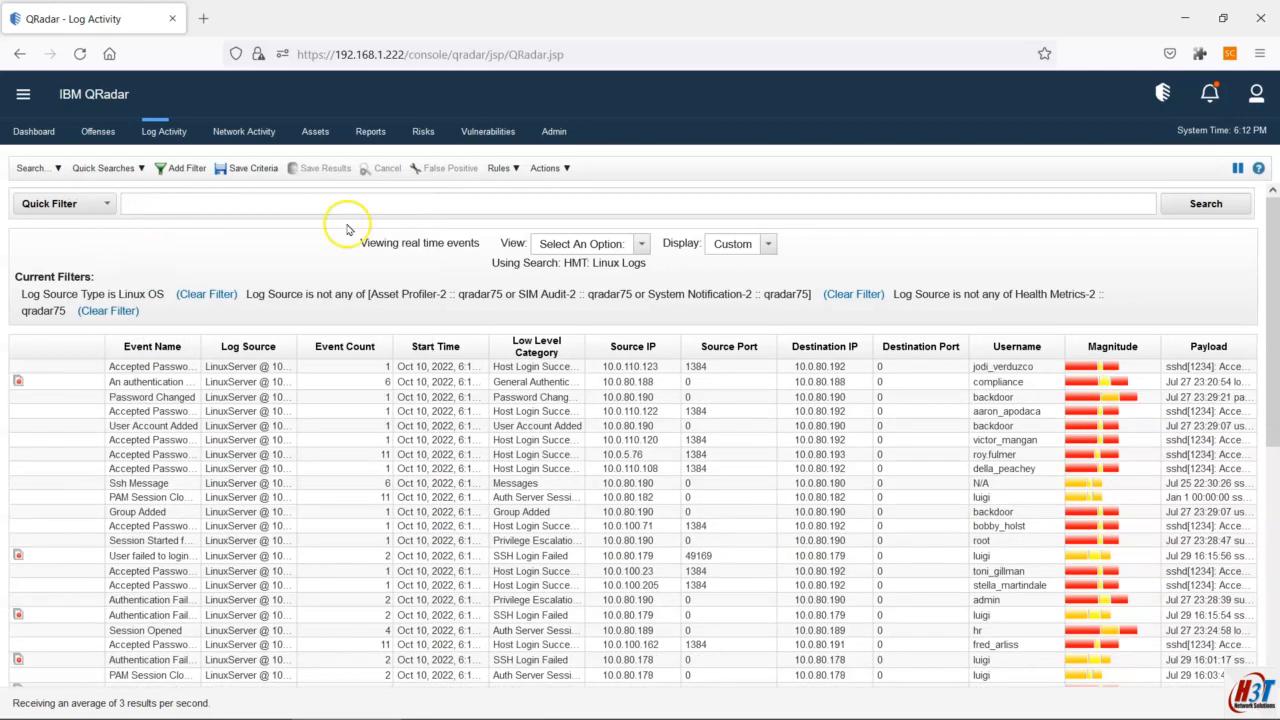
drag(648, 263, 490, 263)
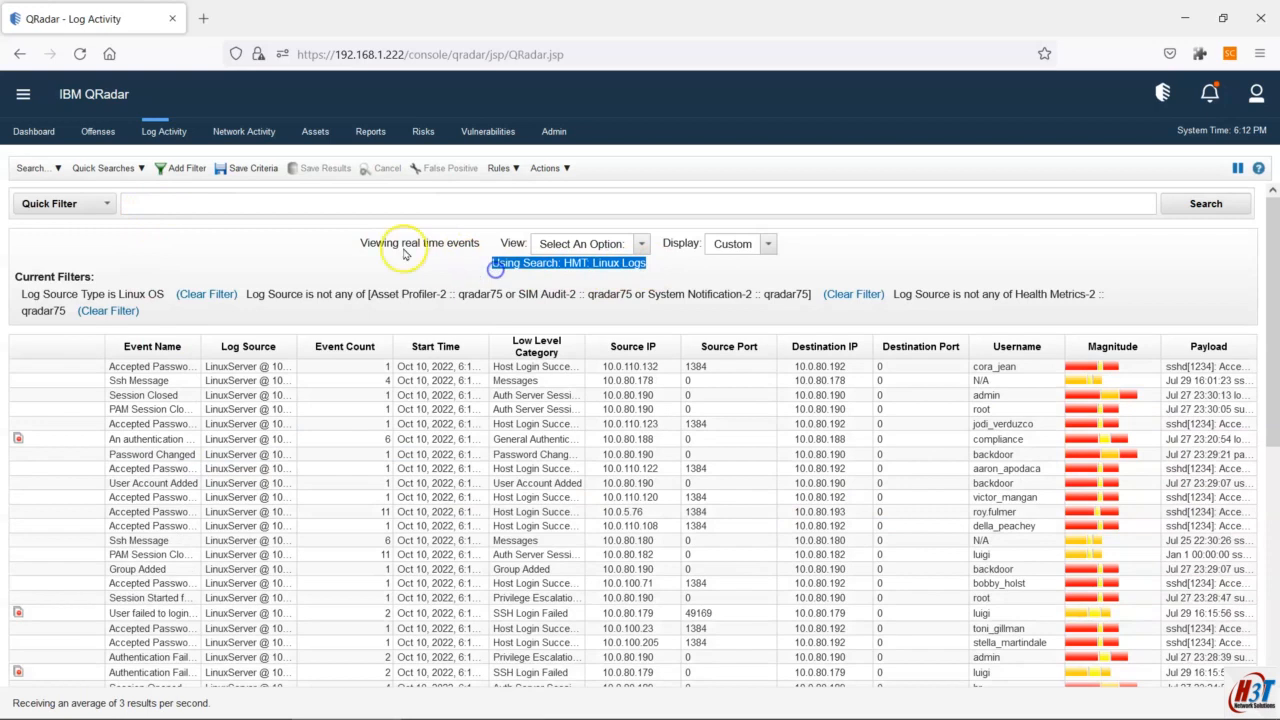
Step: Run the HMT: Non-System Logs quick search, and view its events for the Last Hour
click(118, 172)
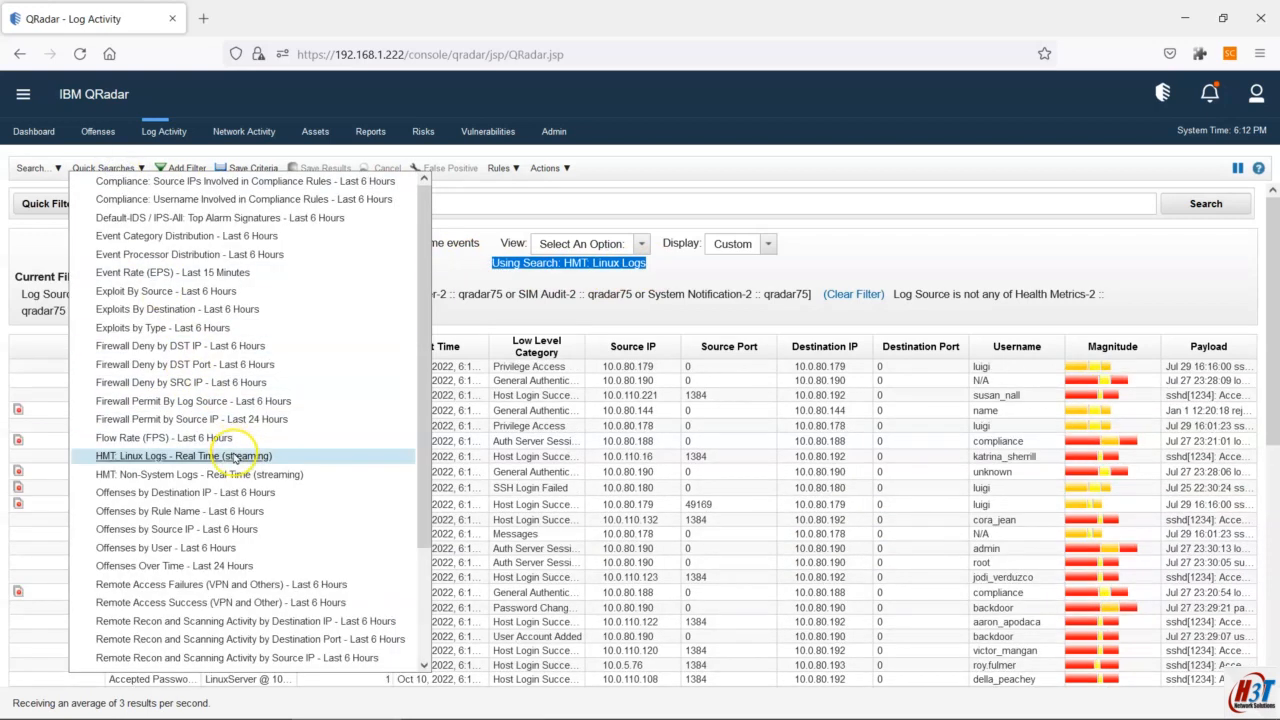
click(235, 474)
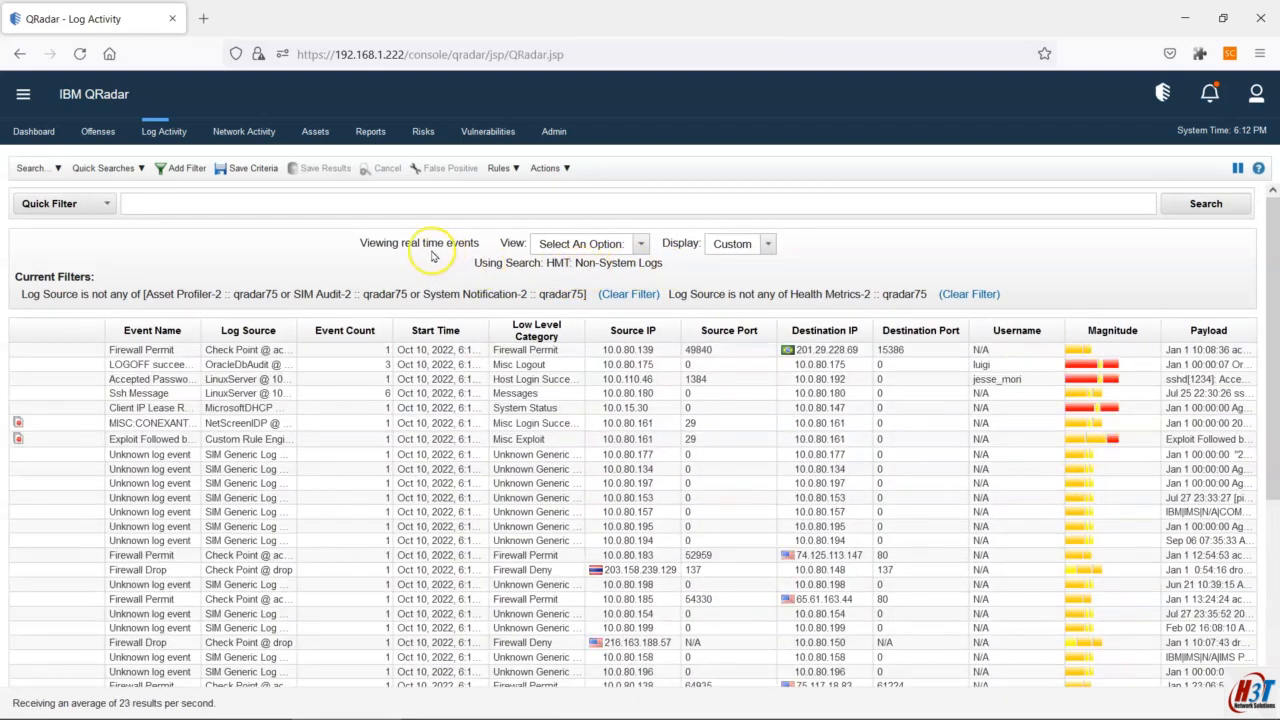
click(558, 244)
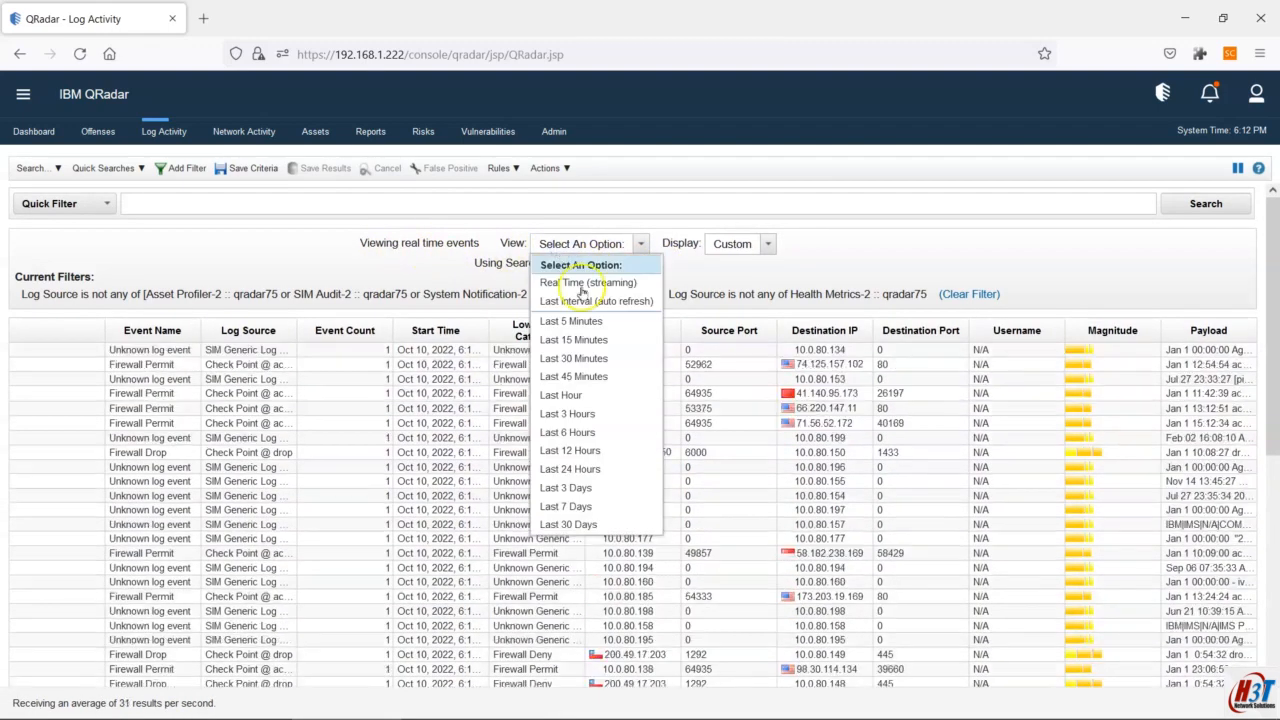
click(590, 395)
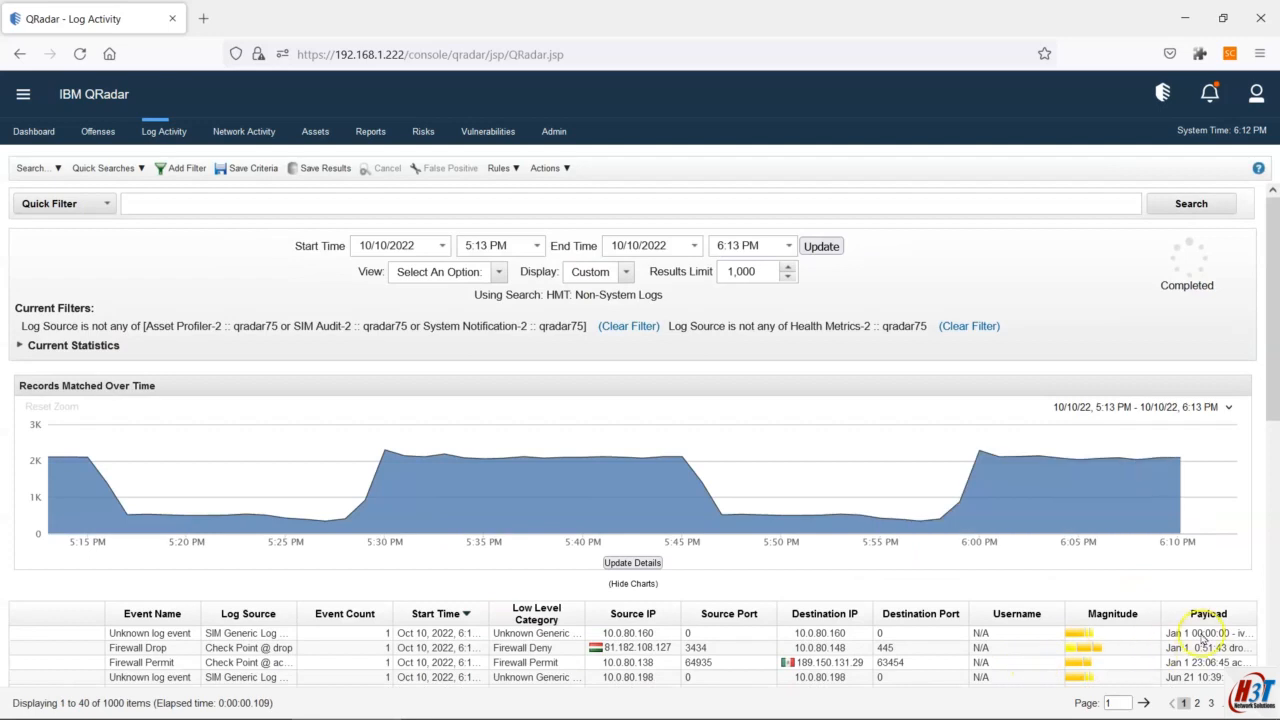
scroll(1263, 280, down, 2)
scroll(1265, 450, up, 2)
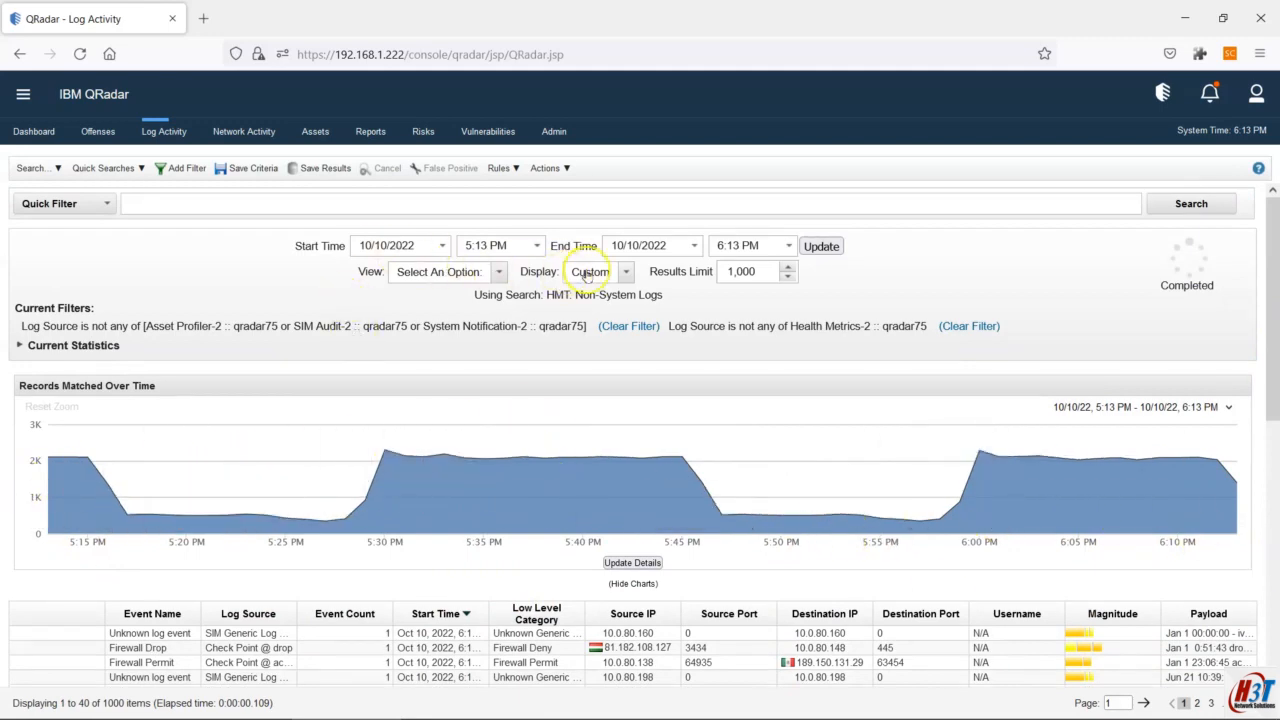
Step: Look at the other time range options, and reload Log Activity with its default real-time search
click(458, 272)
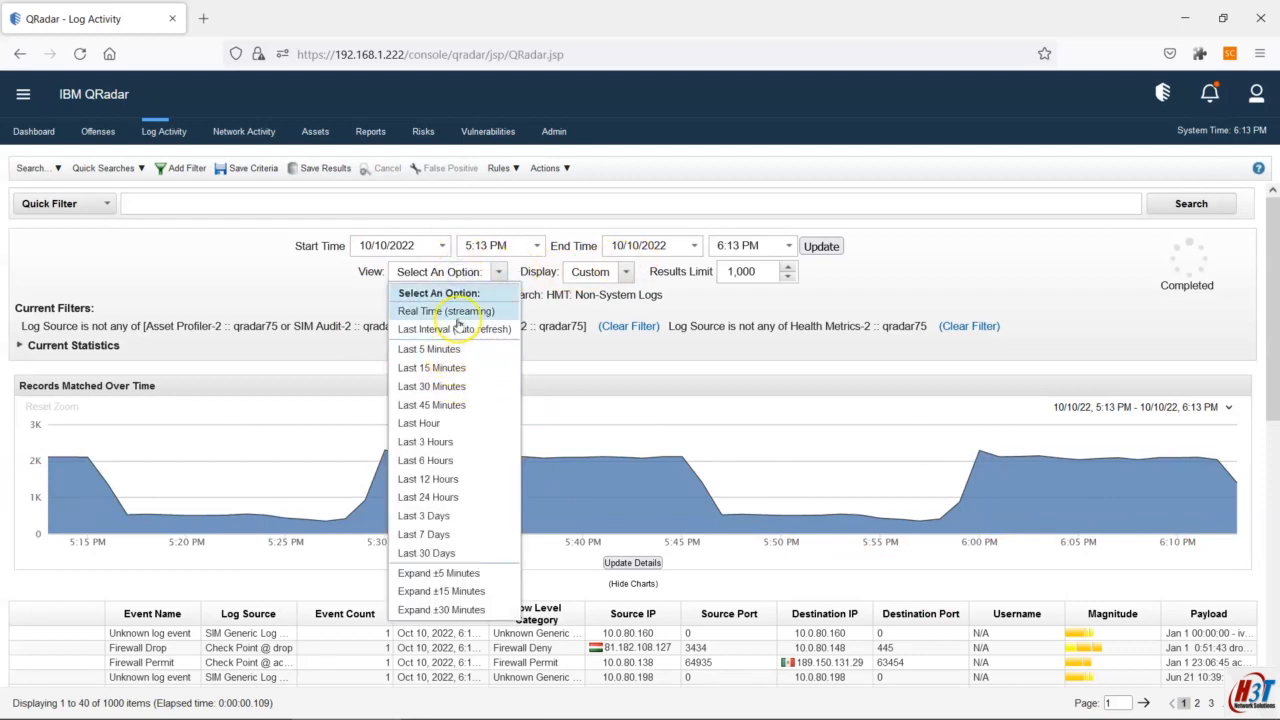
click(595, 367)
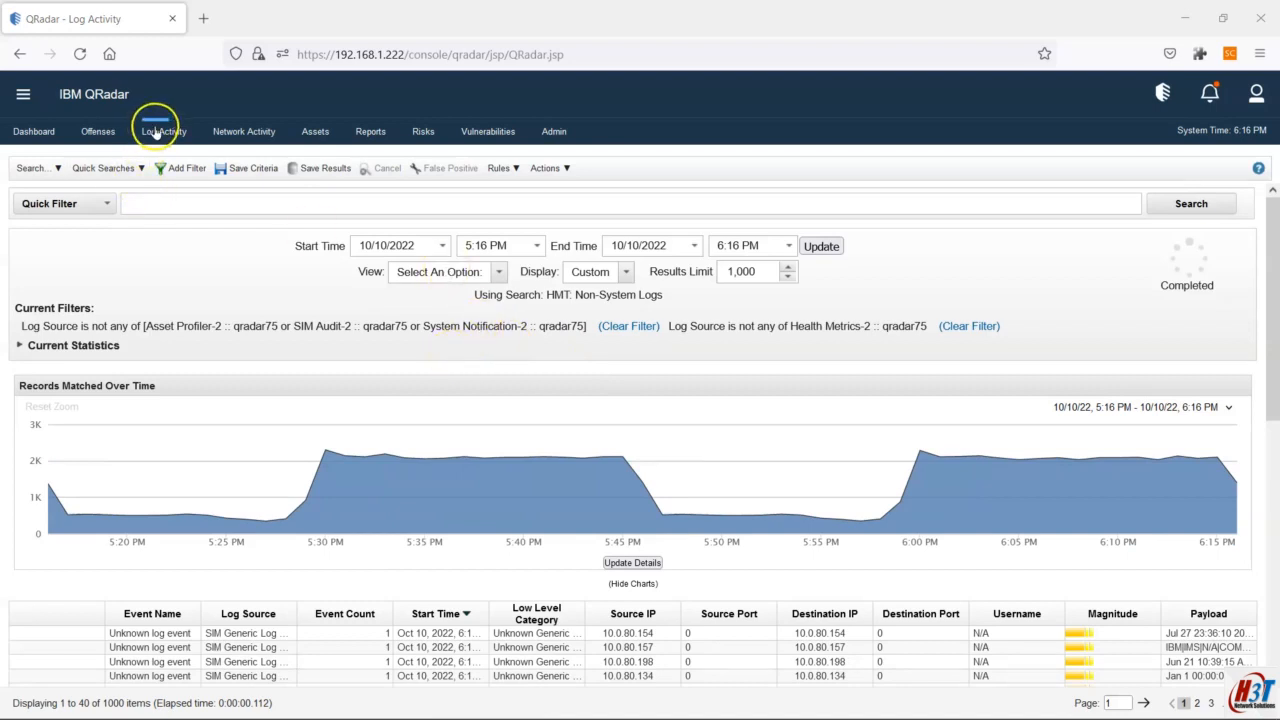
click(155, 133)
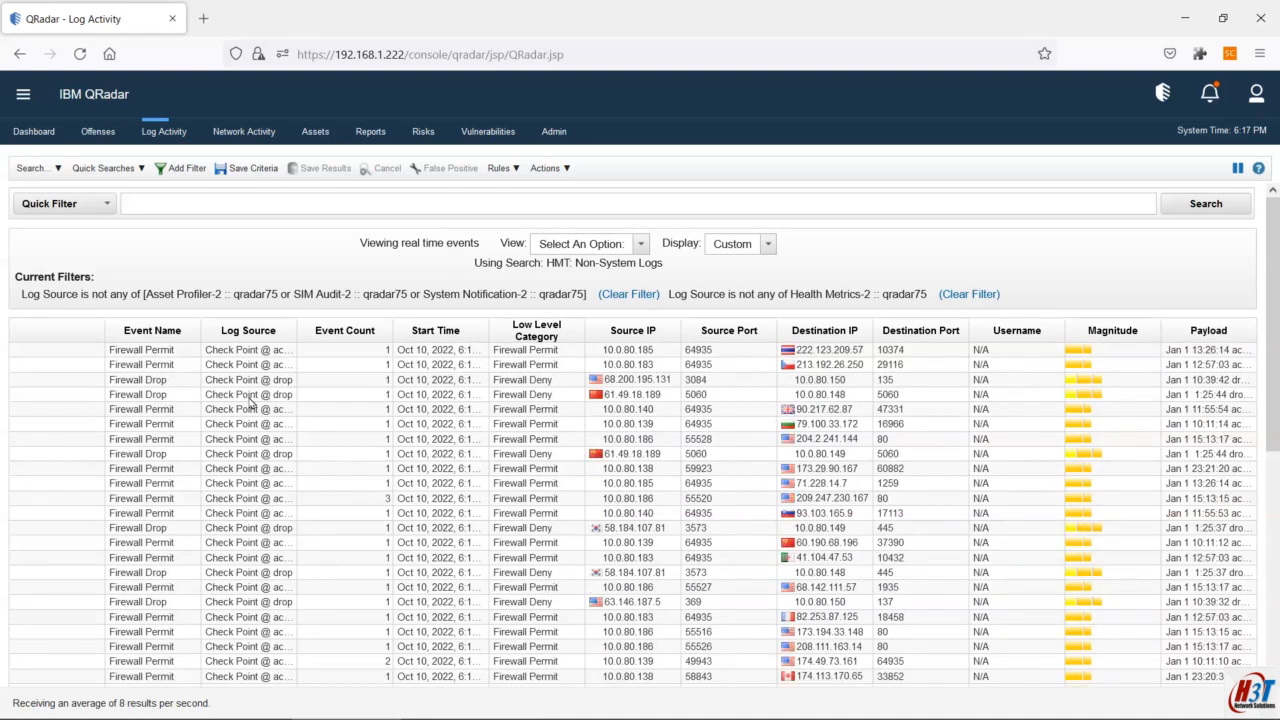
Step: Open the HMT: Non-System Logs search for editing and remove Log Source from its displayed columns
click(53, 172)
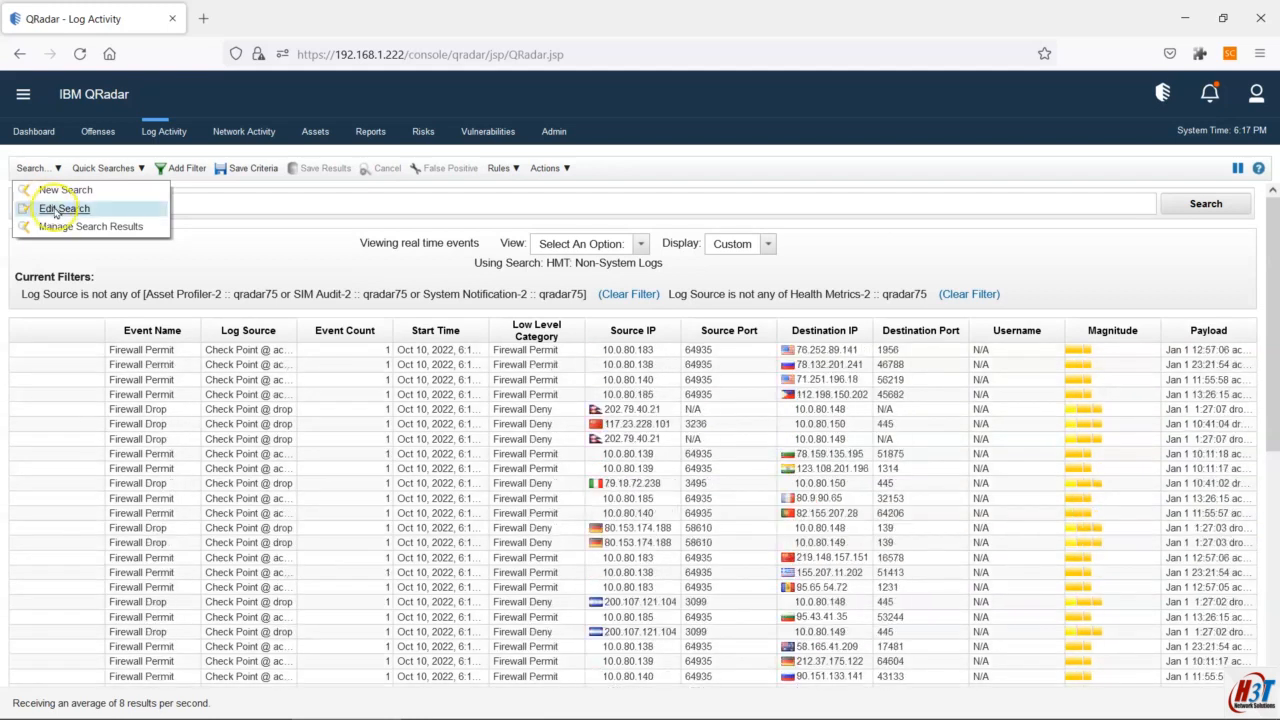
click(45, 207)
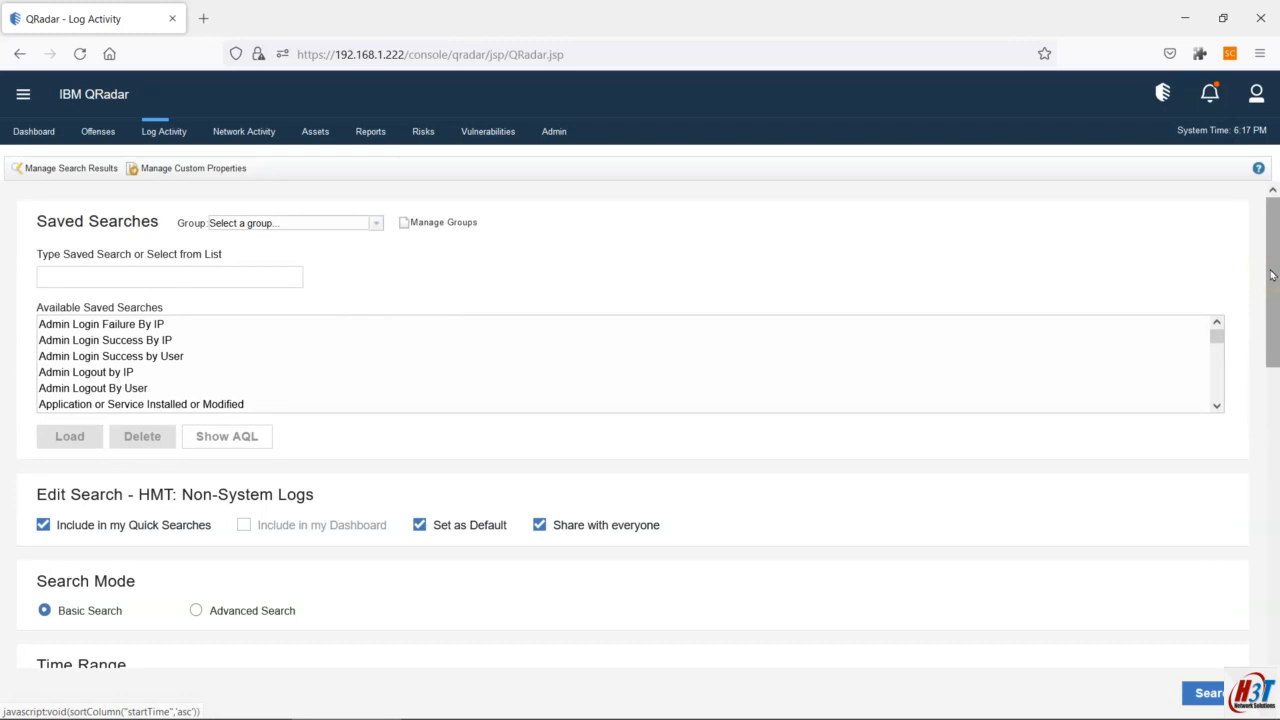
drag(1272, 275, 1275, 535)
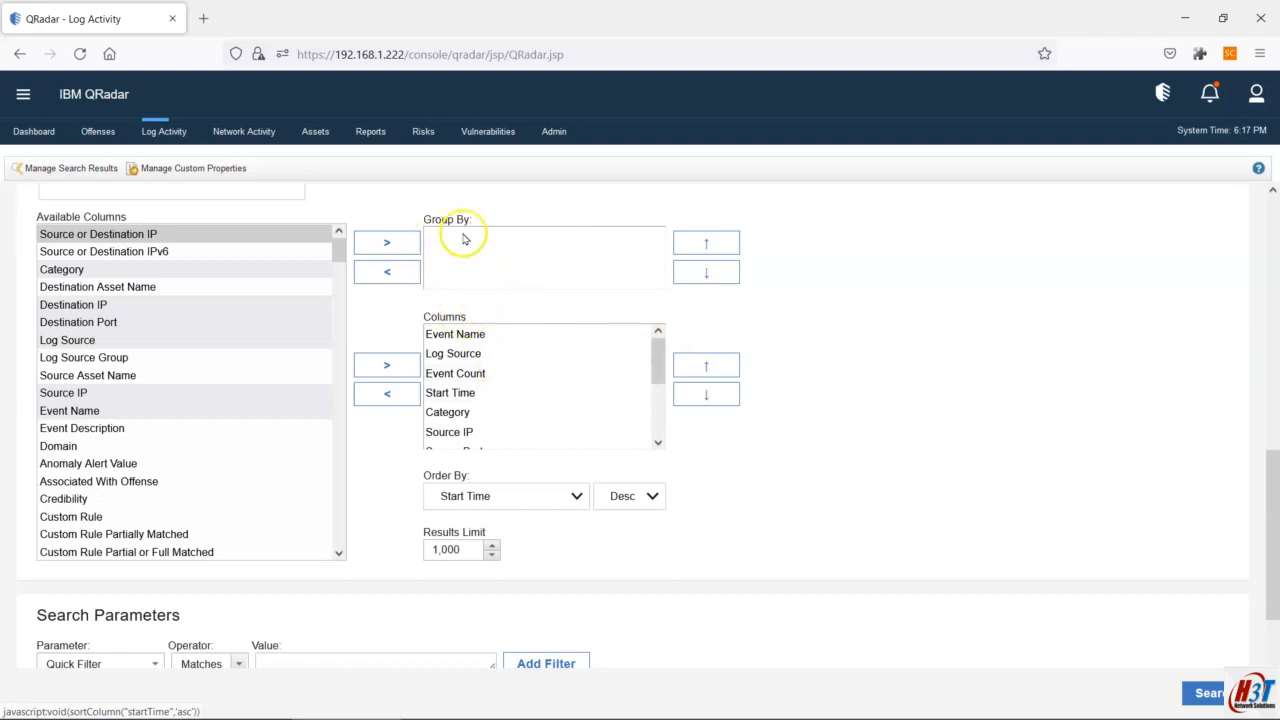
drag(659, 358, 679, 331)
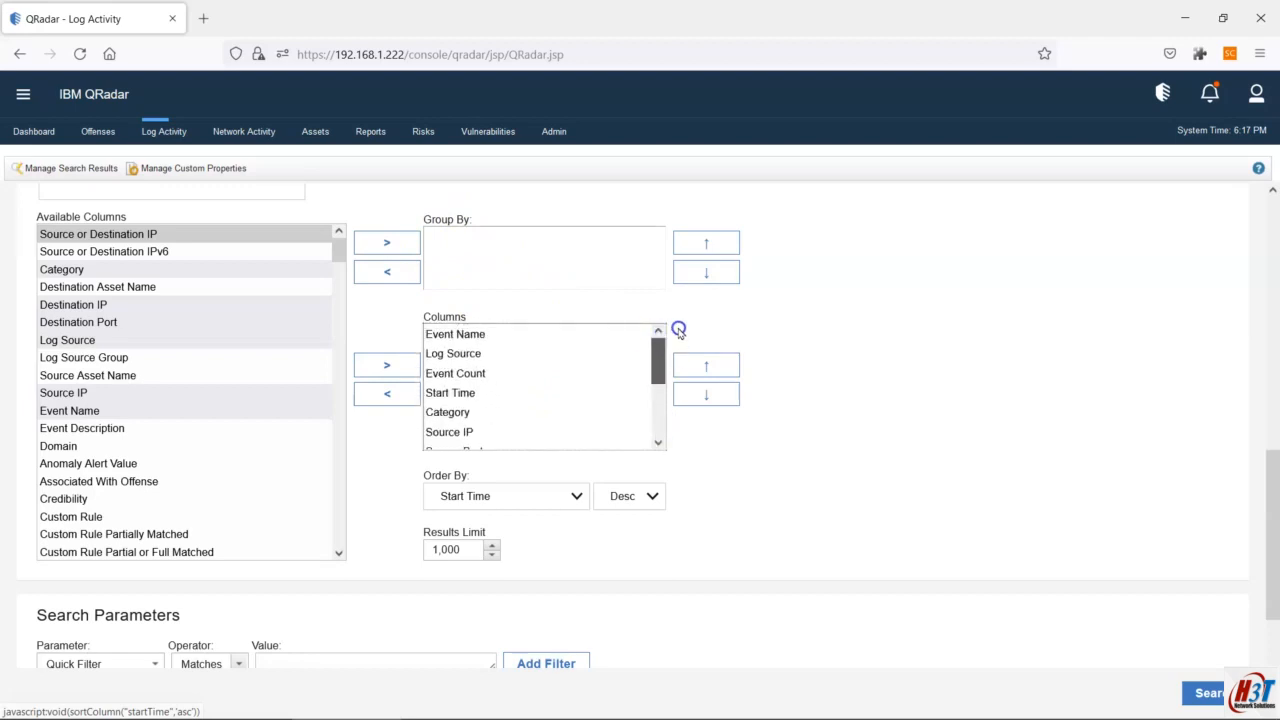
click(474, 356)
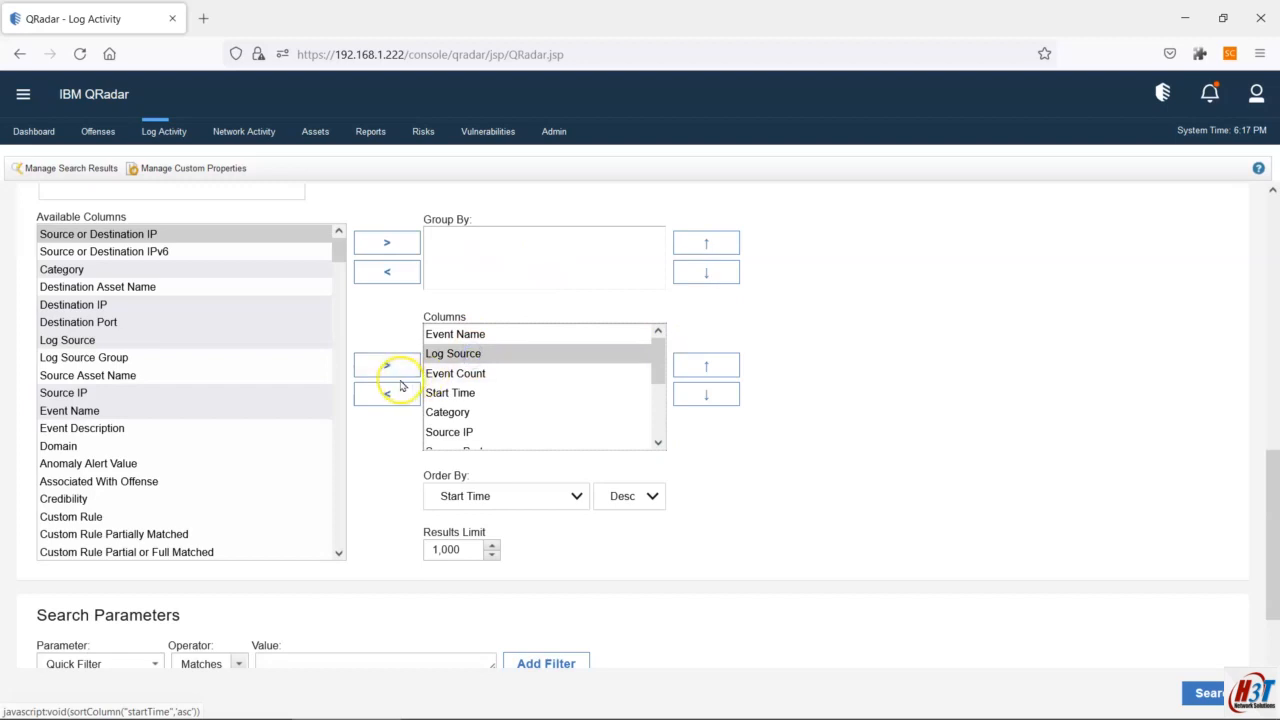
click(389, 392)
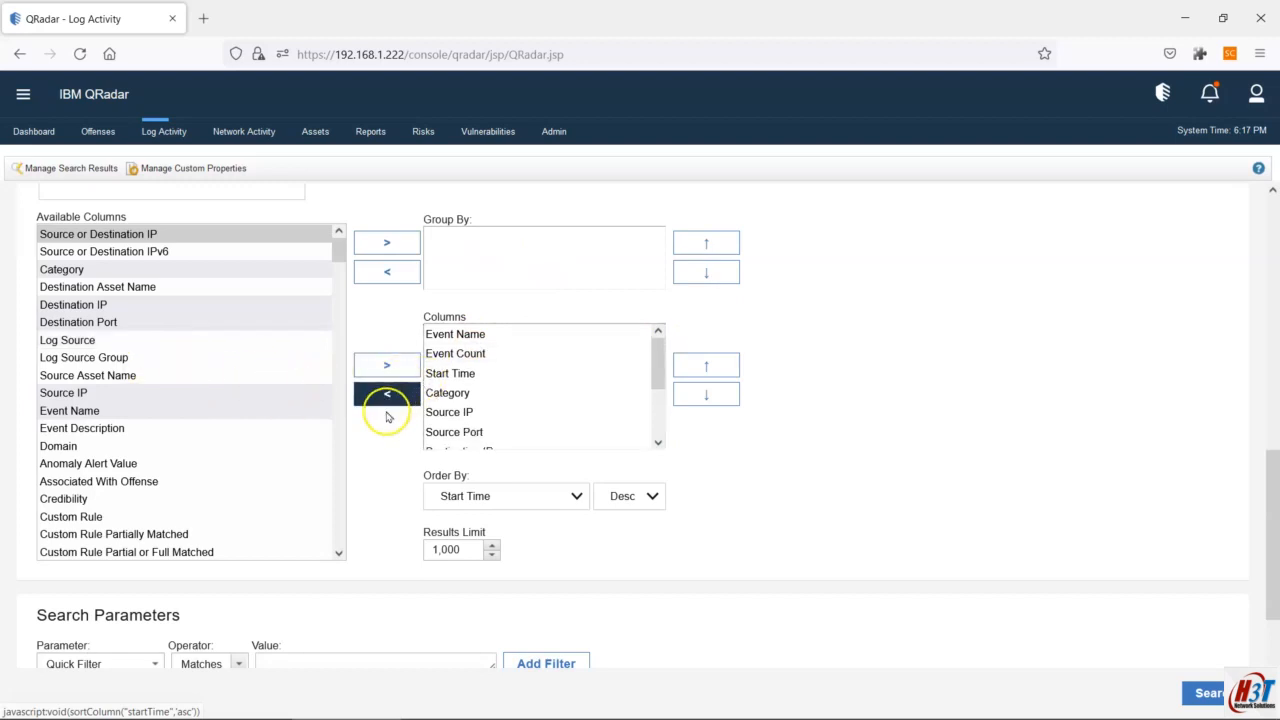
Step: Try to group the search by Log Source with the Payload column still included
click(82, 342)
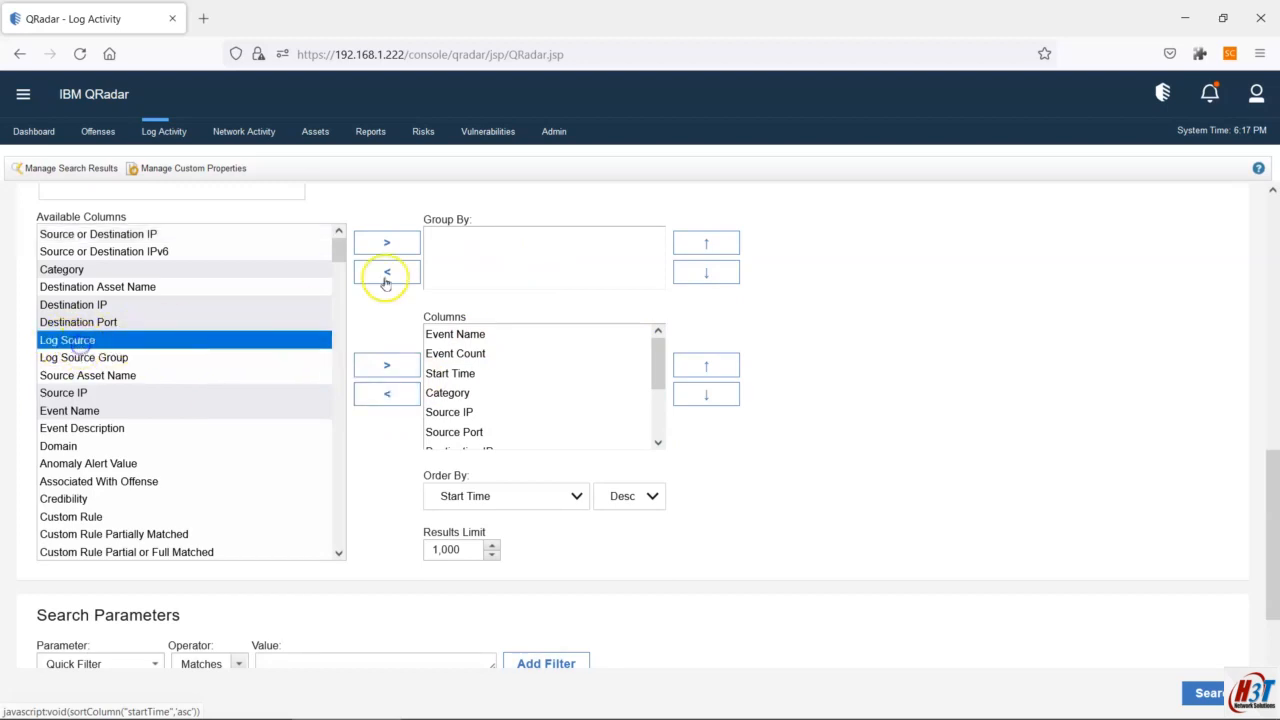
click(389, 244)
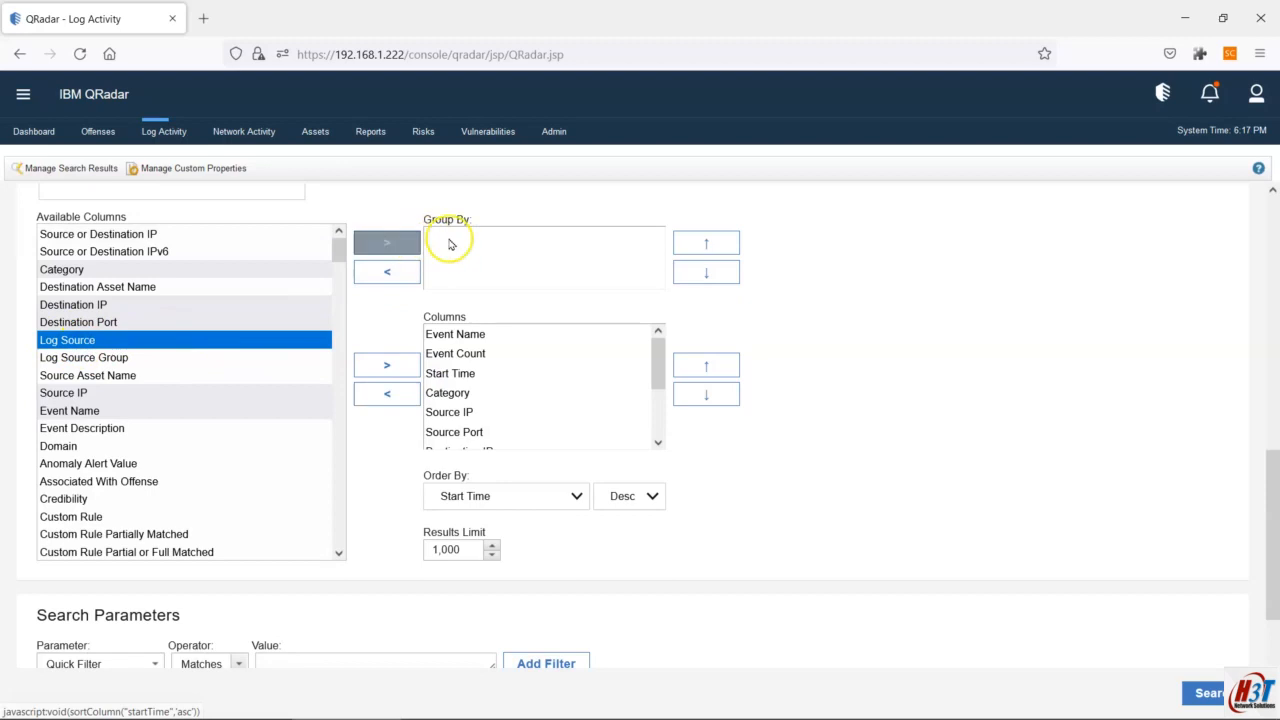
drag(662, 366, 660, 432)
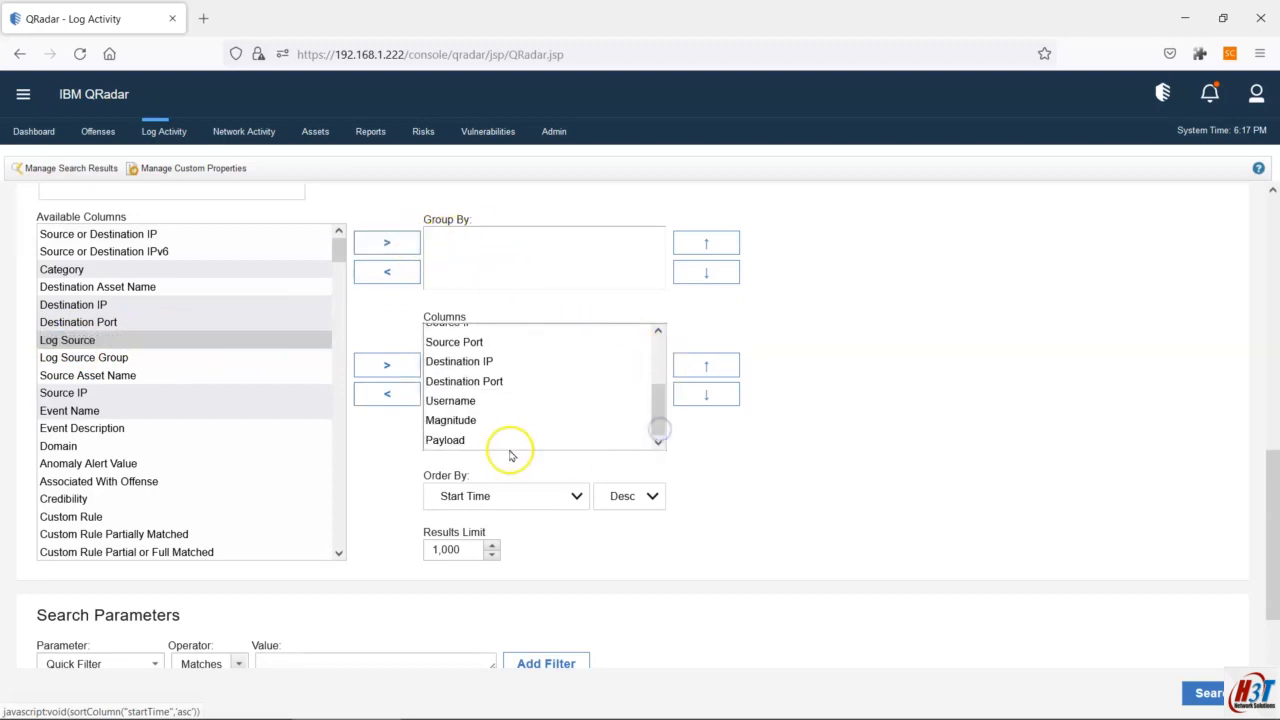
click(404, 245)
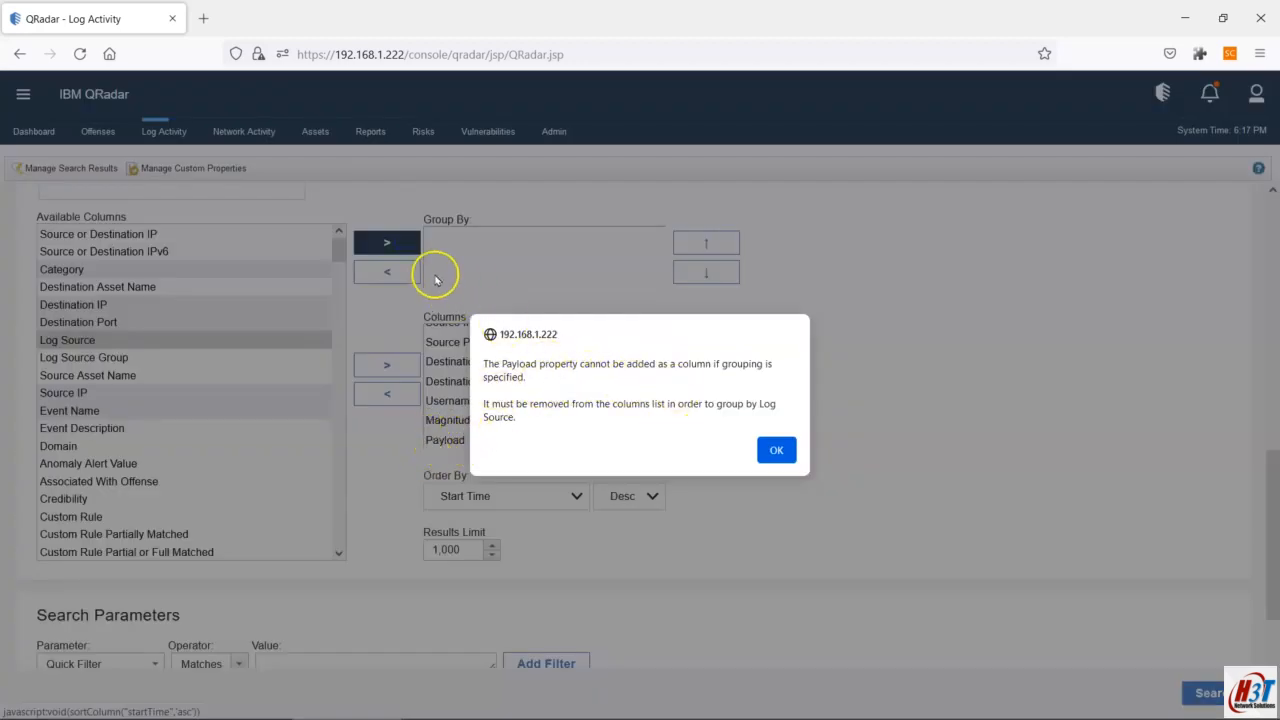
click(775, 453)
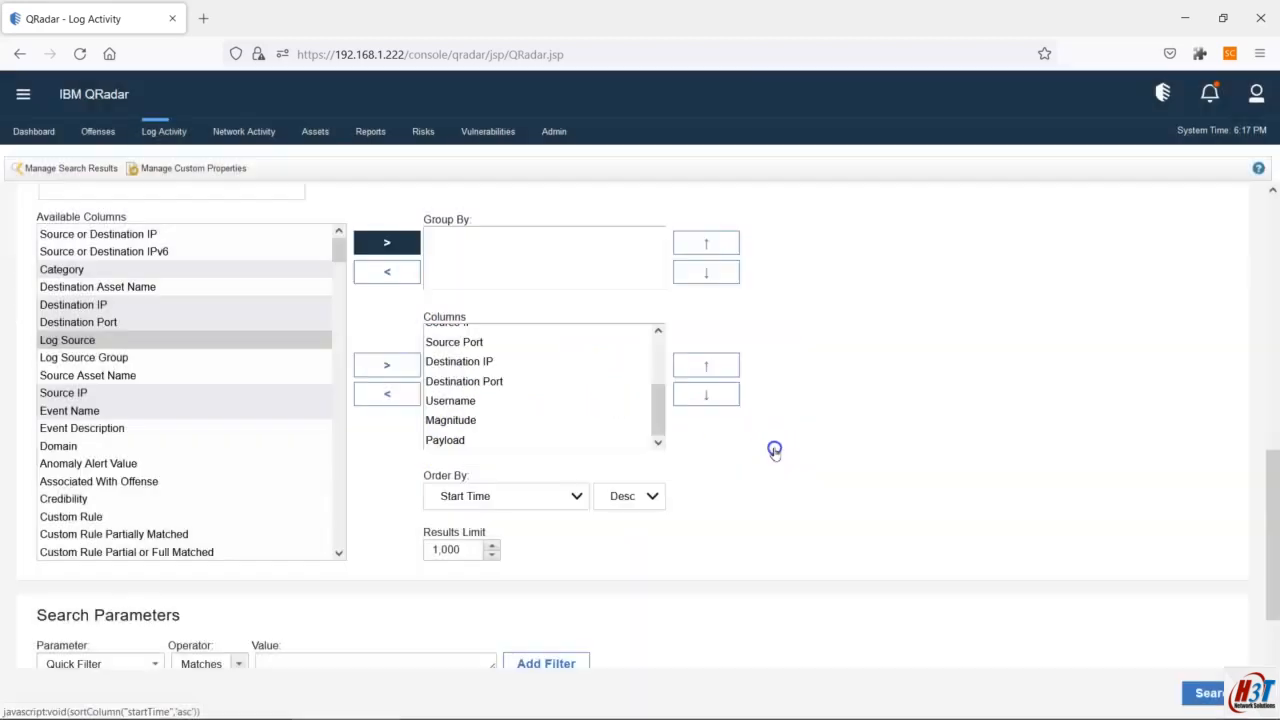
Step: Remove Payload from the displayed columns, group the search by Log Source, and review the remaining columns
click(448, 441)
click(392, 374)
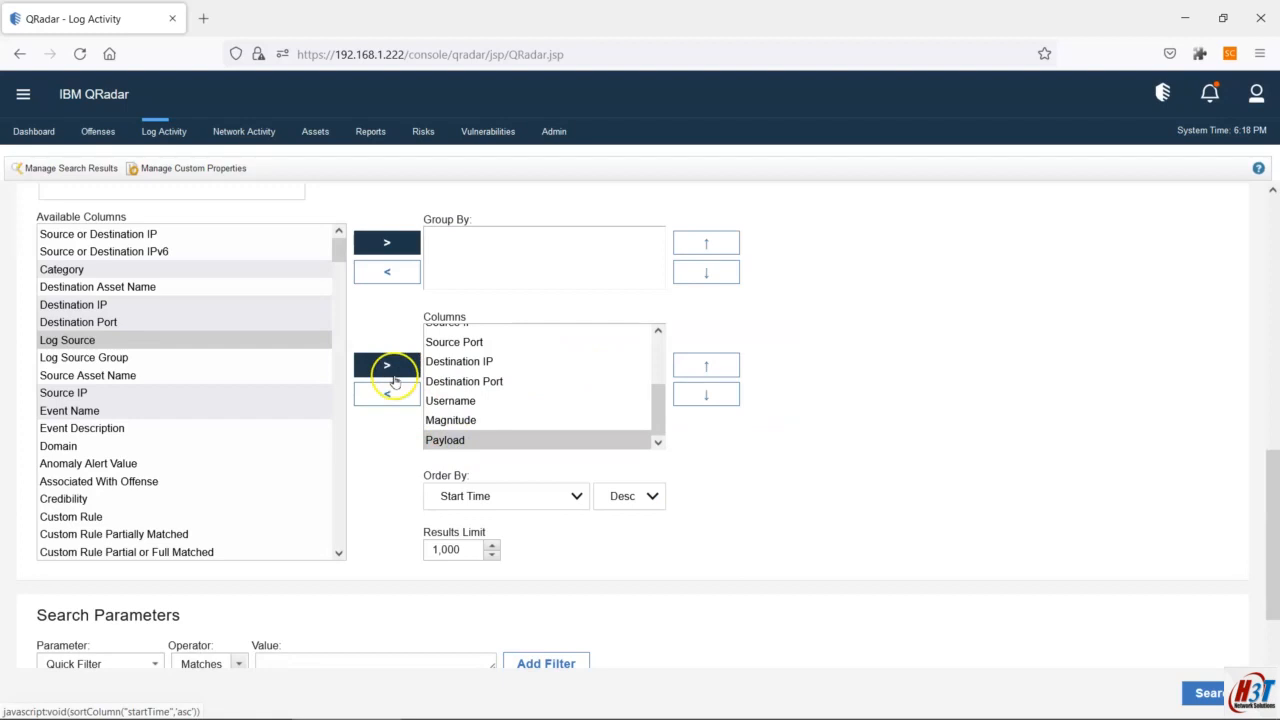
click(388, 395)
click(174, 345)
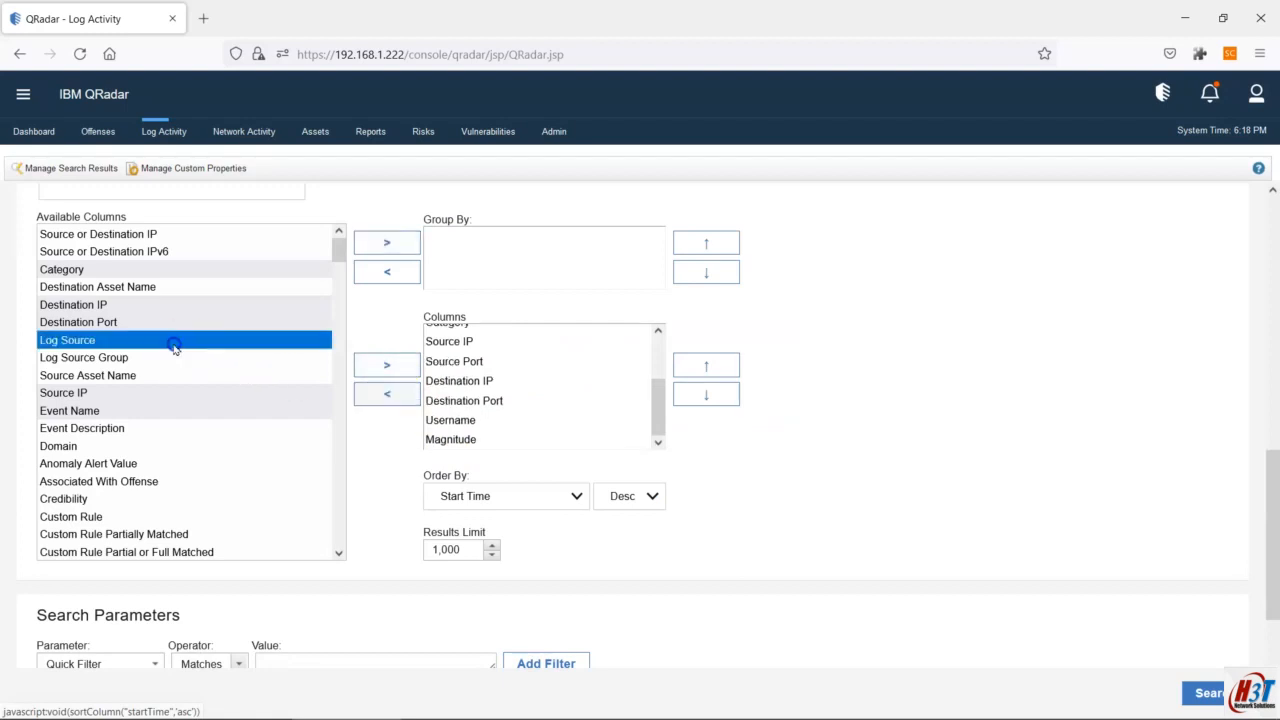
click(382, 244)
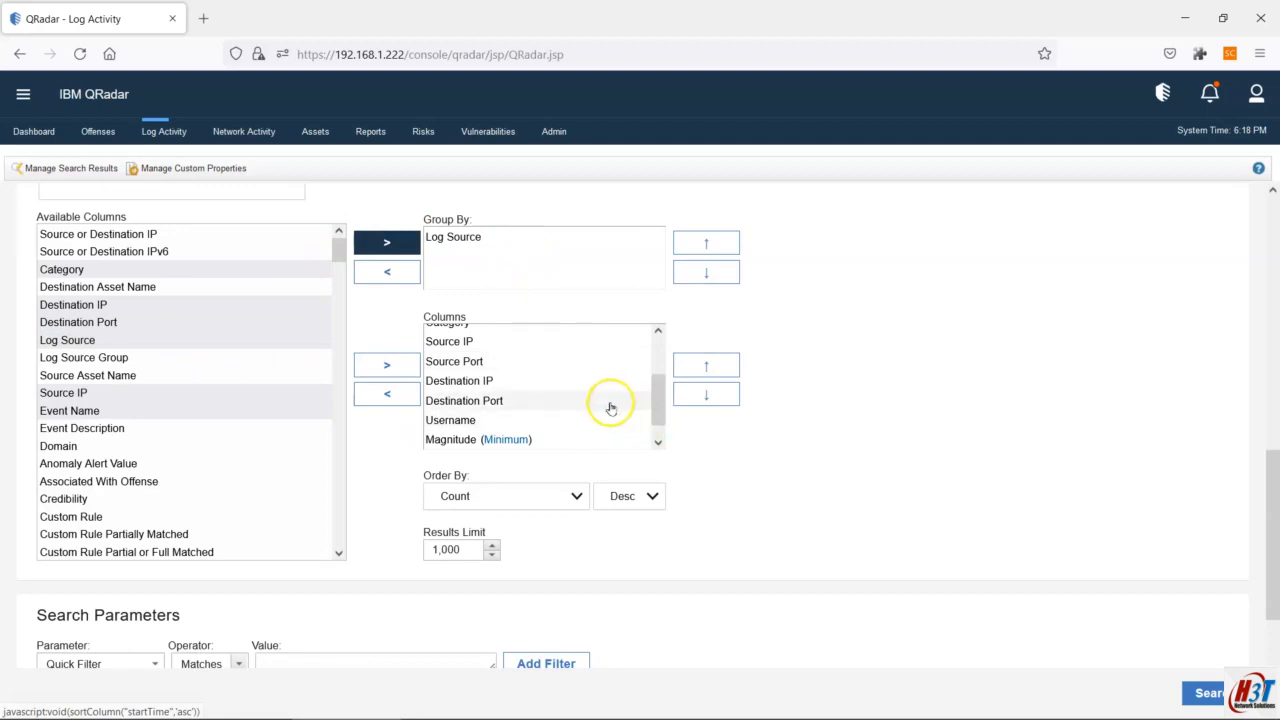
scroll(602, 404, down, 1)
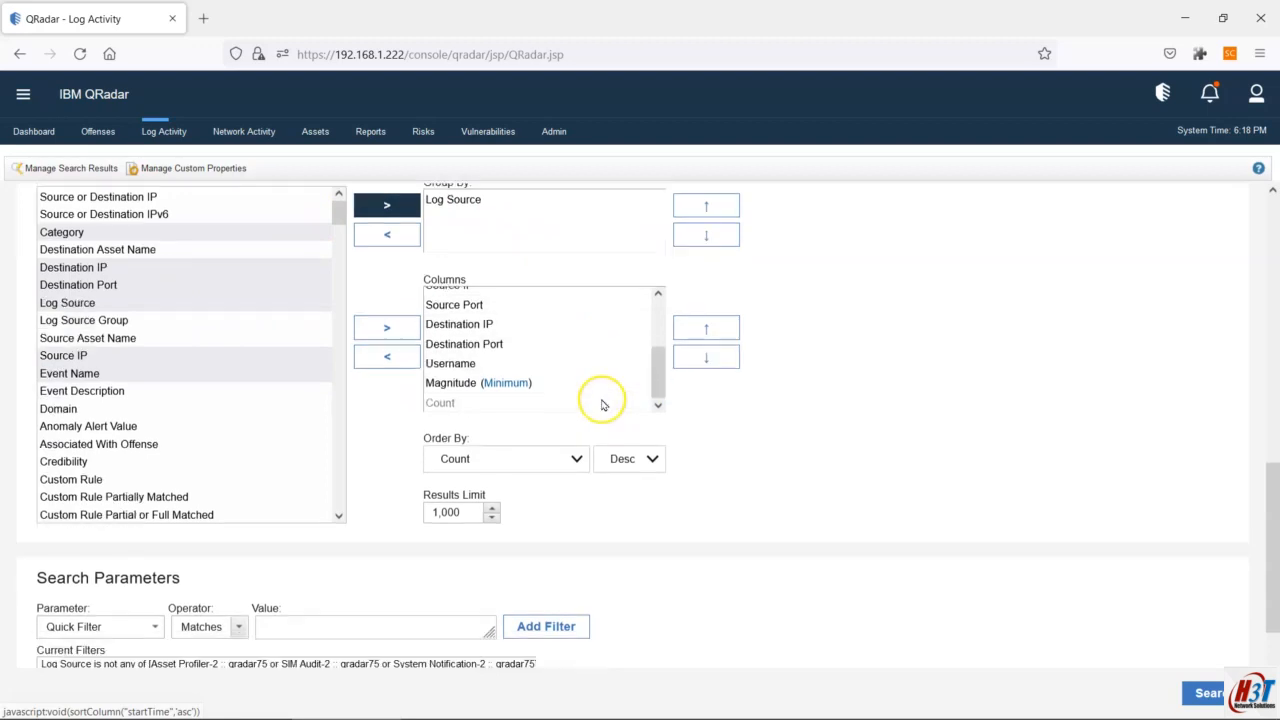
scroll(579, 383, up, 2)
scroll(579, 383, up, 3)
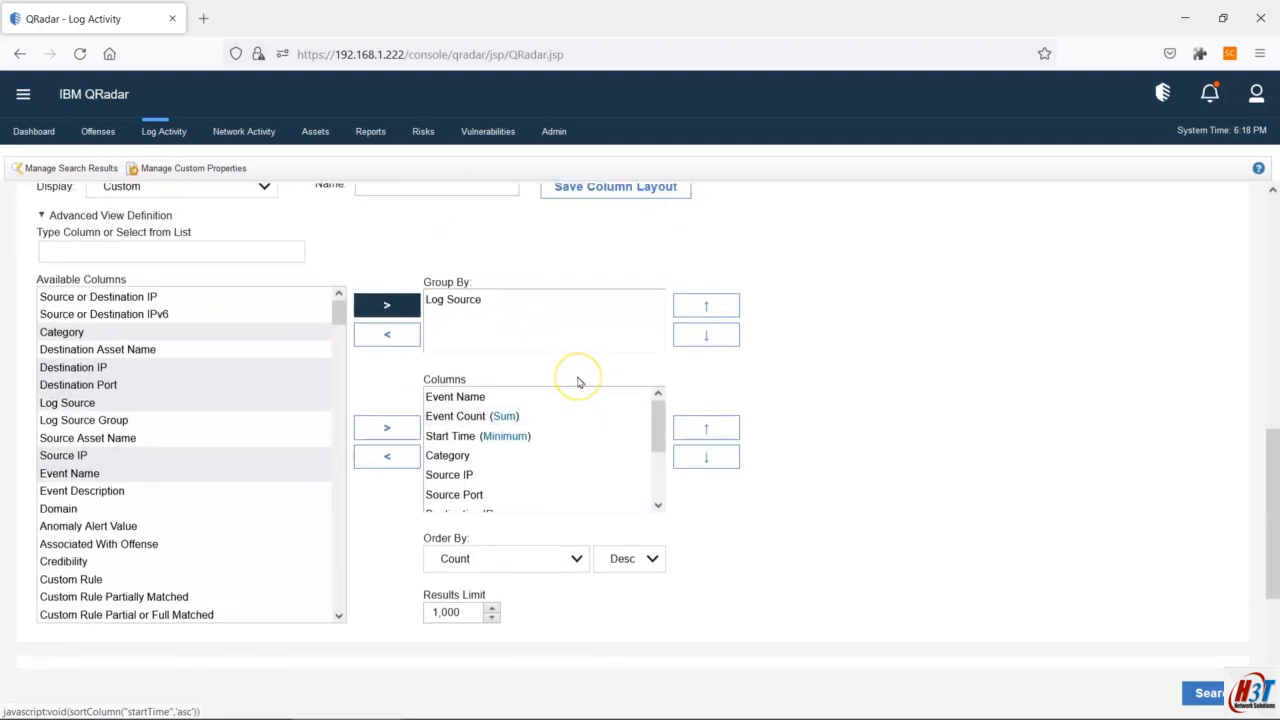
scroll(864, 375, down, 1)
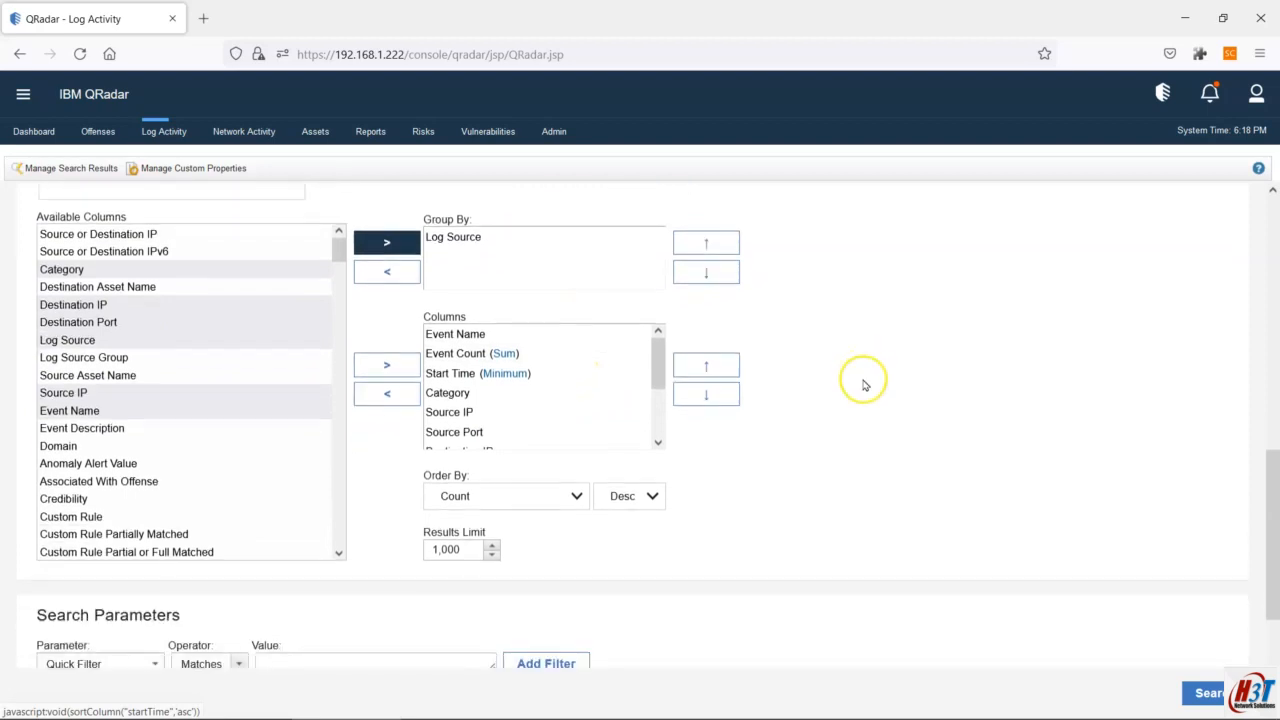
Step: Try to run the grouped search with the Real Time (streaming) time range
drag(1275, 483, 1266, 236)
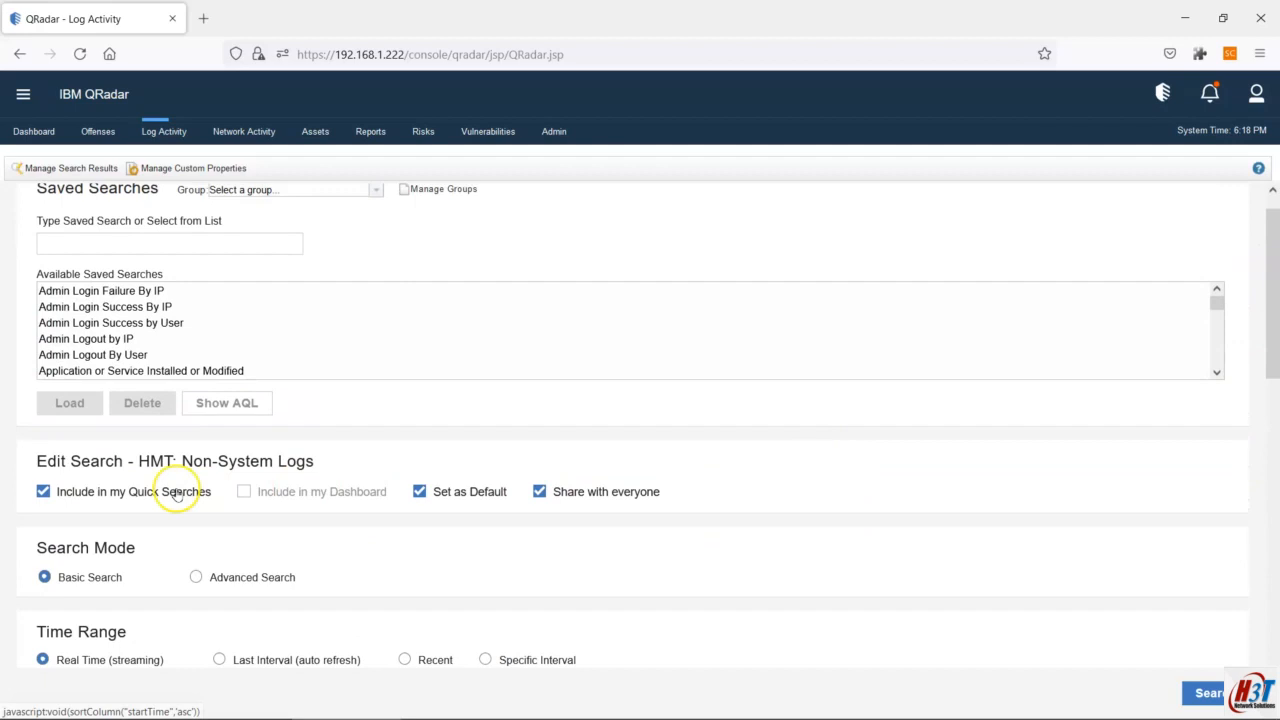
drag(1265, 357, 1263, 426)
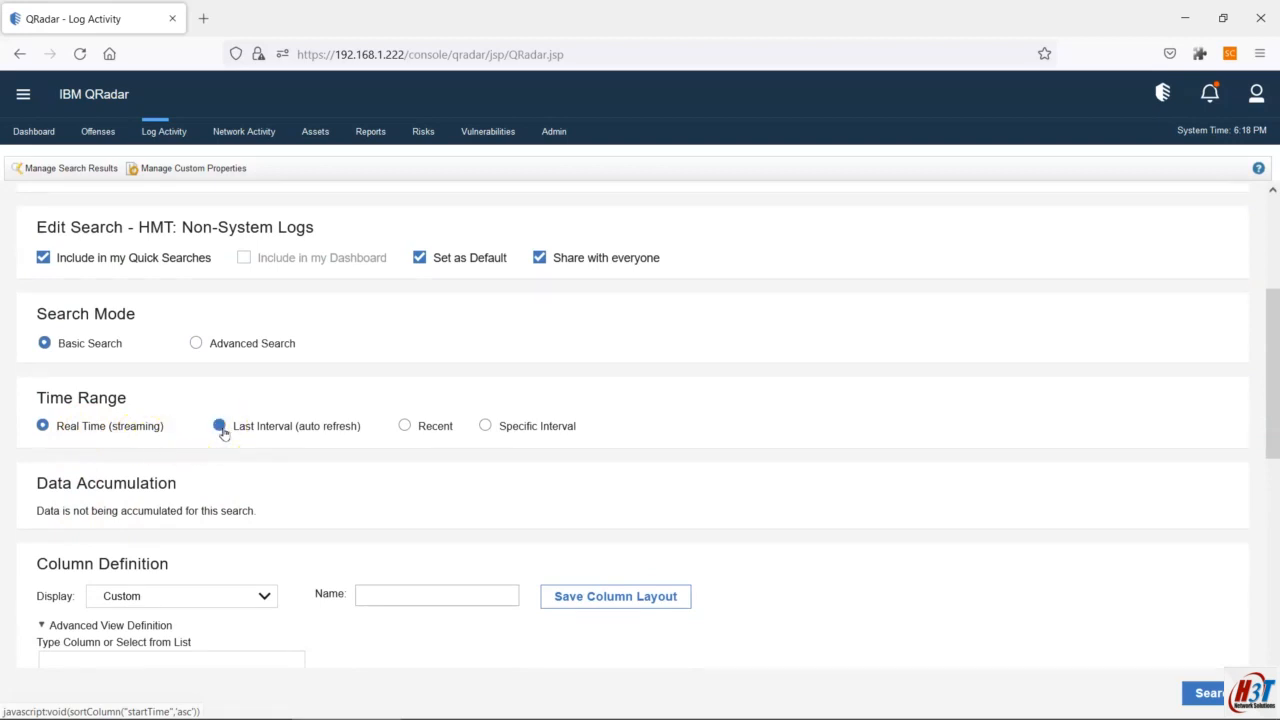
click(1207, 692)
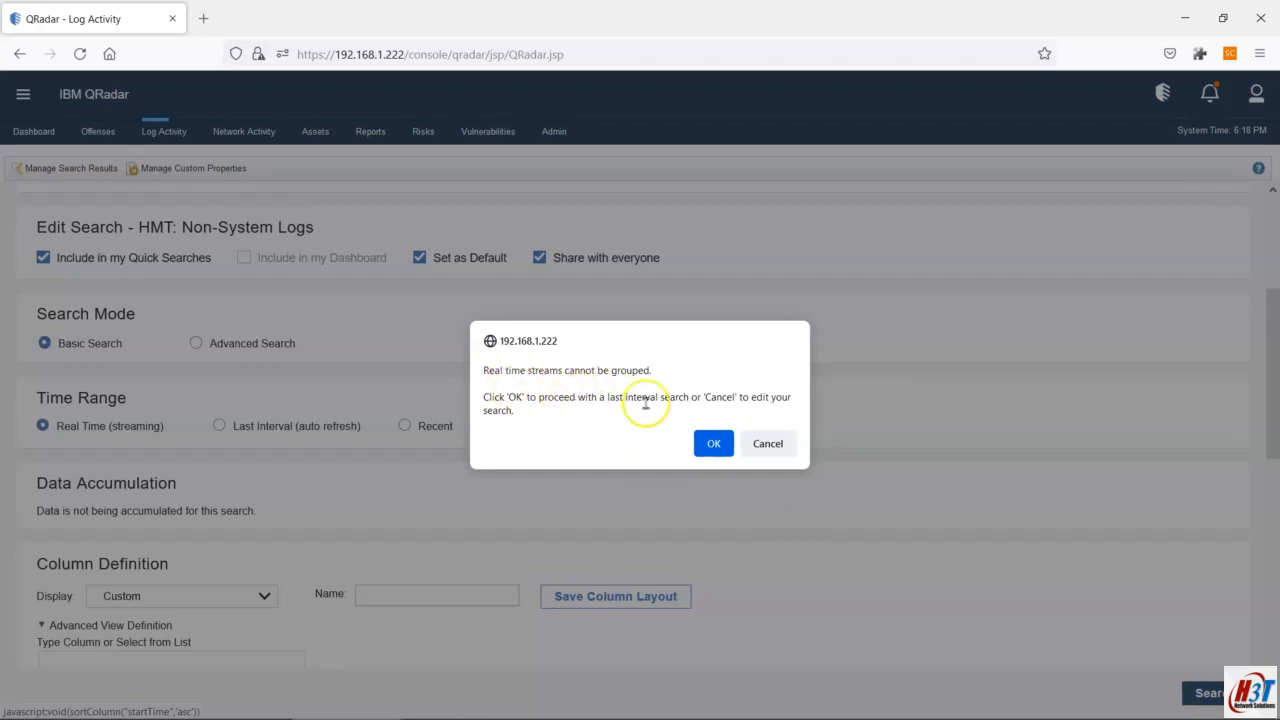
click(765, 446)
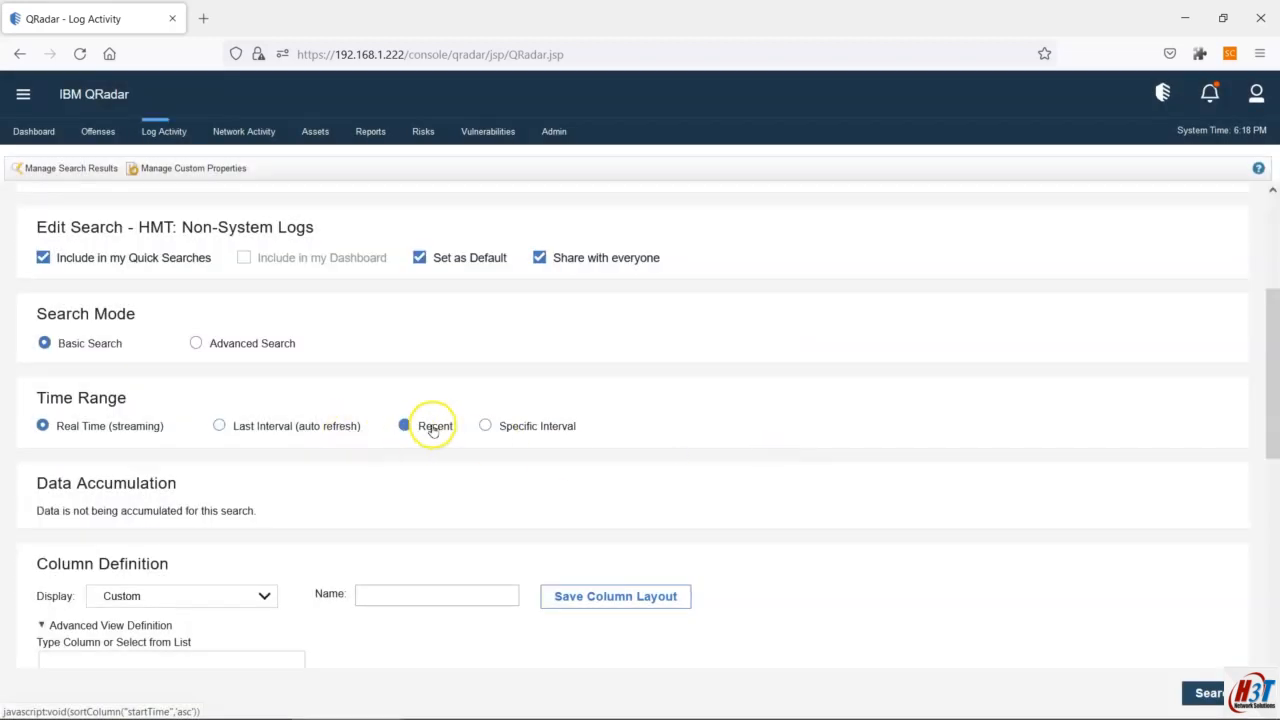
Step: Set the time range to Recent, Last Hour, and run the search grouped by Log Source
click(432, 425)
click(471, 452)
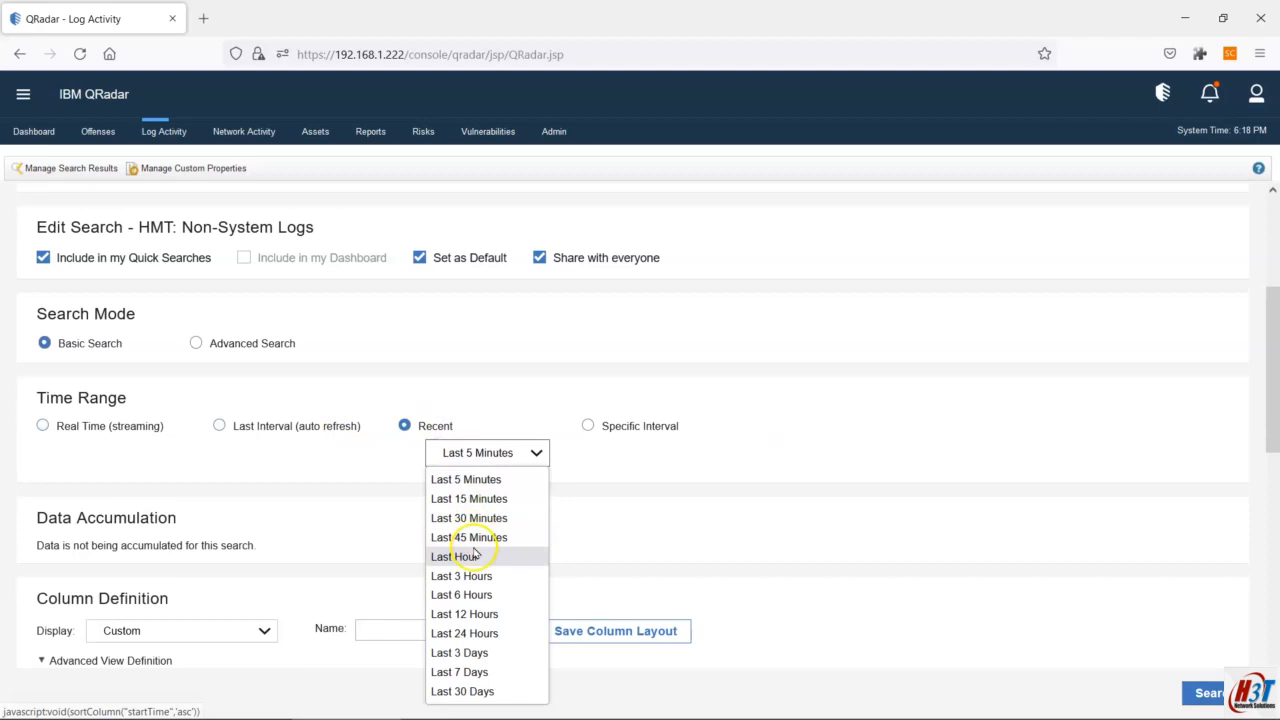
click(473, 553)
drag(1271, 429, 1273, 559)
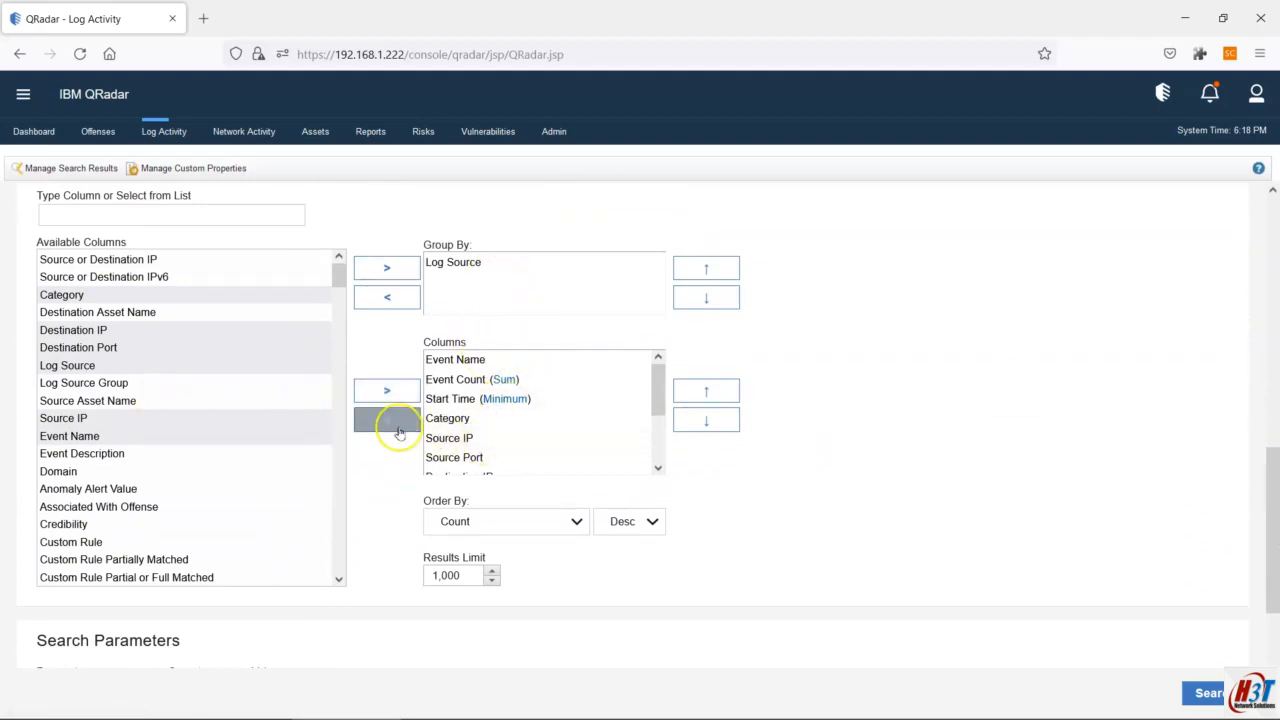
drag(657, 392, 663, 457)
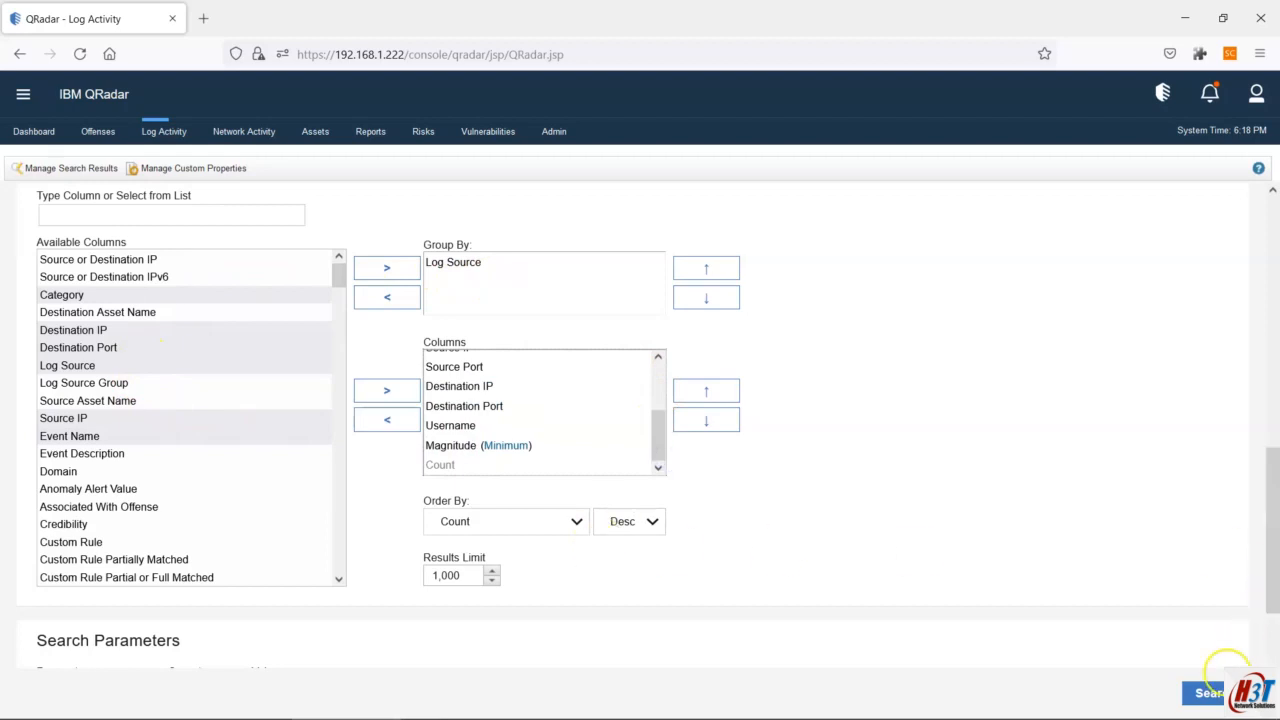
click(1203, 694)
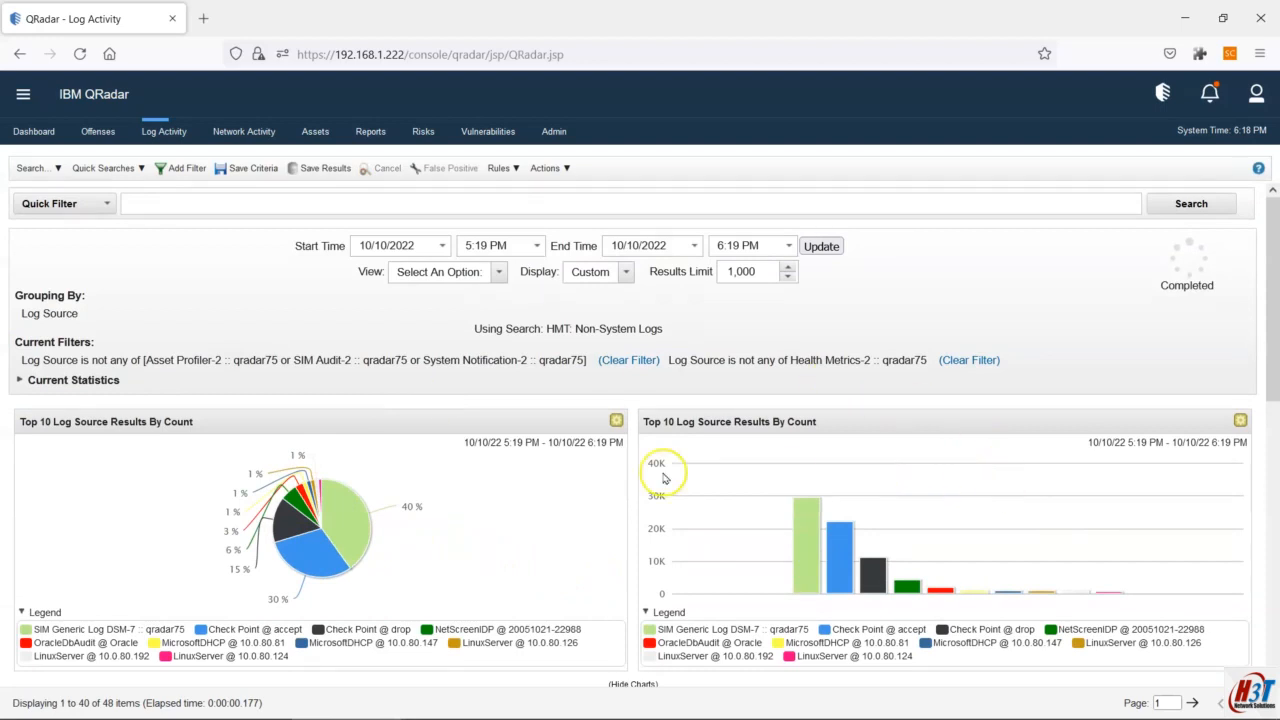
Step: Widen the Log Source column in the grouped results and select the SIM Generic Log DSM-7 row
drag(1272, 390, 1275, 524)
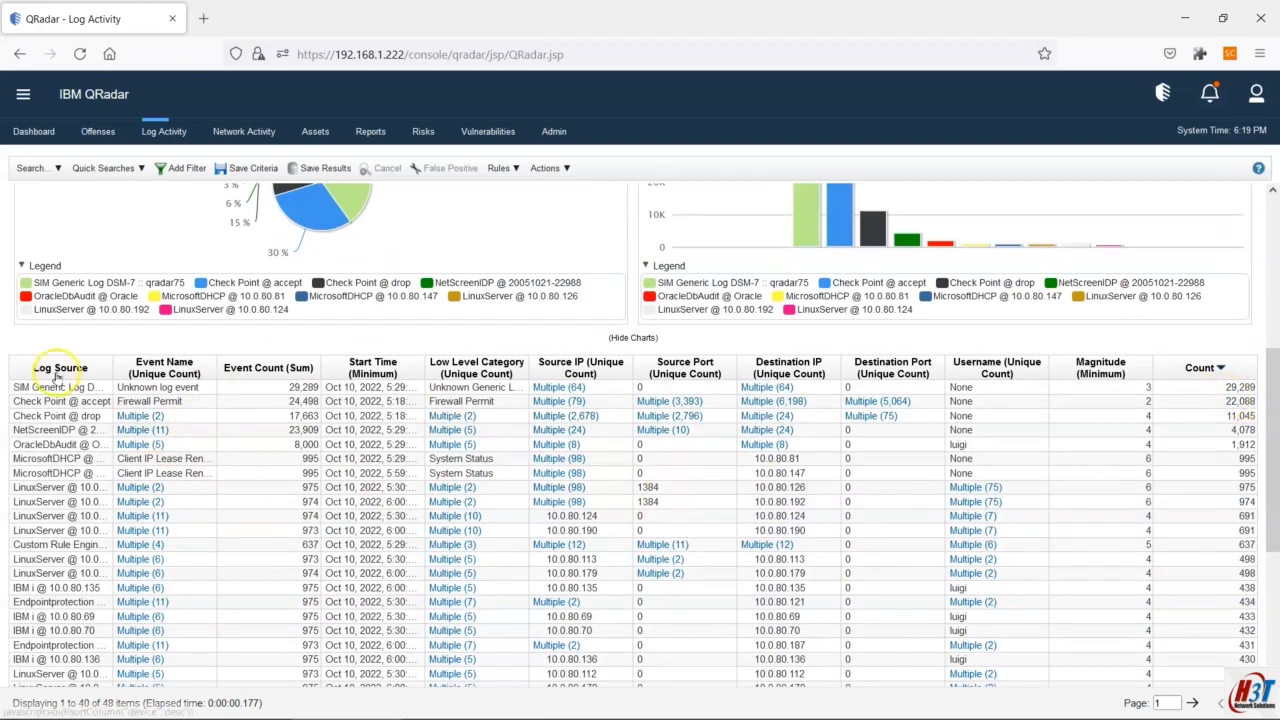
drag(112, 367, 173, 370)
click(133, 390)
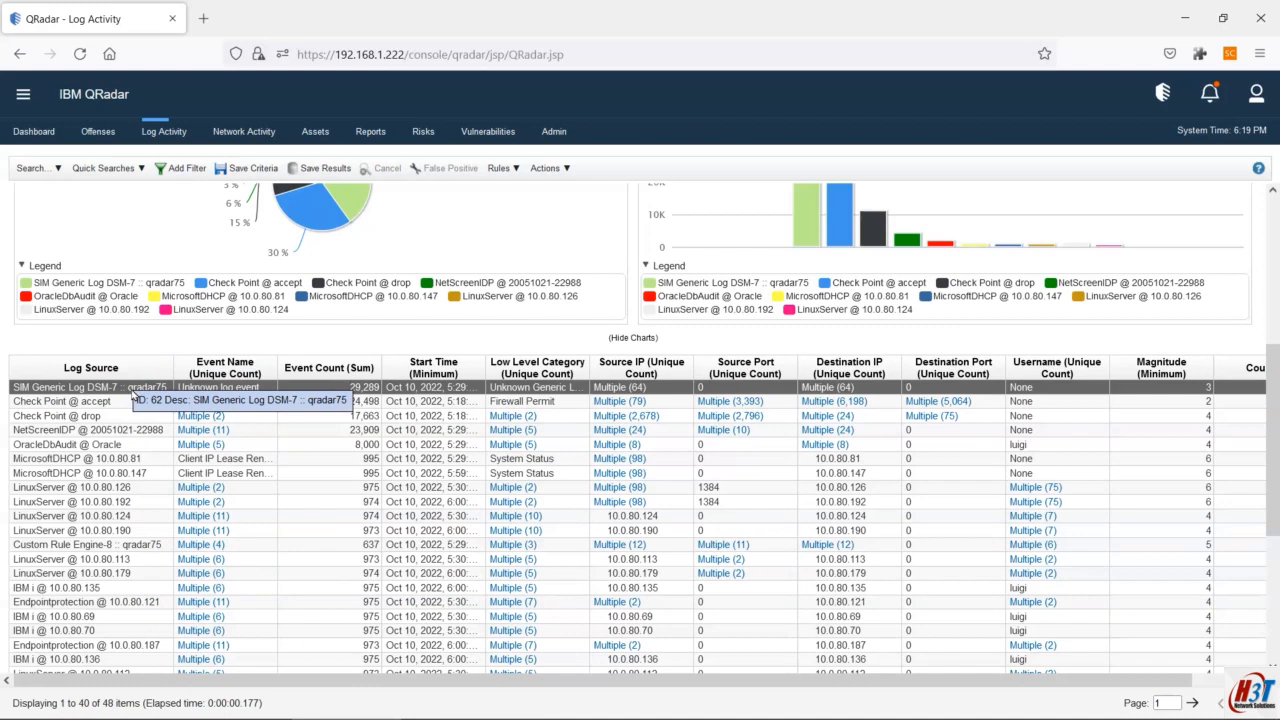
click(103, 397)
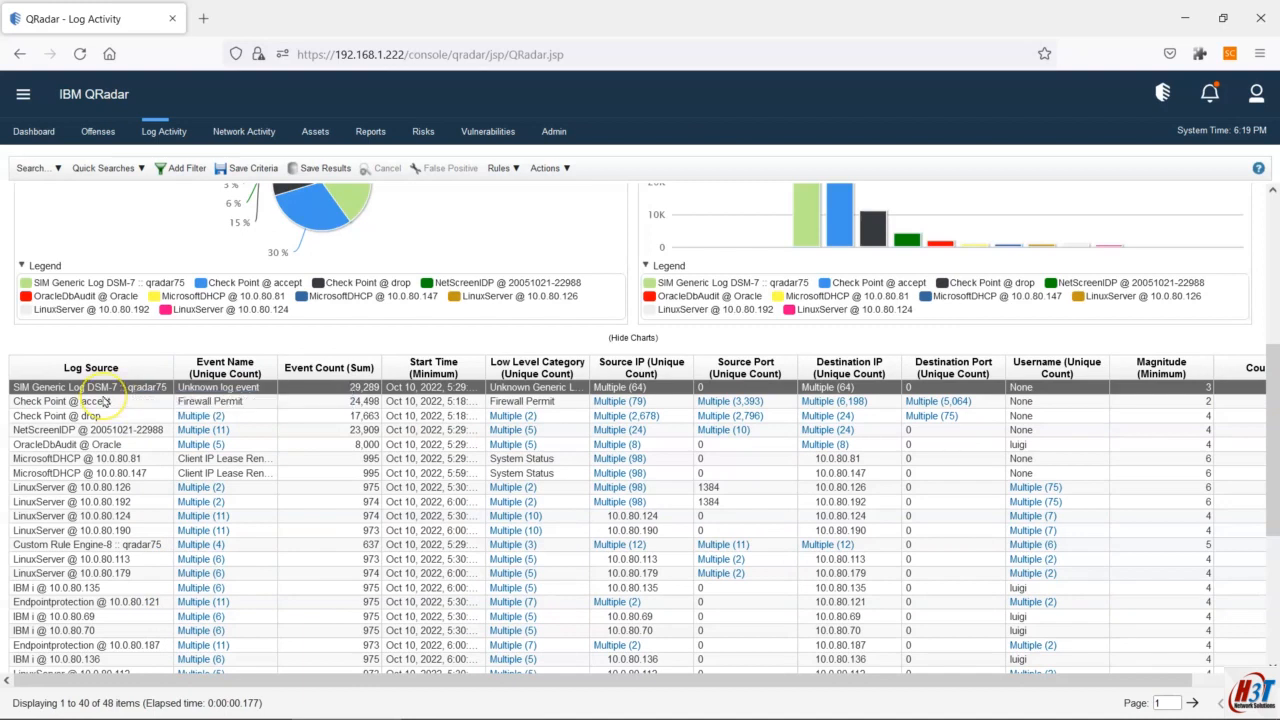
click(121, 395)
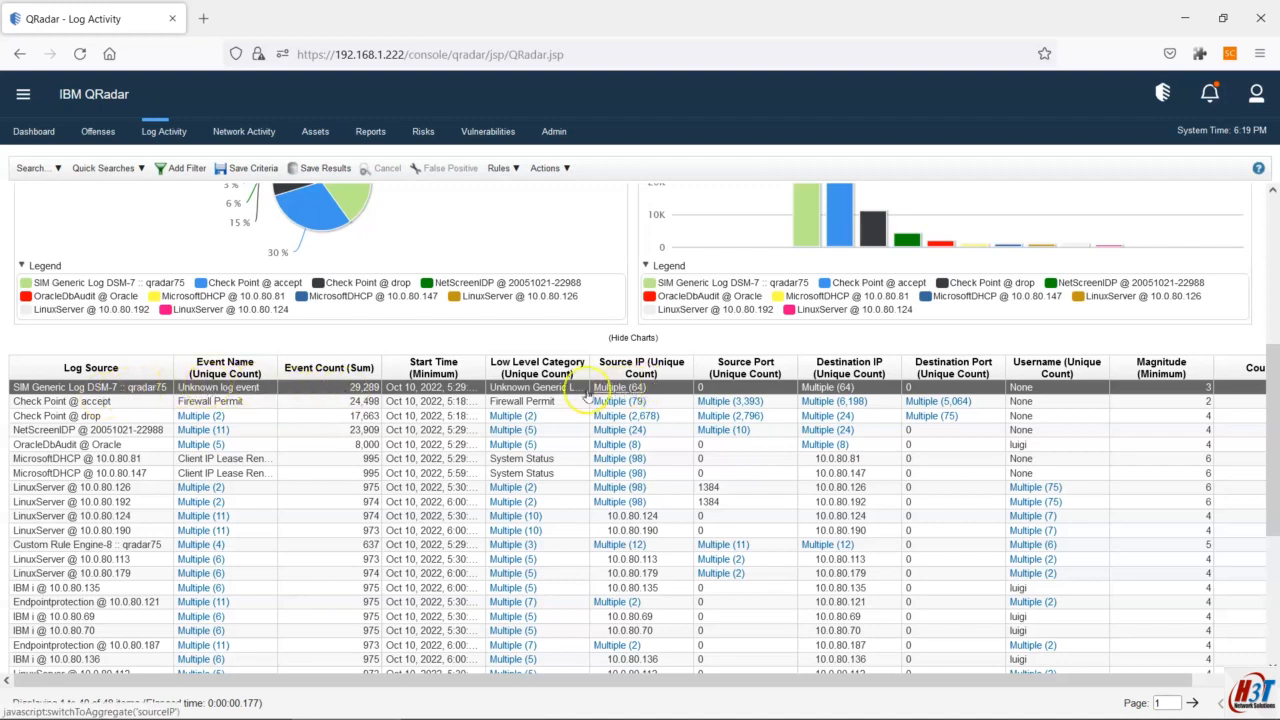
Step: Compare the Top 10 Log Source charts with the SIM Generic Log DSM-7 row across all result columns
drag(1275, 362, 1275, 280)
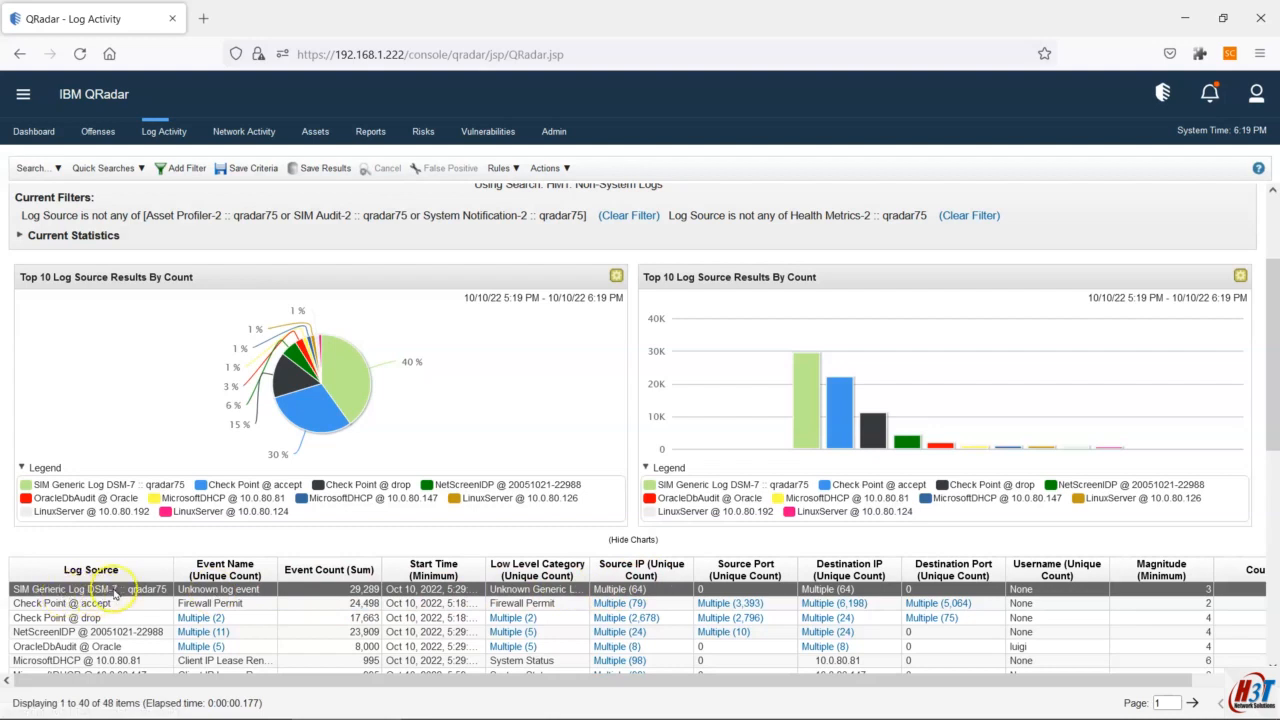
drag(1272, 425, 1275, 470)
drag(1162, 680, 1216, 680)
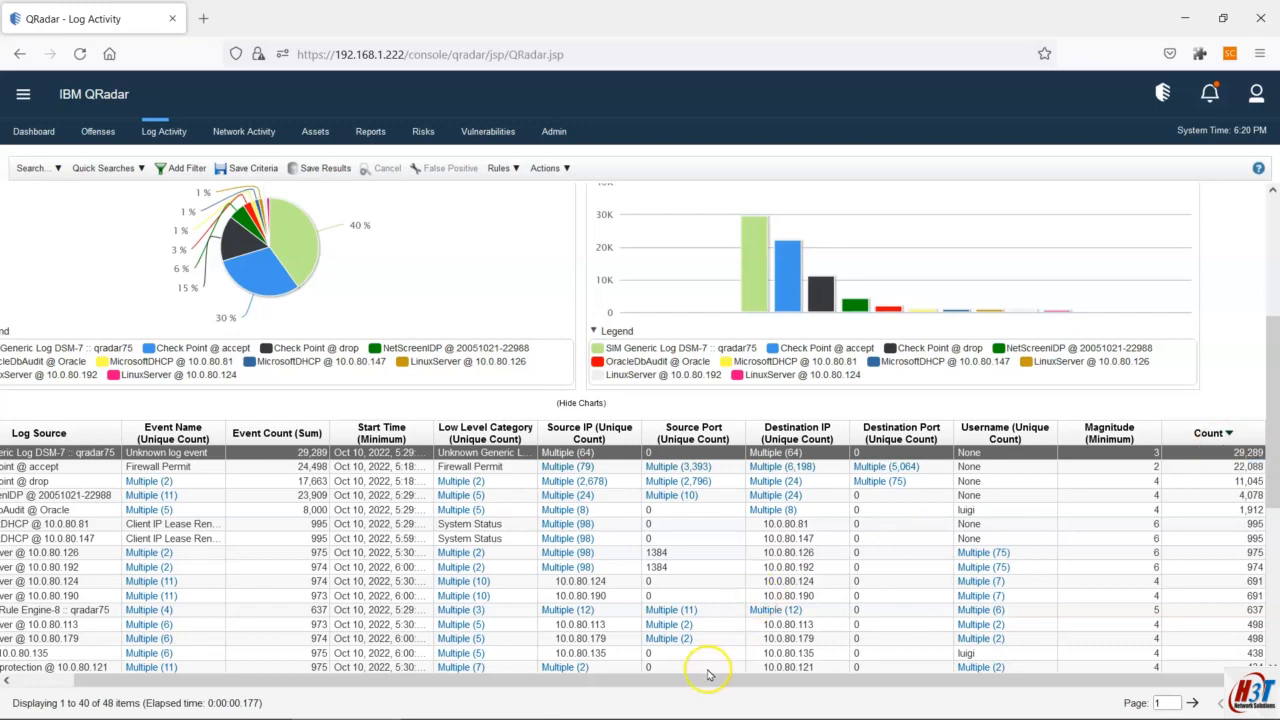
drag(700, 679, 565, 690)
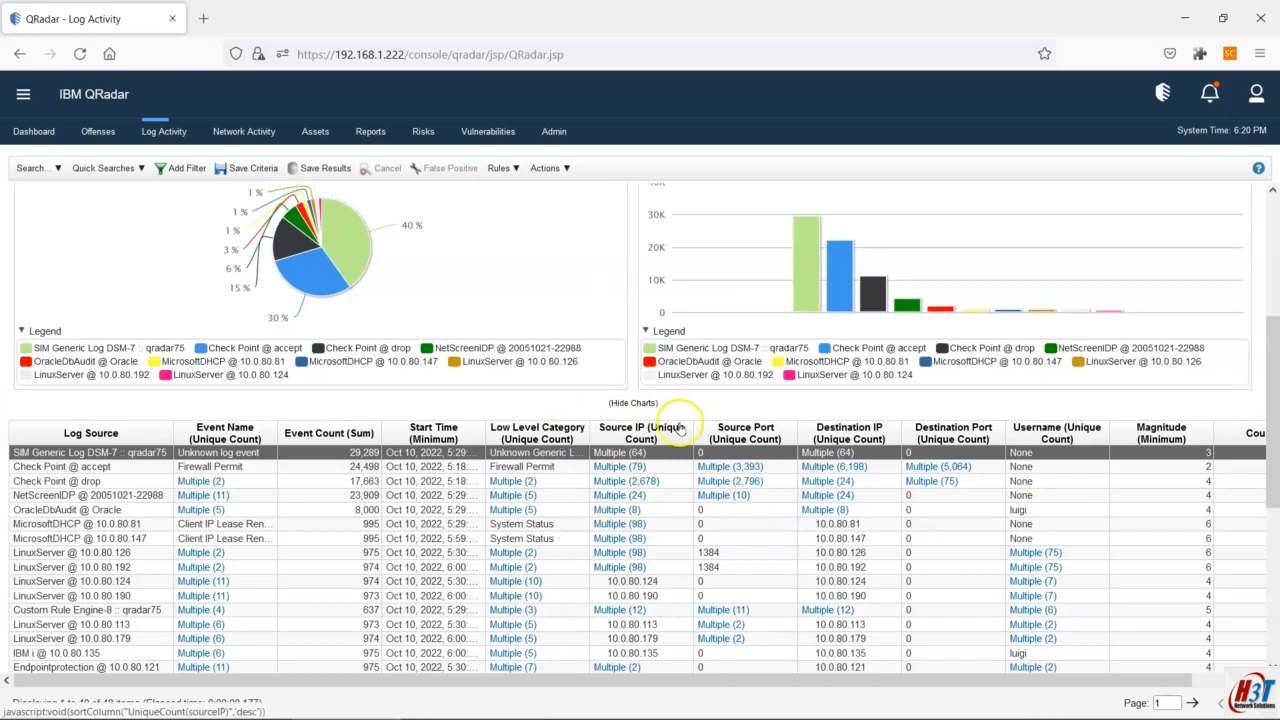
Step: Select the Check Point @ accept row and examine its unique counts and total count
mouse_move(1274, 414)
mouse_down()
mouse_move(1275, 333)
mouse_move(1276, 433)
mouse_up()
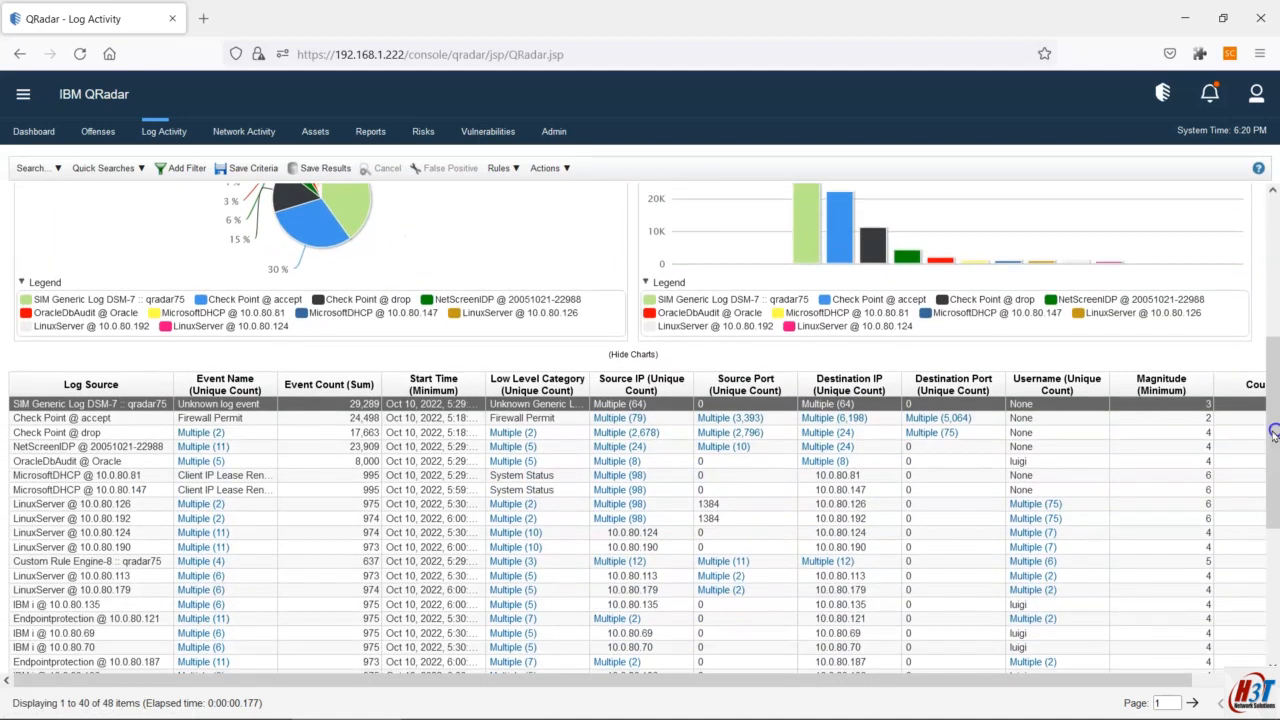
click(150, 419)
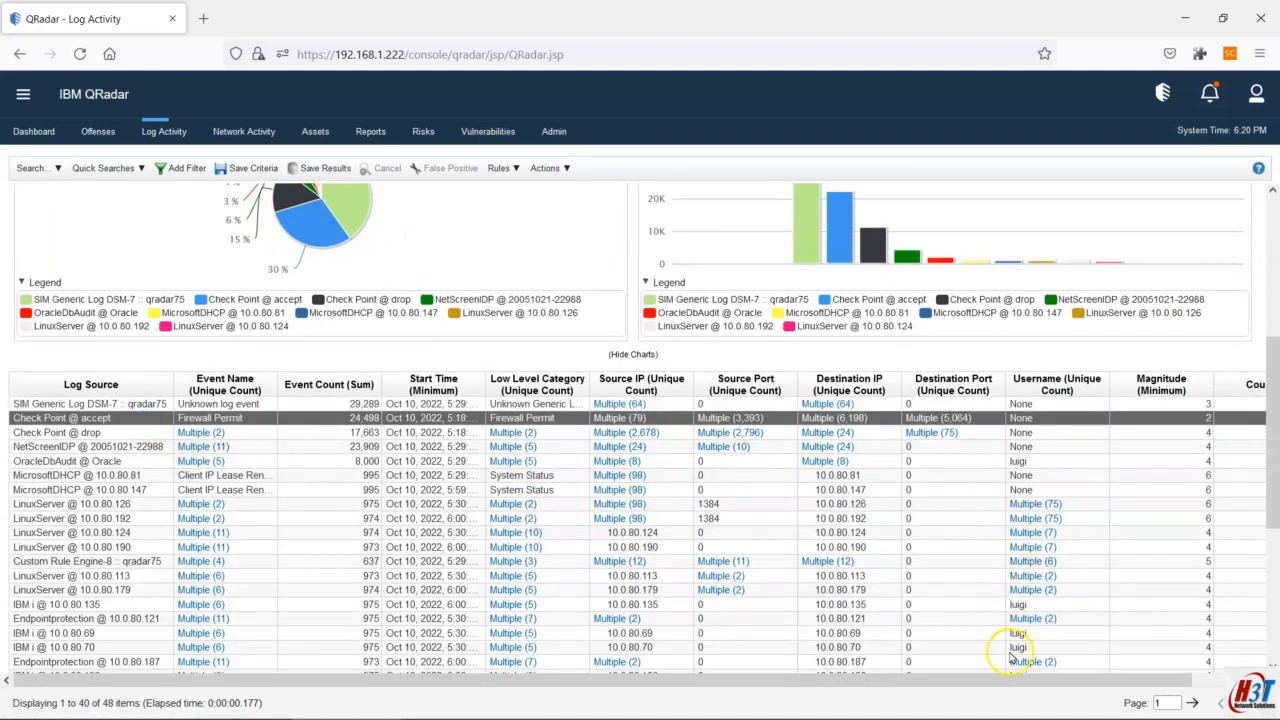
drag(1035, 679, 1108, 690)
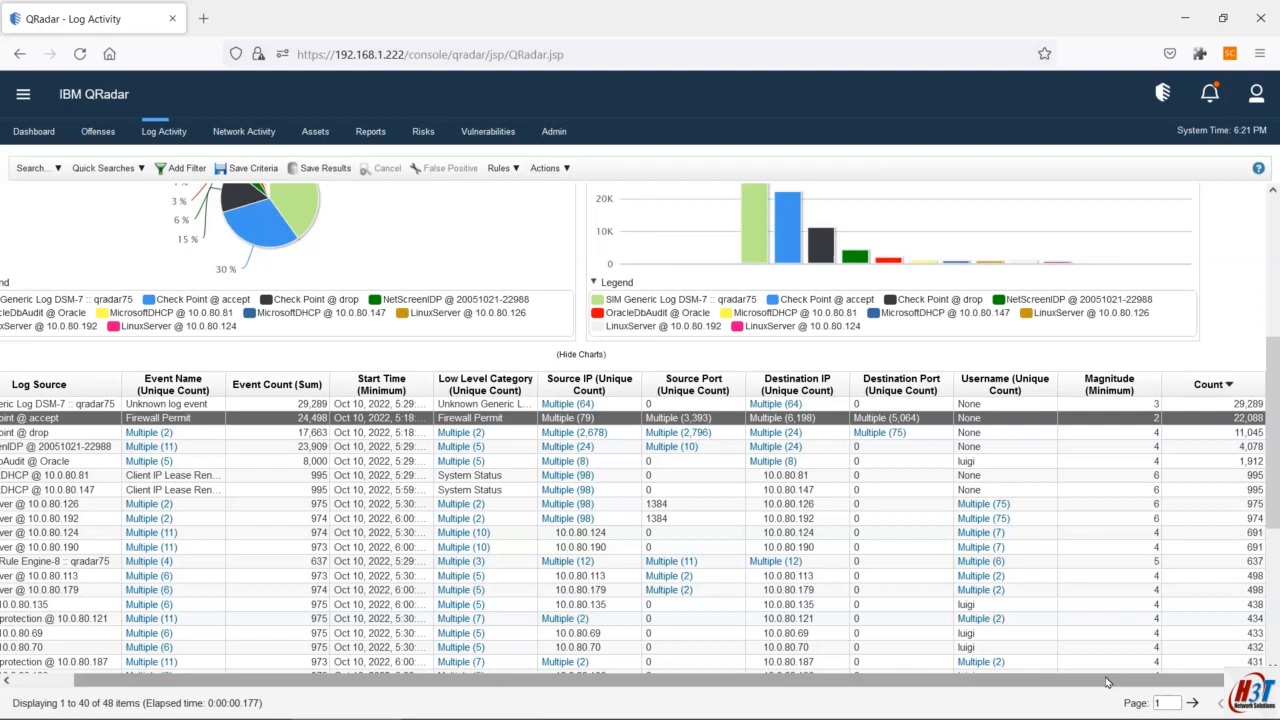
Step: Compare the Top 10 Log Source pie and bar charts with the rows of the grouped results
drag(980, 682, 845, 683)
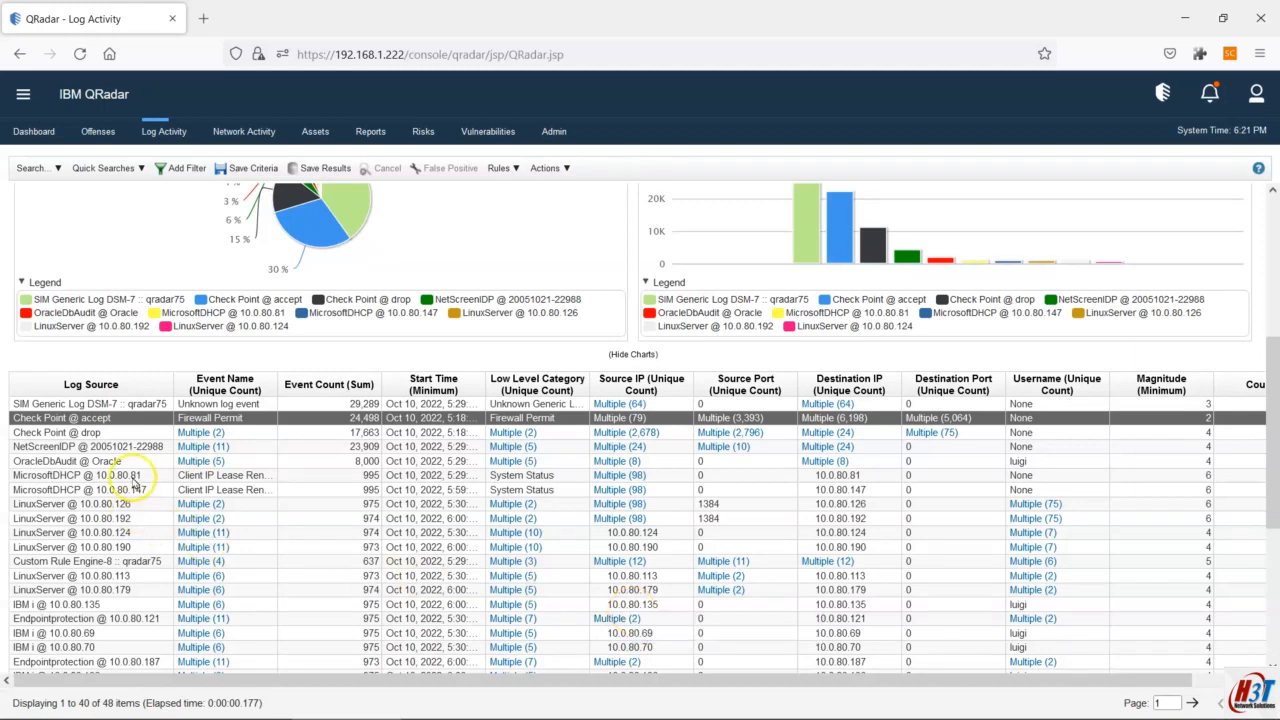
drag(1274, 500, 1275, 464)
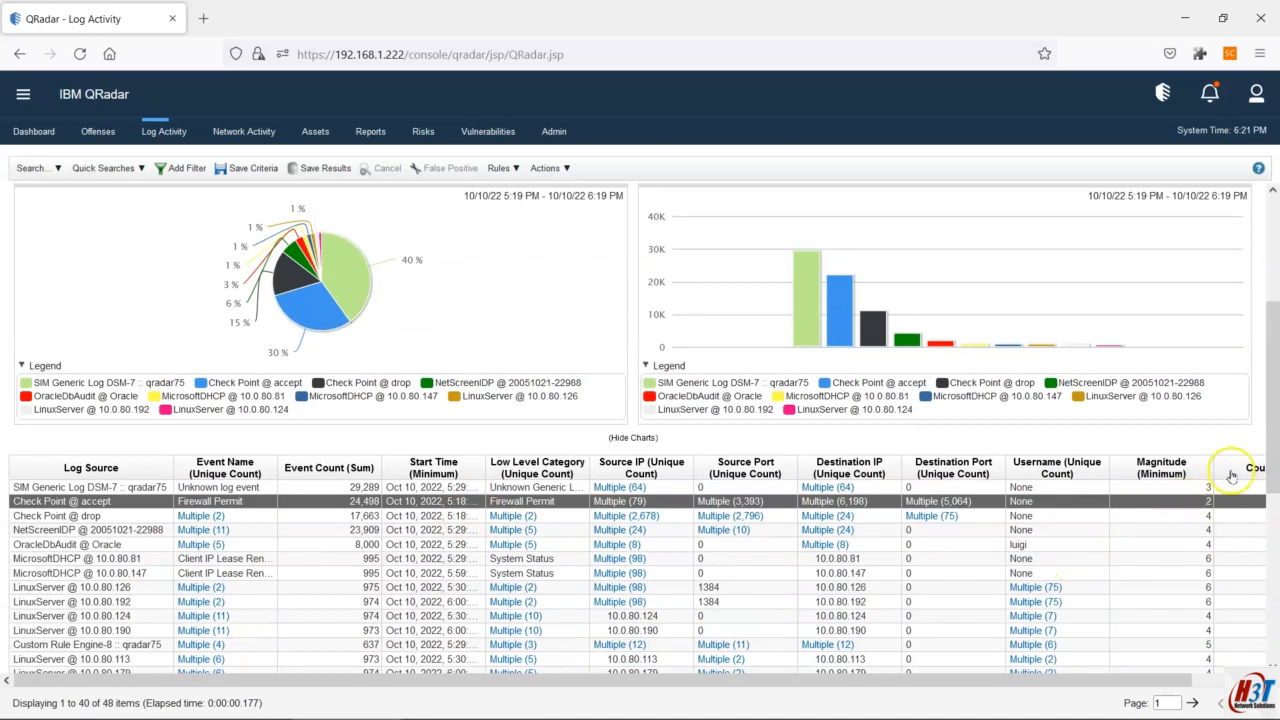
scroll(700, 450, up, 3)
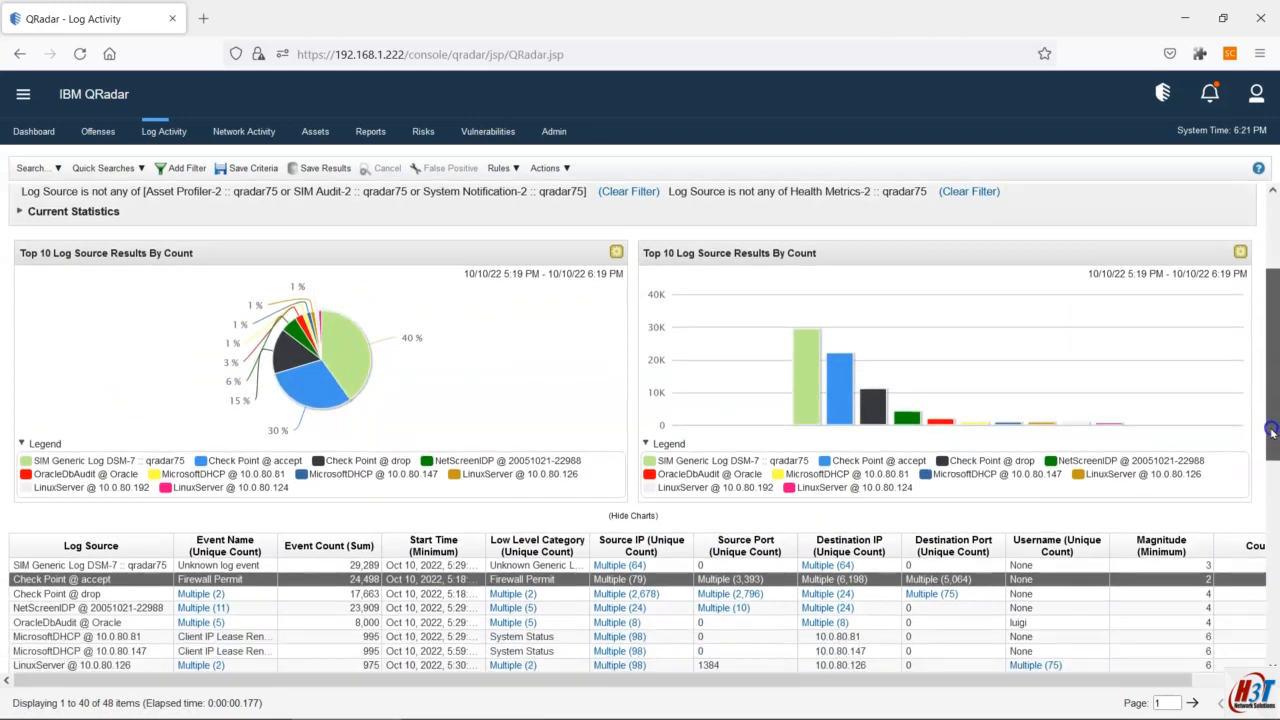
scroll(1268, 432, down, 2)
mouse_move(365, 291)
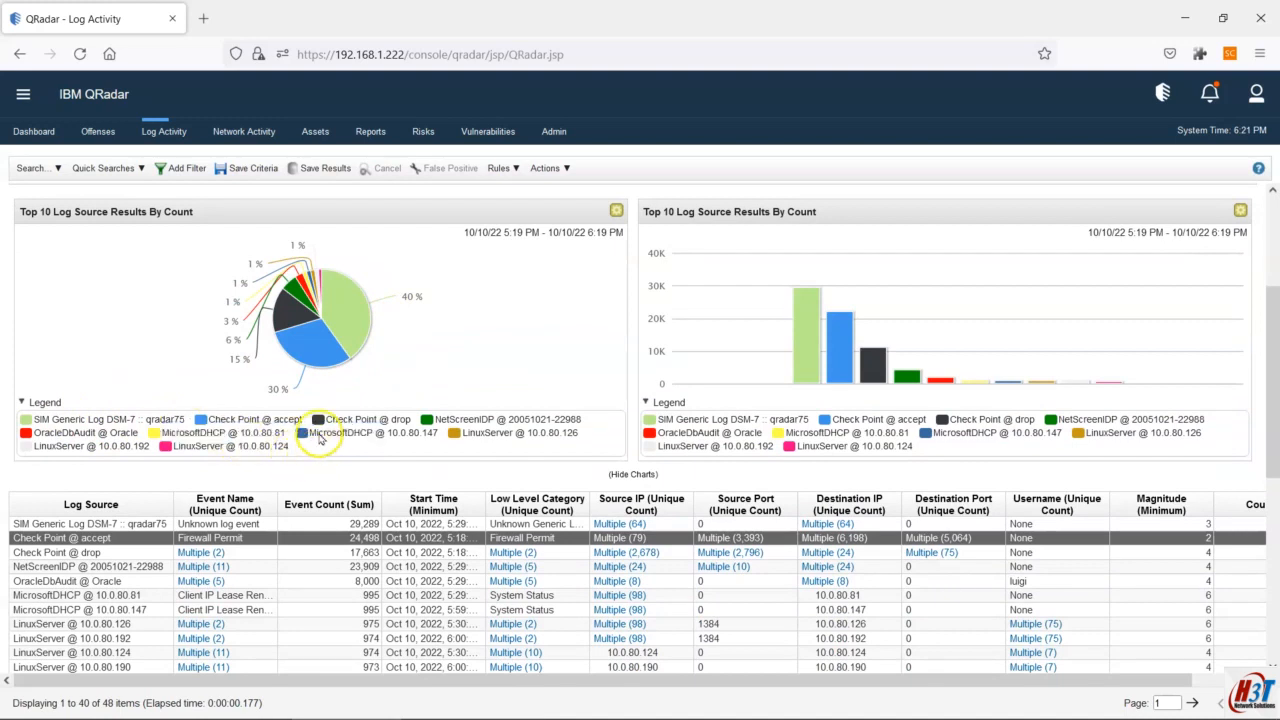
mouse_move(328, 298)
Step: Configure the Top 10 Log Source bar chart as a Time Series chart, keeping Count as the value to graph
drag(1266, 366, 1250, 333)
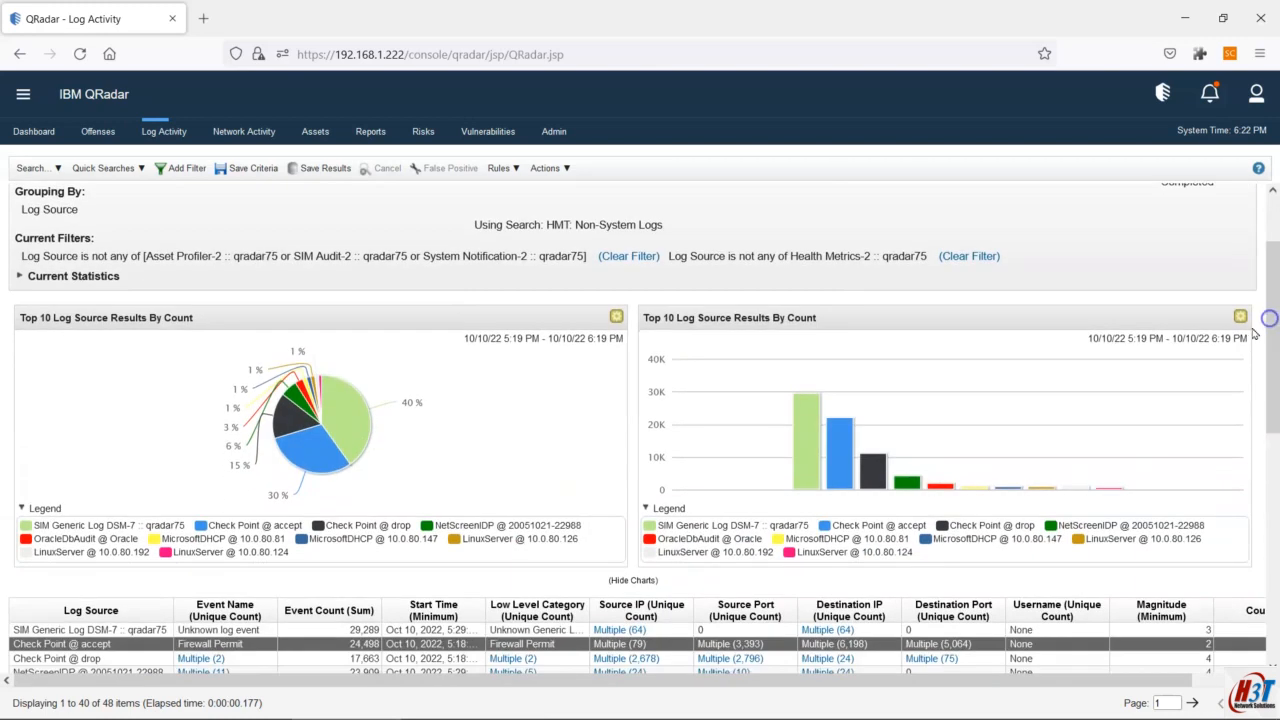
click(1241, 318)
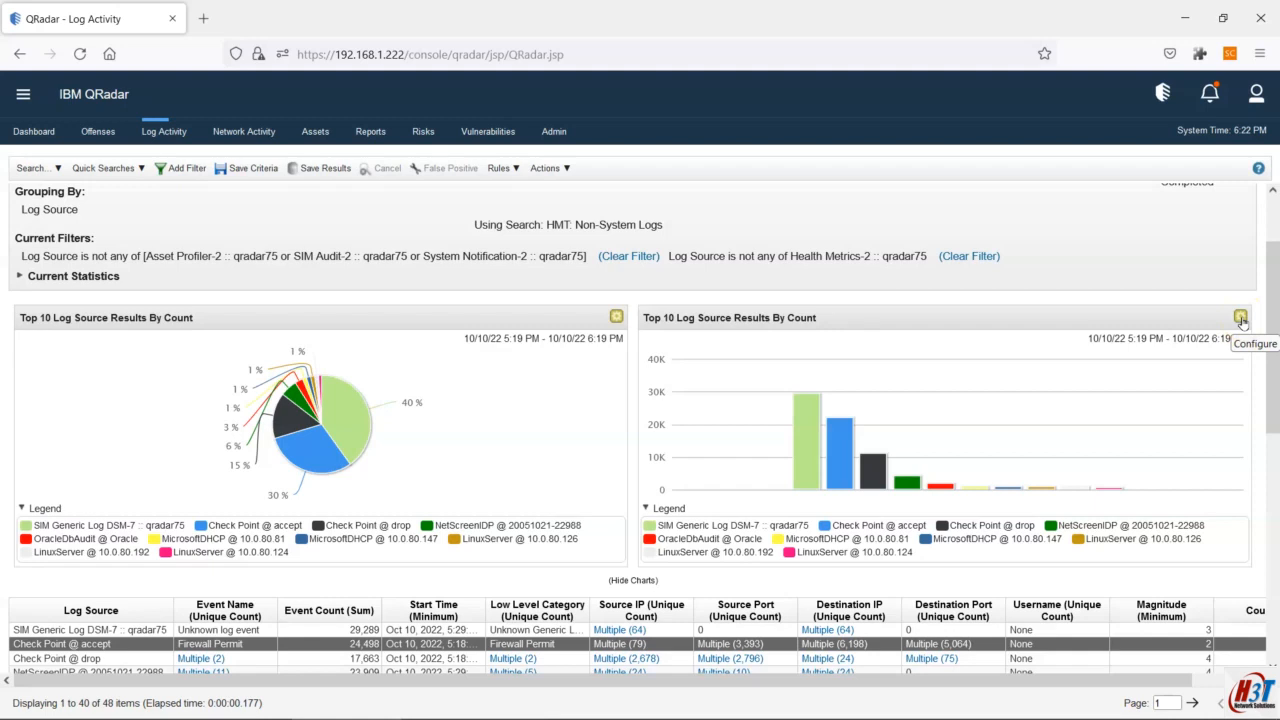
click(1241, 318)
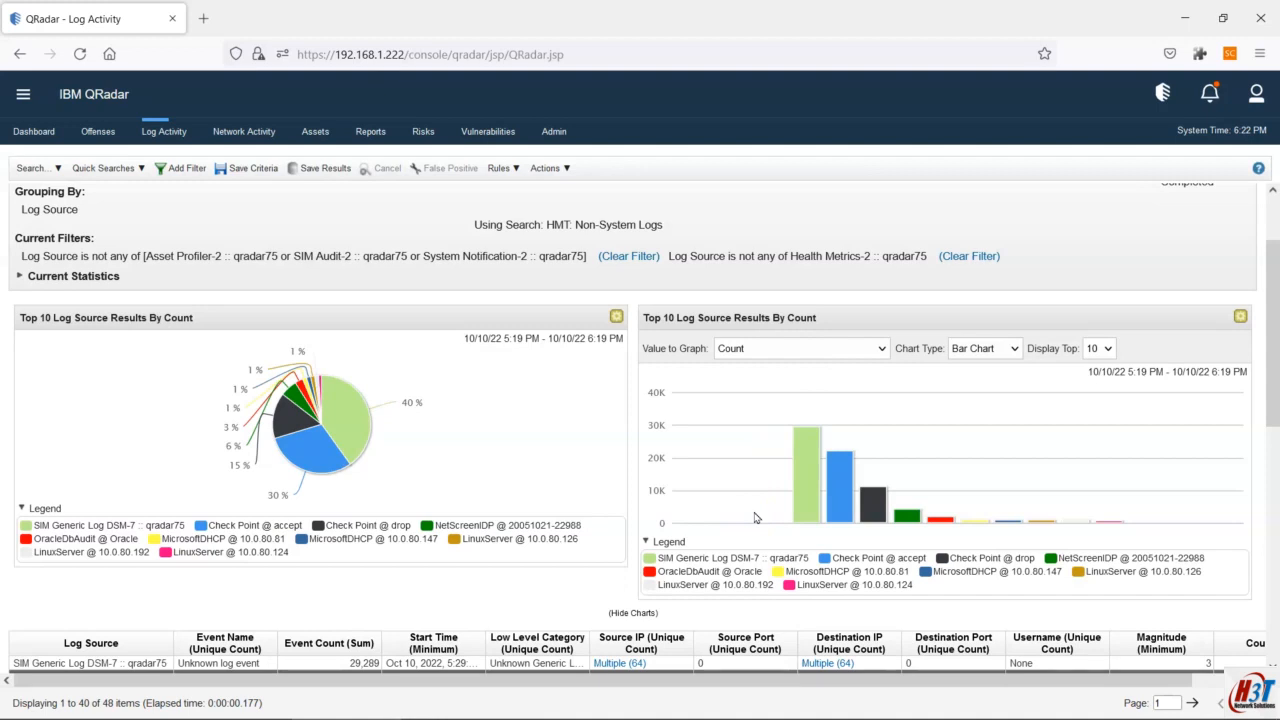
click(795, 349)
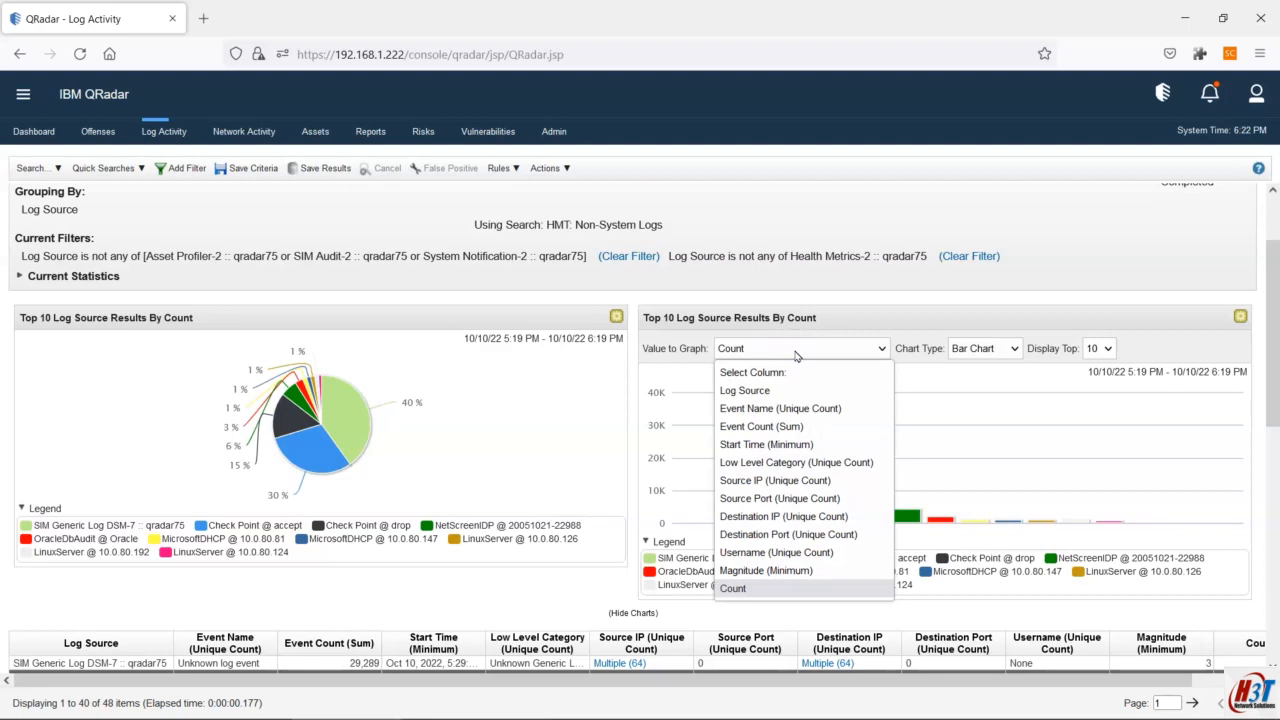
click(795, 349)
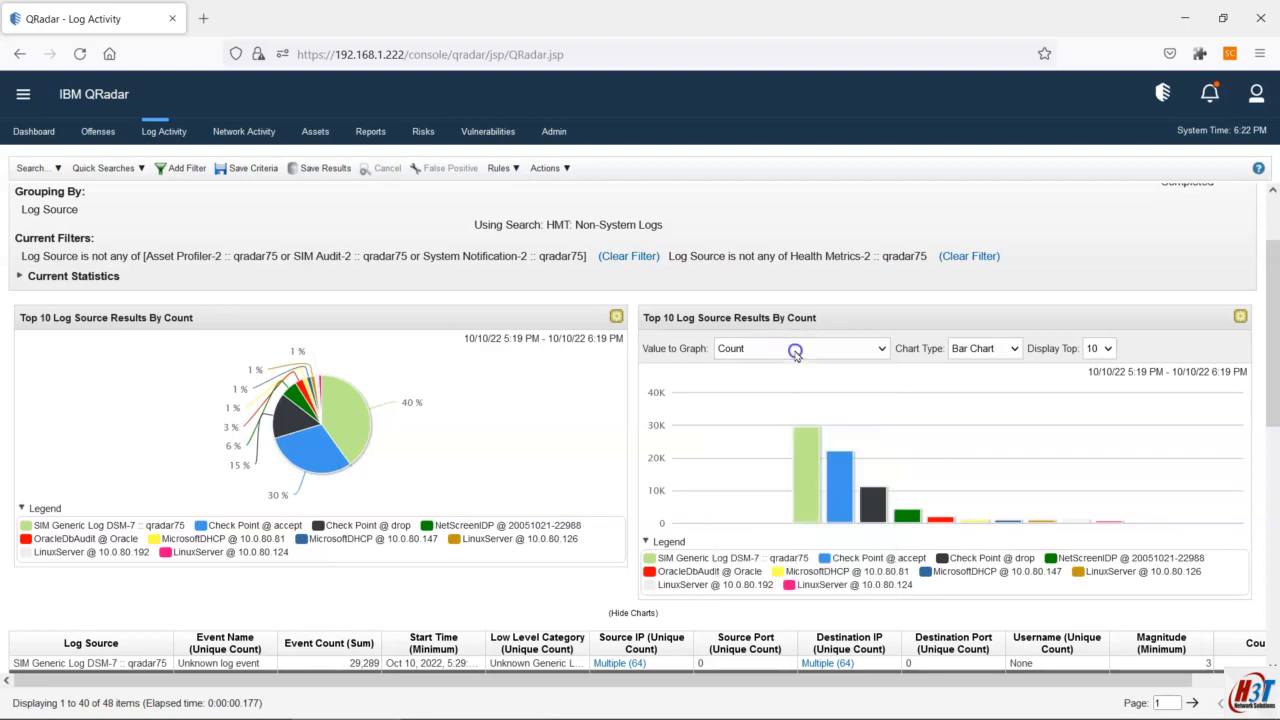
click(1000, 349)
click(986, 428)
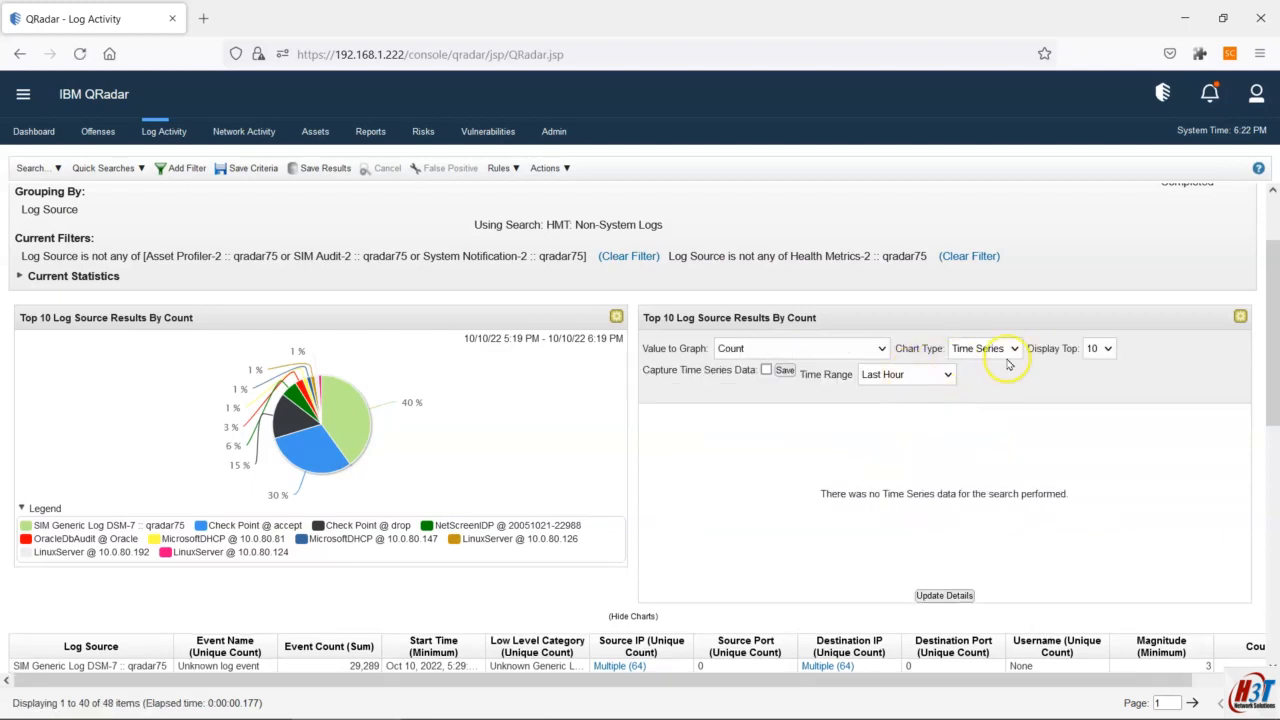
Step: Review the values that can be graphed in the time series chart against the result columns
click(789, 352)
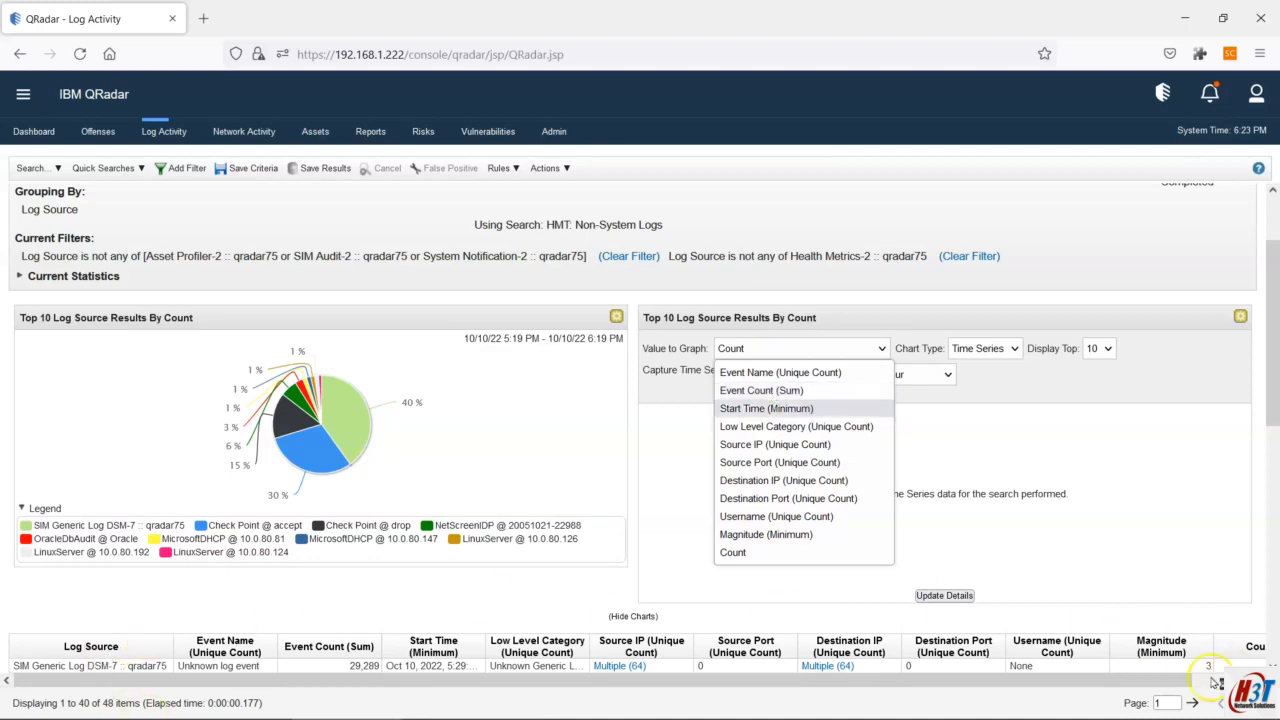
click(1178, 680)
drag(1178, 680, 1134, 685)
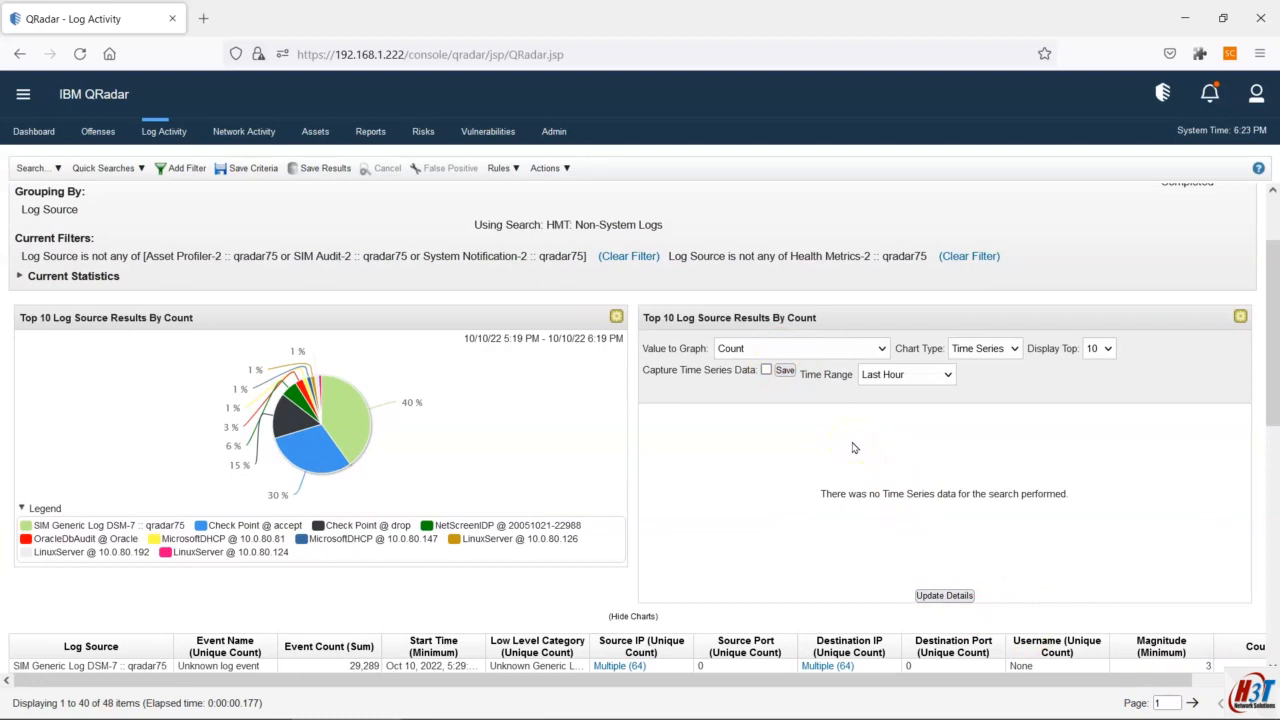
click(837, 348)
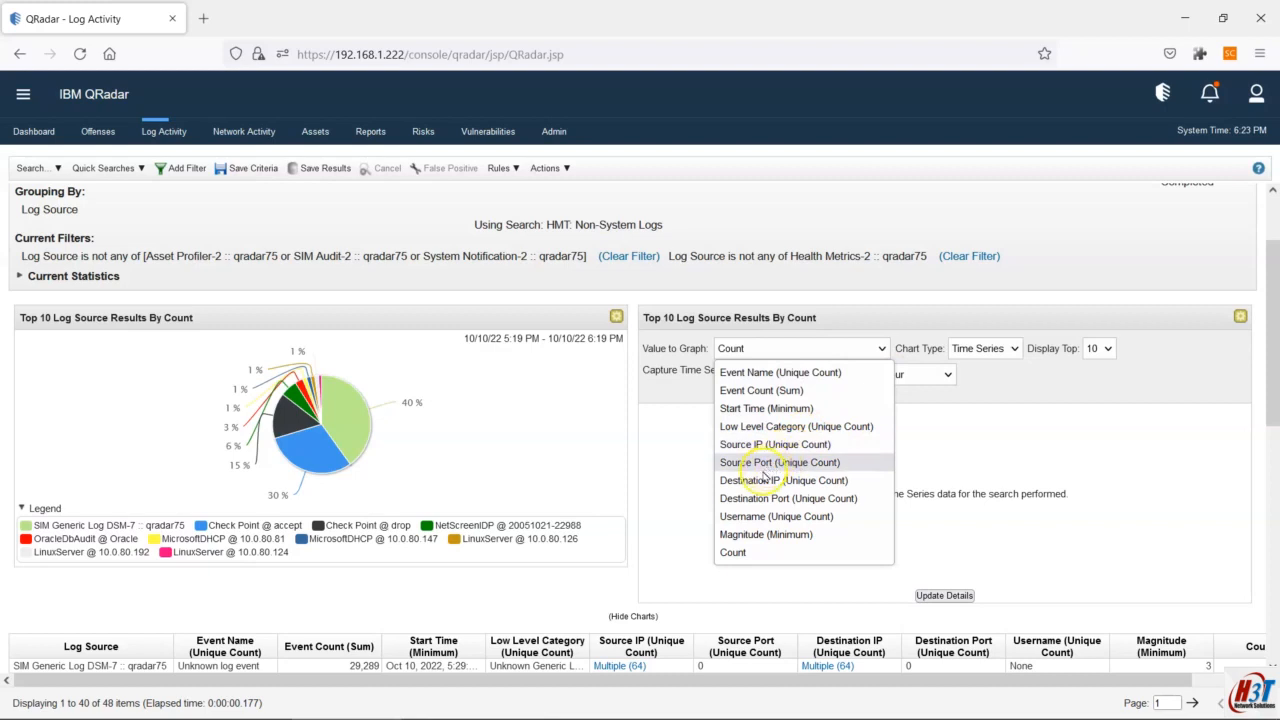
click(985, 462)
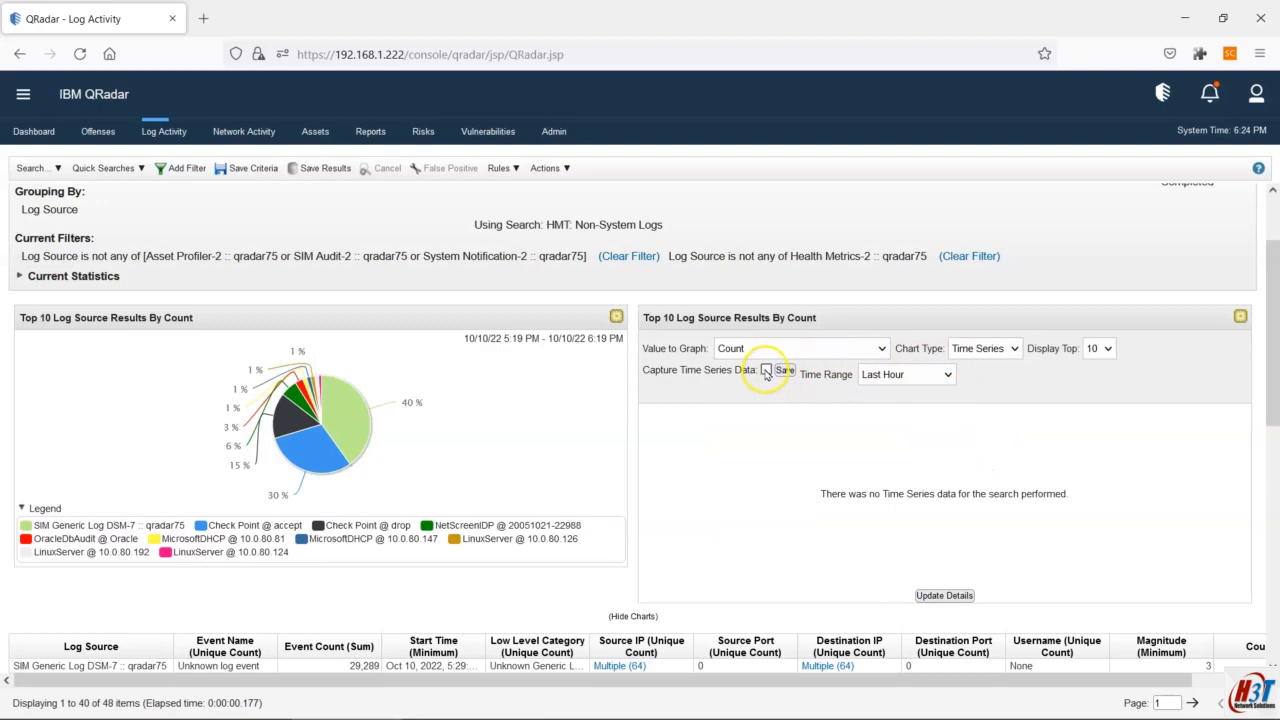
Step: Enable time series data capture for the chart and include the search being saved in the dashboard
click(766, 371)
click(785, 371)
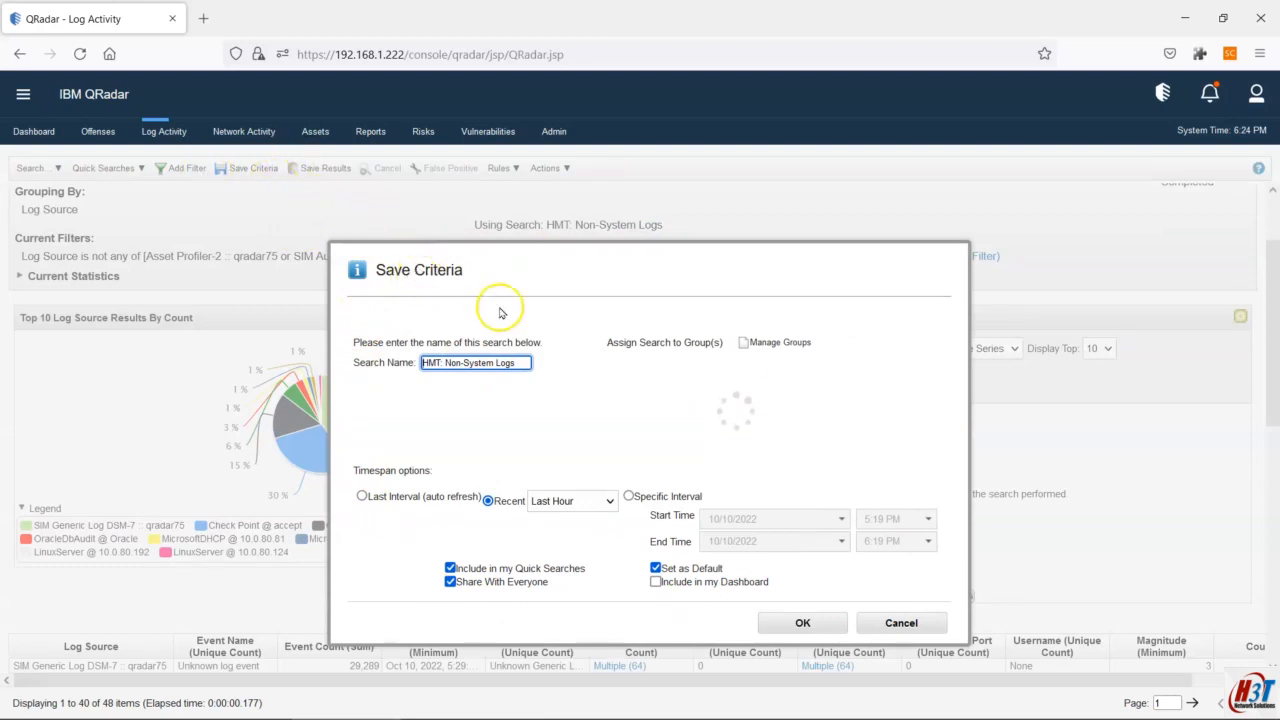
click(662, 583)
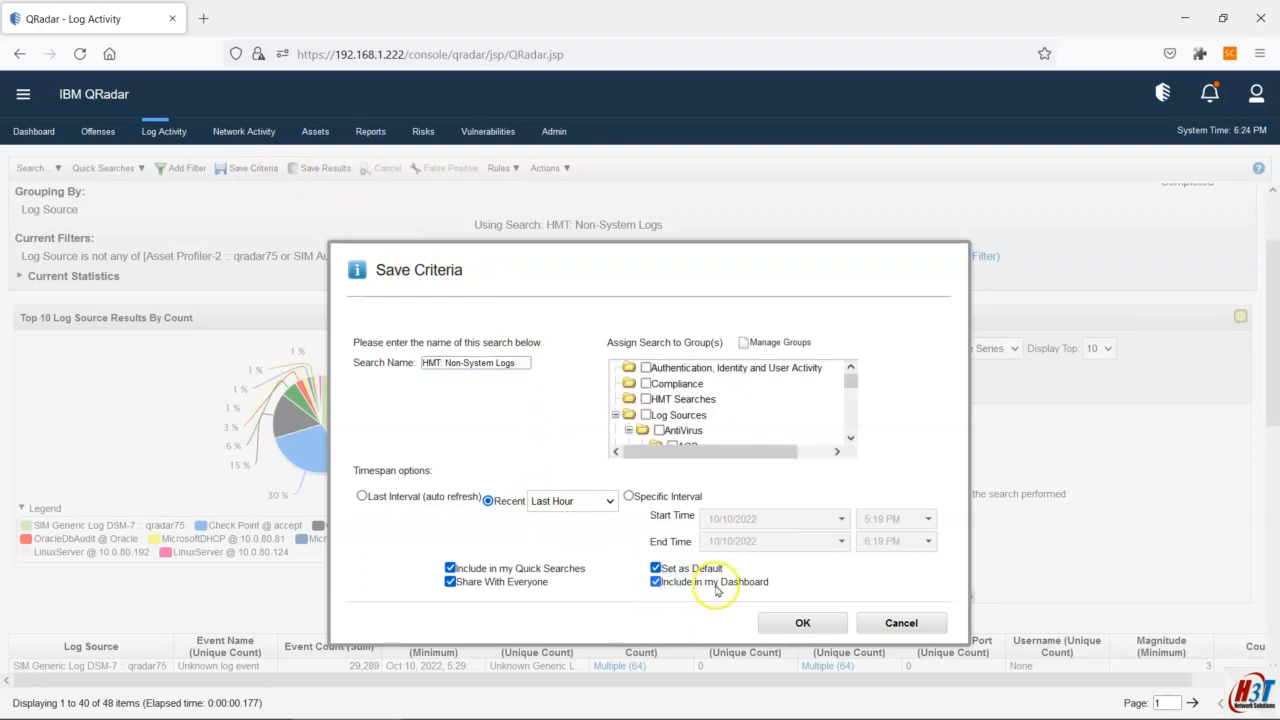
Step: Name the search HMT: Non-System Logs - Time Series in the save criteria
click(448, 363)
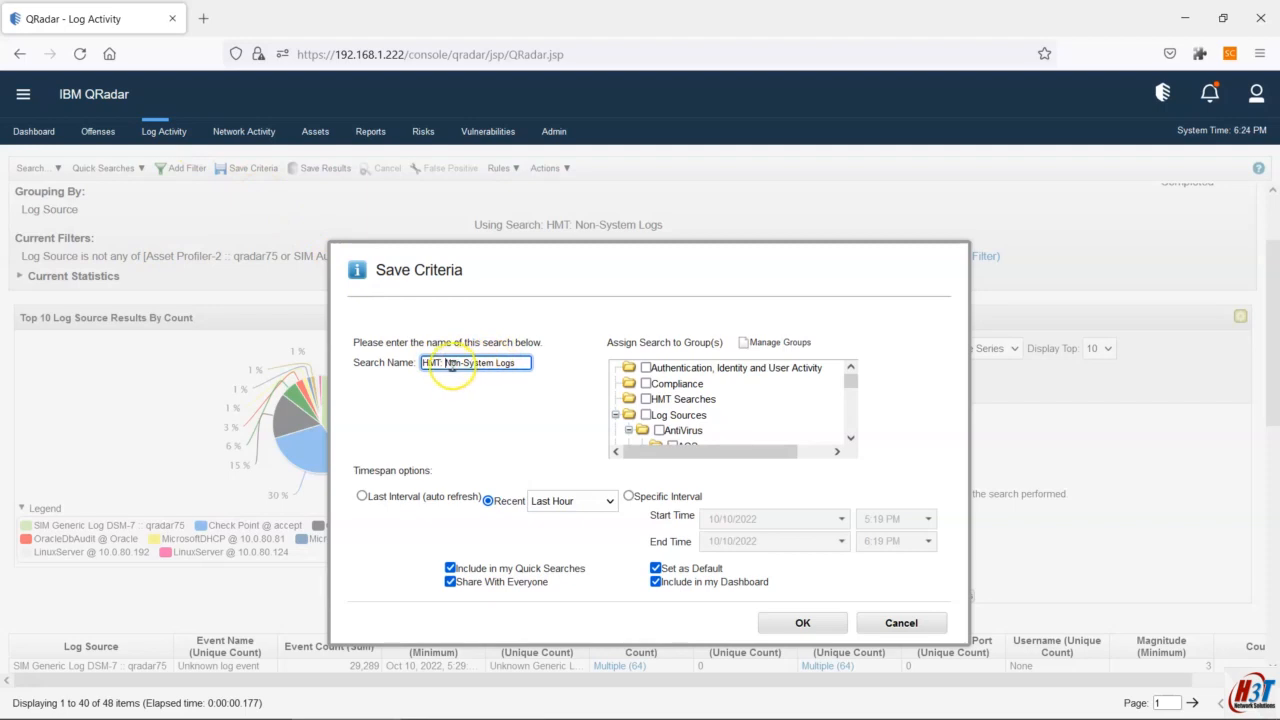
click(515, 363)
click(459, 366)
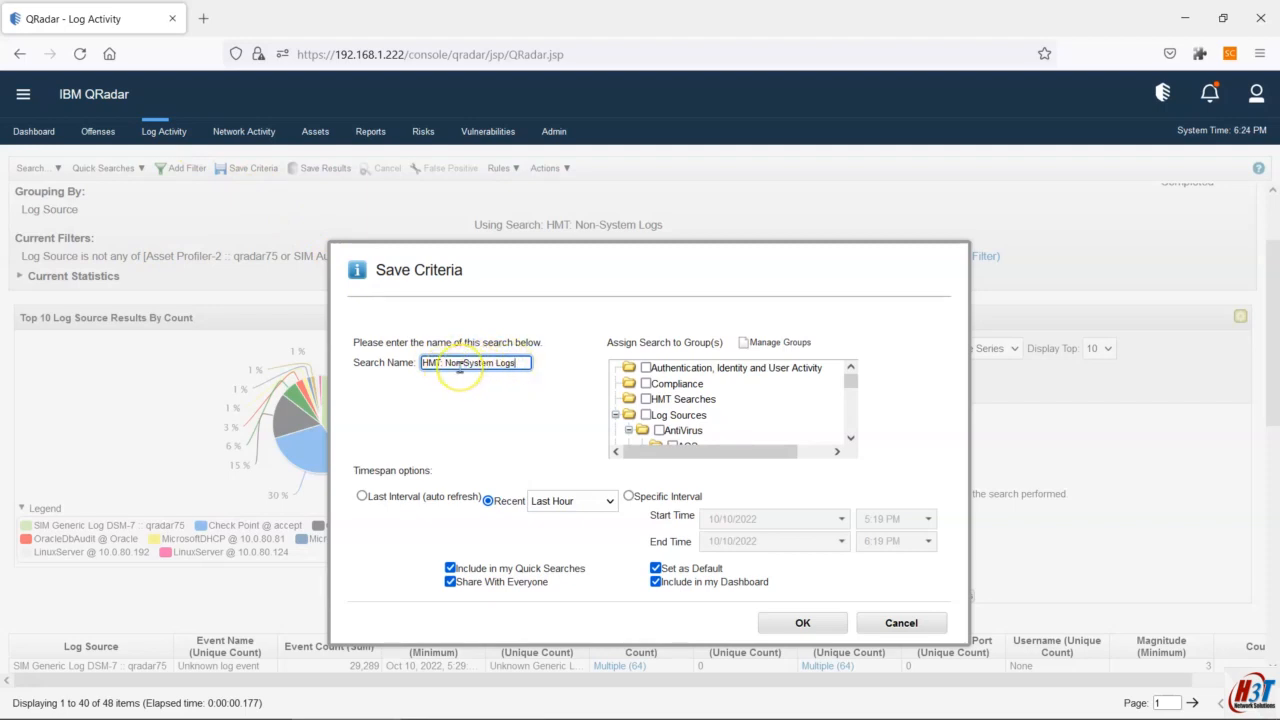
text(- Time Ser)
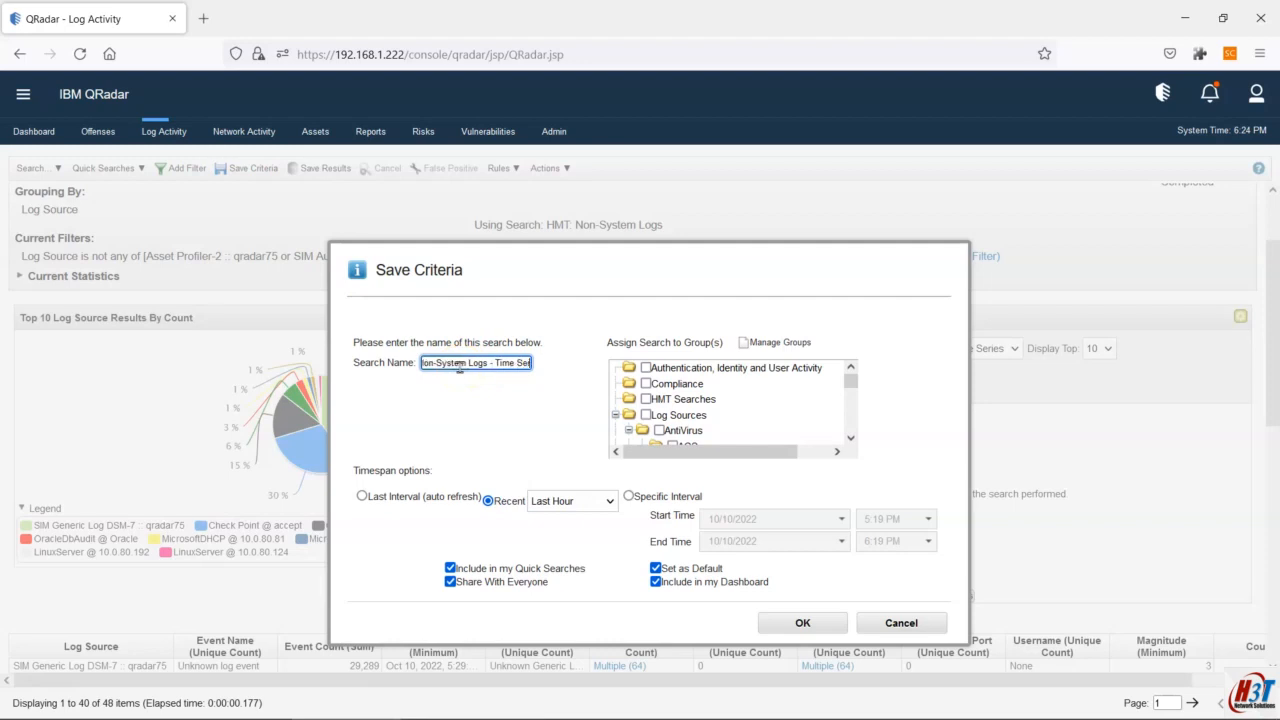
text(ies)
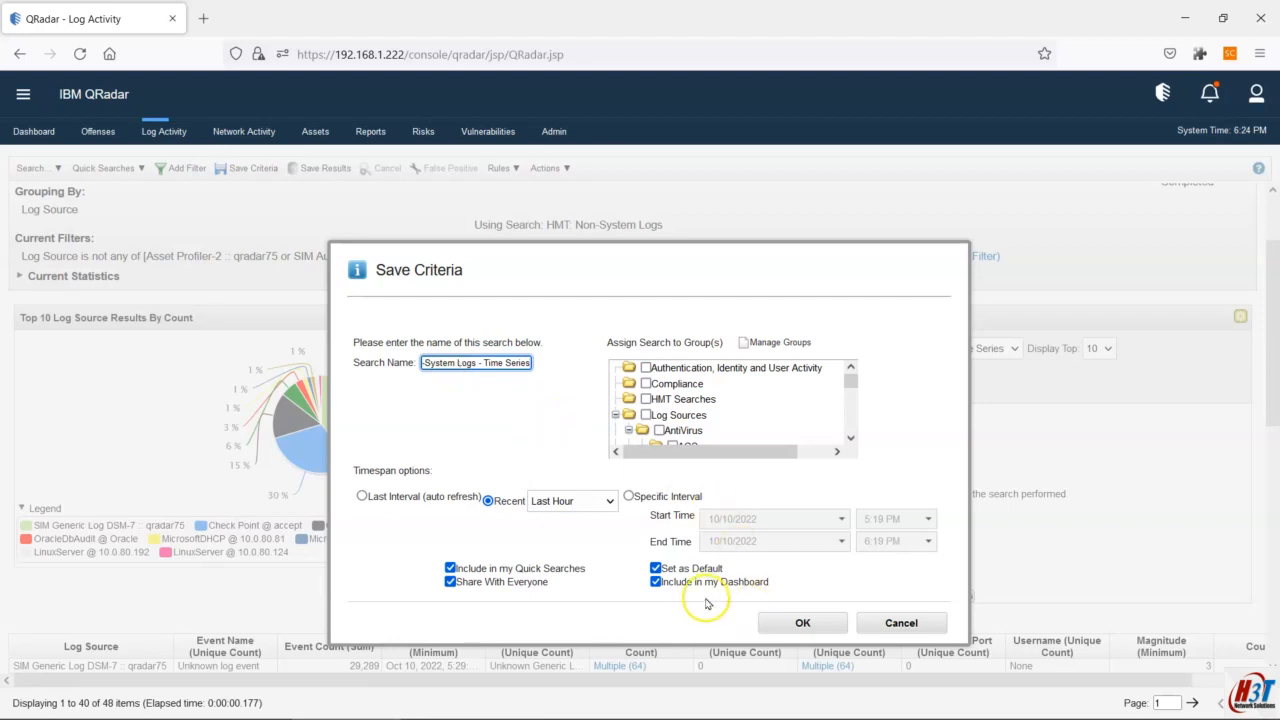
Step: Assign the search to the HMT Searches group, turn off Set as Default, and save the criteria
click(646, 399)
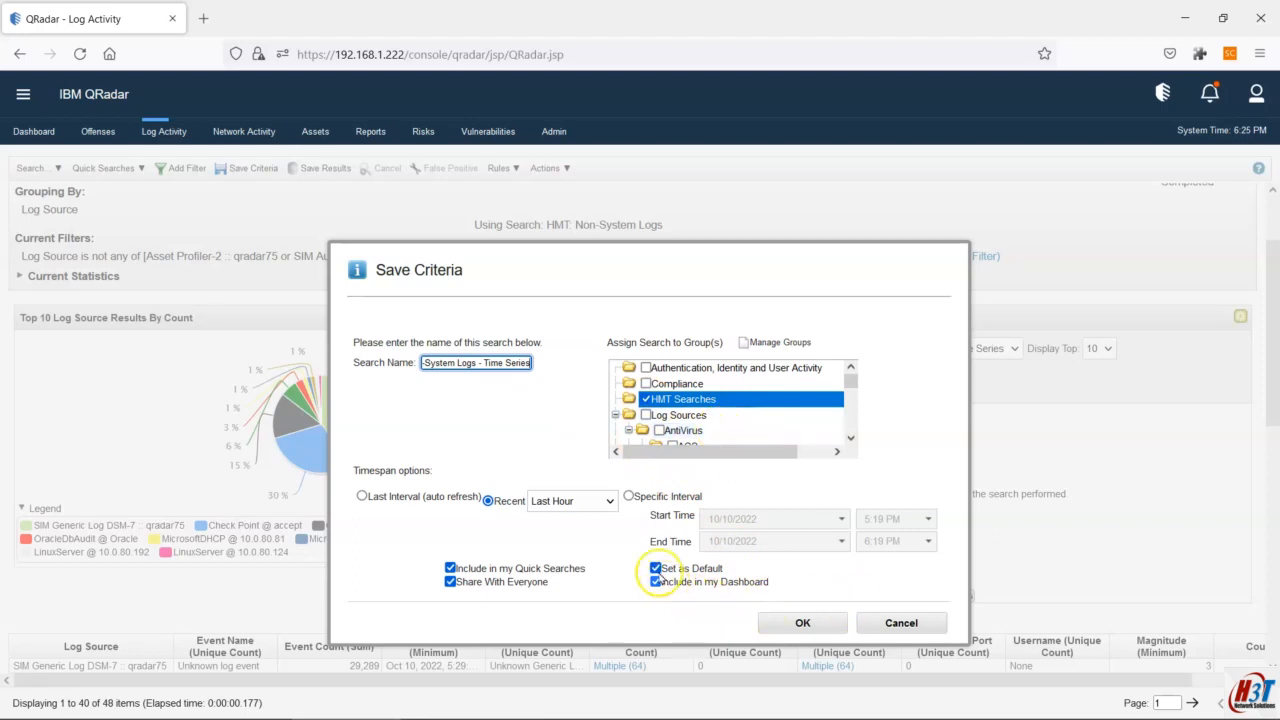
click(655, 568)
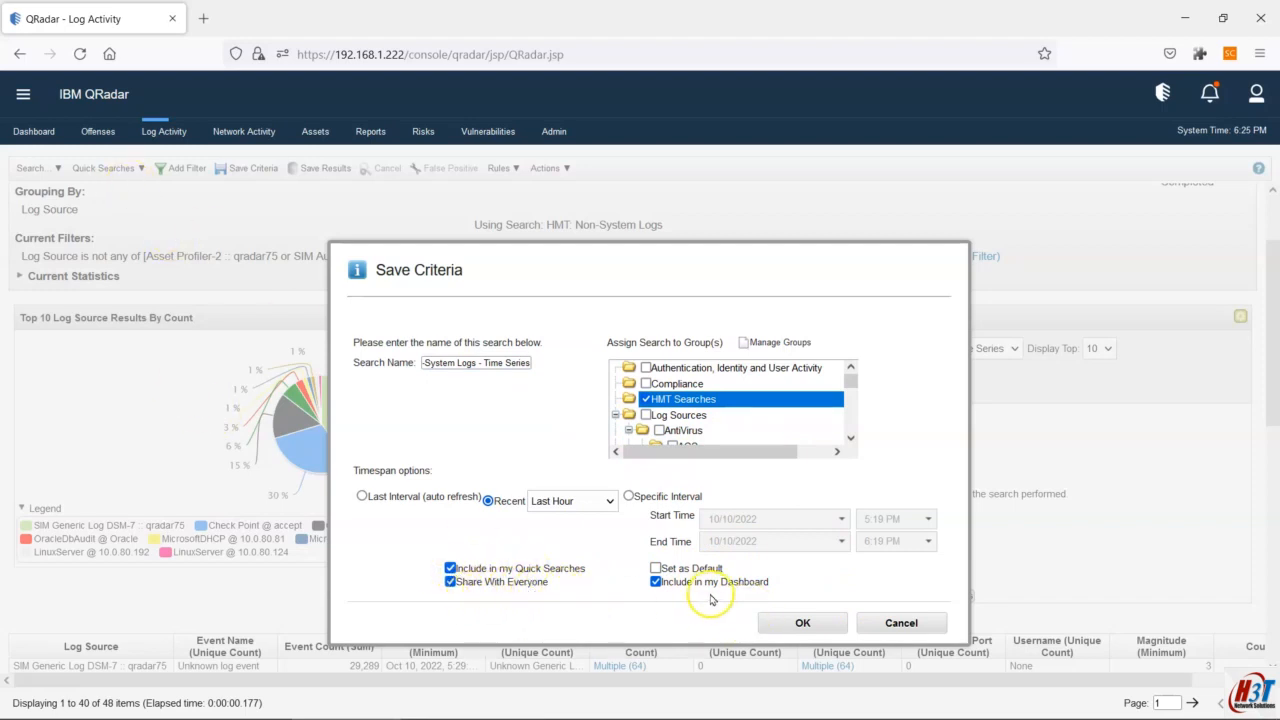
click(805, 622)
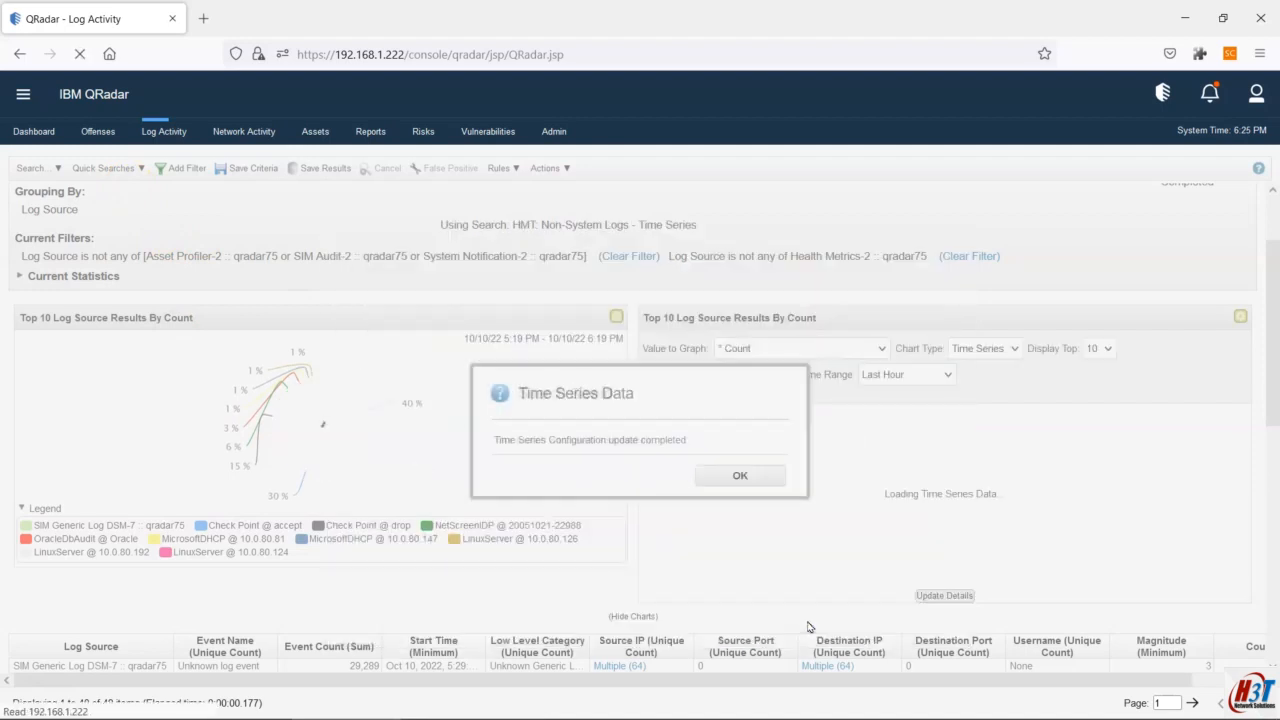
click(737, 476)
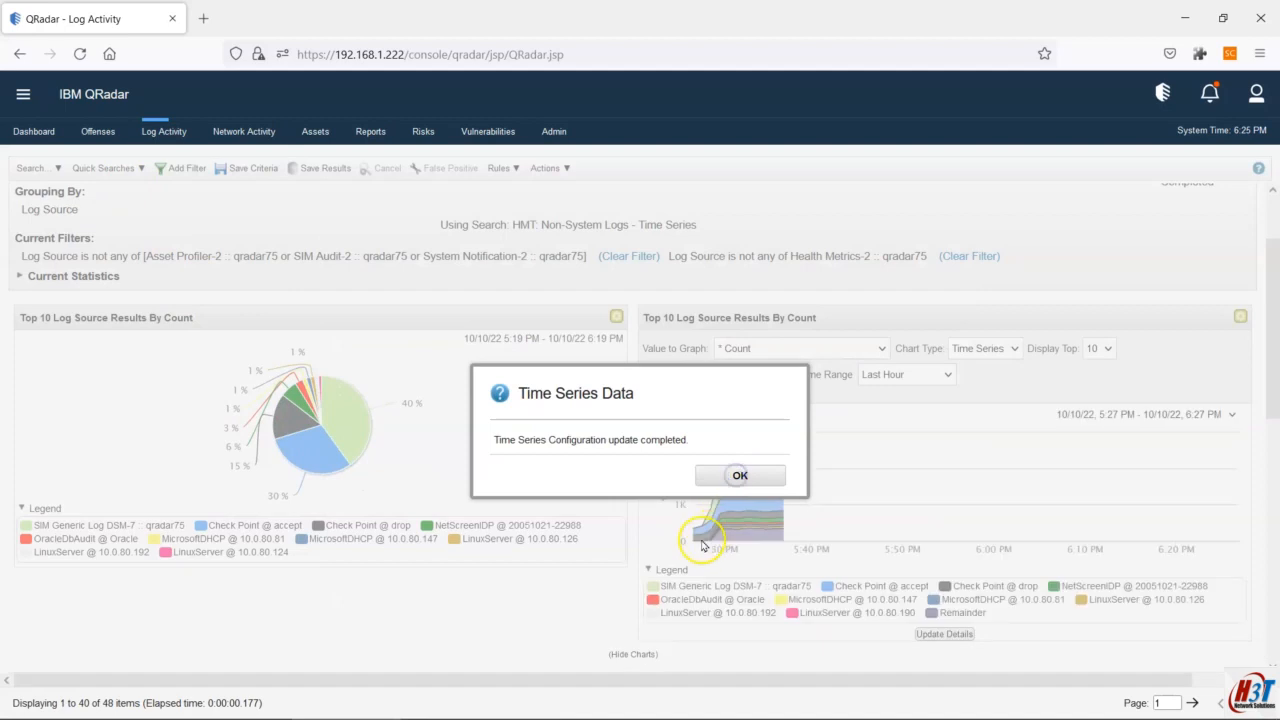
click(742, 476)
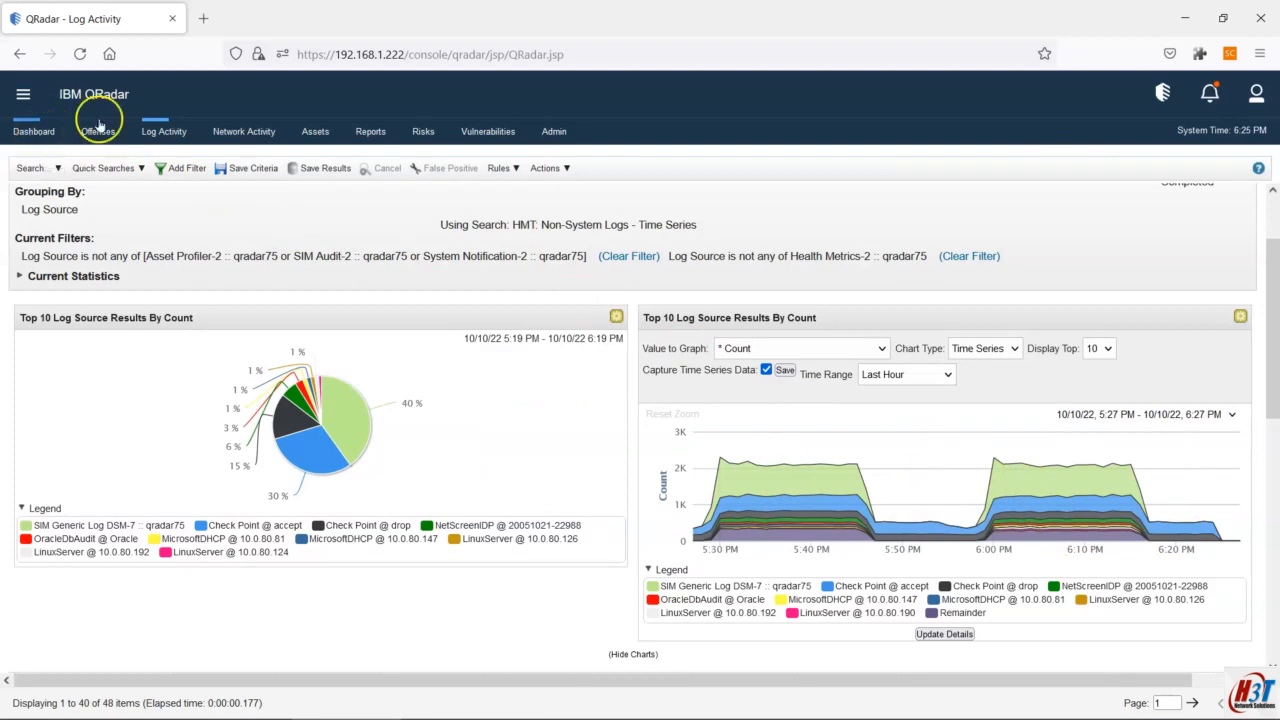
Step: Open the same QRadar console address in a second browser tab and show its Dashboard page
click(395, 54)
key(ctrl+c)
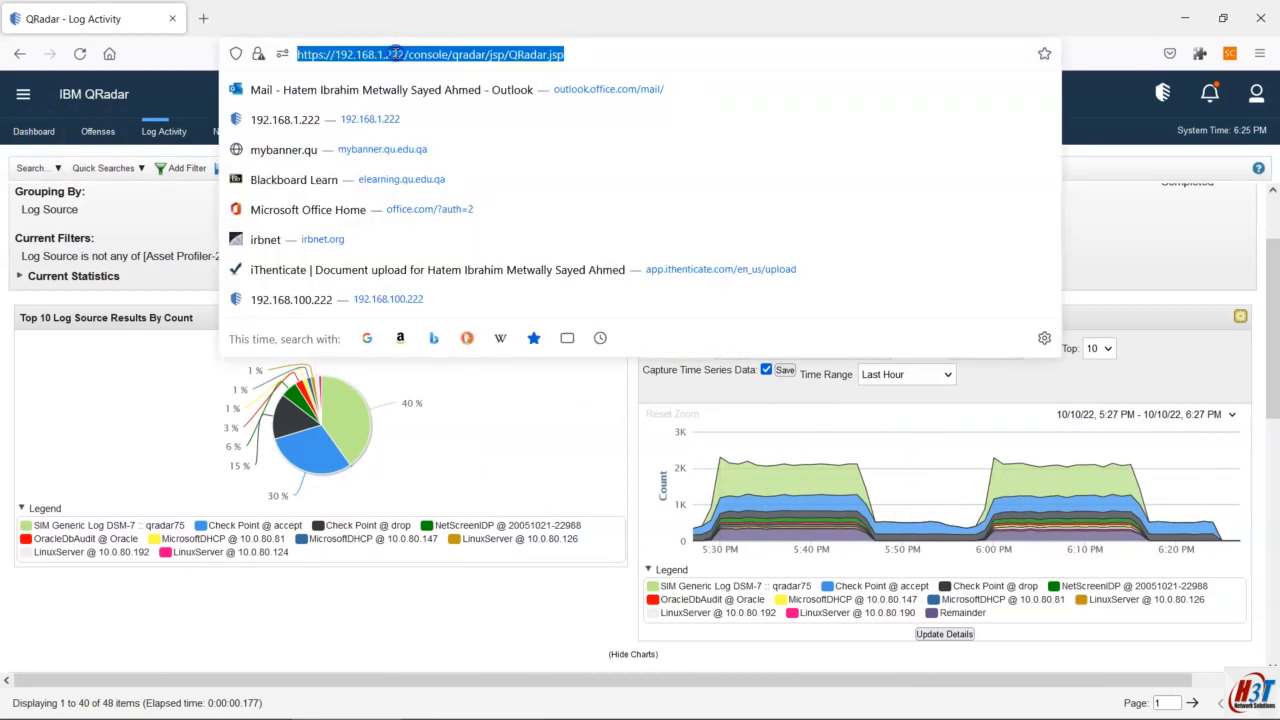
click(203, 18)
key(ctrl+v)
key(Return)
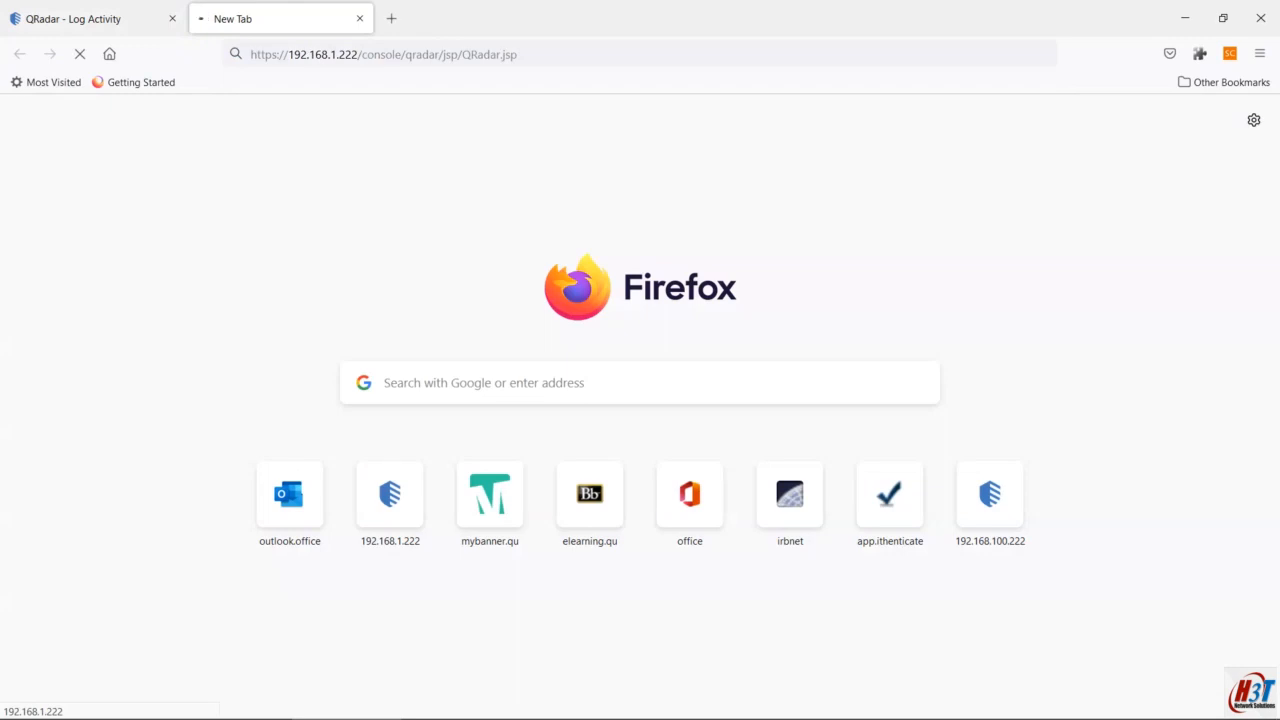
click(90, 18)
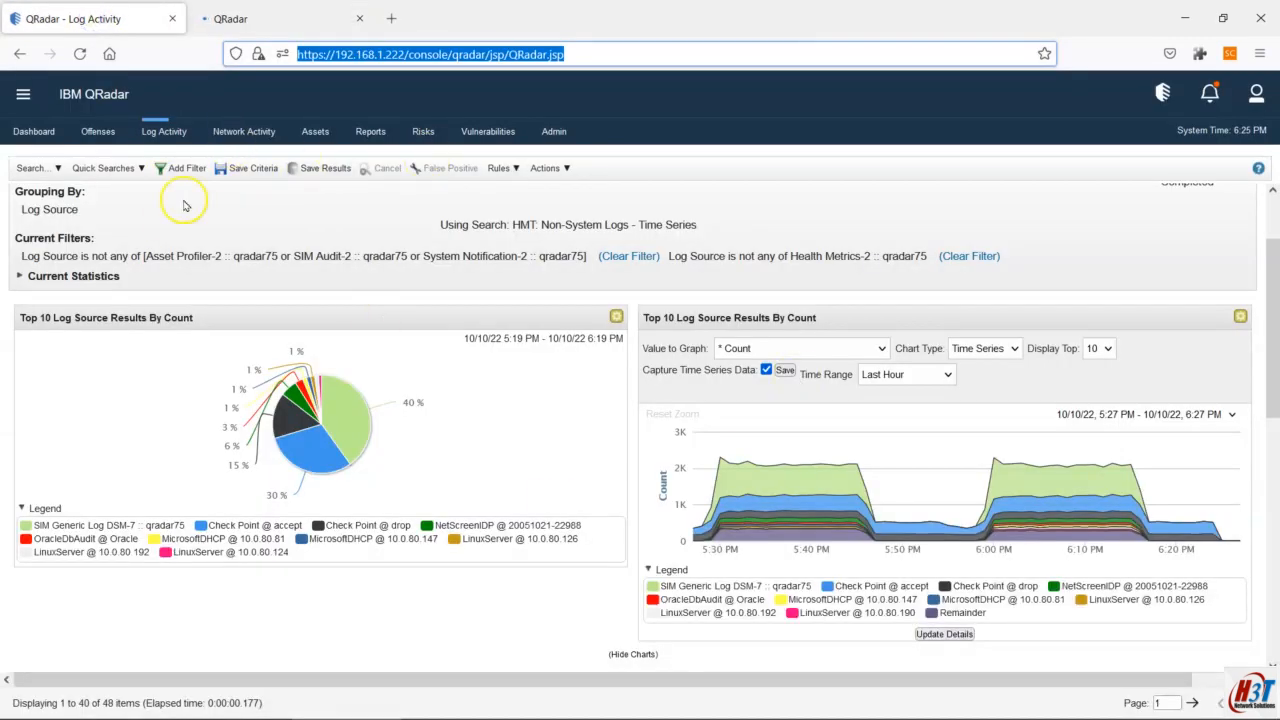
click(265, 16)
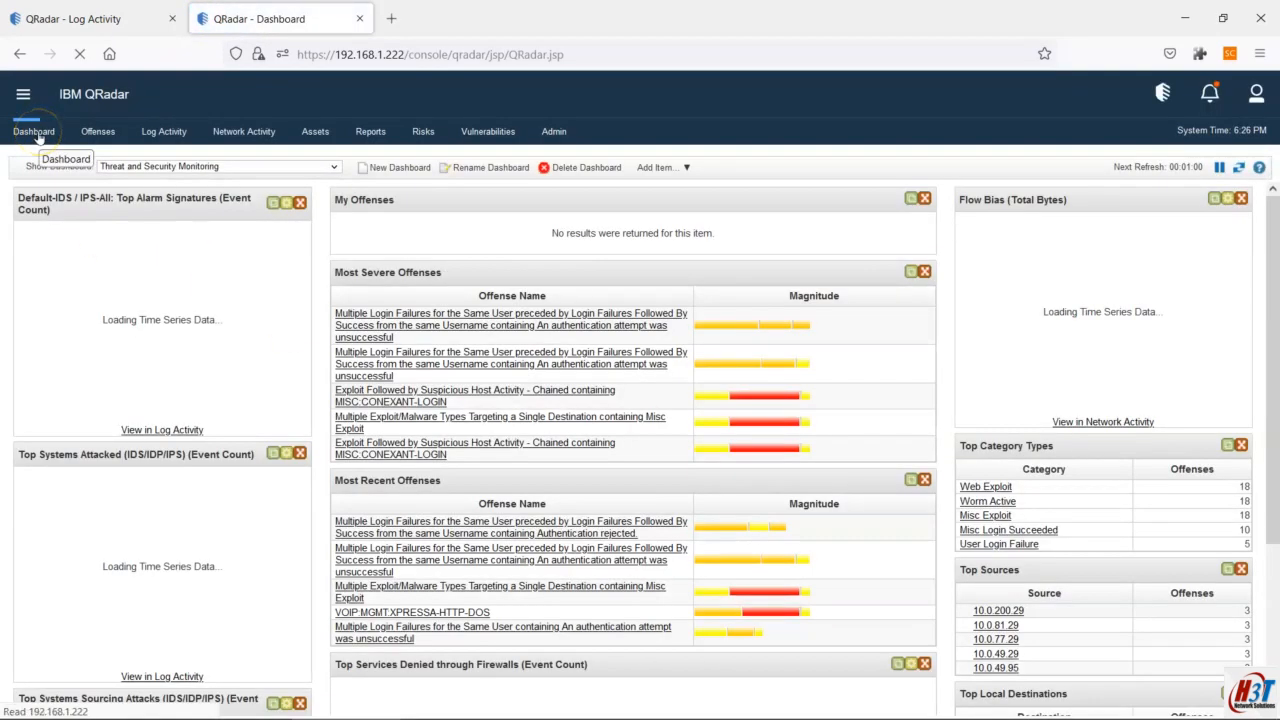
Step: Check the available dashboards and create a shared dashboard named Security Overview
click(224, 166)
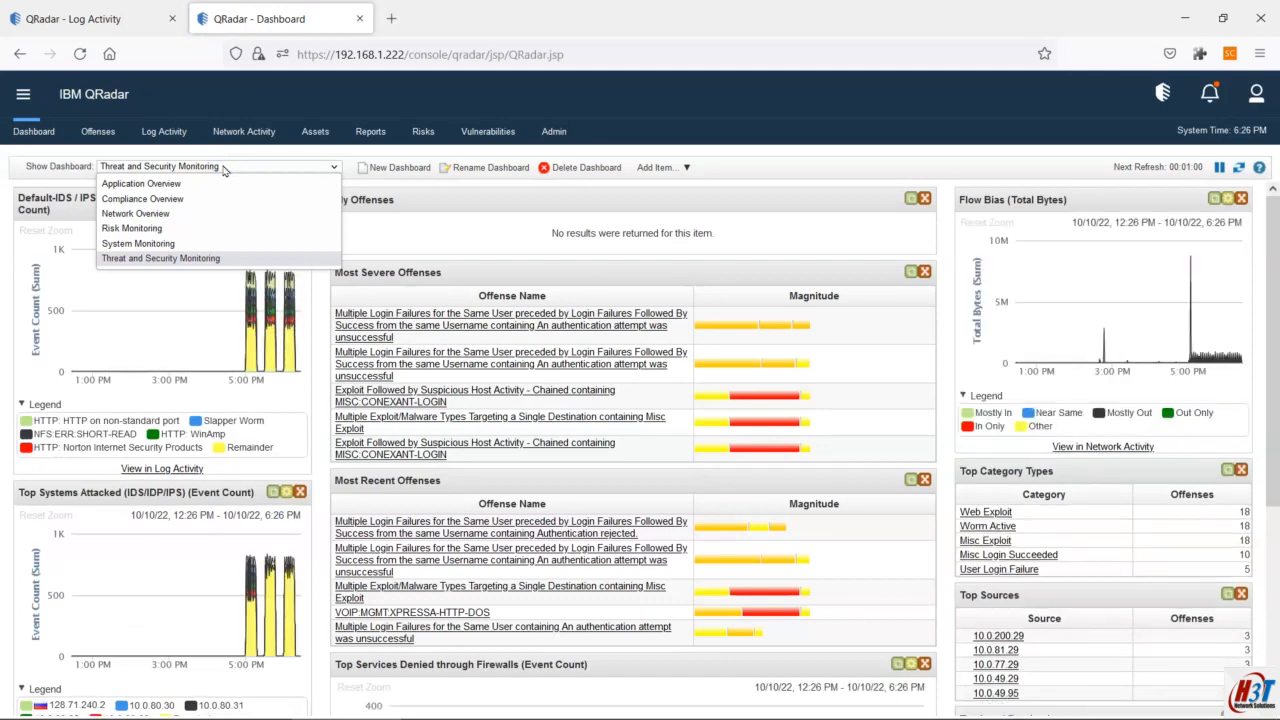
click(224, 168)
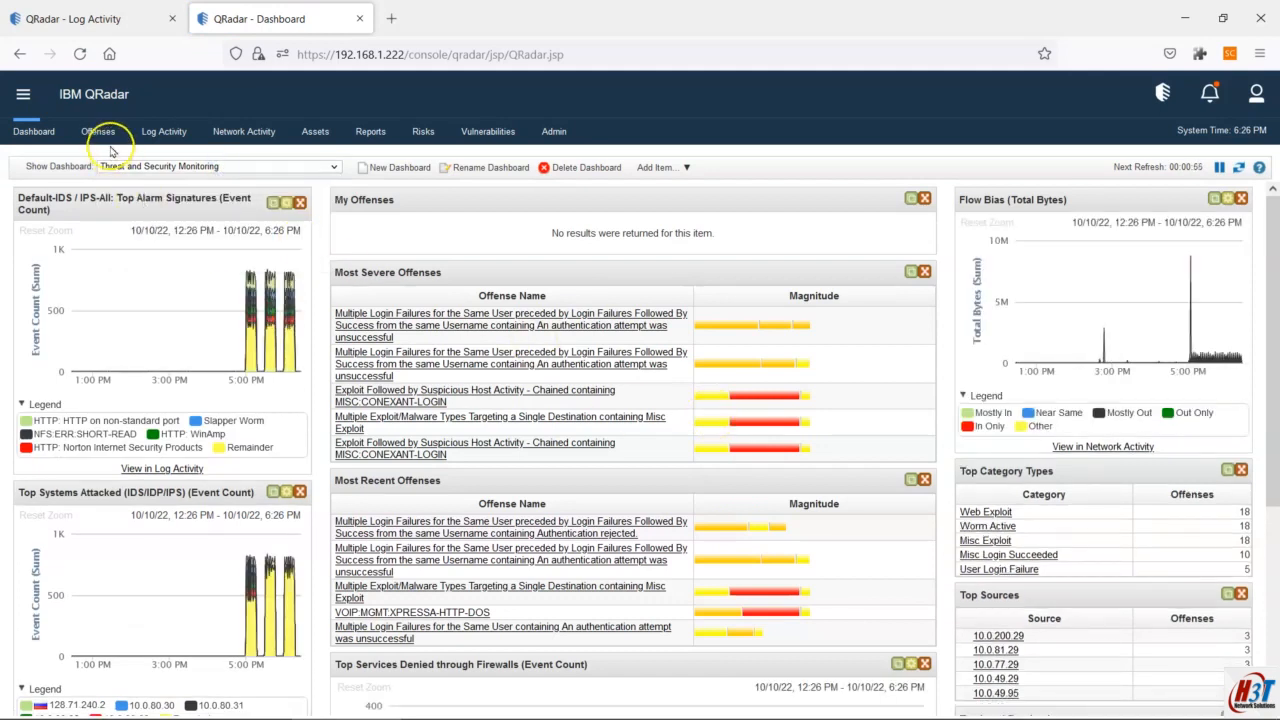
click(230, 170)
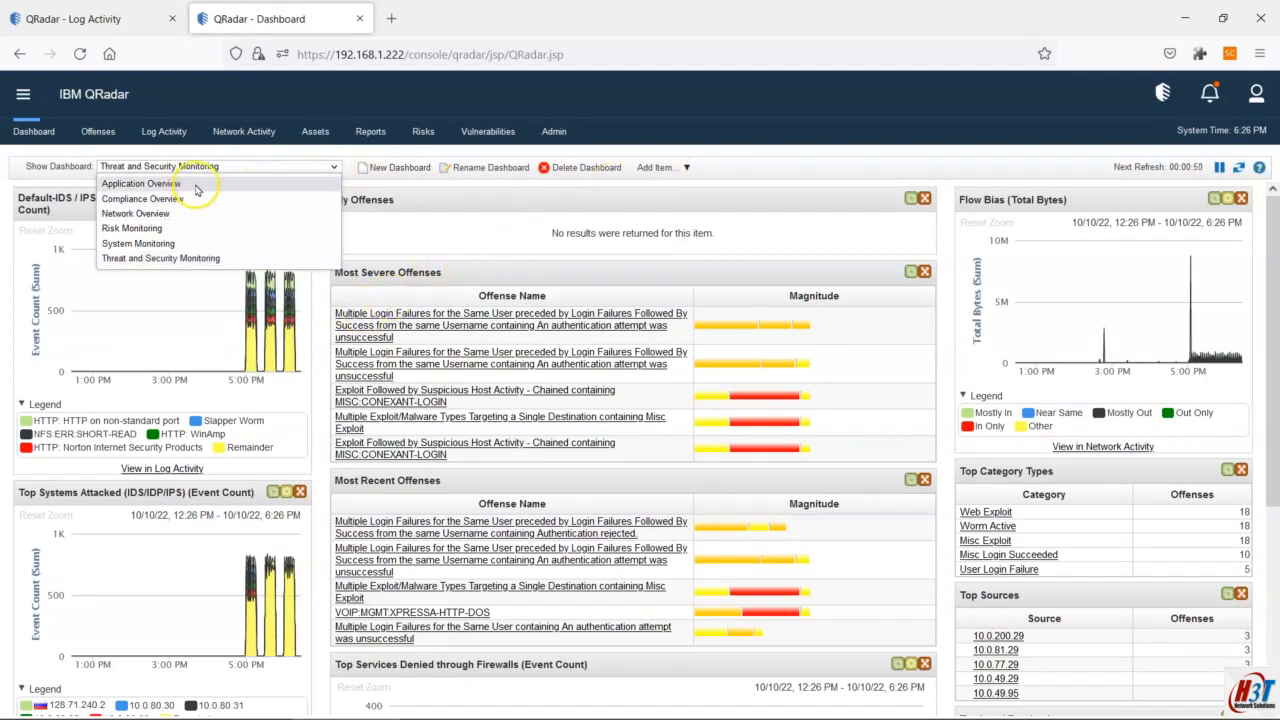
click(394, 168)
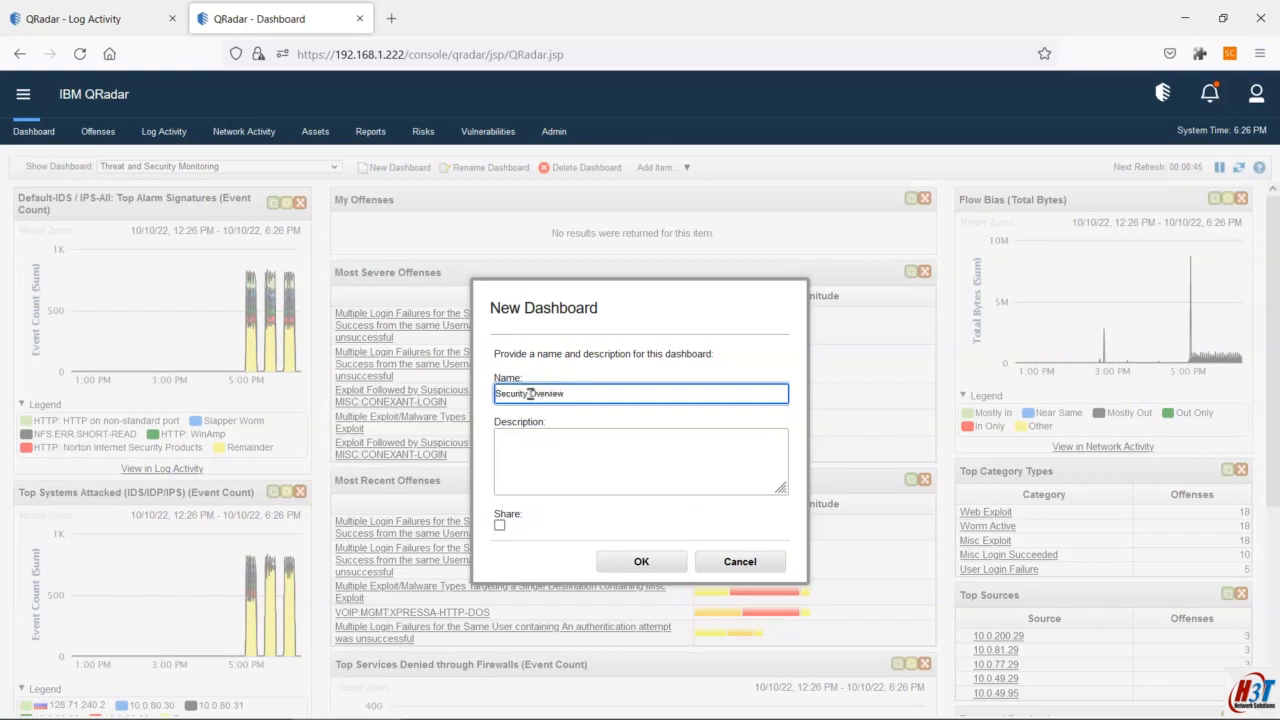
click(499, 525)
click(663, 562)
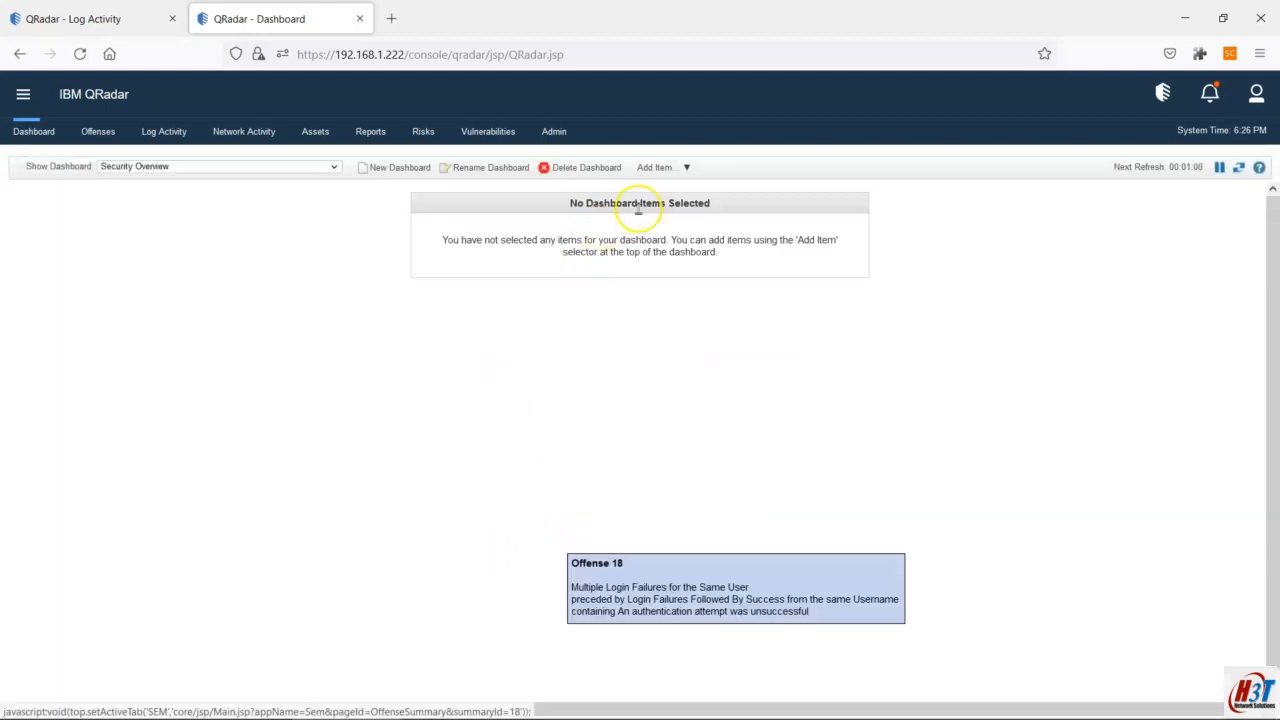
Step: Add the Log Activity event search HMT: Non-System Logs - Time Series to the Security Overview dashboard
click(674, 167)
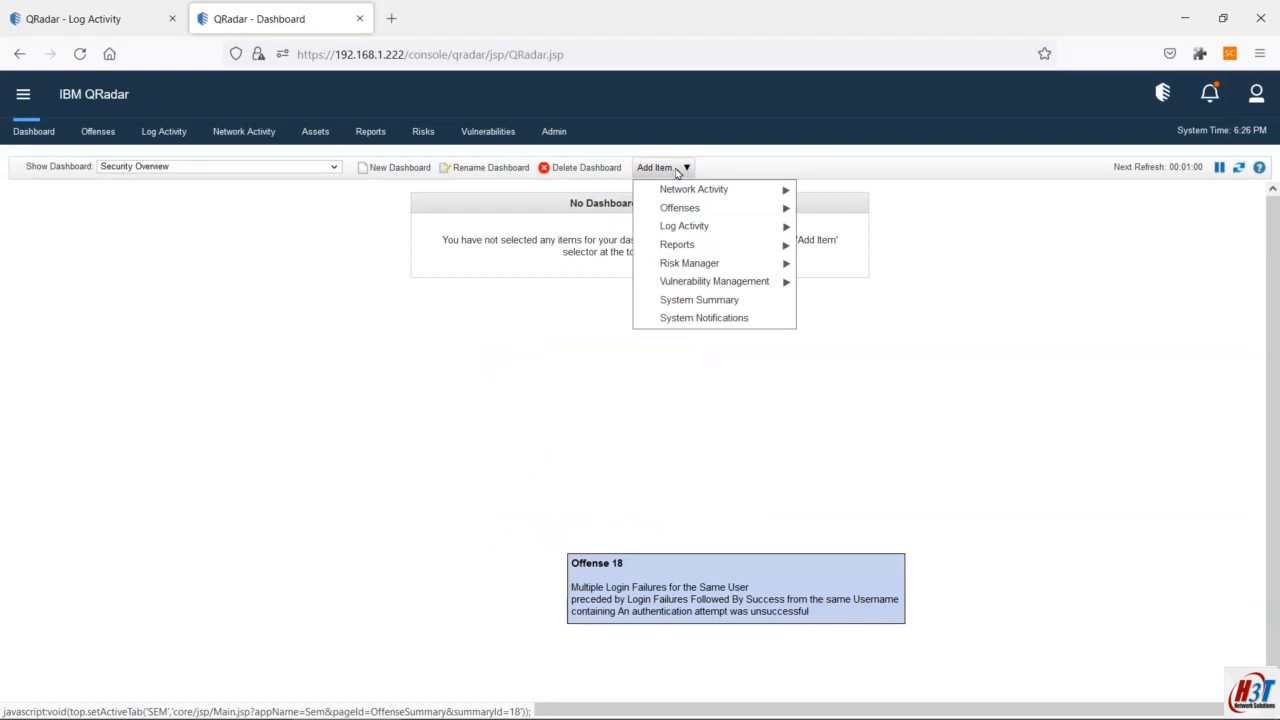
mouse_move(727, 228)
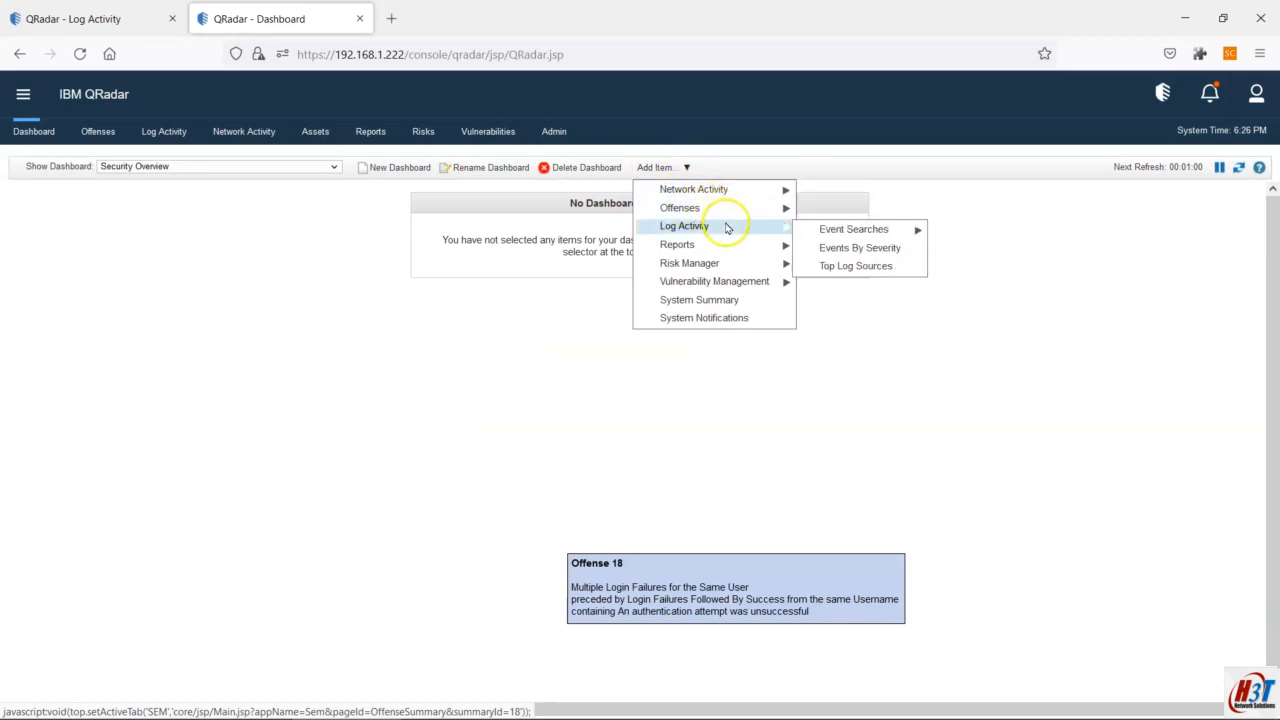
mouse_move(866, 240)
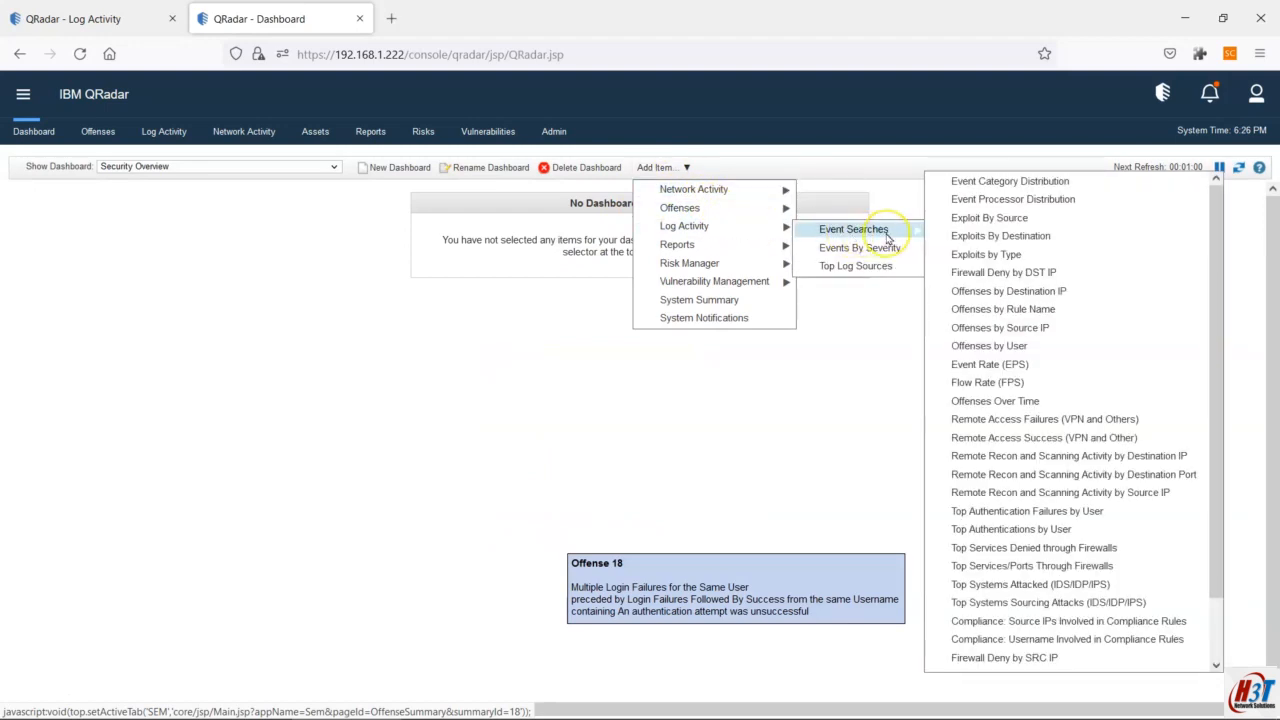
scroll(1075, 270, down, 2)
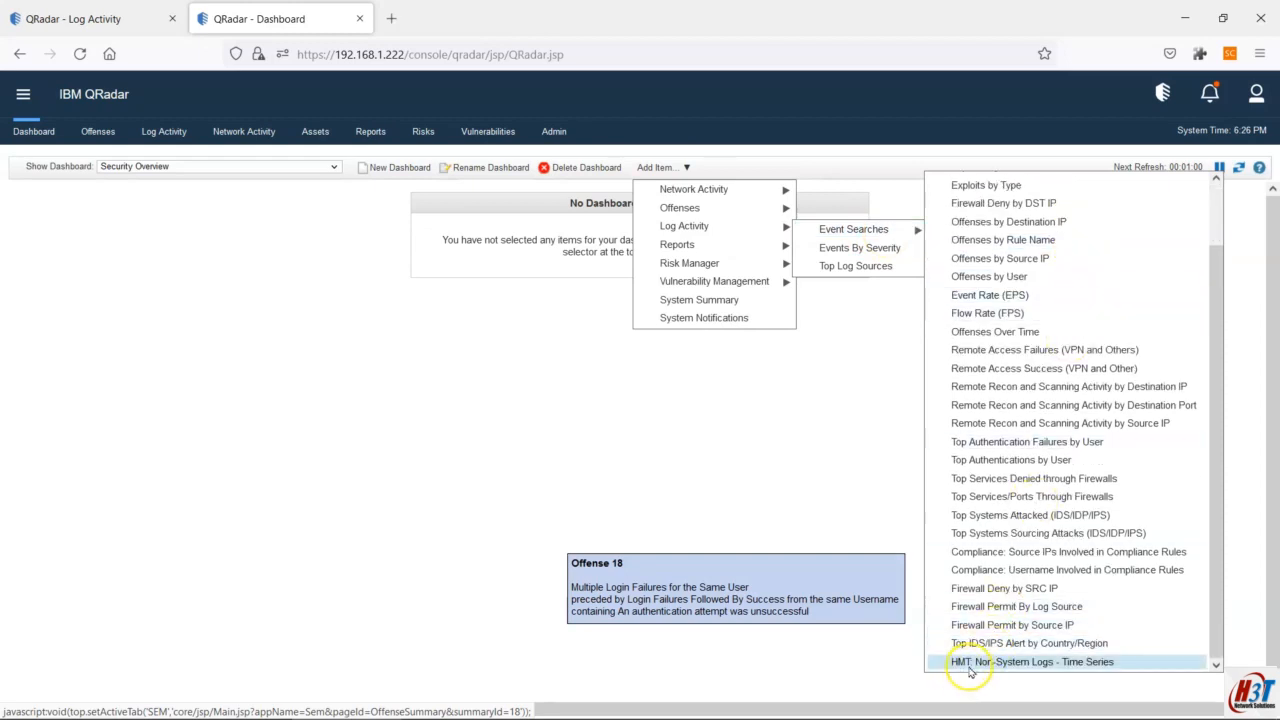
click(1062, 663)
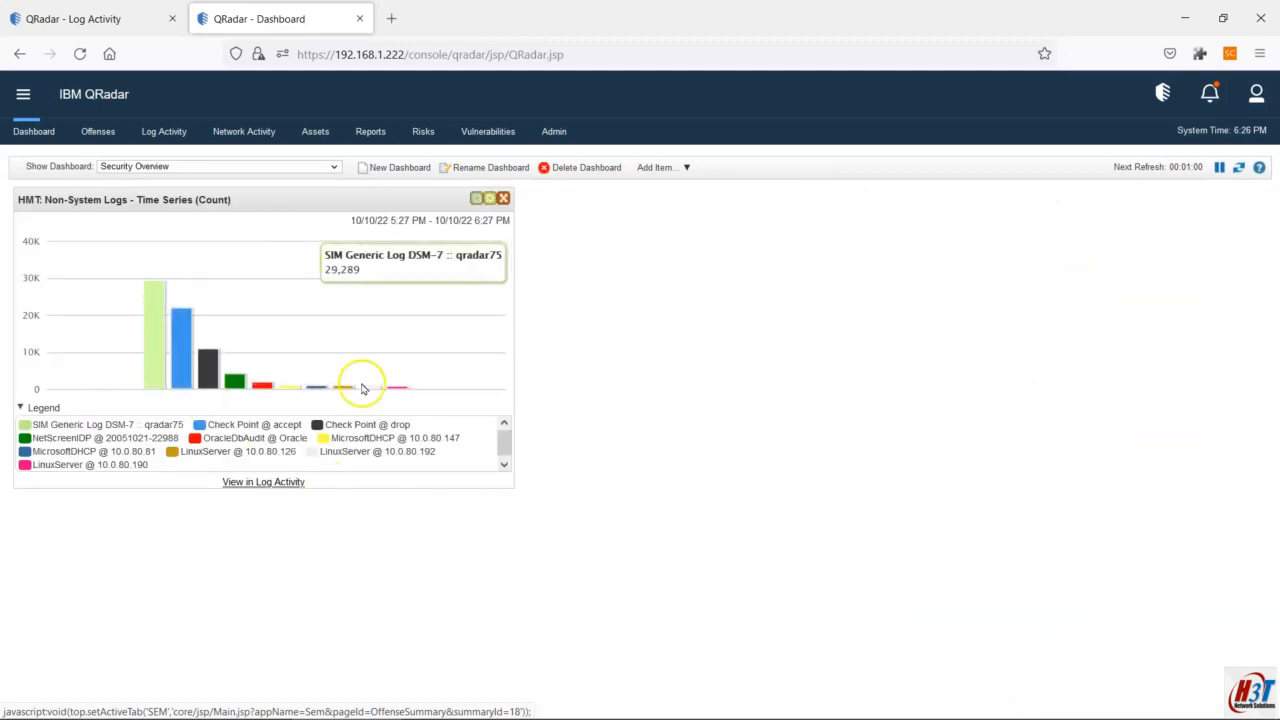
Step: Set the non-system logs item's chart type to Time Series and move the item to the dashboard's middle column
click(489, 198)
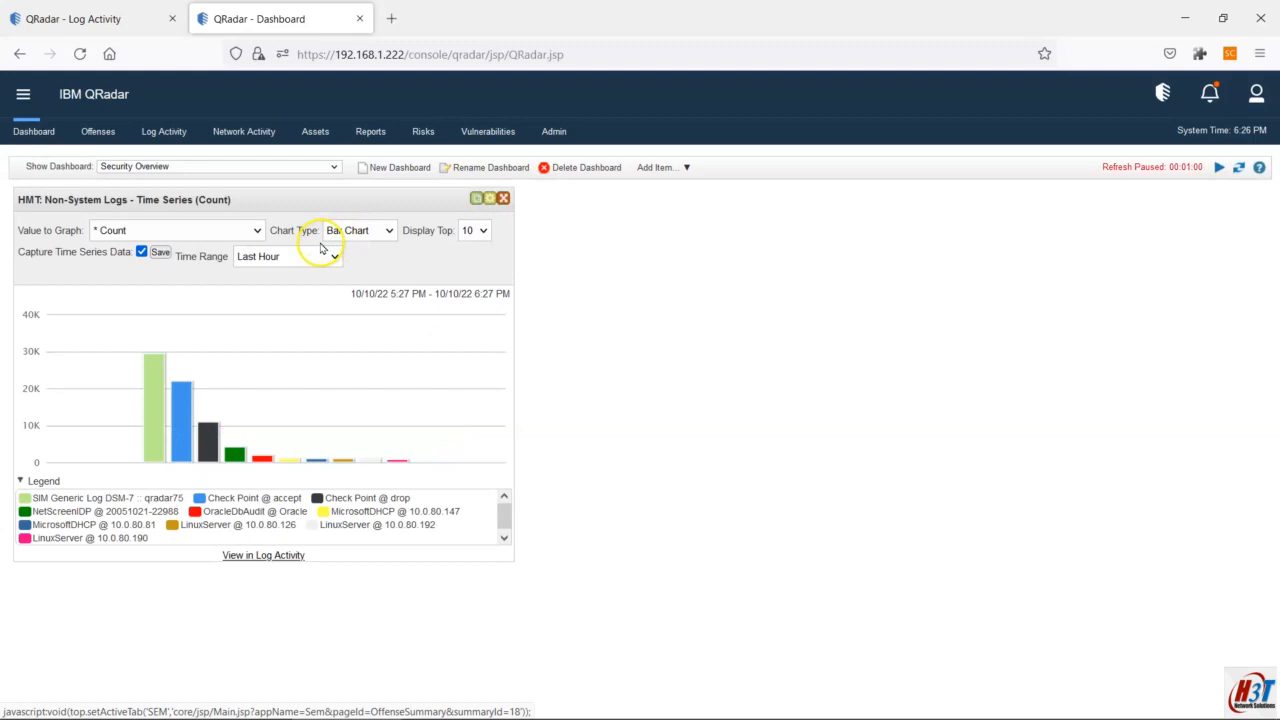
click(362, 231)
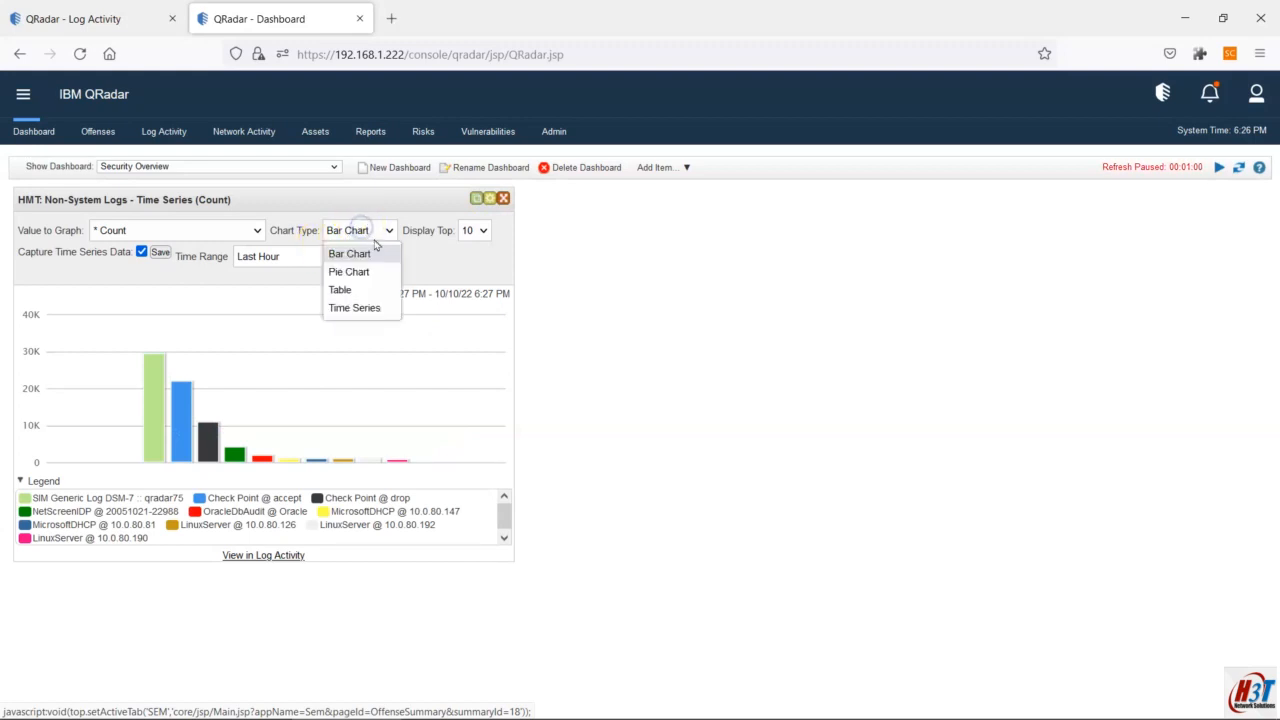
click(383, 307)
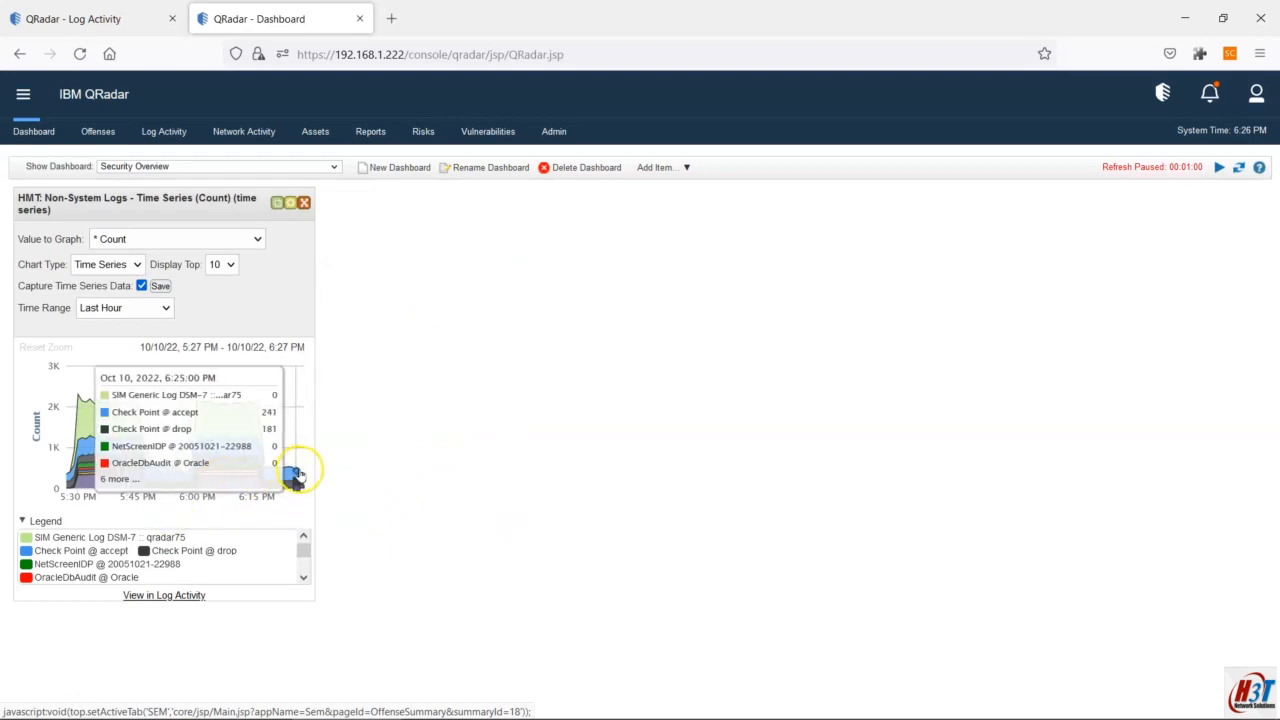
drag(239, 202, 609, 187)
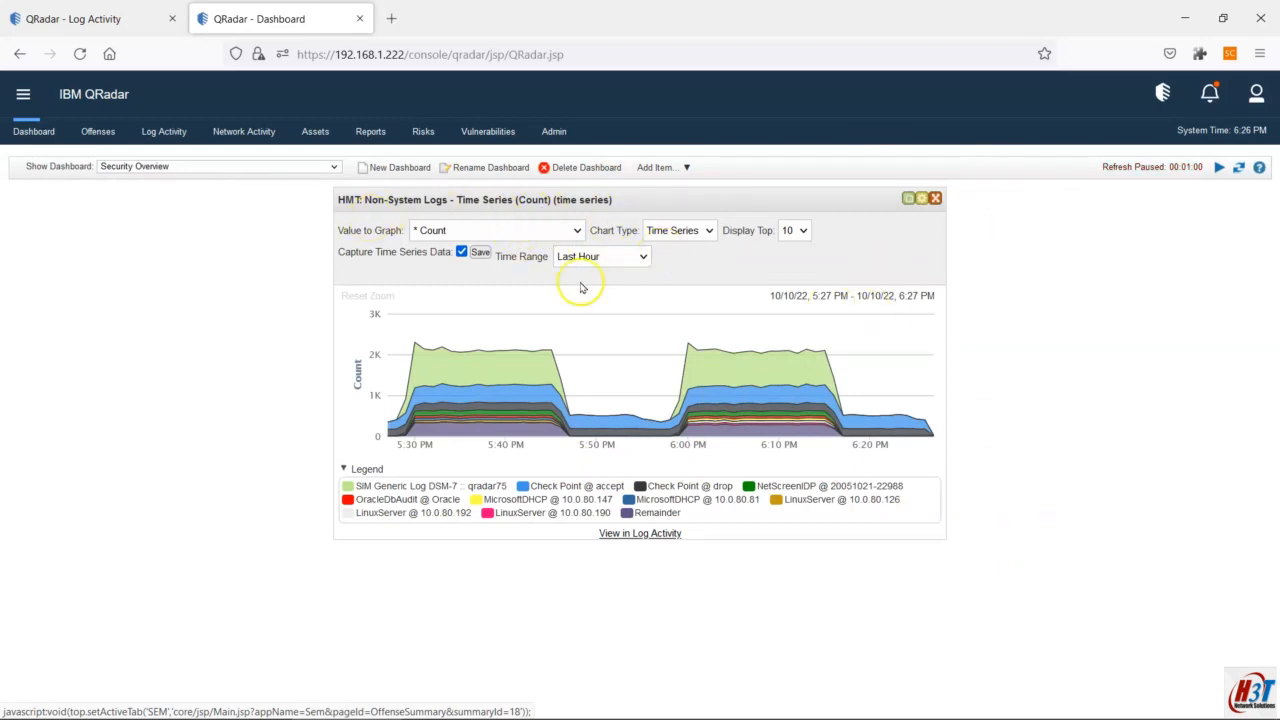
mouse_move(803, 397)
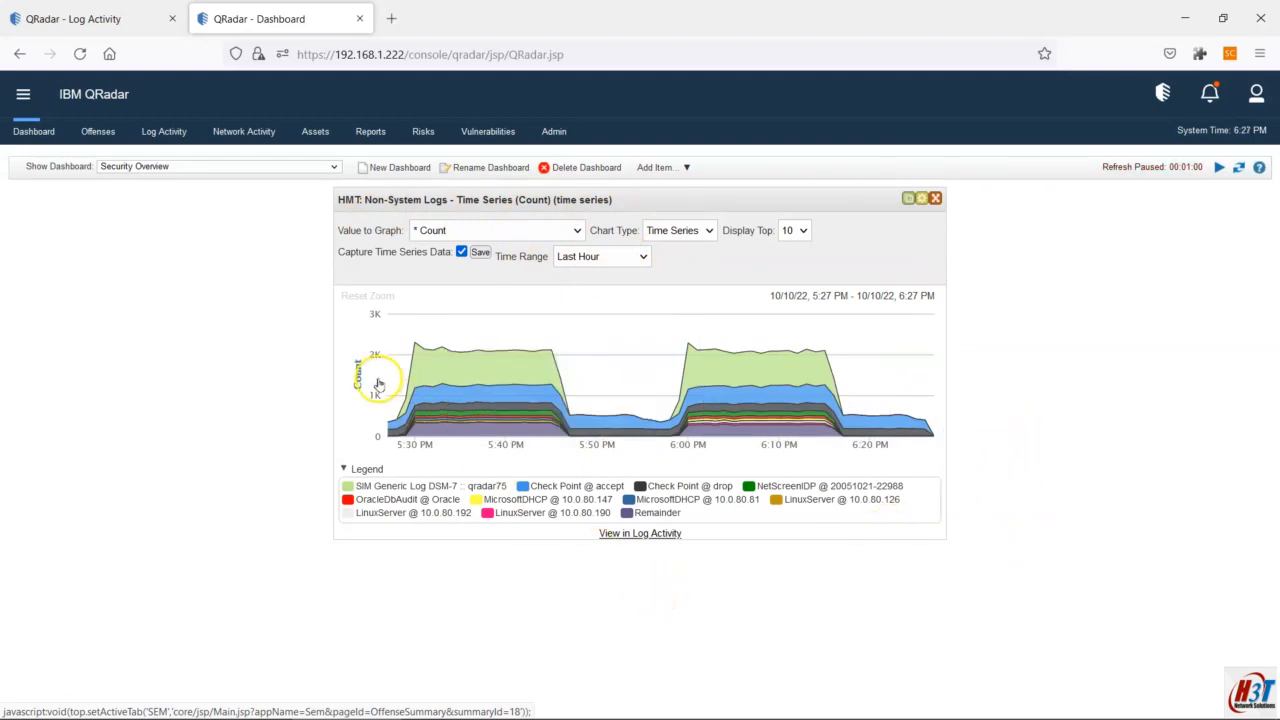
Step: Open Aggregated Data Management from the Admin console and display the Time Series views
click(553, 132)
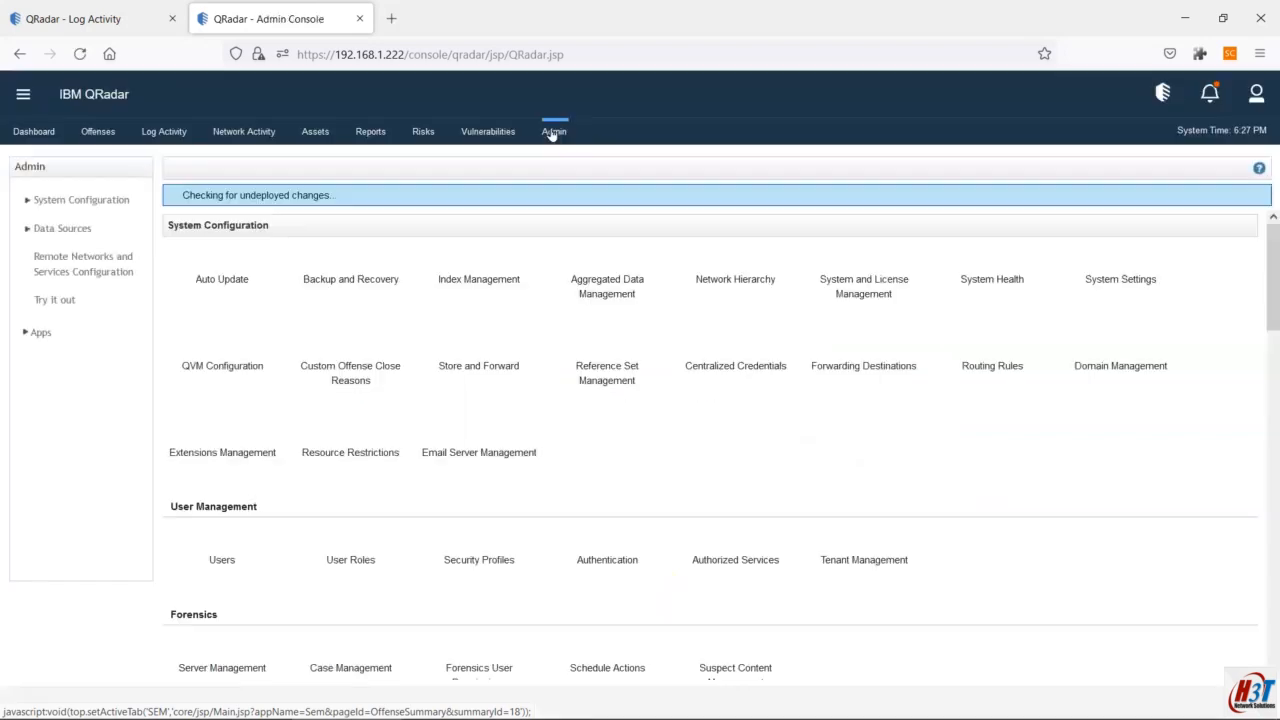
click(842, 414)
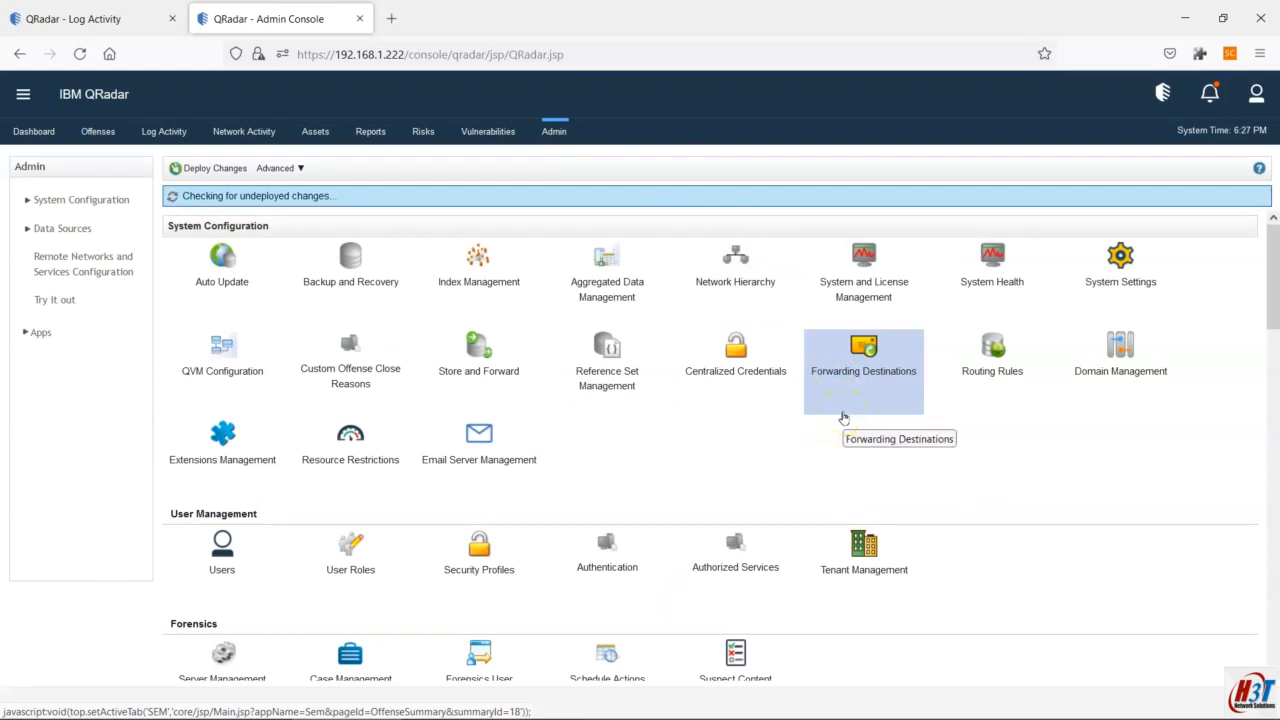
click(600, 264)
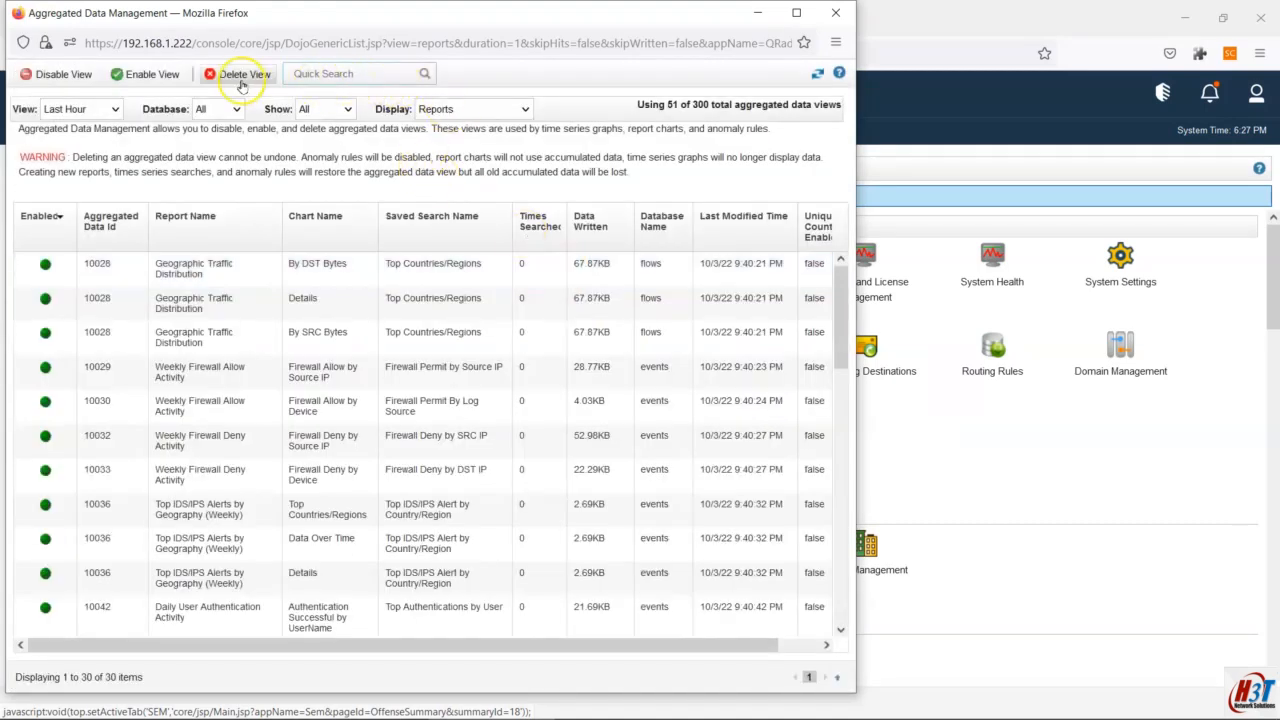
click(466, 110)
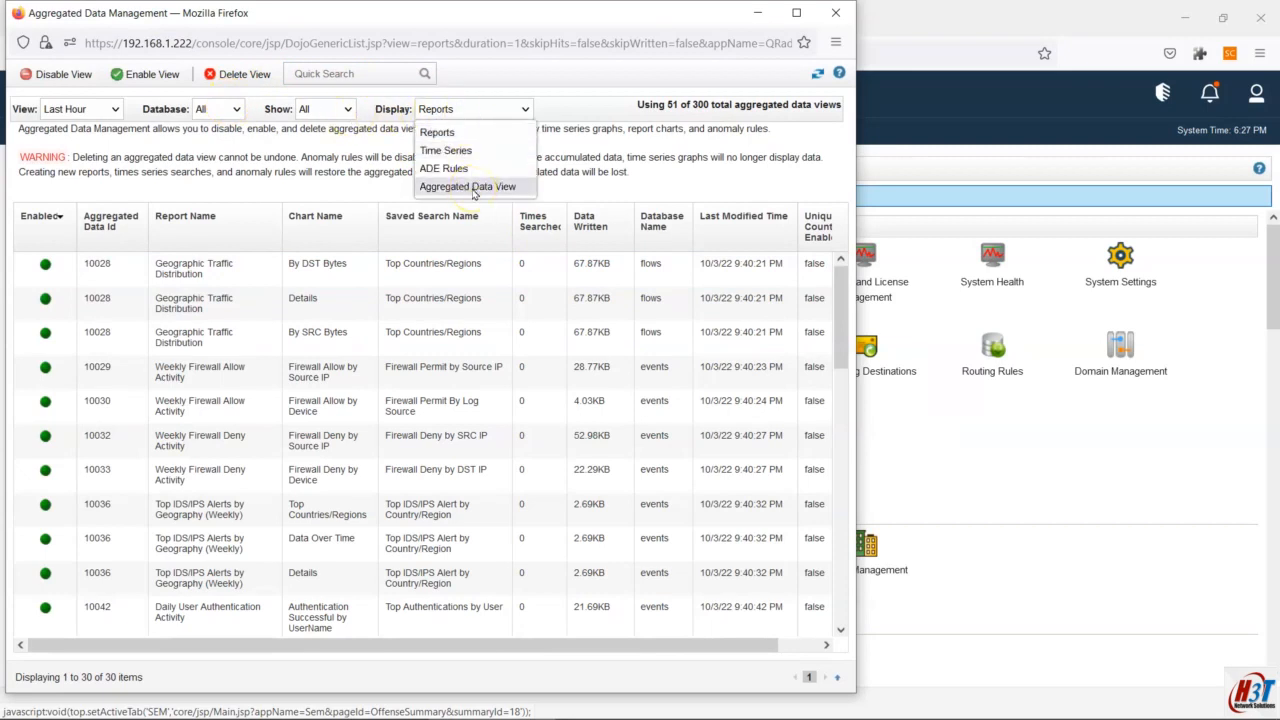
click(472, 151)
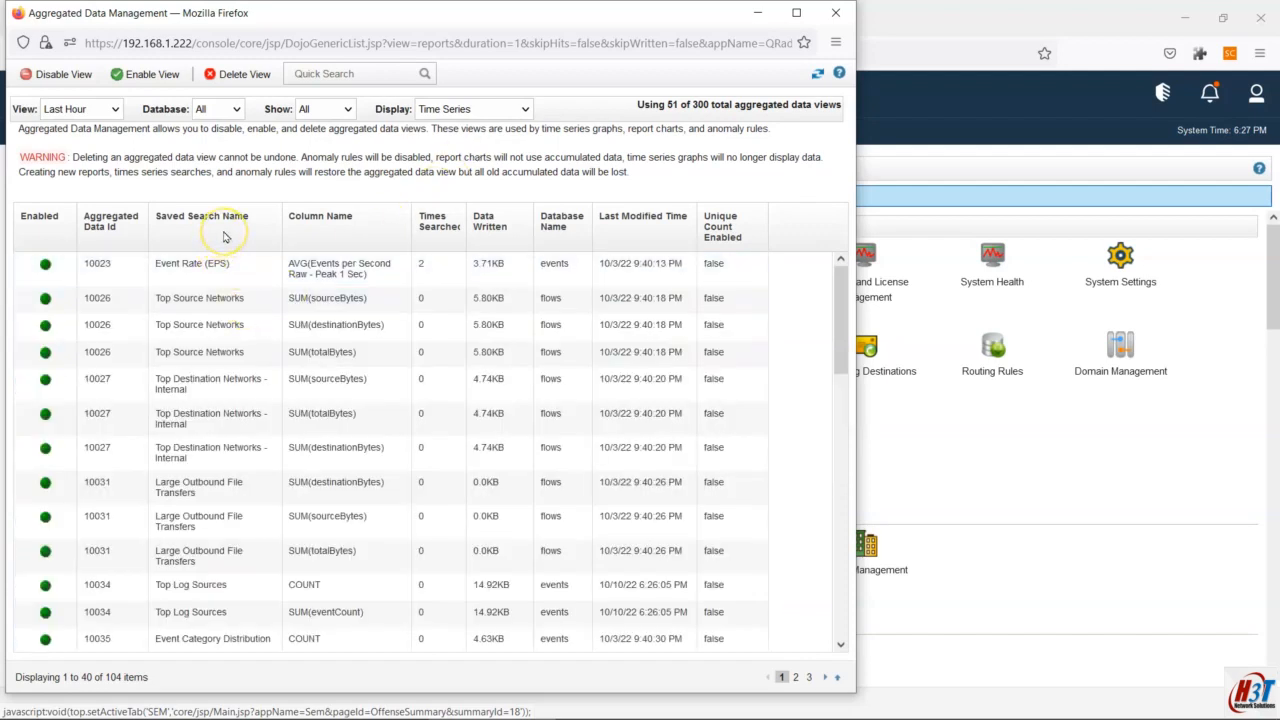
Step: Search the aggregated data views for hmt, inspect the non-system logs entry, and close the Aggregated Data Management window
click(368, 74)
text(hmt)
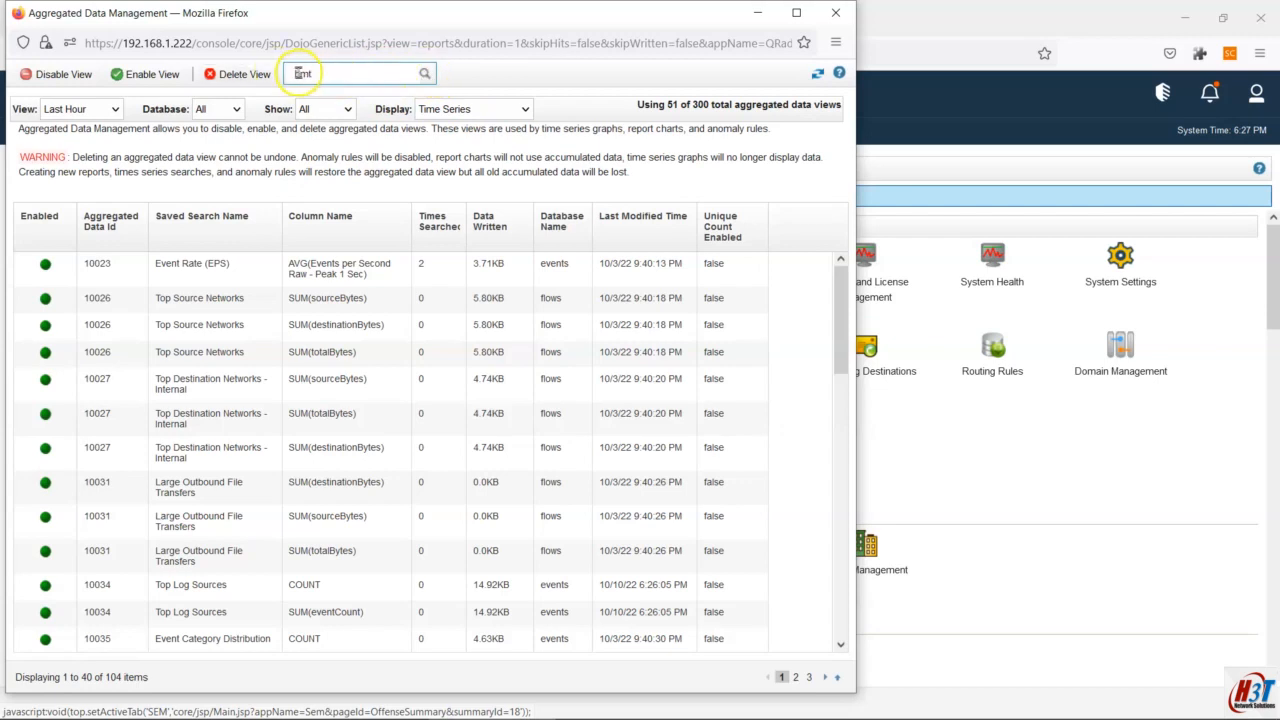
click(424, 73)
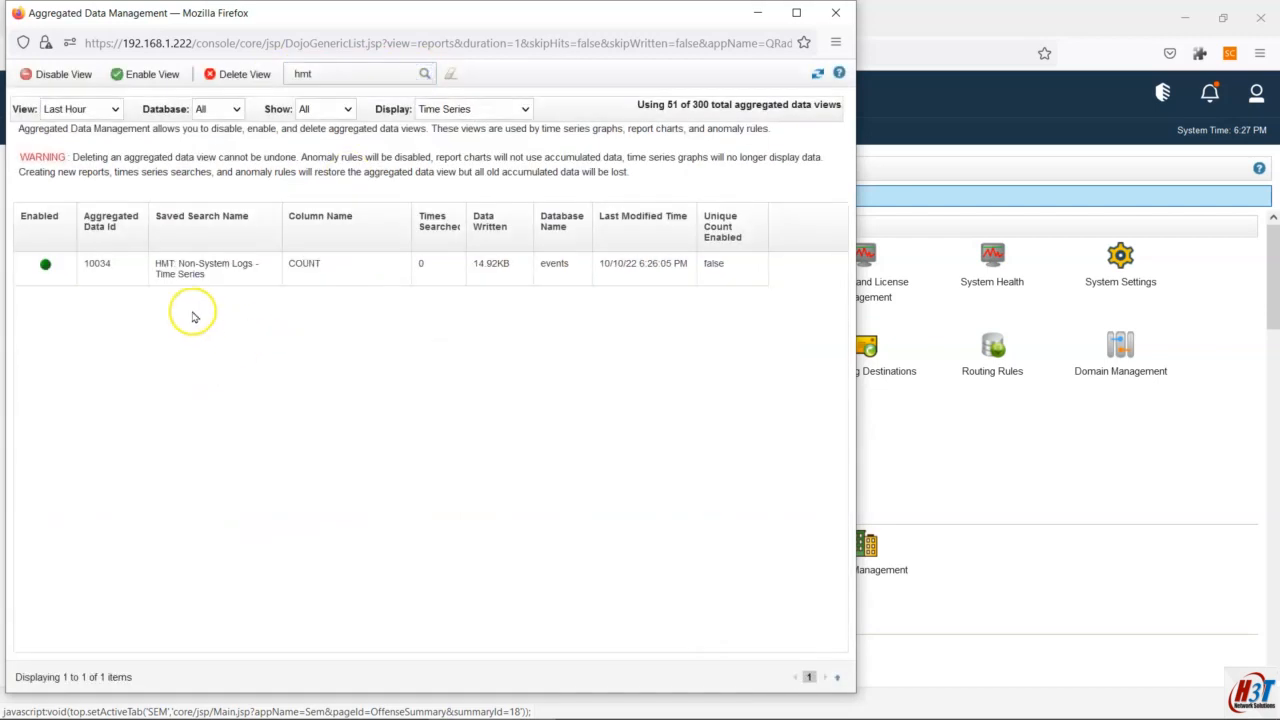
click(190, 273)
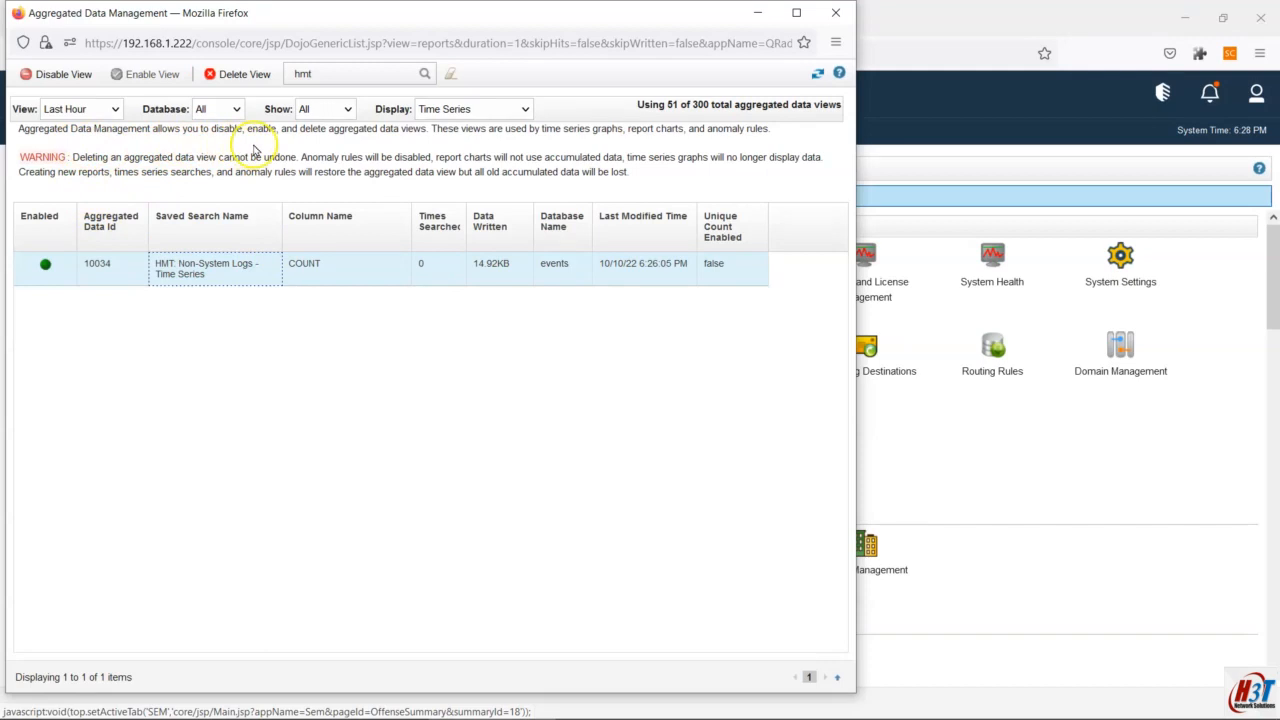
click(655, 266)
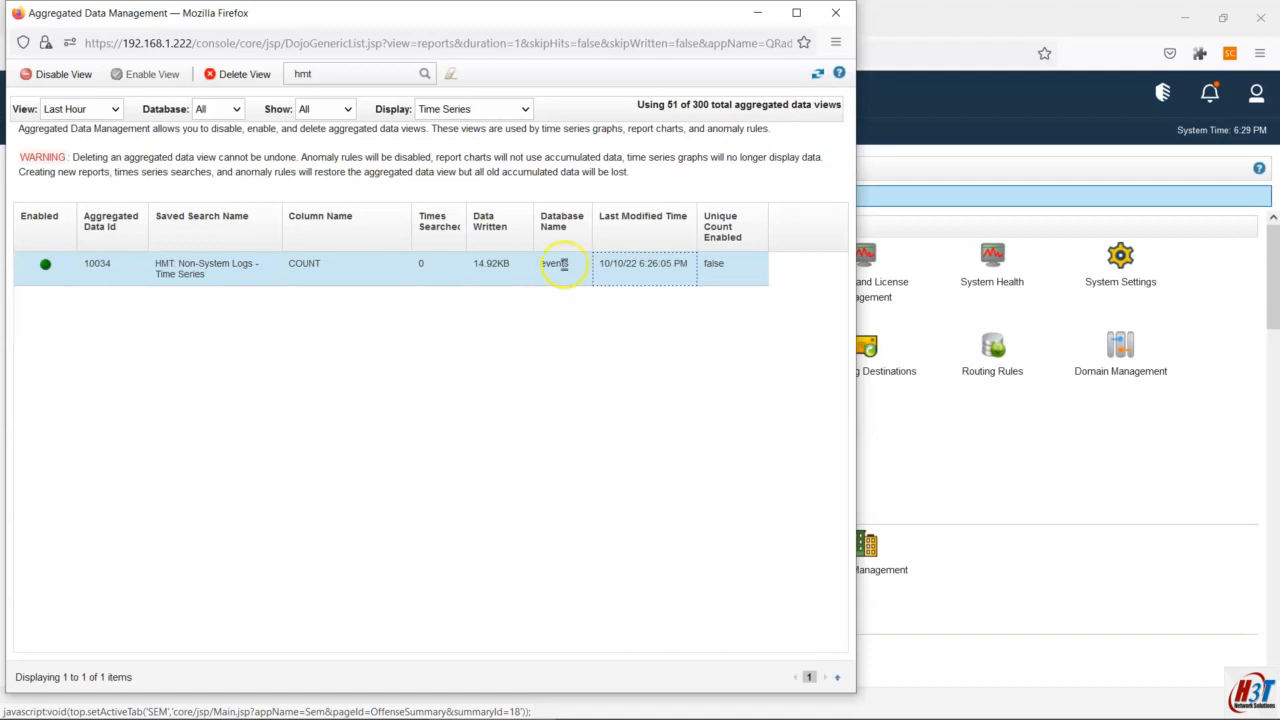
click(844, 20)
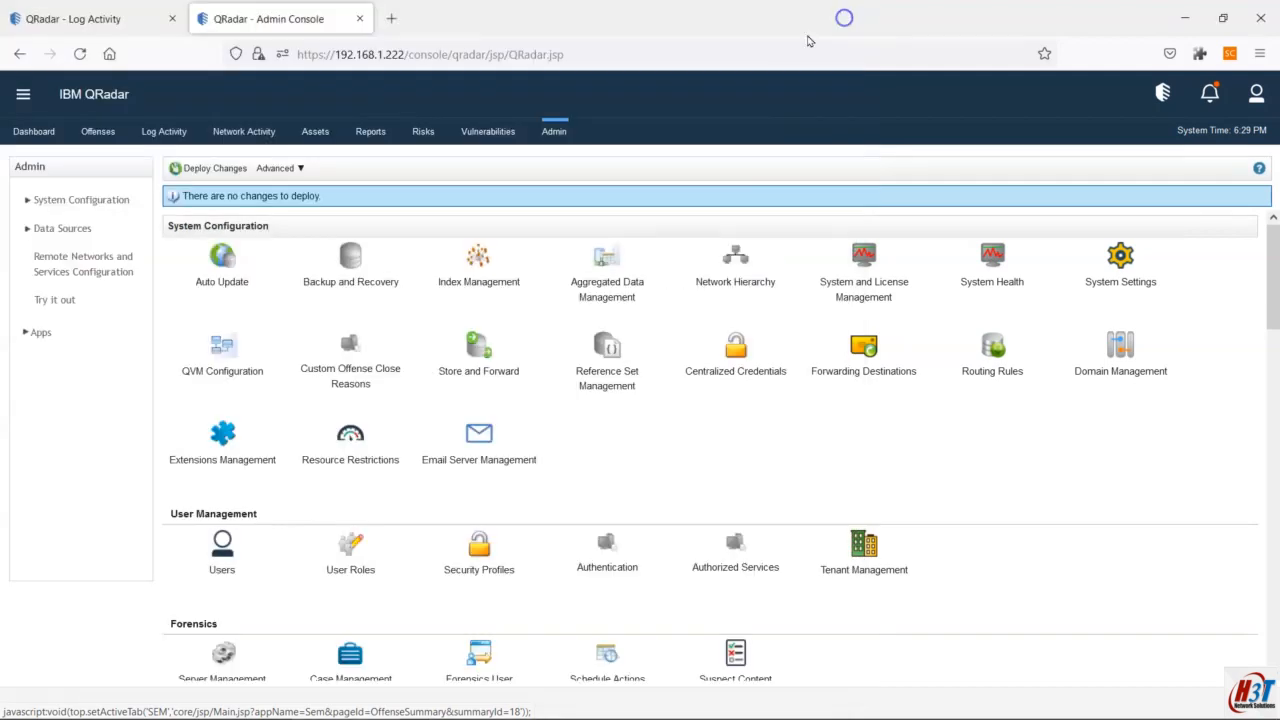
Step: Return to the Log Activity browser tab and review the charts and the results grouped by log source
click(64, 14)
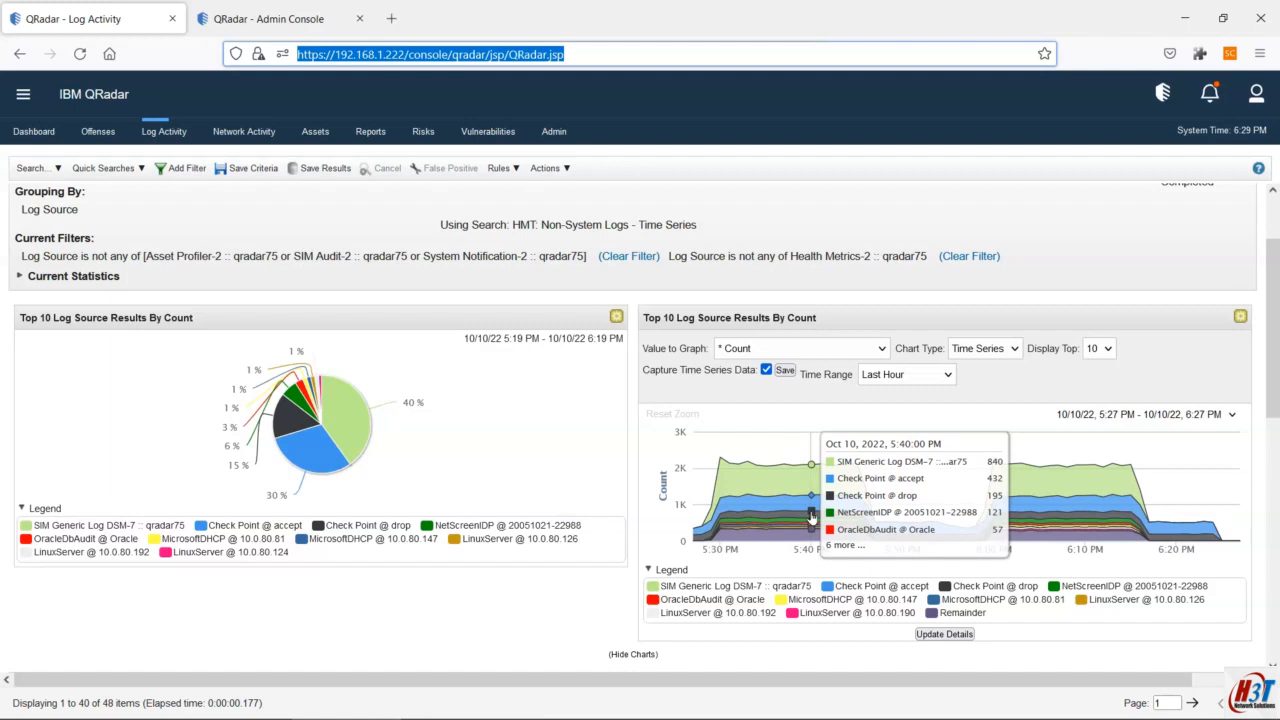
click(23, 691)
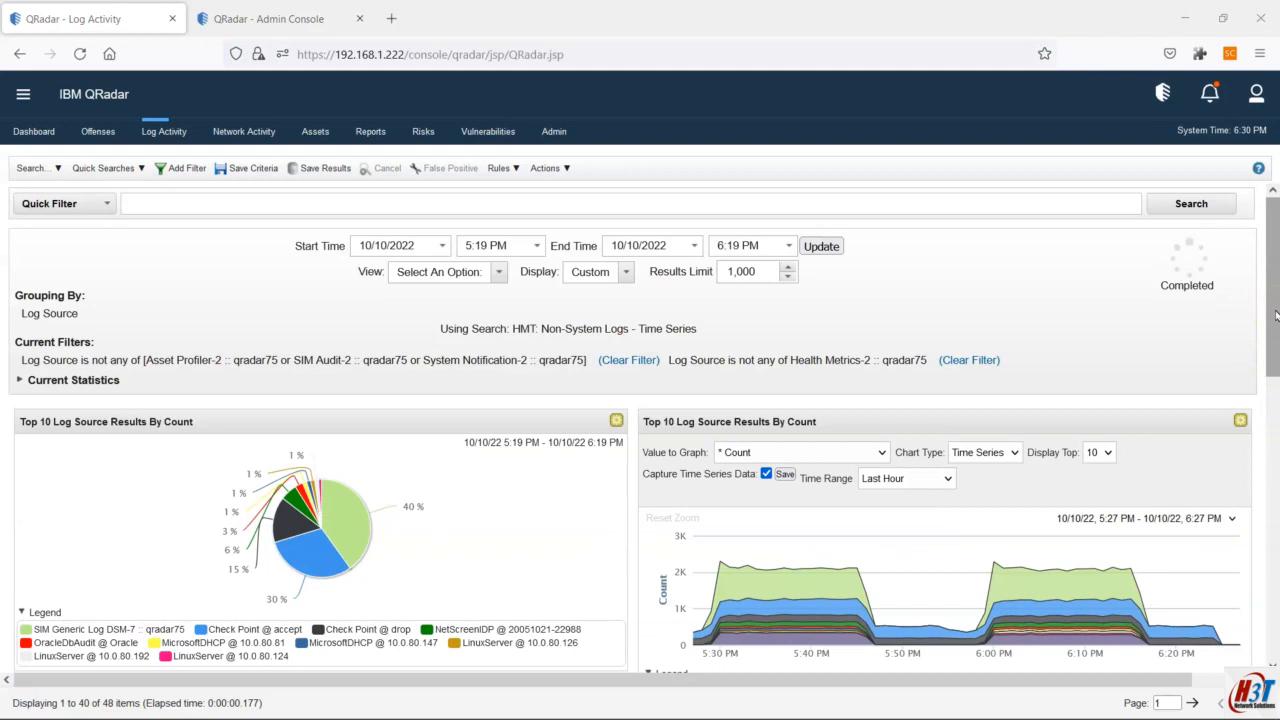
drag(1275, 316, 1275, 508)
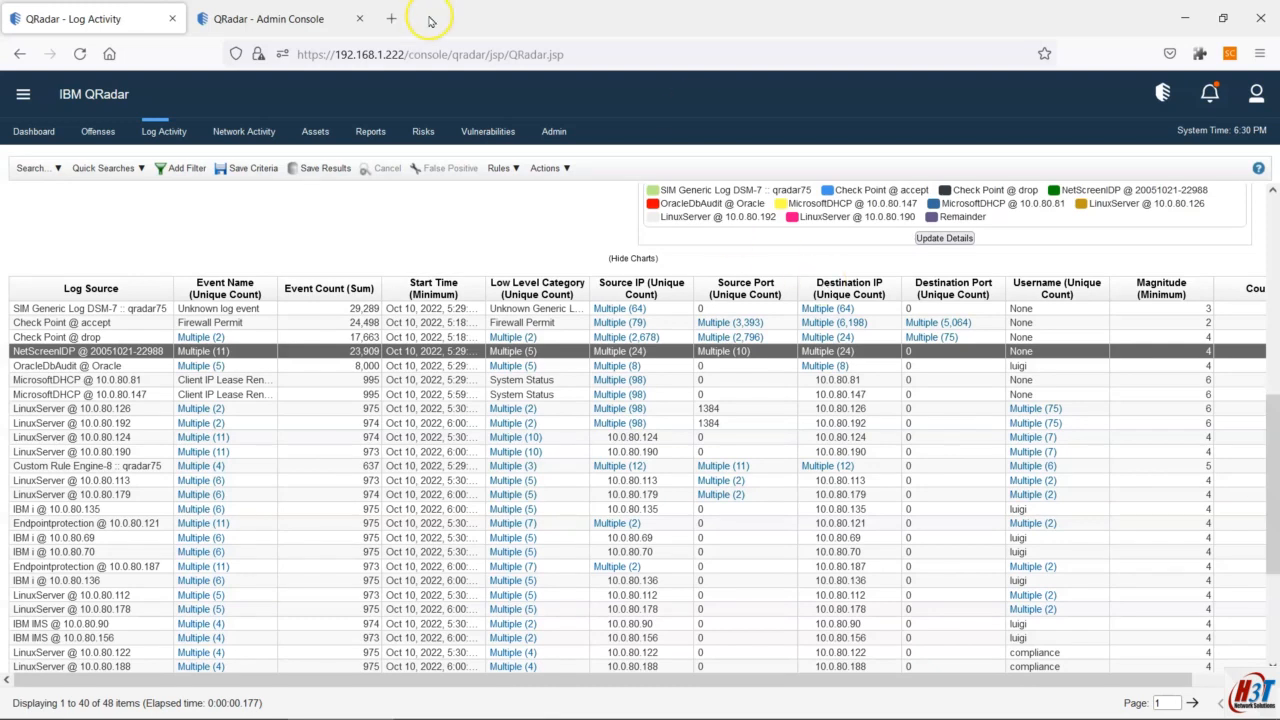
Step: Search for ibm xforce in a new browser tab and open the IBM X-Force Exchange site
click(391, 18)
text(ib)
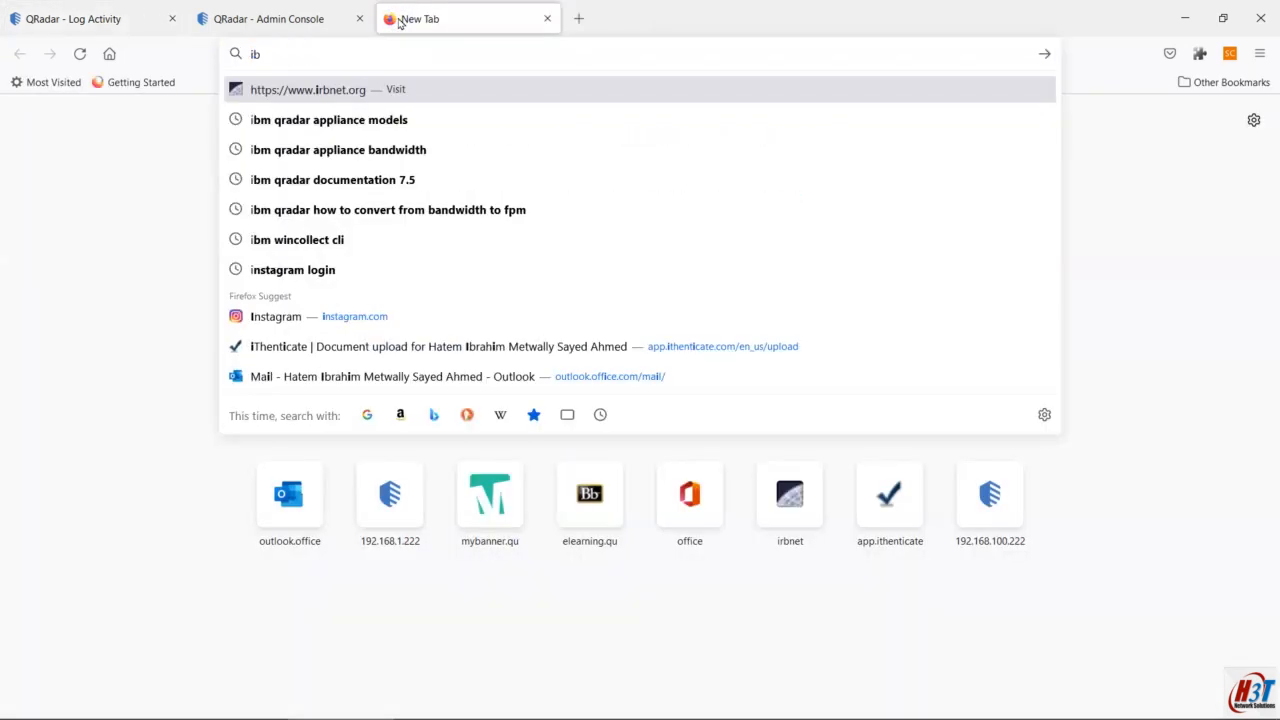
text(m xforce)
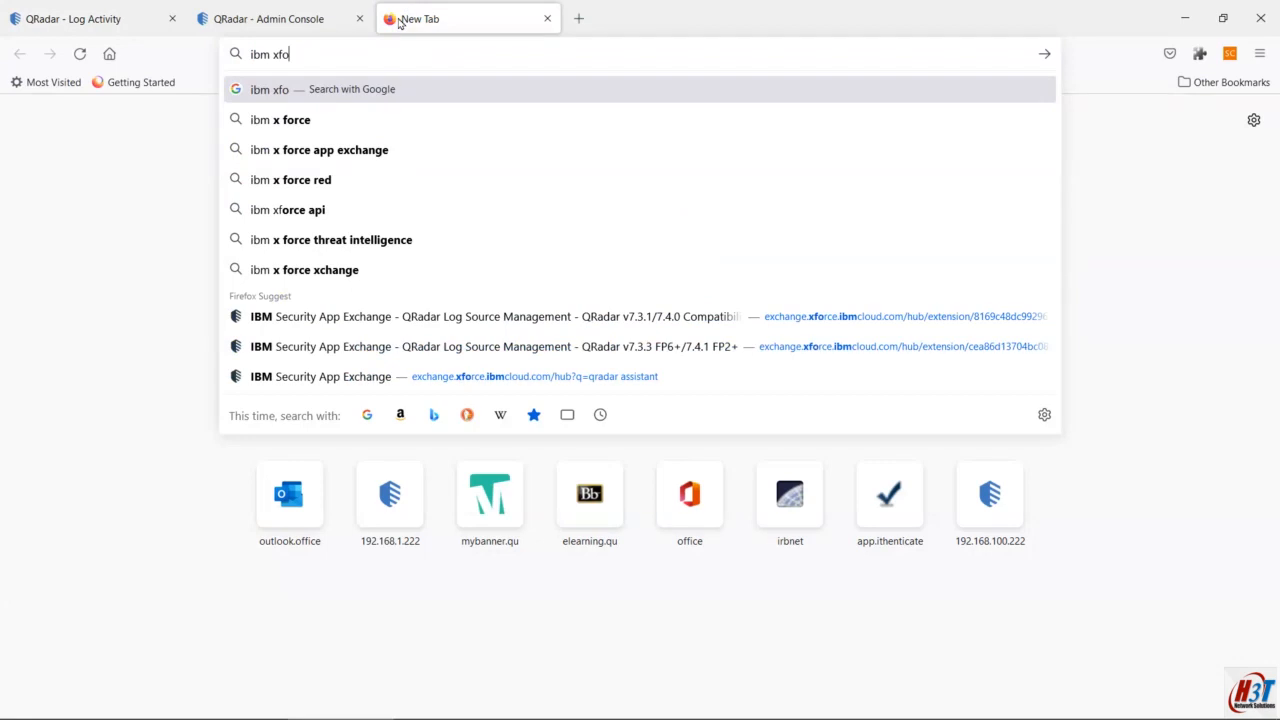
key(Return)
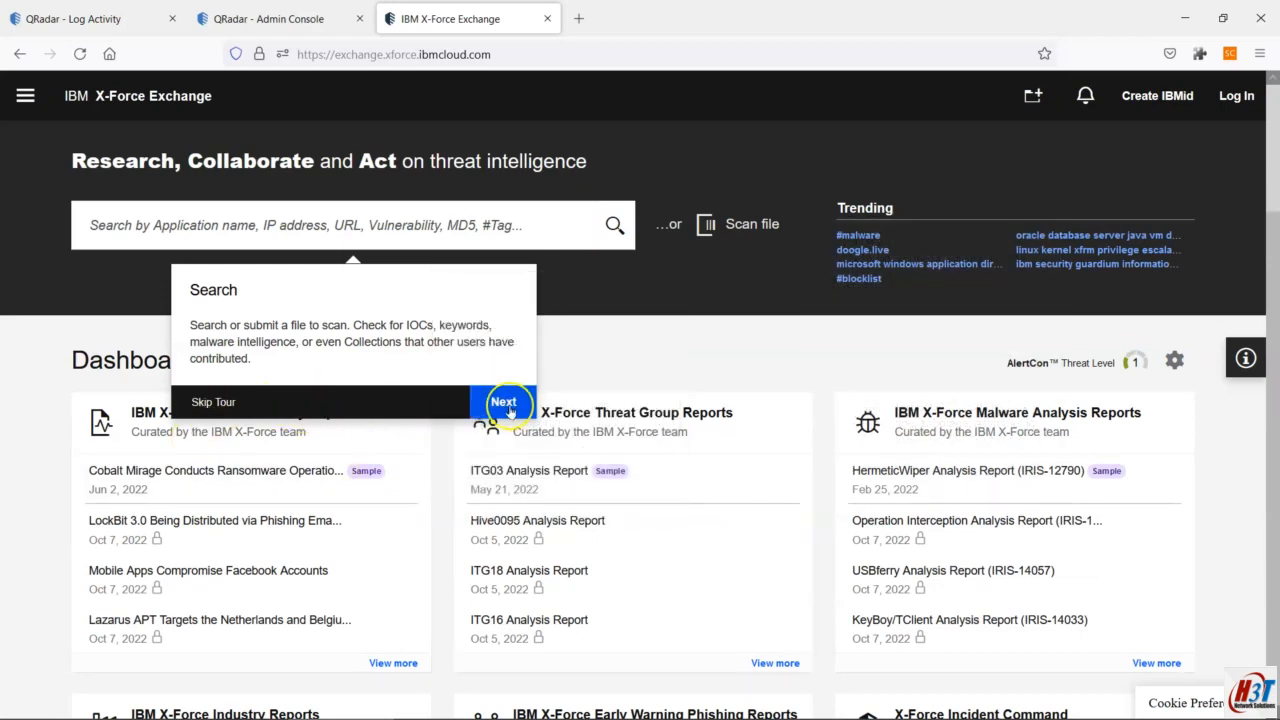
Step: Go through the X-Force Exchange introductory tour from Search to Profile and finish it
click(504, 403)
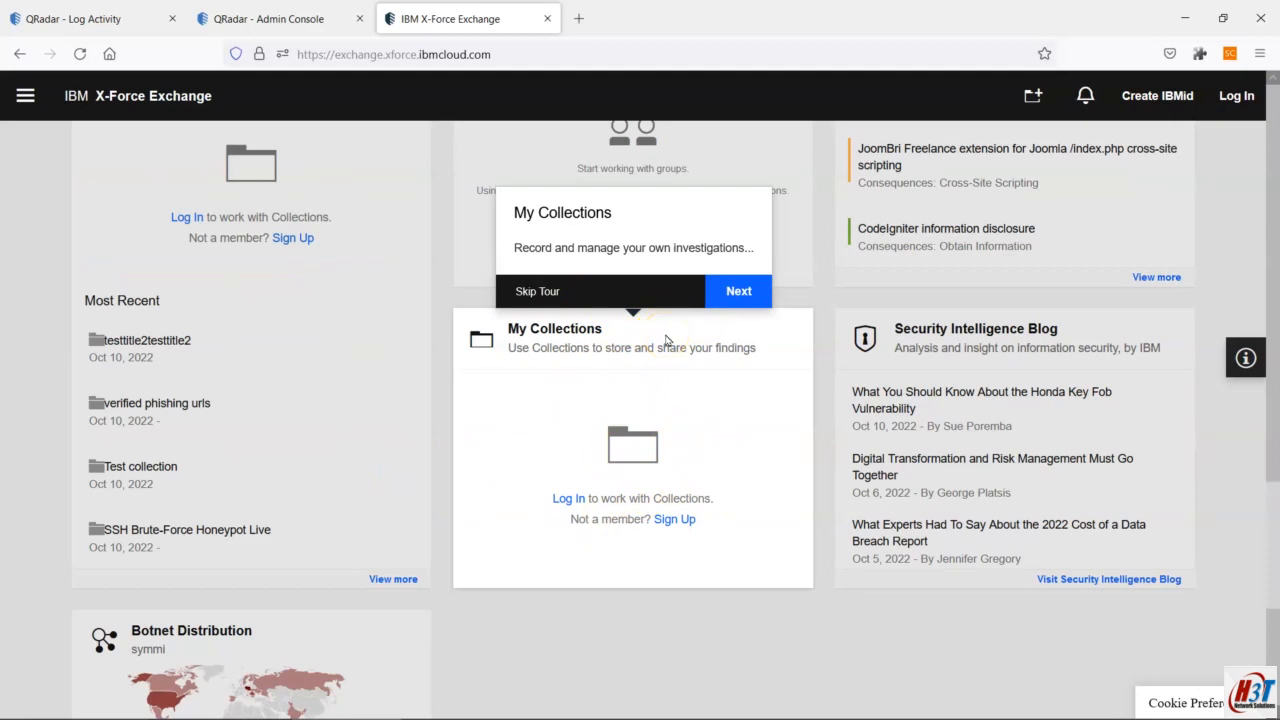
click(737, 296)
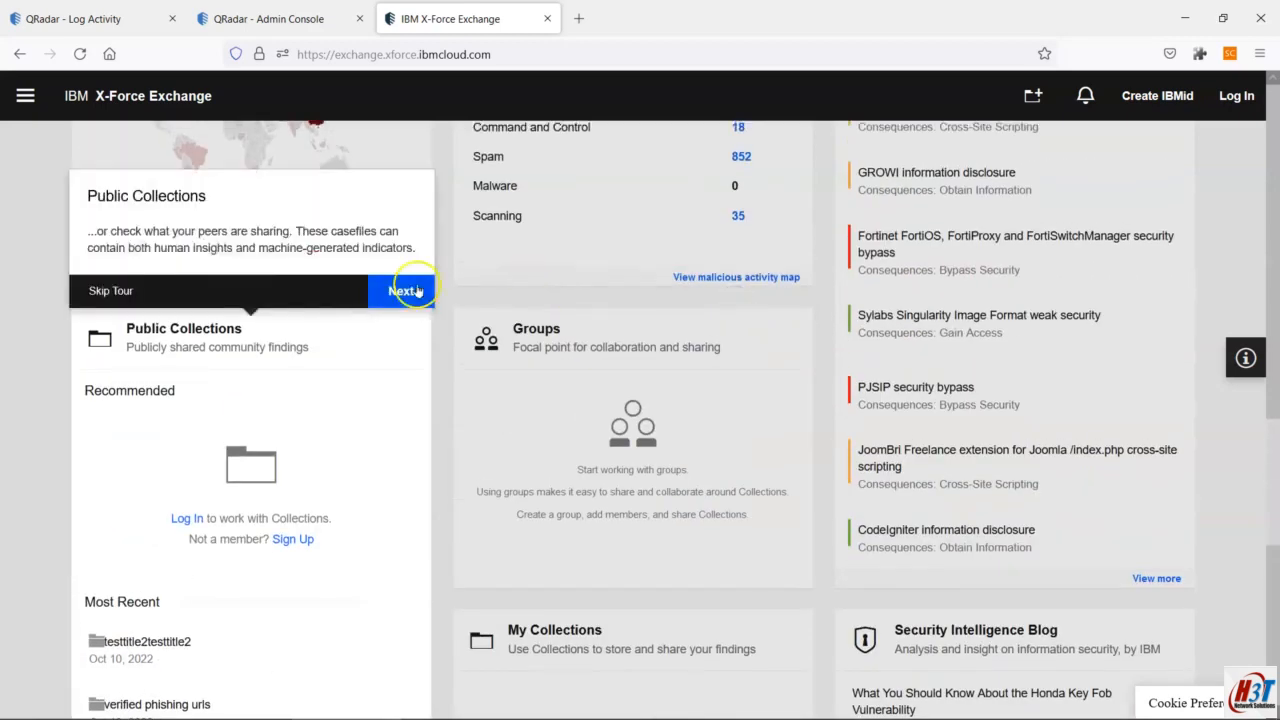
click(418, 295)
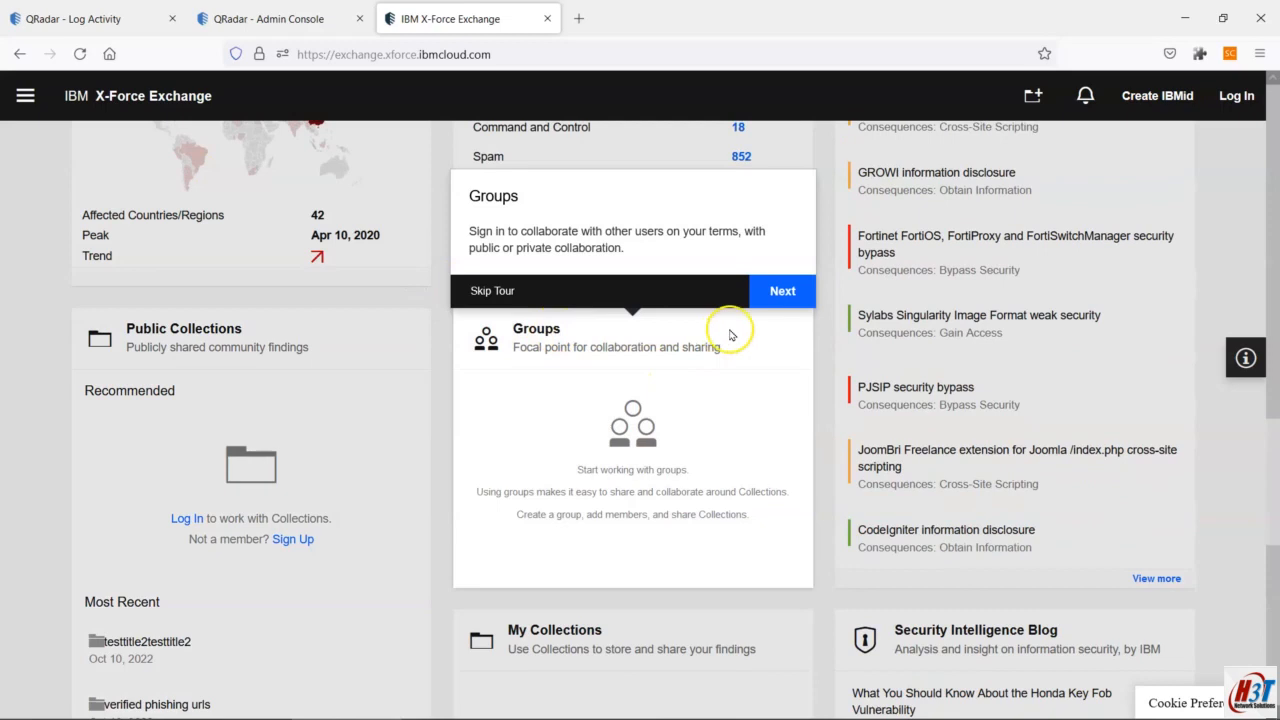
click(778, 294)
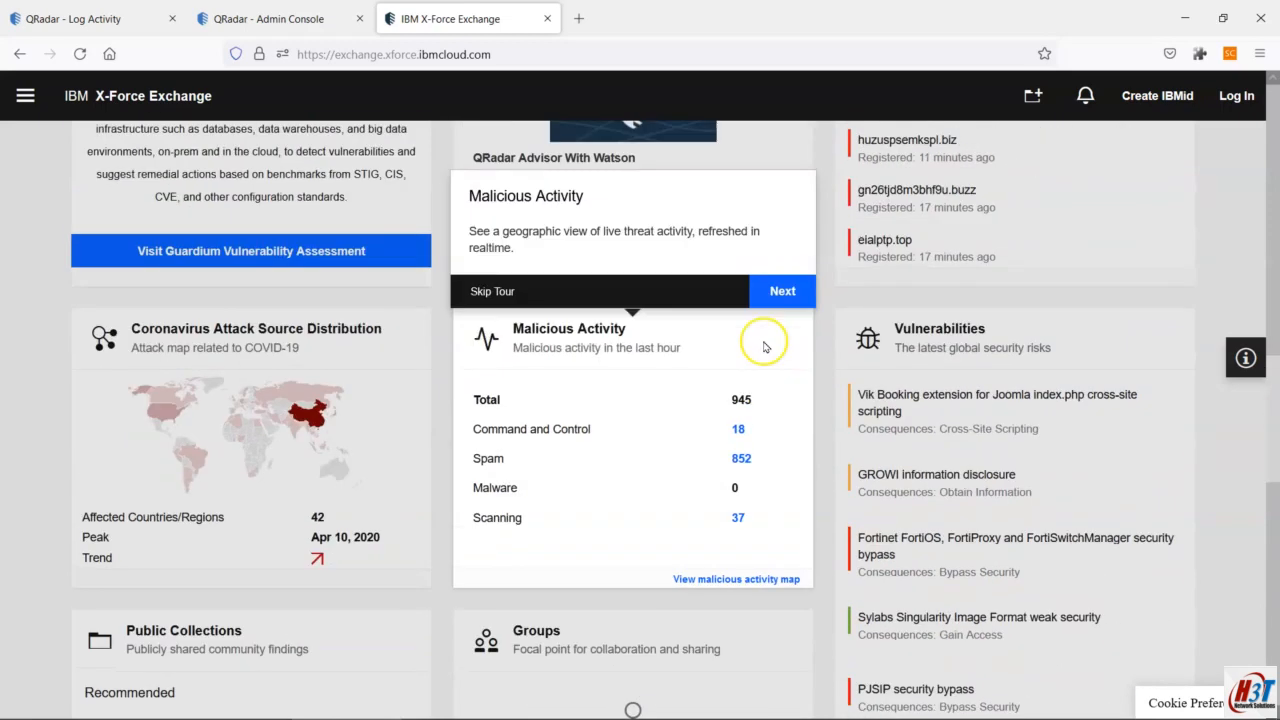
click(795, 291)
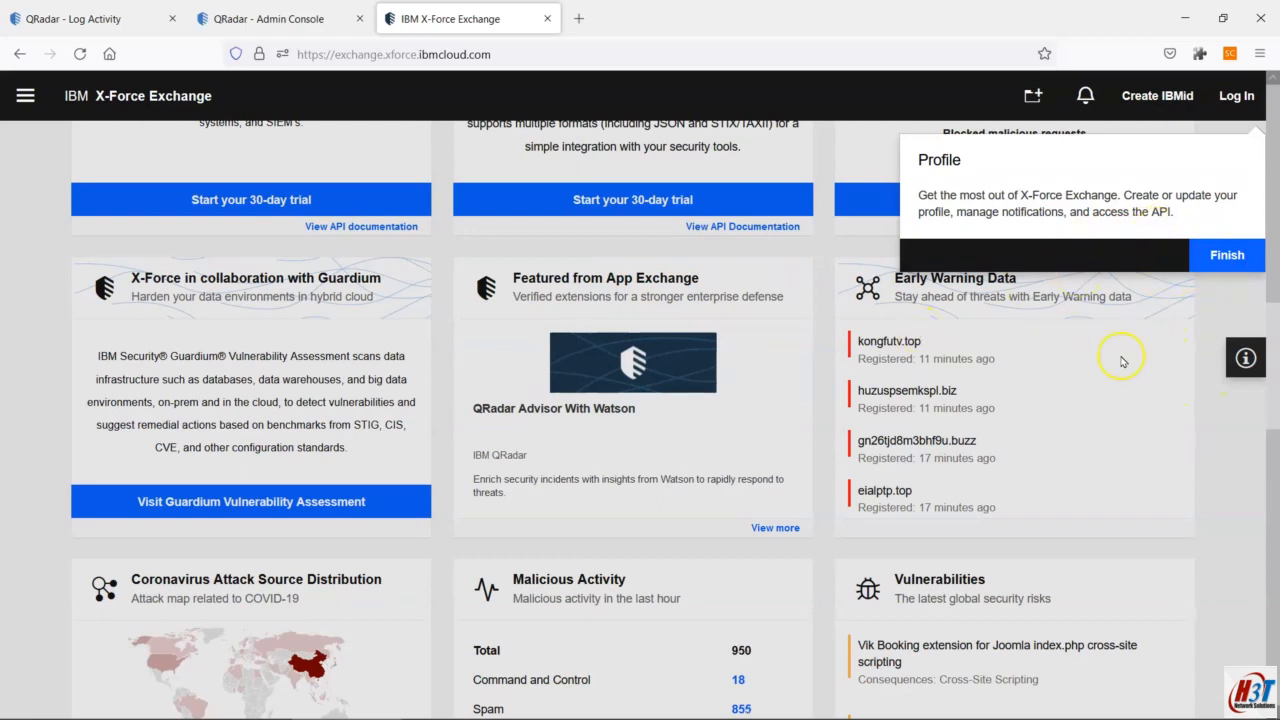
click(1225, 253)
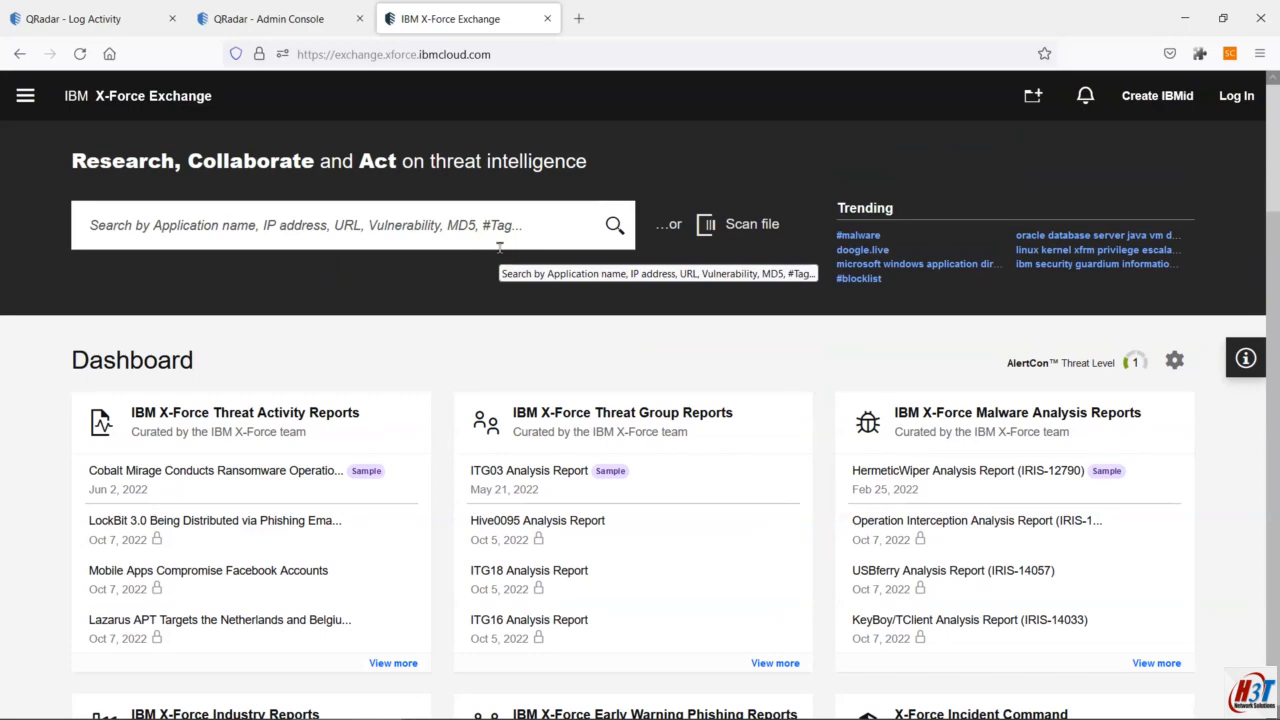
Step: Check the options offered by the X-Force Exchange search field and dismiss them
click(129, 226)
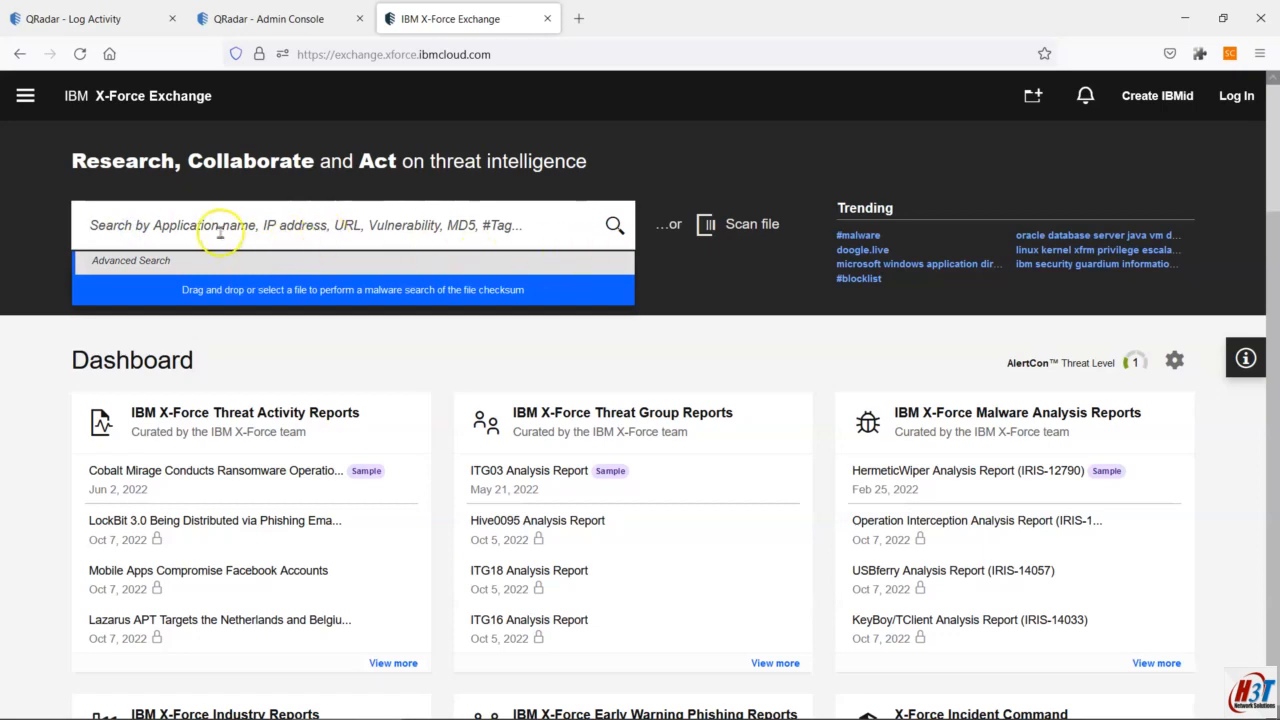
click(404, 131)
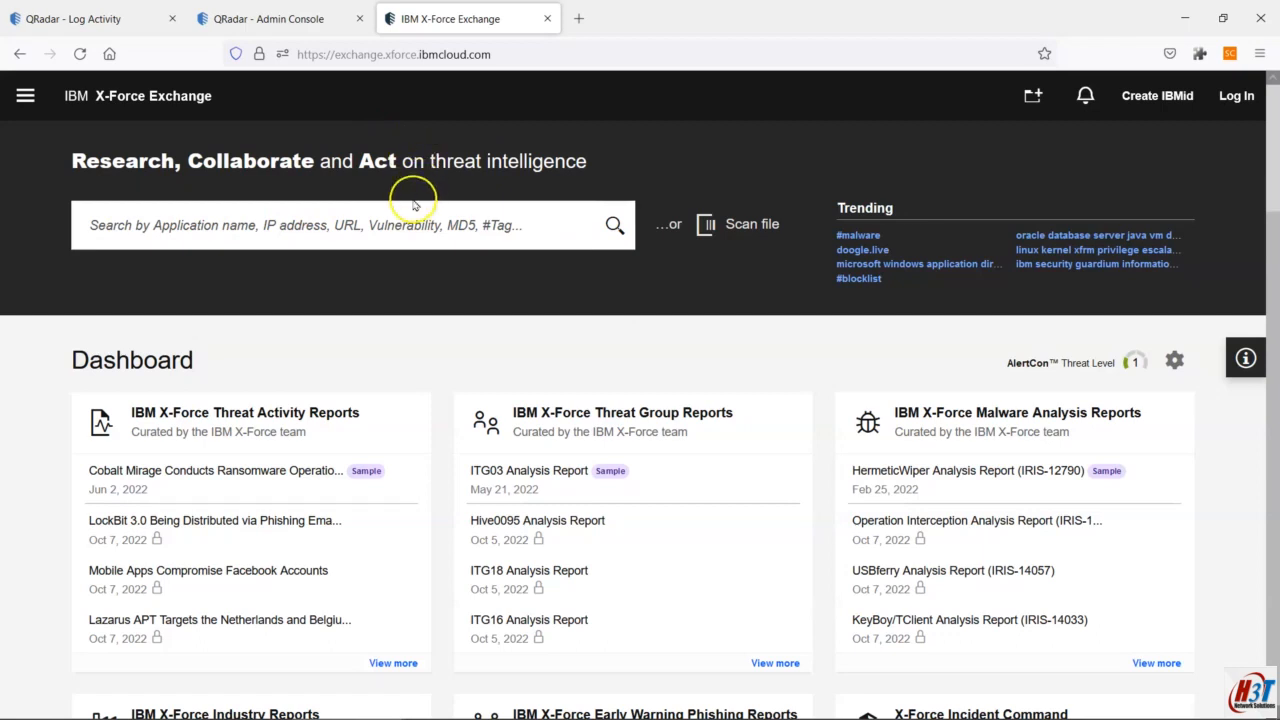
key(alt+Tab)
key(Escape)
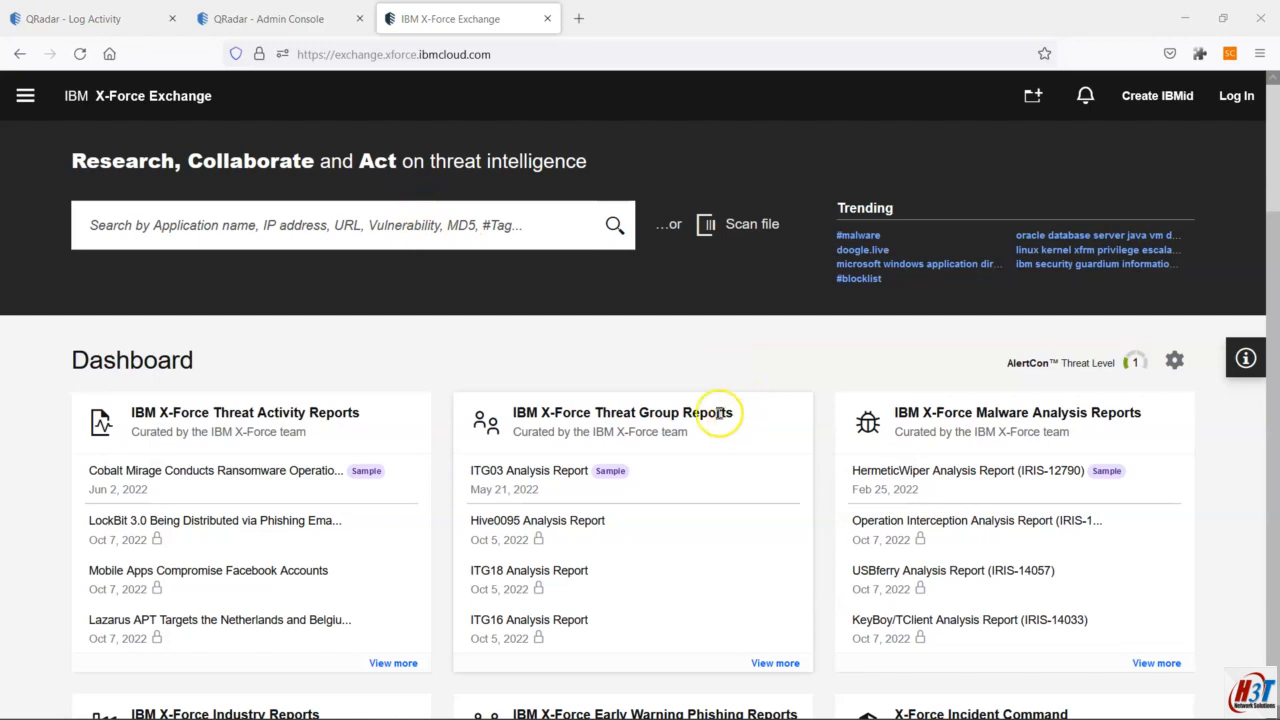
Step: Close the QRadar Admin Console browser tab and return to the Log Activity tab
click(288, 30)
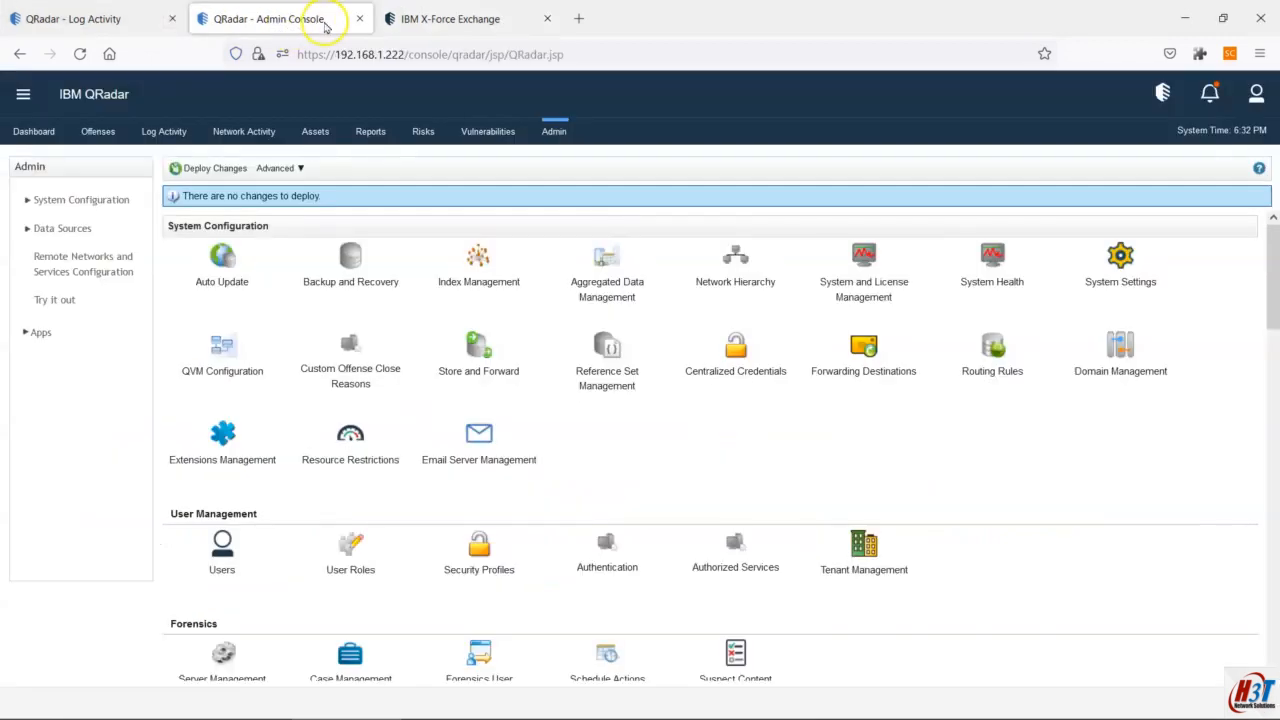
click(359, 18)
click(128, 25)
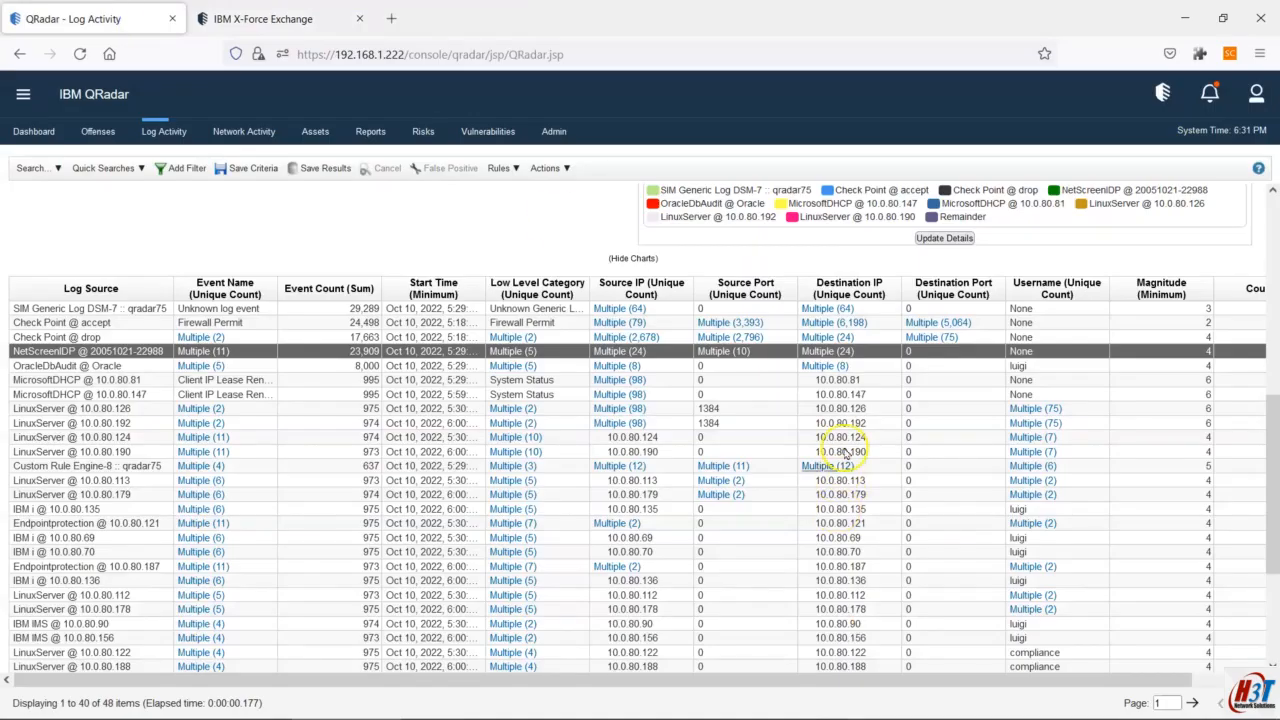
Step: Check the filter options for destination IP 10.0.80.81 in the grouped results, dismiss them and look over the other log sources
click(858, 385)
right_click(858, 387)
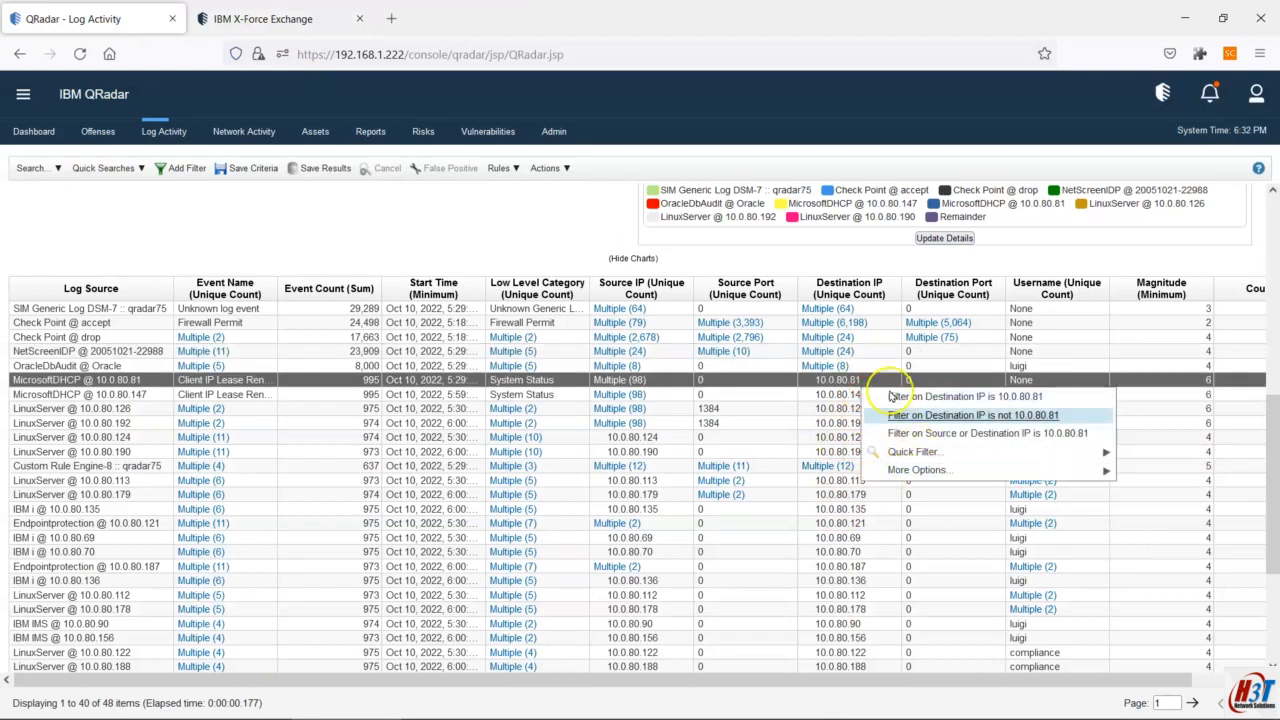
mouse_move(871, 458)
click(812, 394)
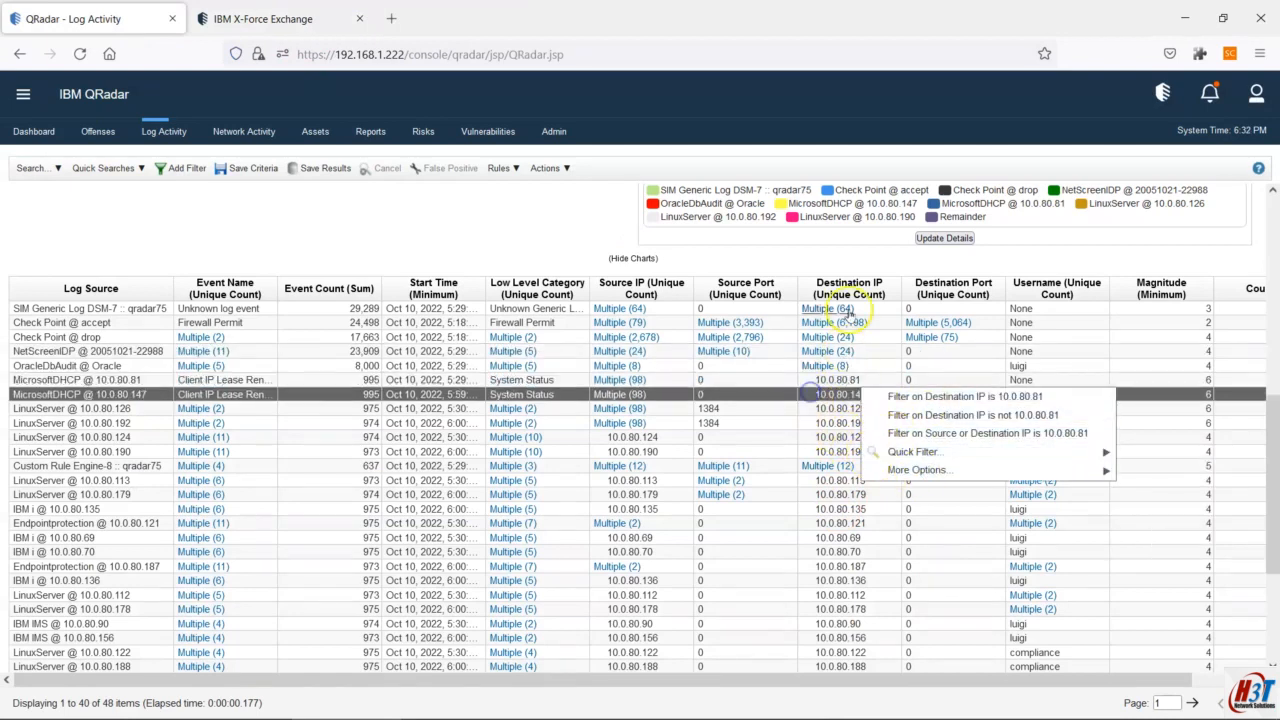
click(815, 423)
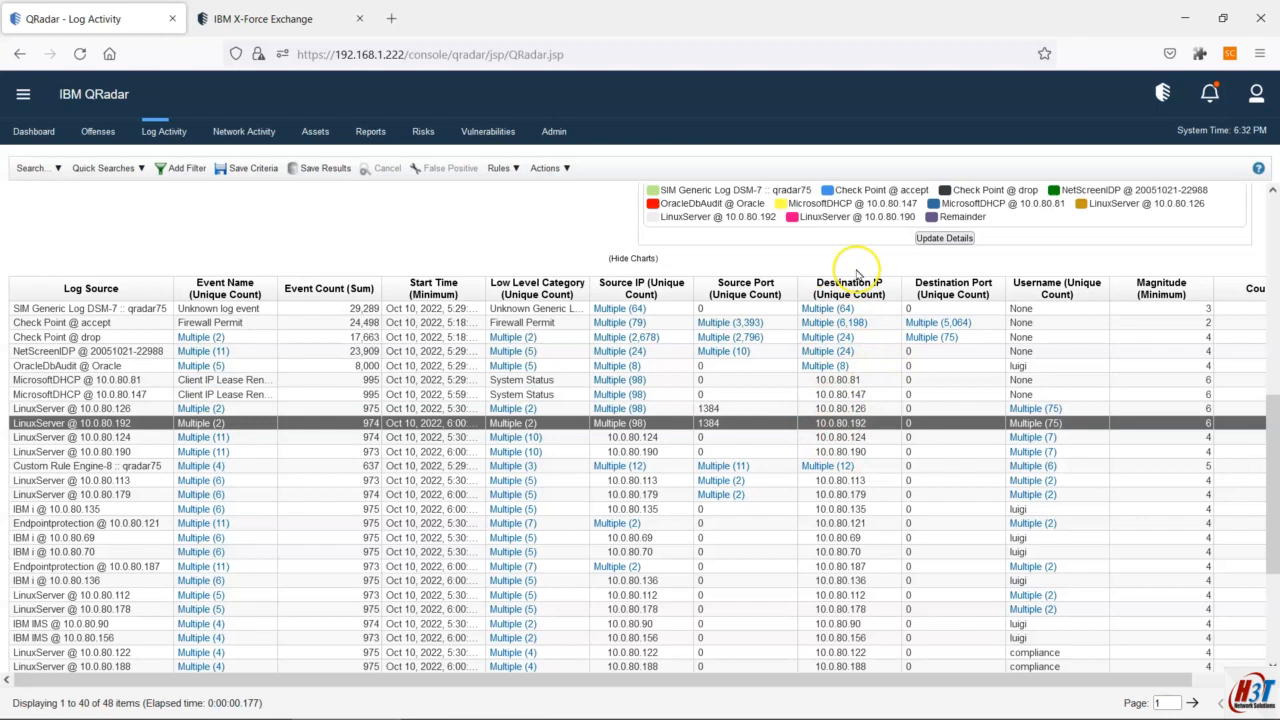
mouse_move(1268, 484)
mouse_down()
mouse_move(1272, 384)
mouse_move(1276, 476)
mouse_up()
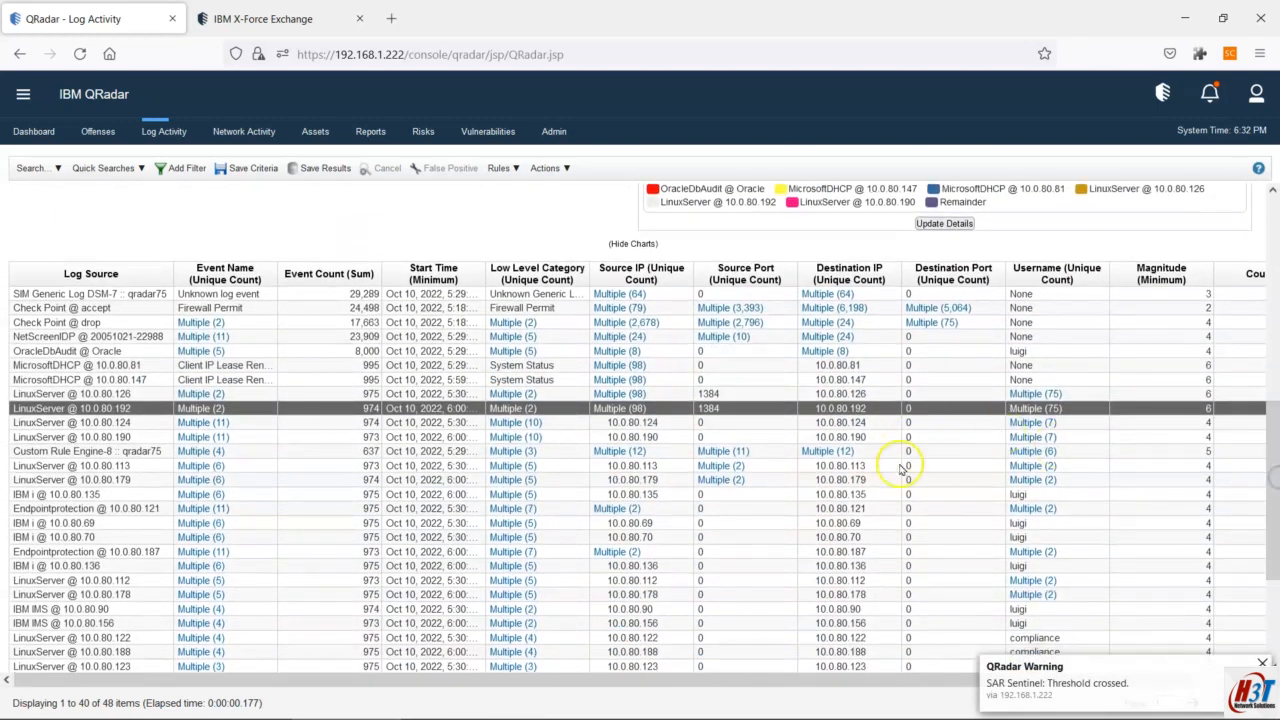
Step: Reload Log Activity to show real-time events and pause the event stream
click(165, 131)
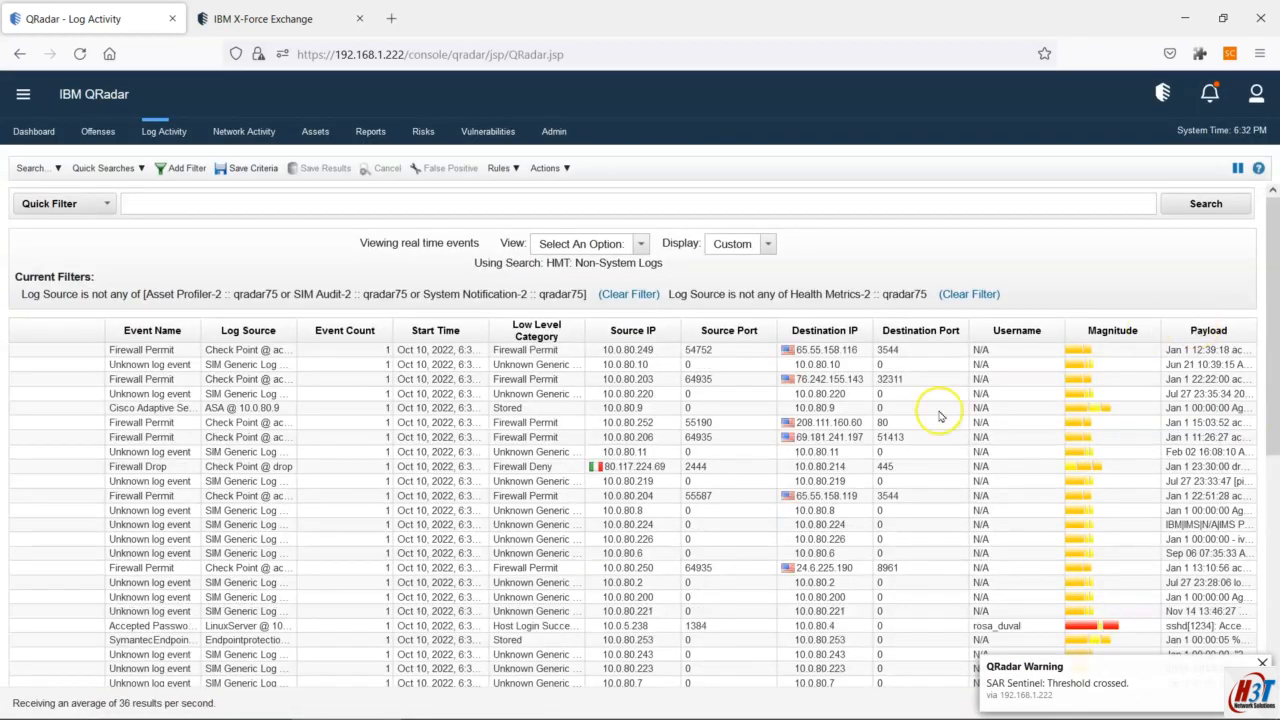
right_click(922, 411)
right_click(882, 411)
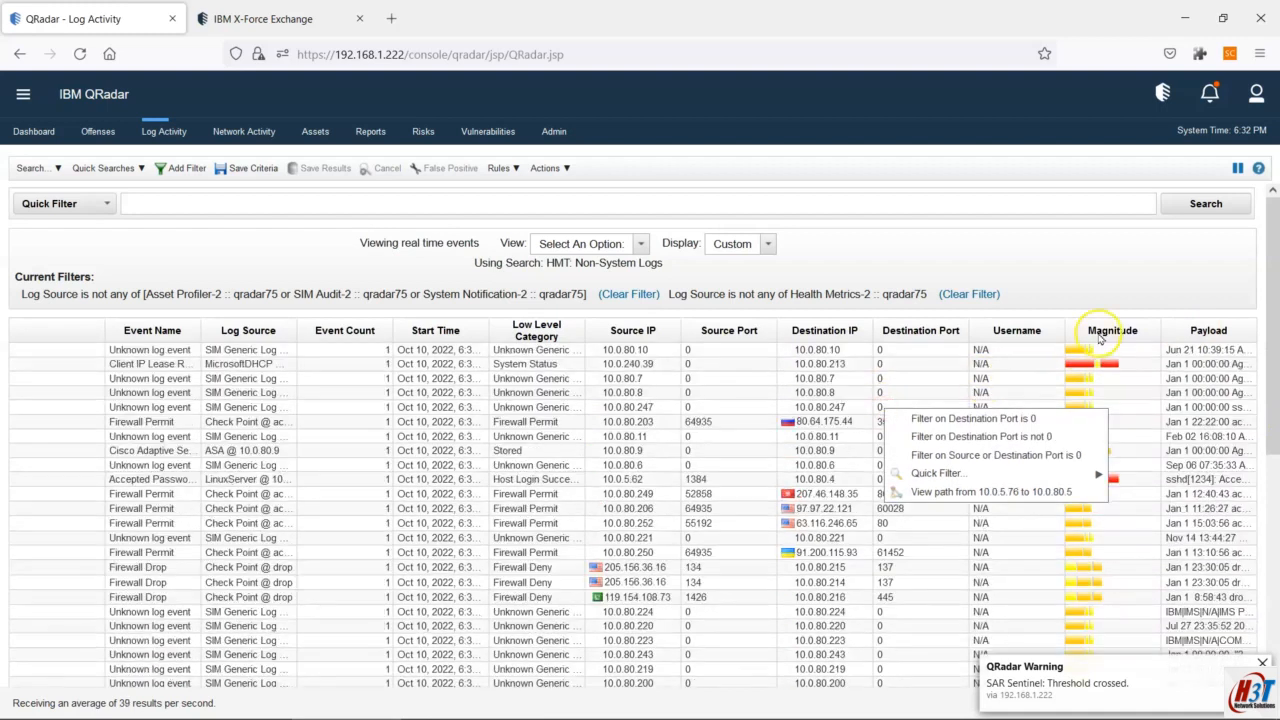
click(1237, 167)
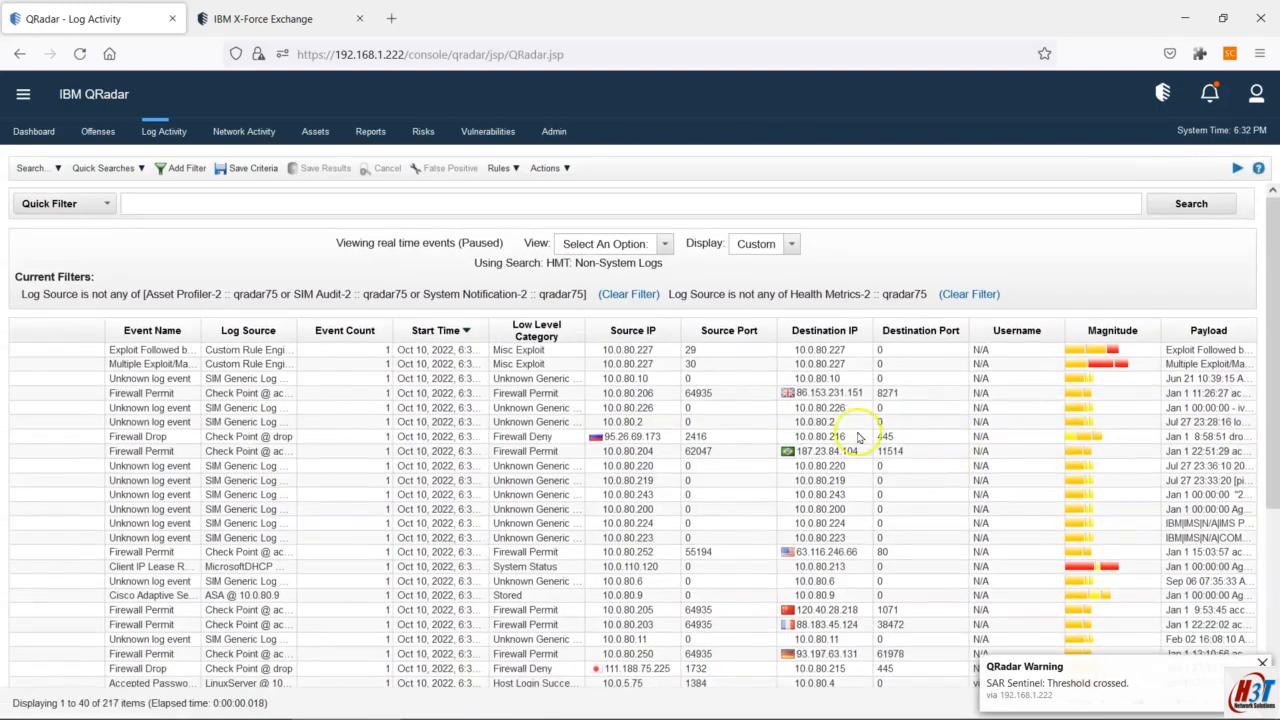
Step: Run an X-Force Exchange Lookup on destination IP 86.153.231.151 and maximize the report window
click(822, 393)
right_click(822, 393)
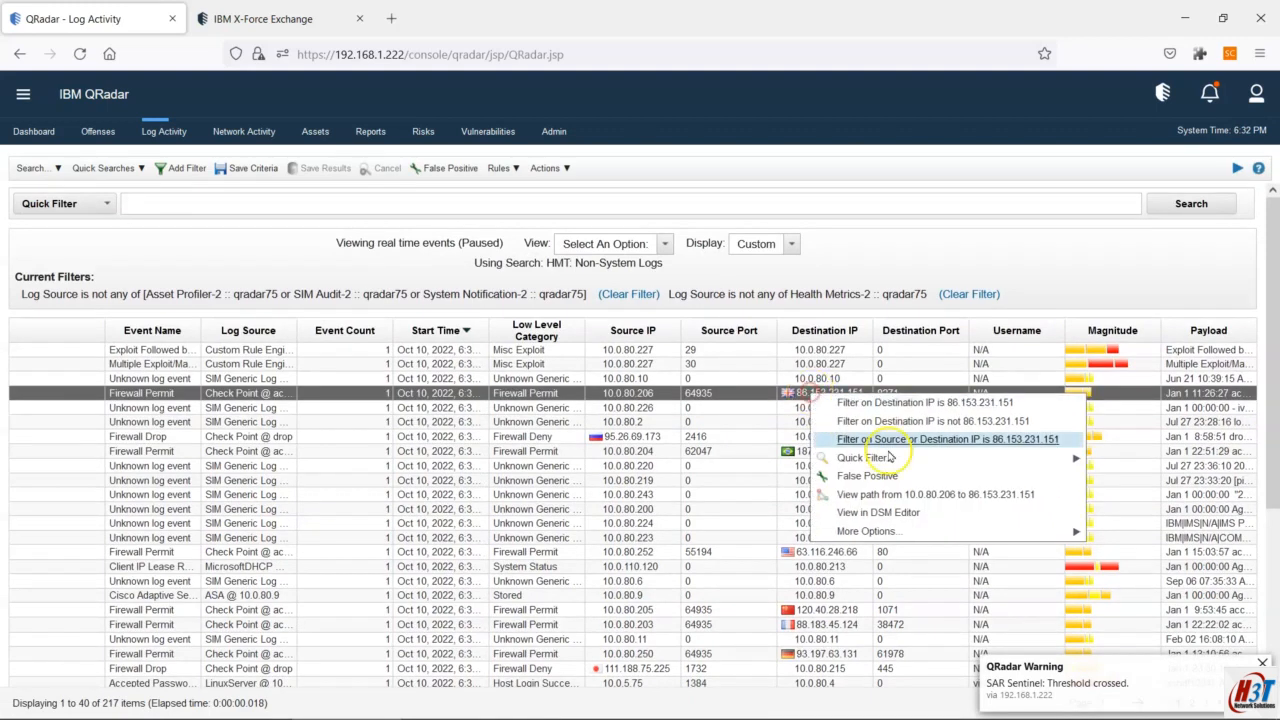
click(895, 532)
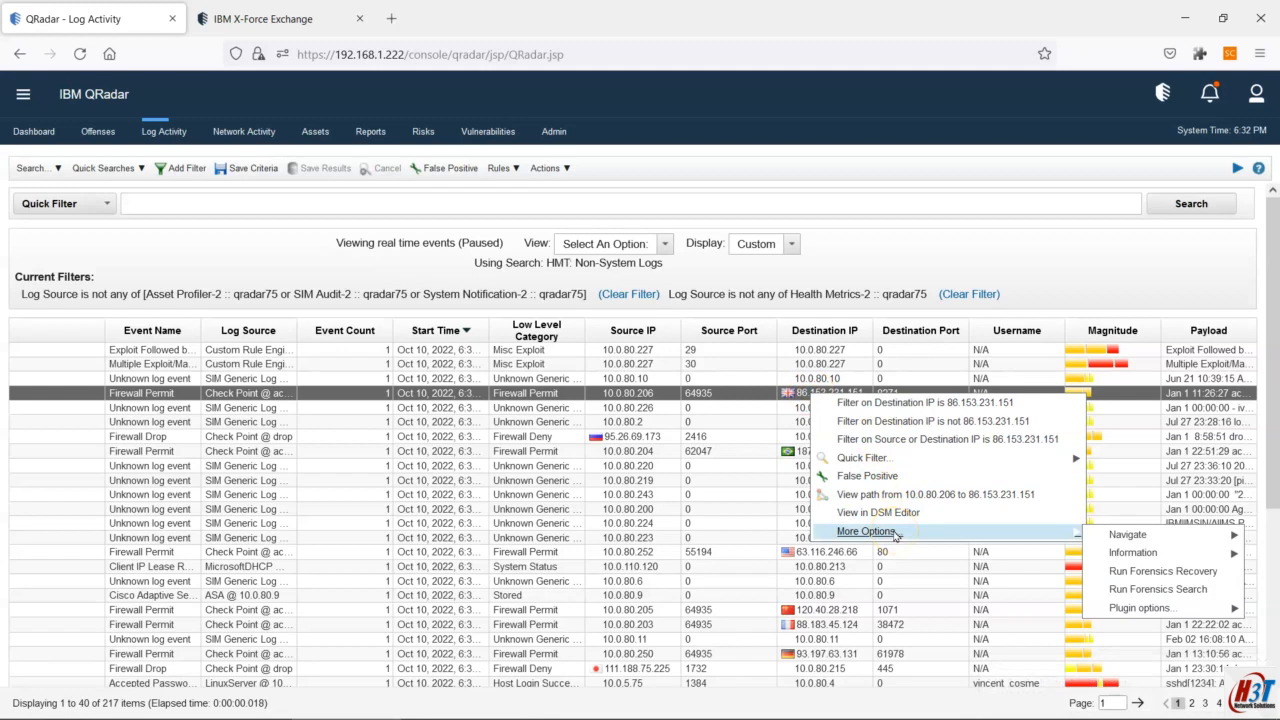
click(1135, 608)
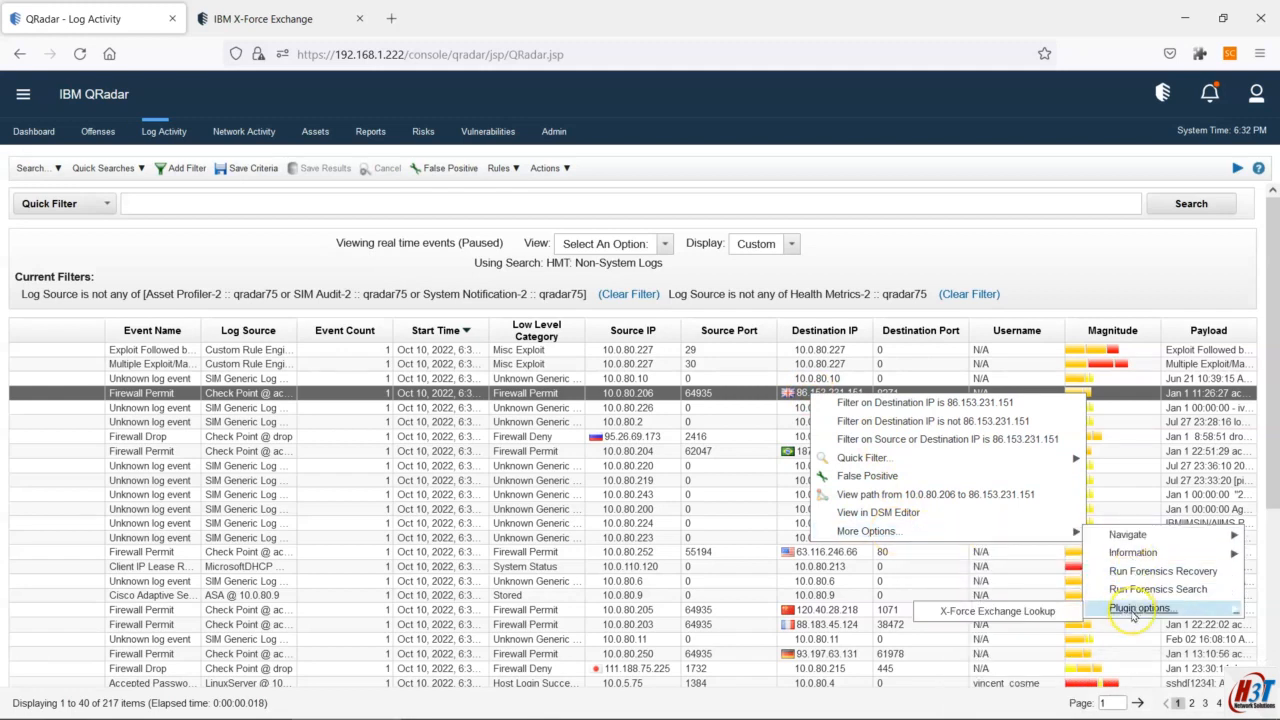
click(1005, 612)
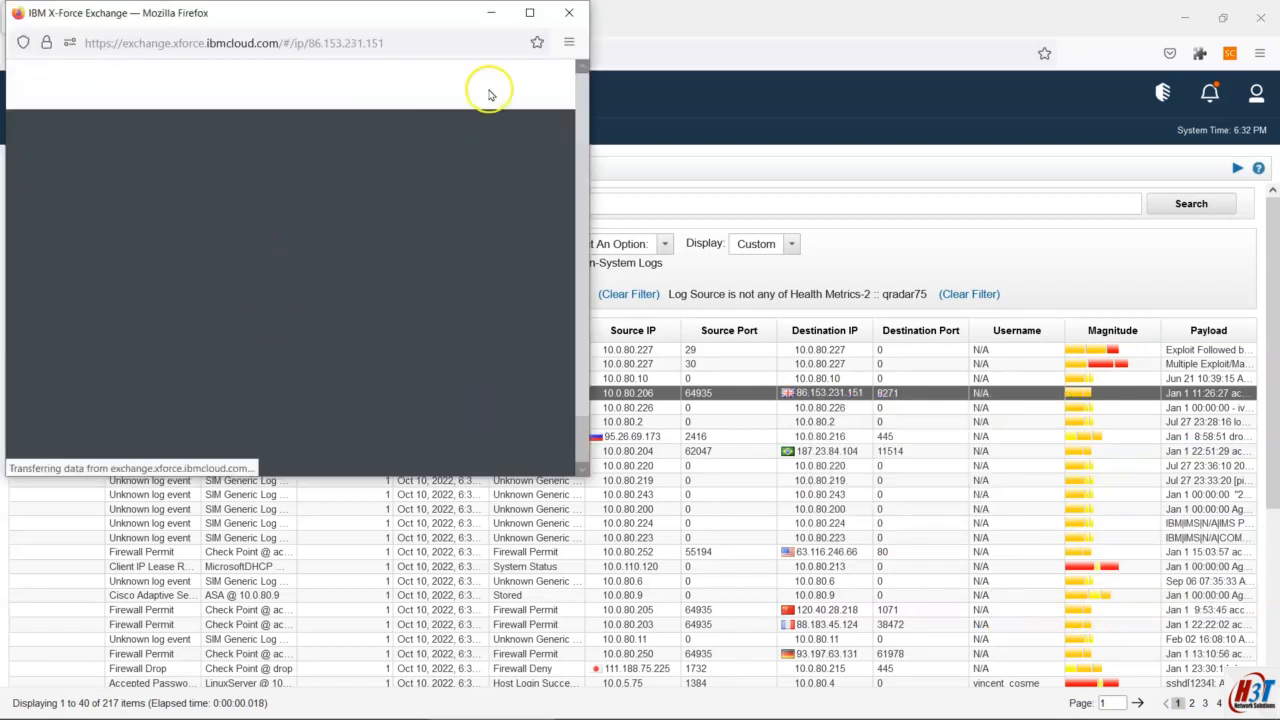
click(531, 14)
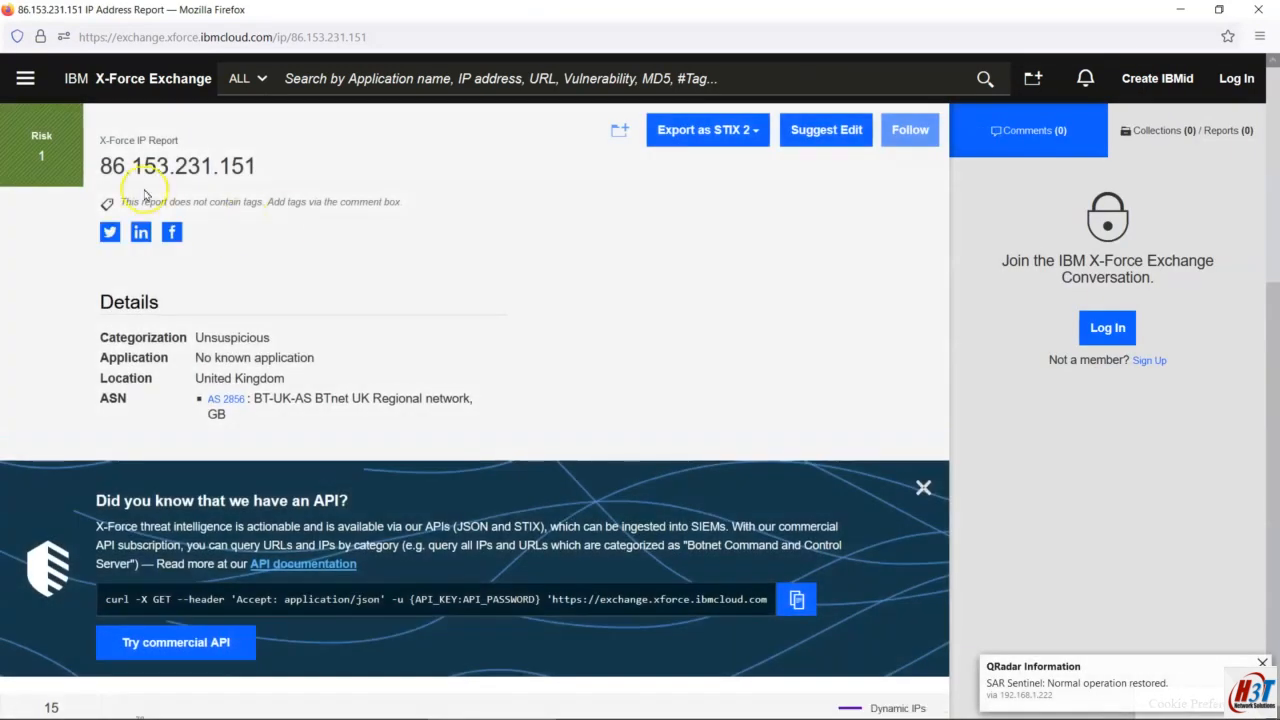
Step: Review the X-Force IP report for 86.153.231.151, from its timeline, passive DNS and subnets to the categorization and location details
drag(99, 166, 289, 172)
click(316, 286)
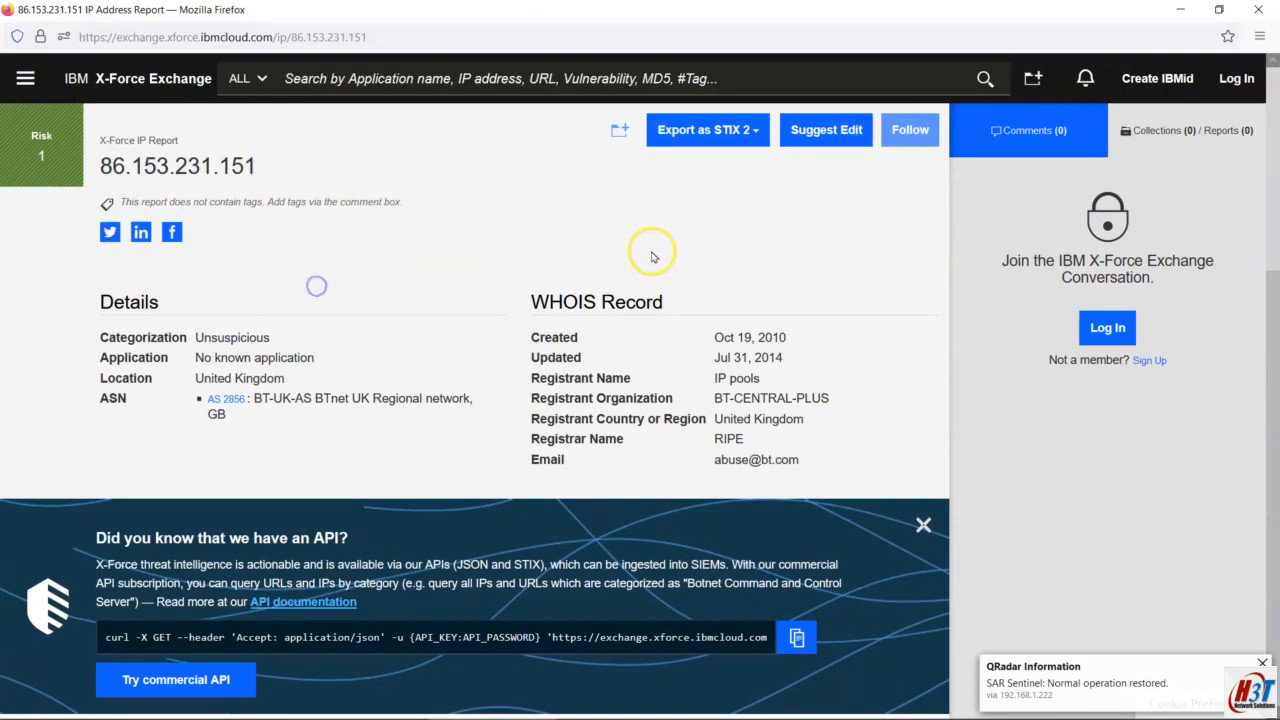
scroll(580, 291, down, 5)
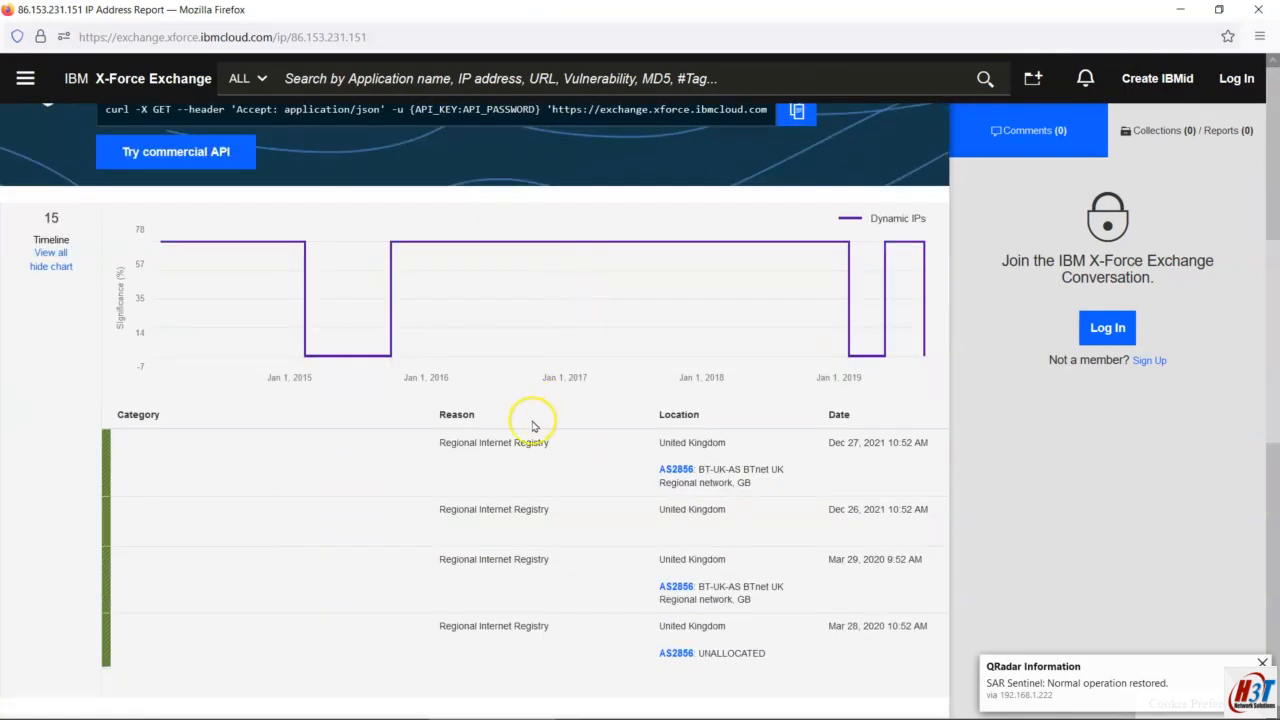
scroll(525, 470, down, 1)
scroll(486, 449, down, 2)
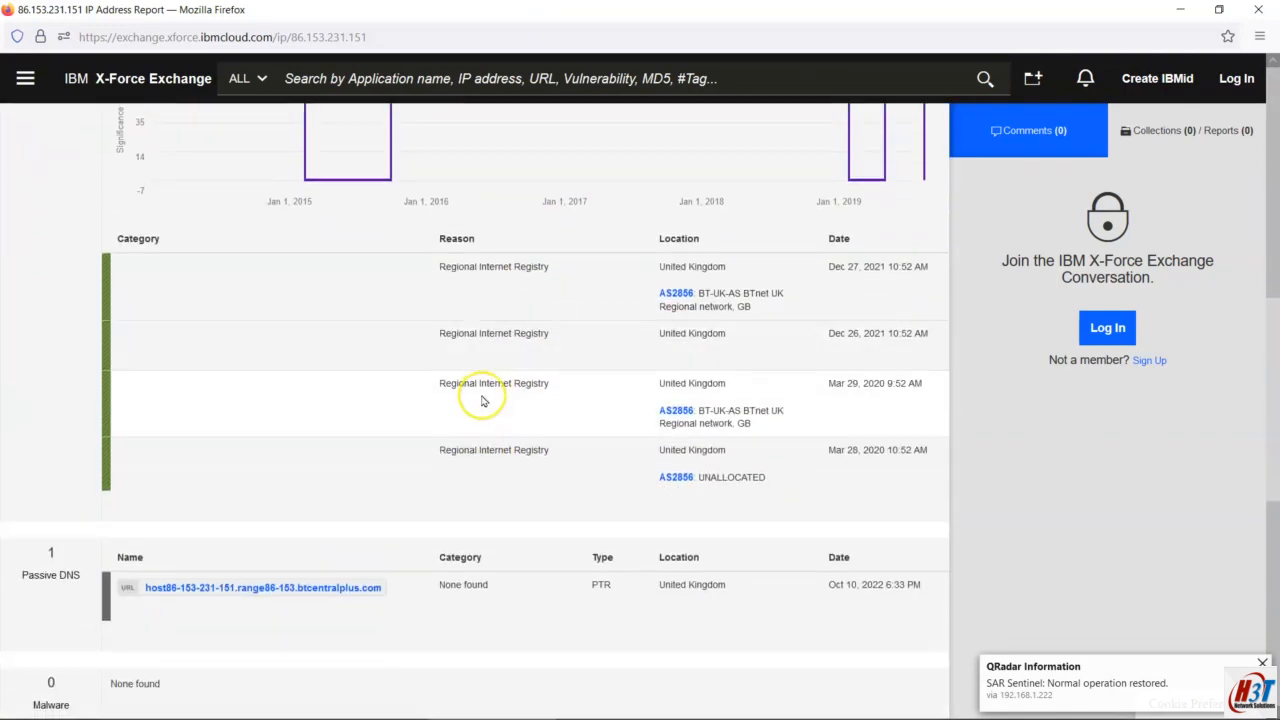
scroll(483, 398, down, 1)
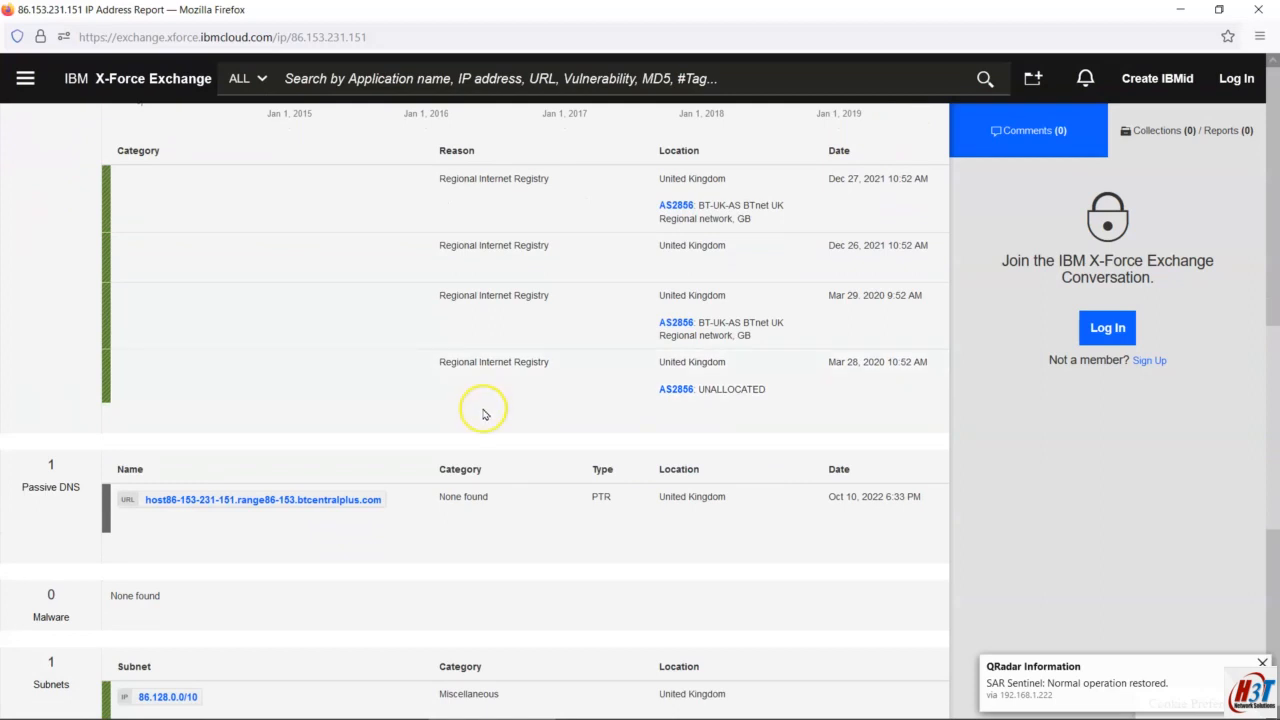
scroll(329, 503, down, 1)
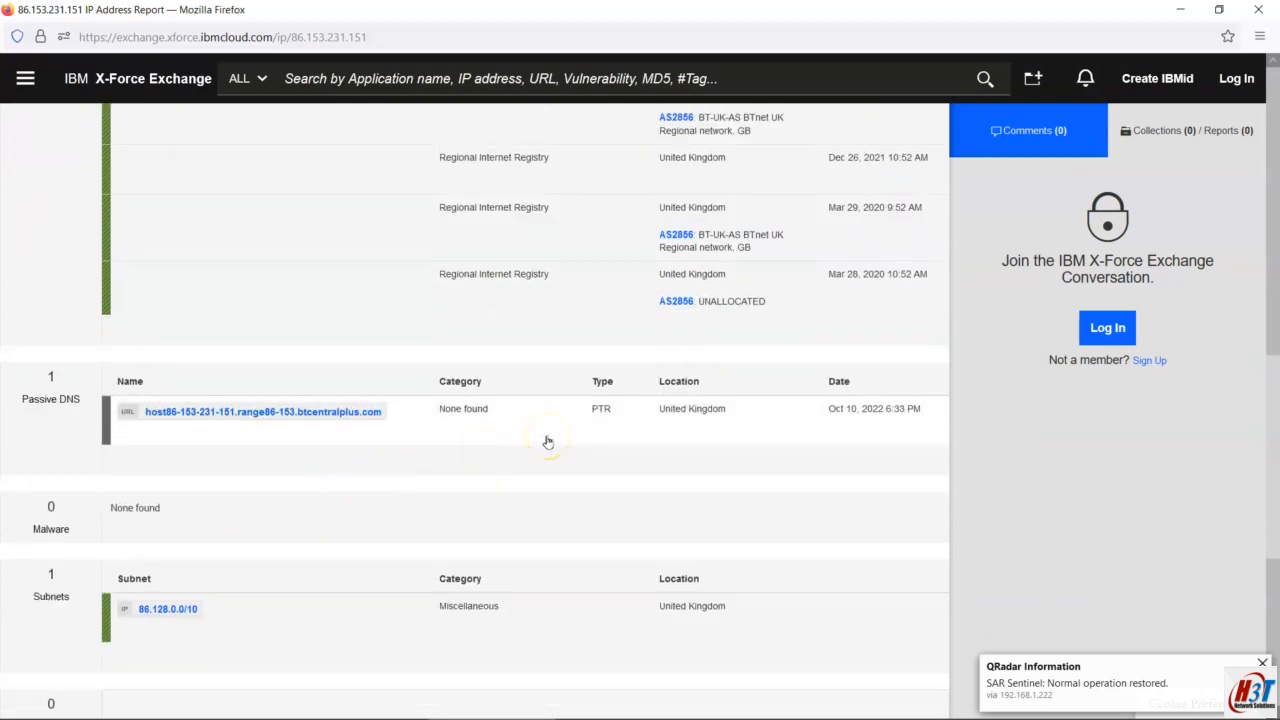
scroll(548, 441, up, 15)
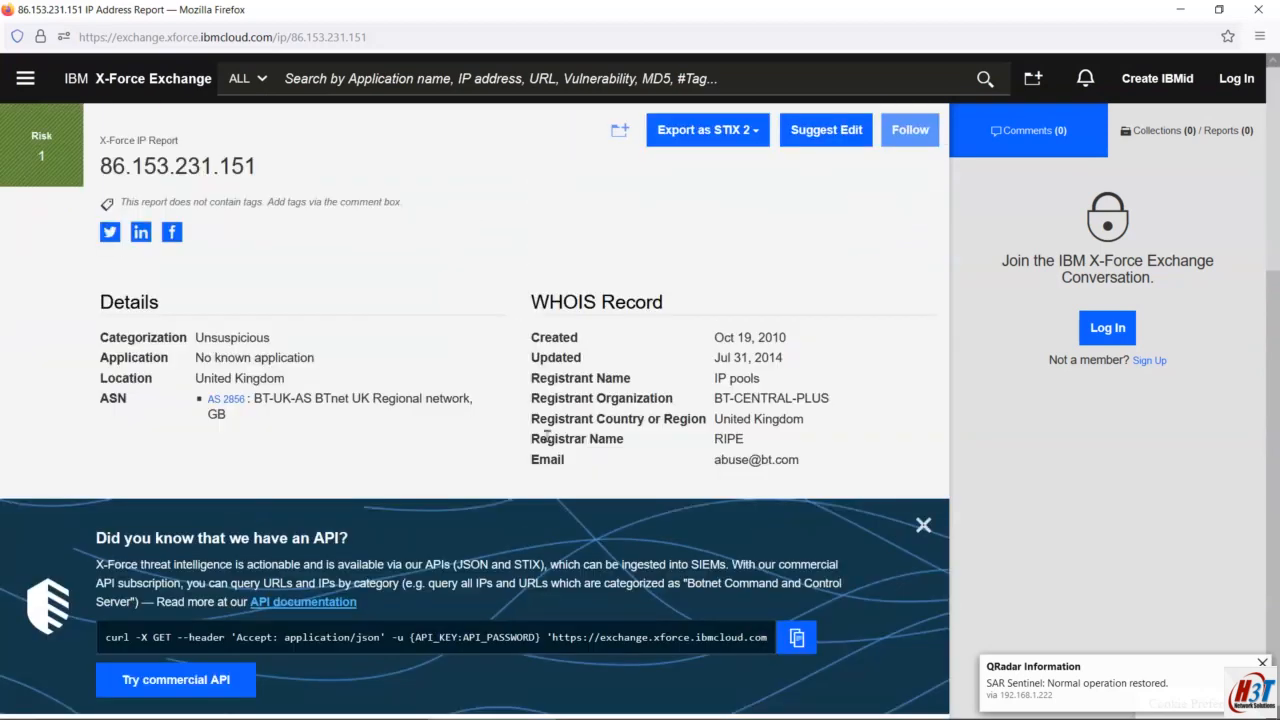
drag(96, 336, 342, 385)
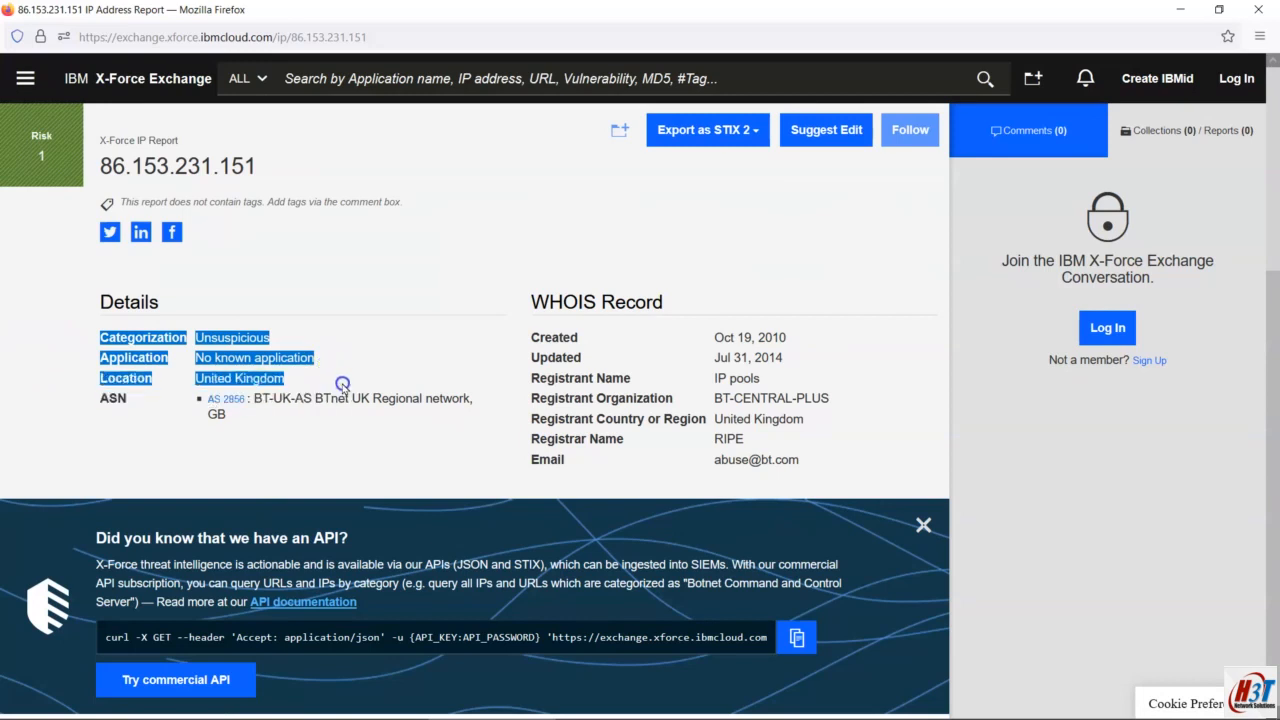
Step: Switch to Log Activity to check the event with destination IP 86.153.231.151, and return to its X-Force report
key(alt+Tab)
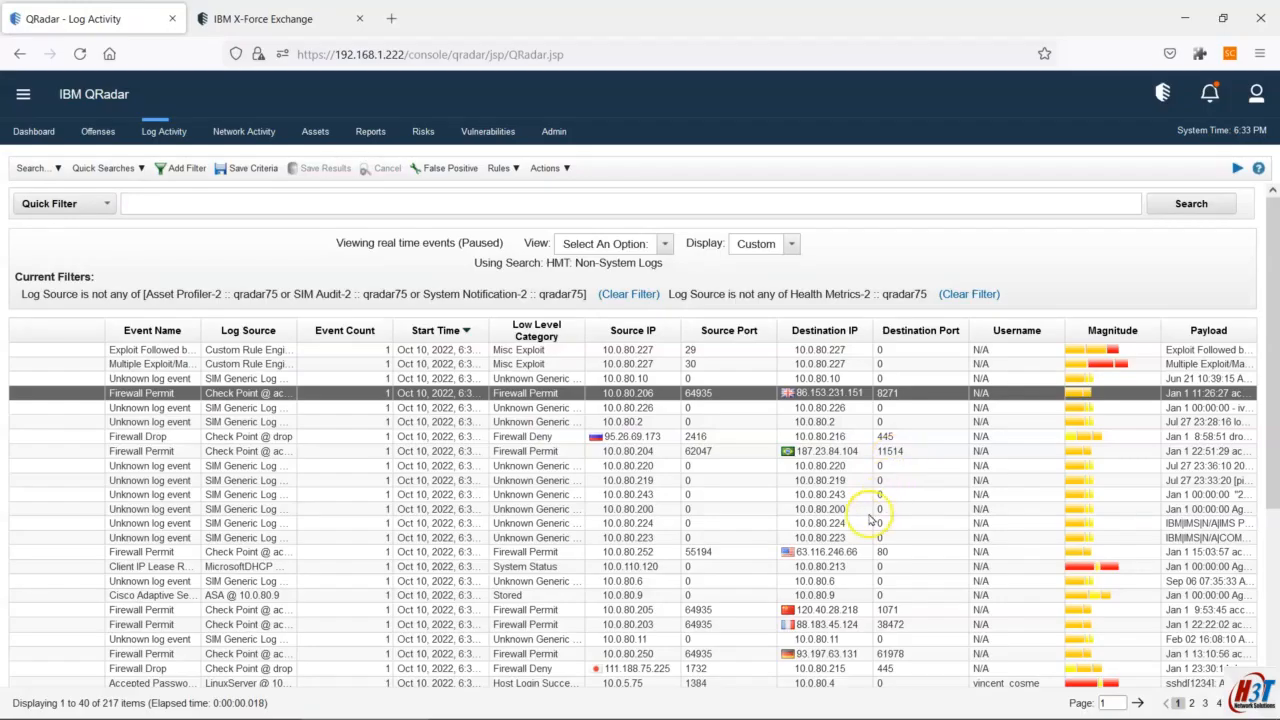
click(775, 408)
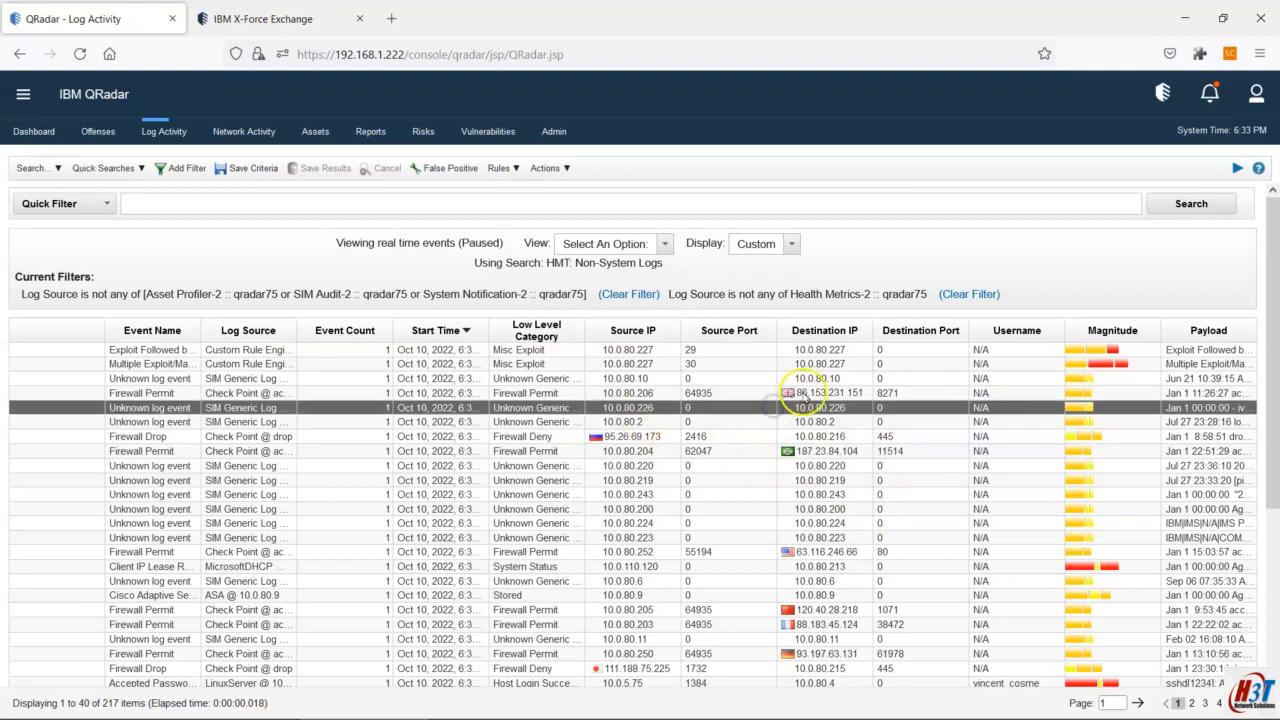
click(790, 393)
key(alt+Tab)
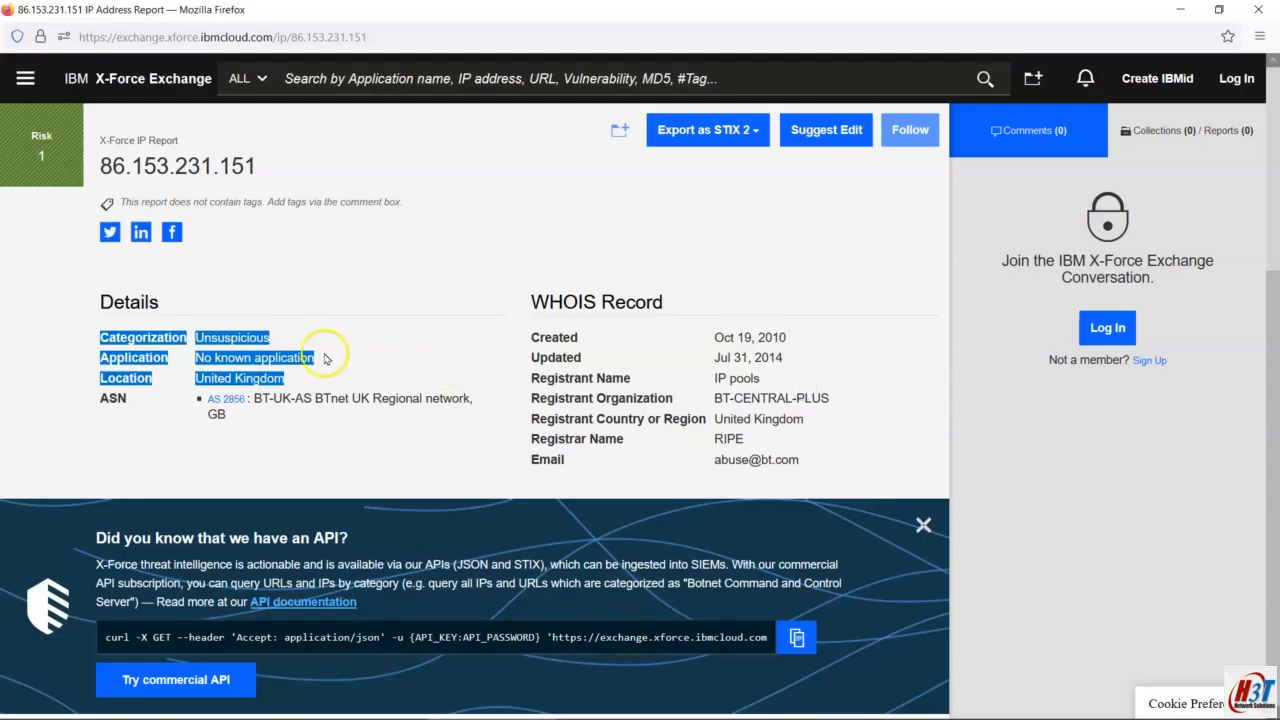
Step: Examine the report's WHOIS record, including the creation date, along with its timeline and passive DNS entries
click(296, 410)
drag(710, 338, 822, 339)
drag(665, 301, 522, 301)
drag(726, 345, 797, 341)
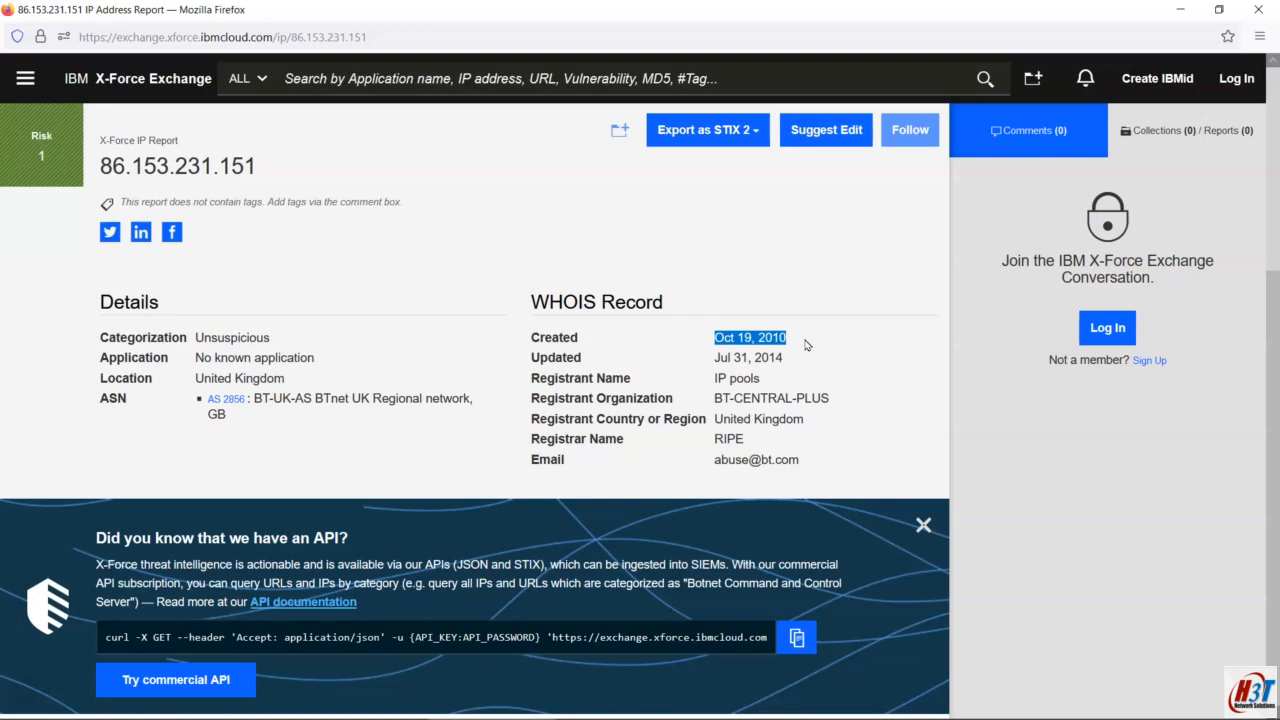
scroll(785, 385, down, 3)
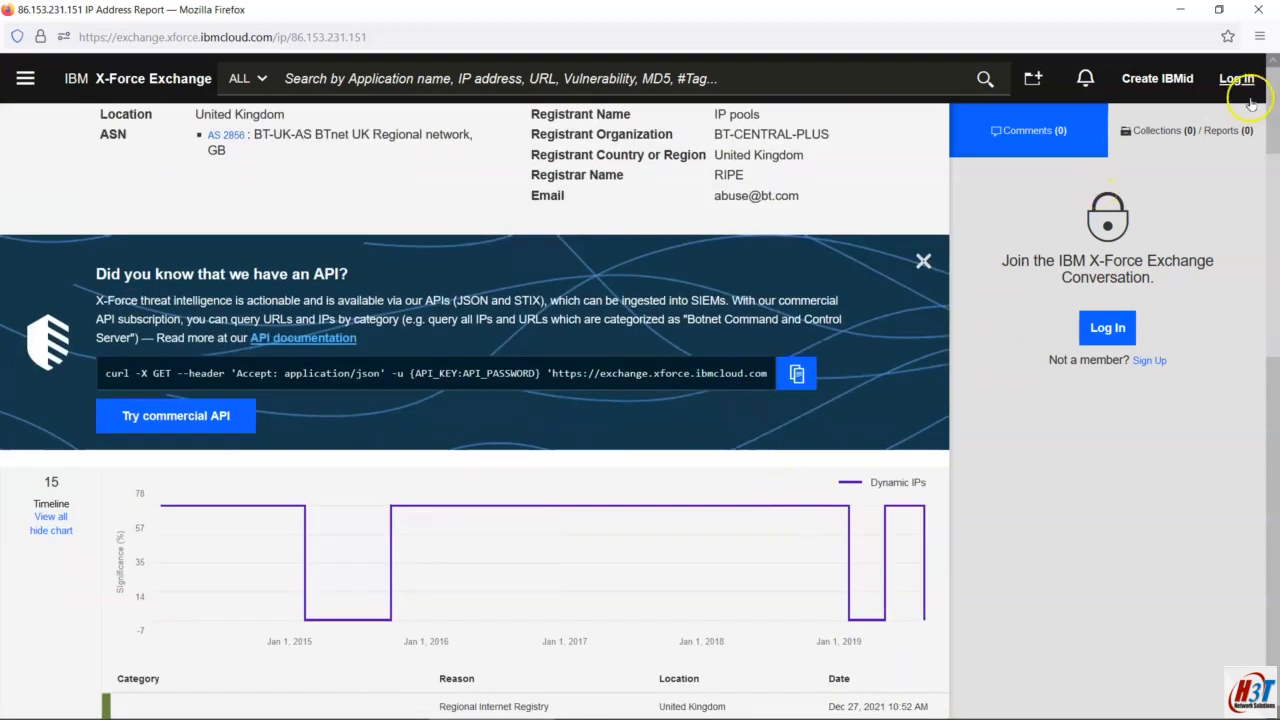
scroll(543, 591, down, 10)
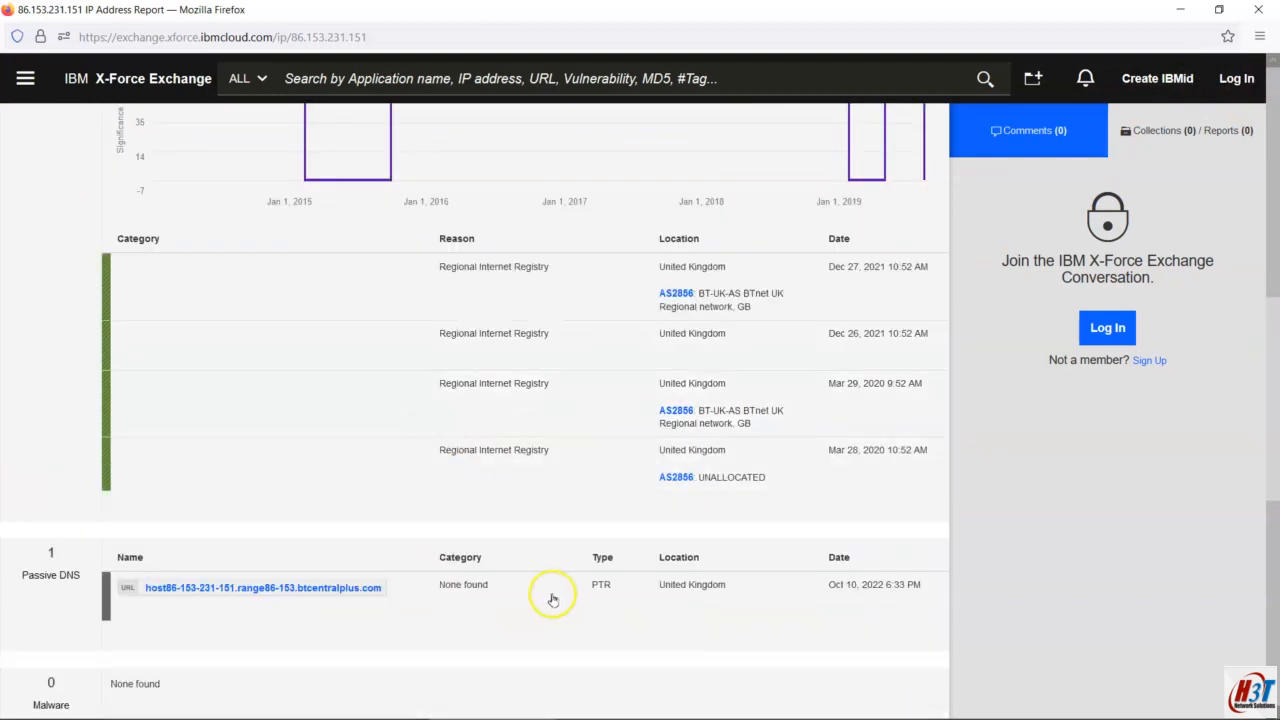
scroll(657, 586, up, 8)
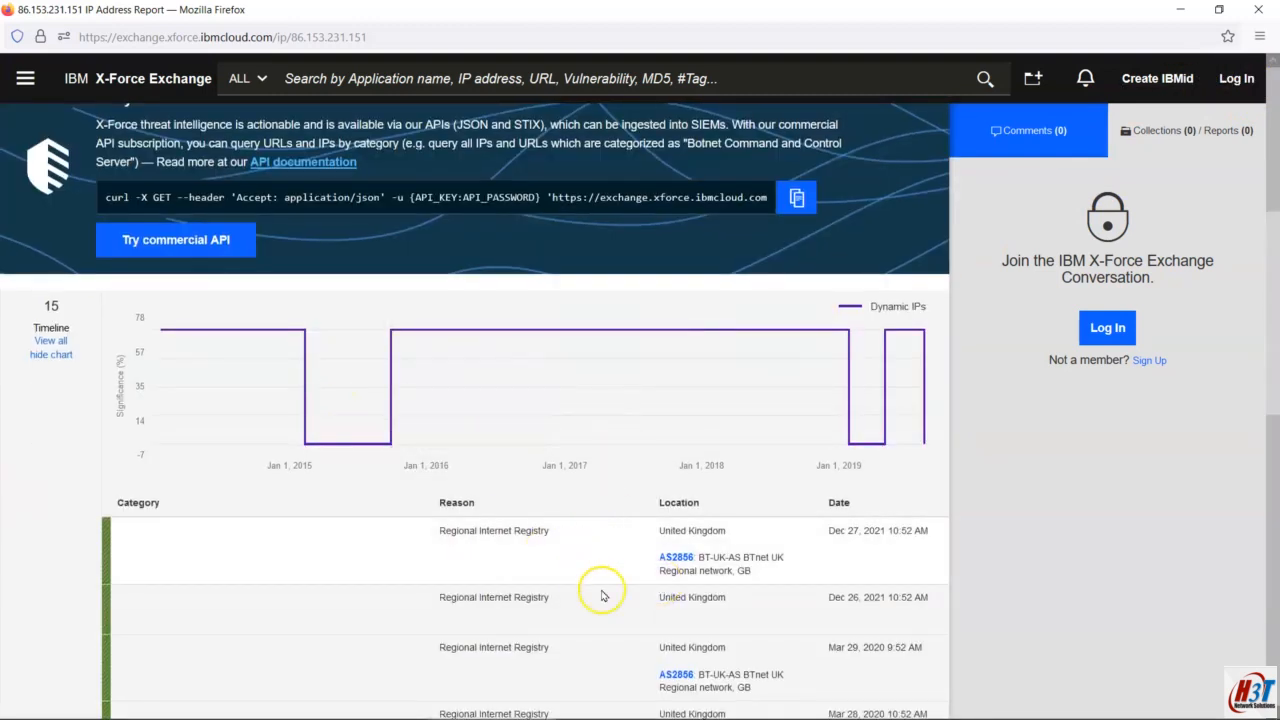
scroll(663, 602, up, 5)
Step: Return to Log Activity and check the filter and Quick Filter options for destination IP 10.0.80.219
key(alt+Tab)
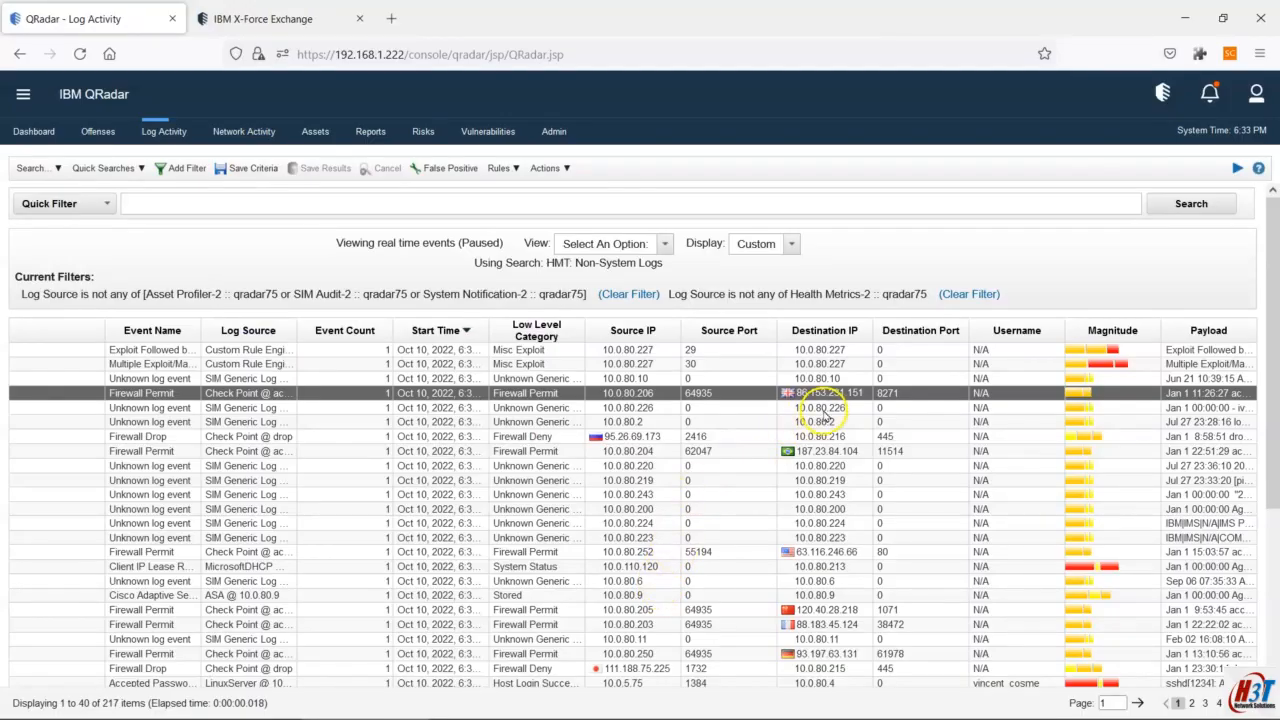
click(824, 451)
click(812, 481)
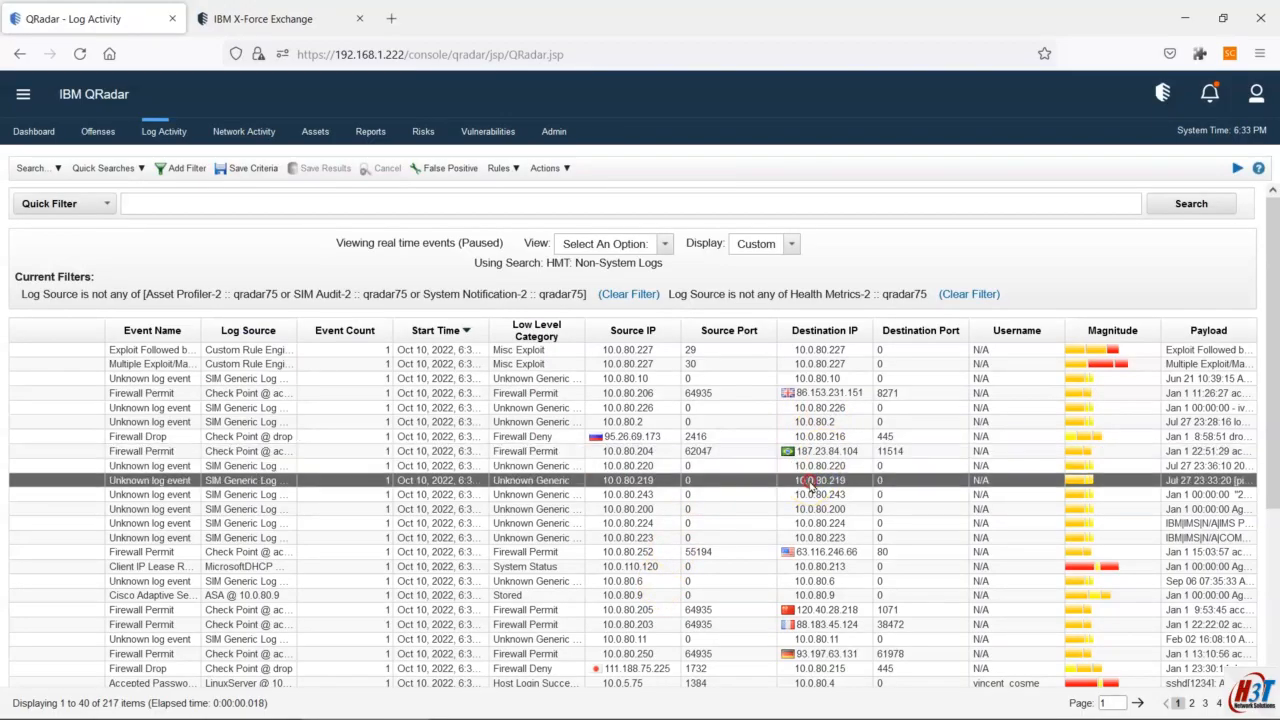
right_click(810, 483)
mouse_move(925, 550)
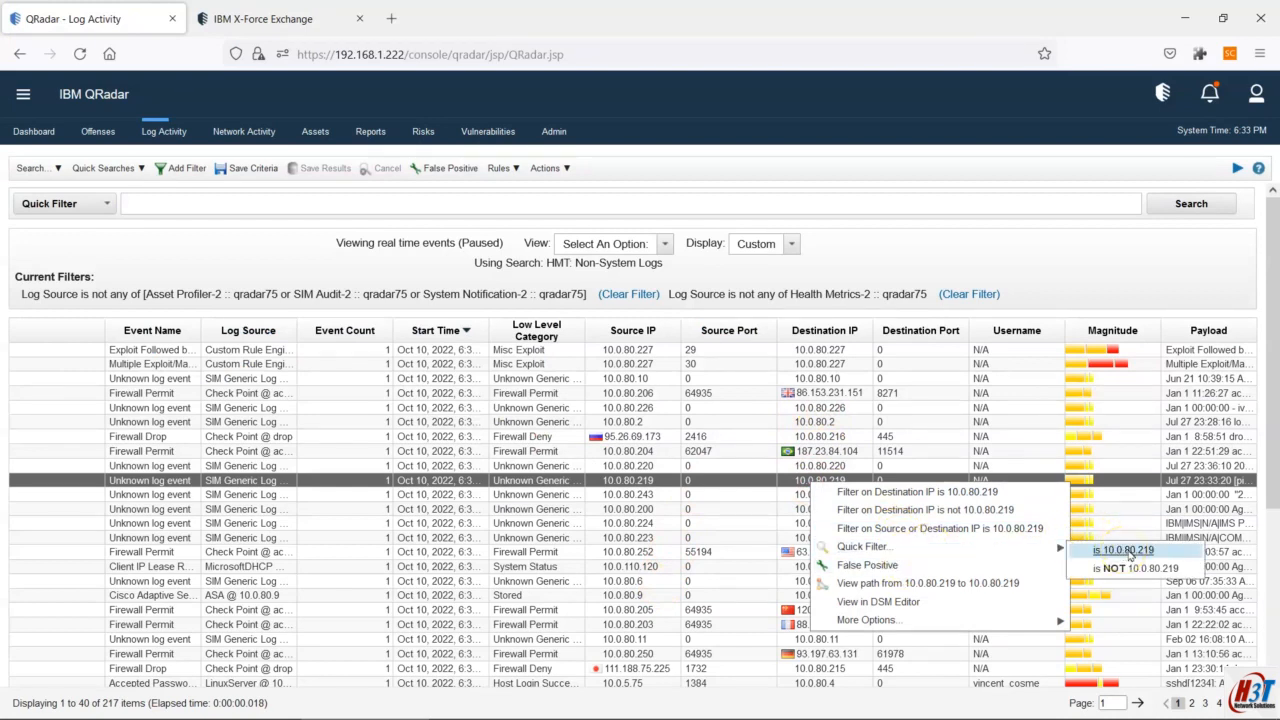
Step: View the path from 10.0.80.206 to 86.153.231.151 for the Firewall Permit event
right_click(850, 394)
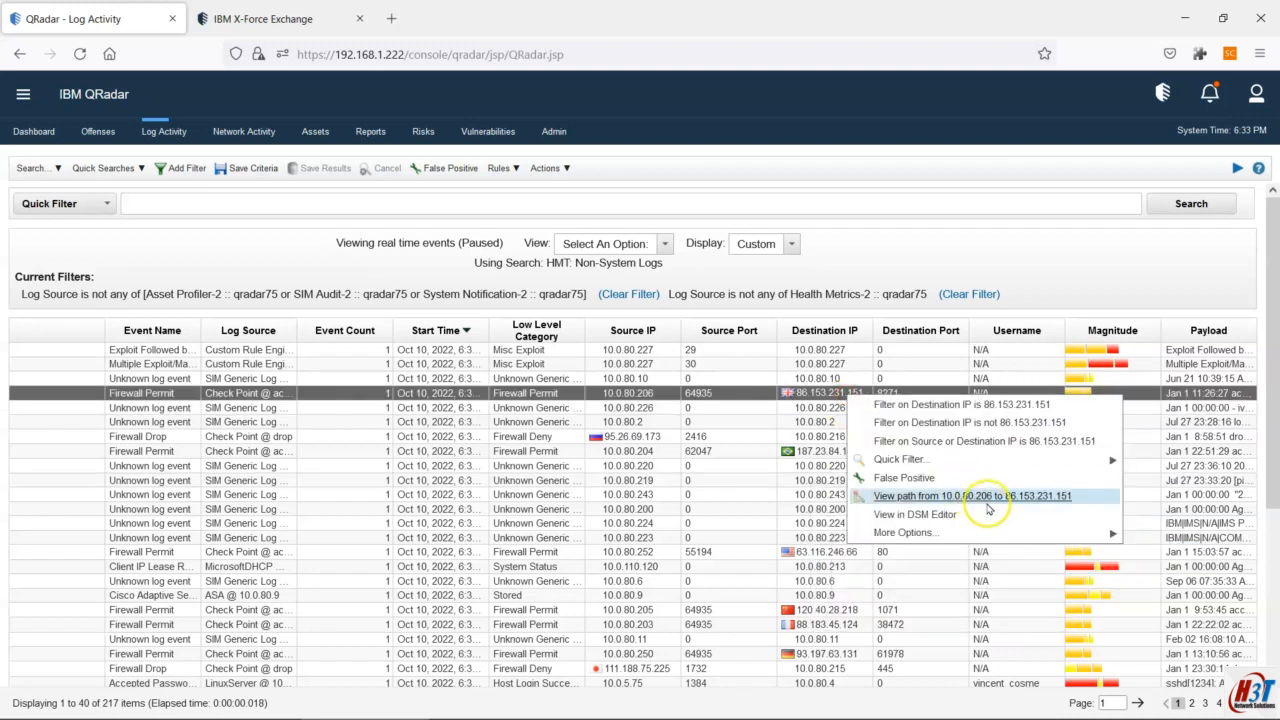
mouse_move(1007, 532)
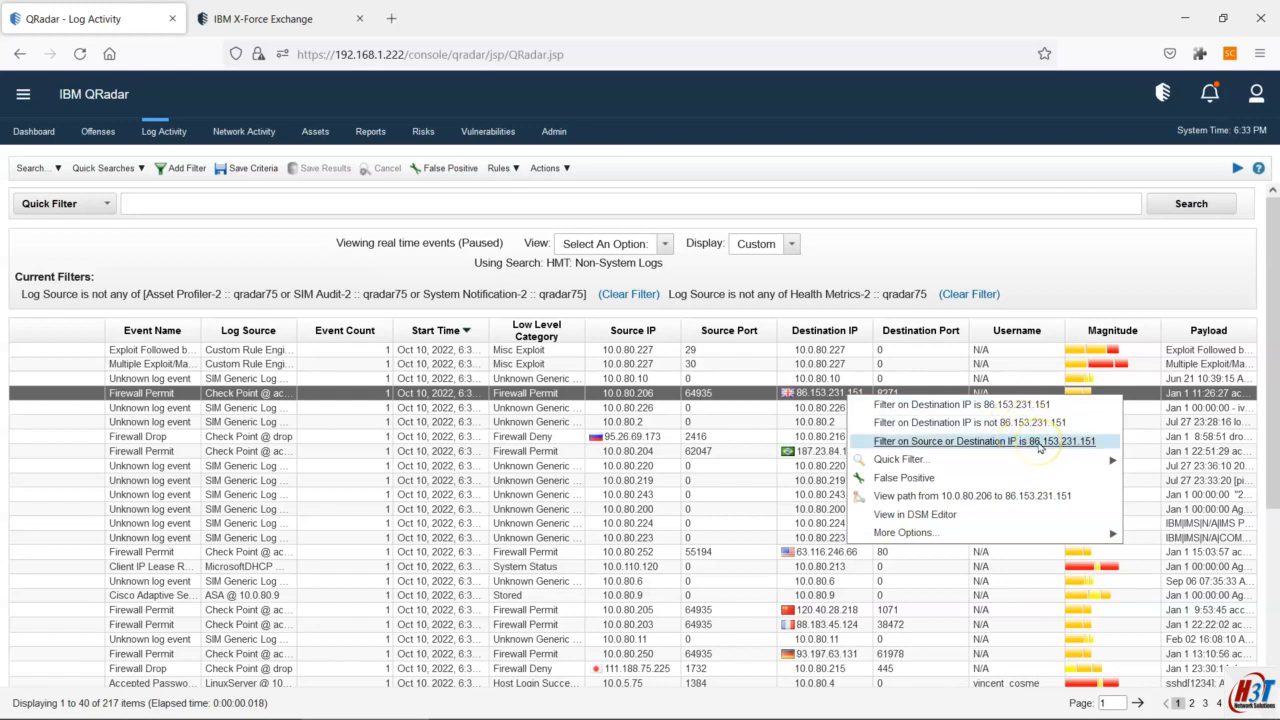
mouse_move(1037, 462)
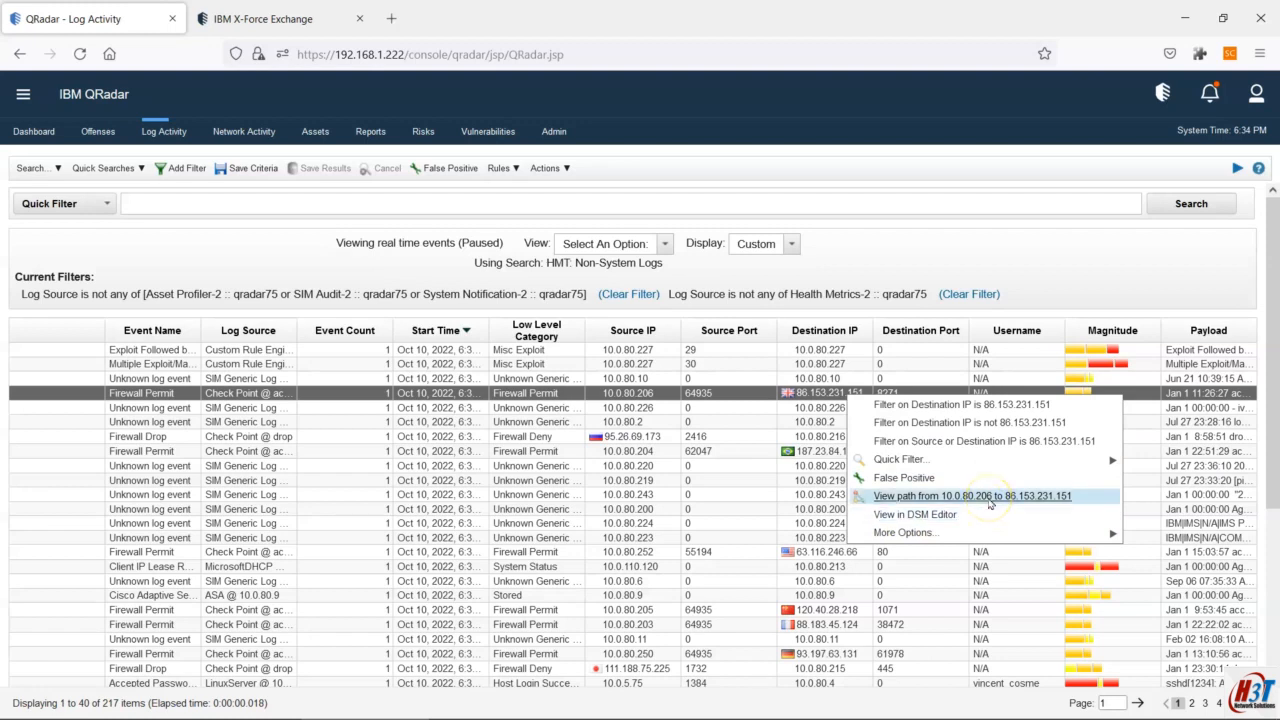
click(990, 497)
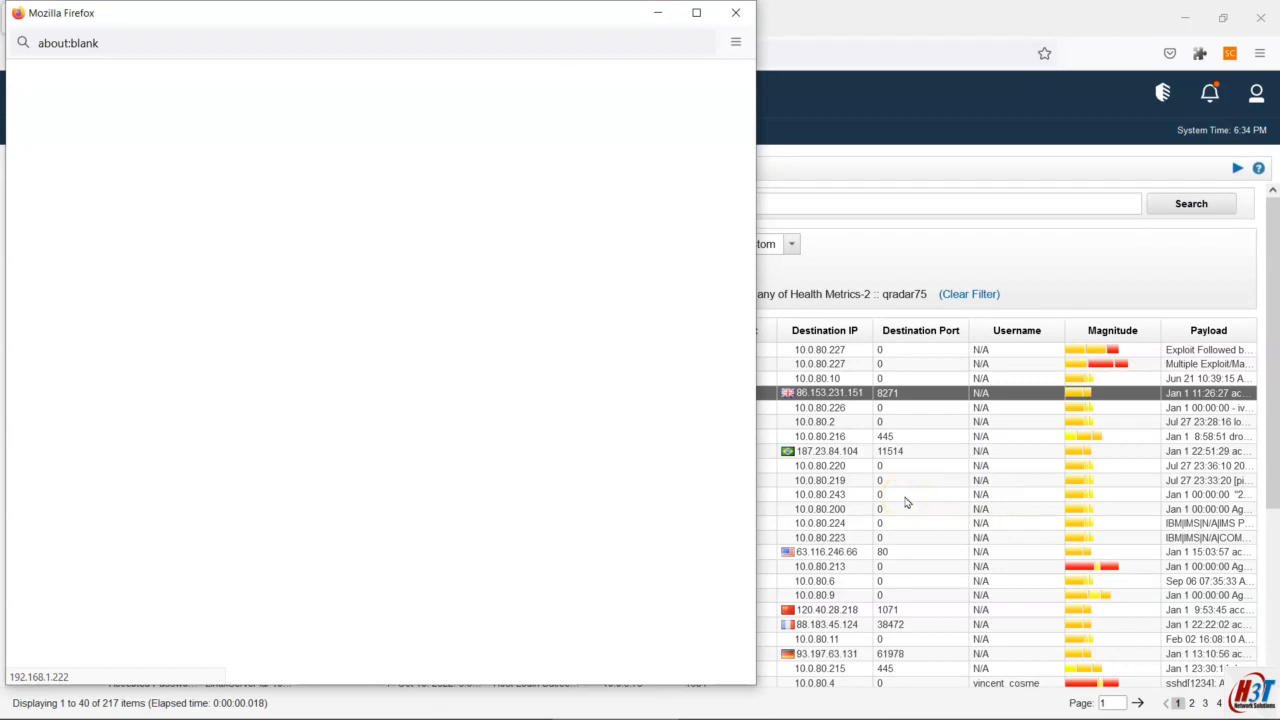
Step: Close the path window and review the context options for the Firewall Permit event's destination IP 86.153.231.151 and destination port 8271, including View in DSM Editor
click(736, 15)
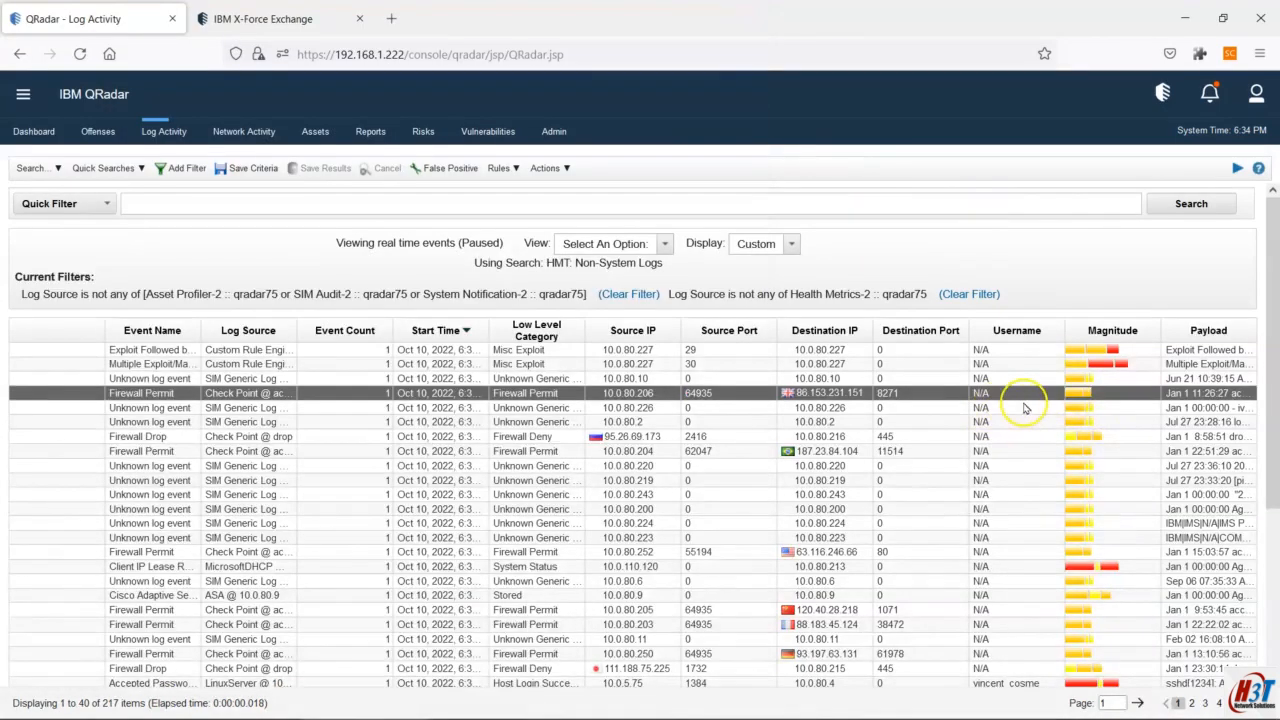
right_click(940, 375)
right_click(845, 385)
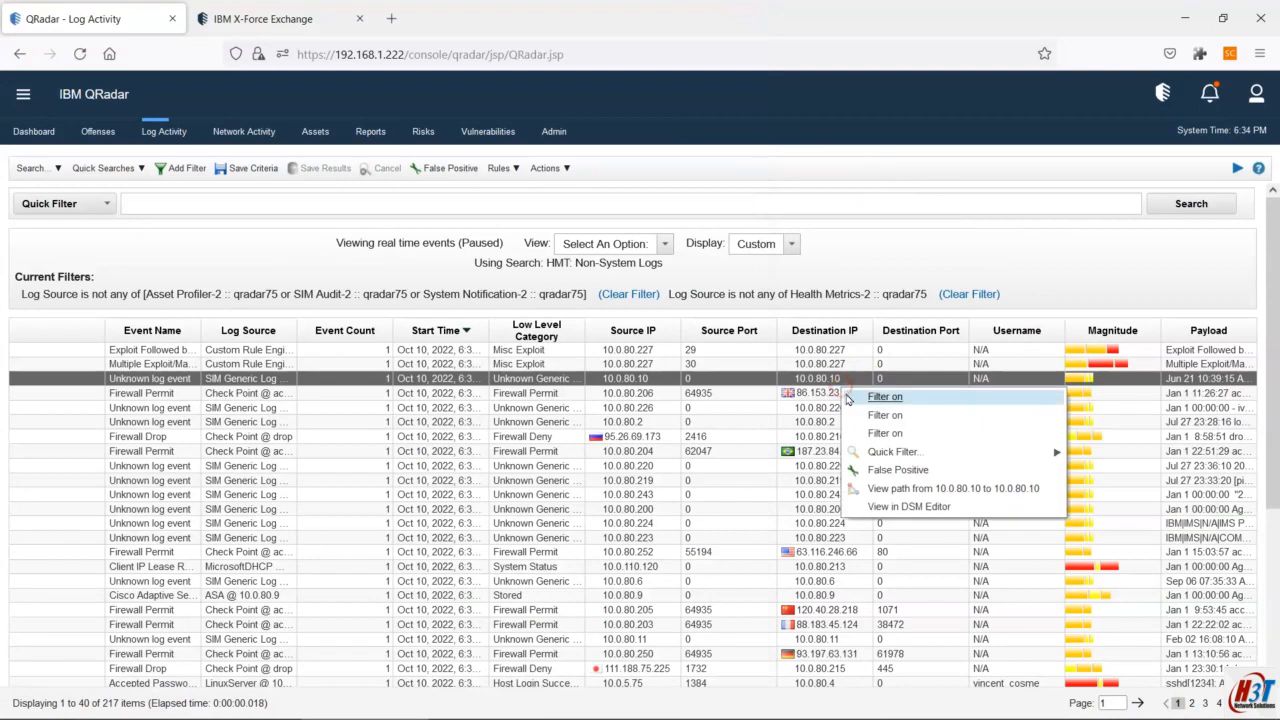
right_click(823, 394)
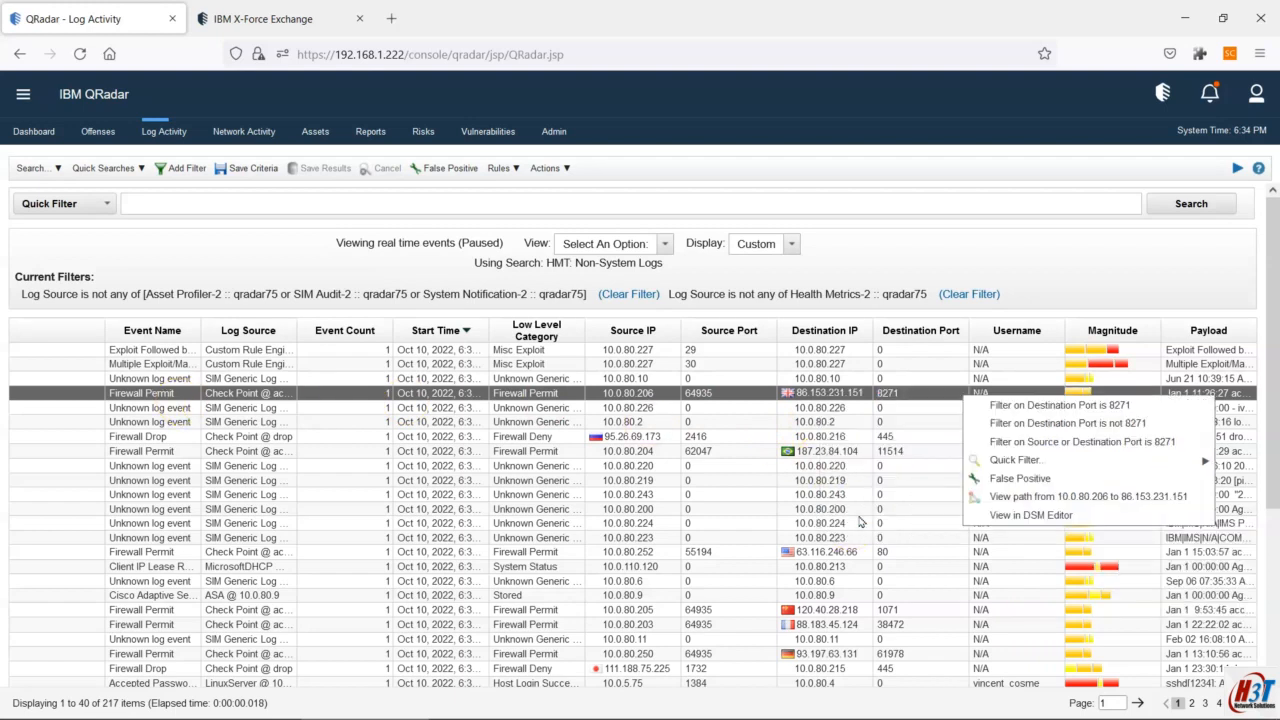
right_click(830, 393)
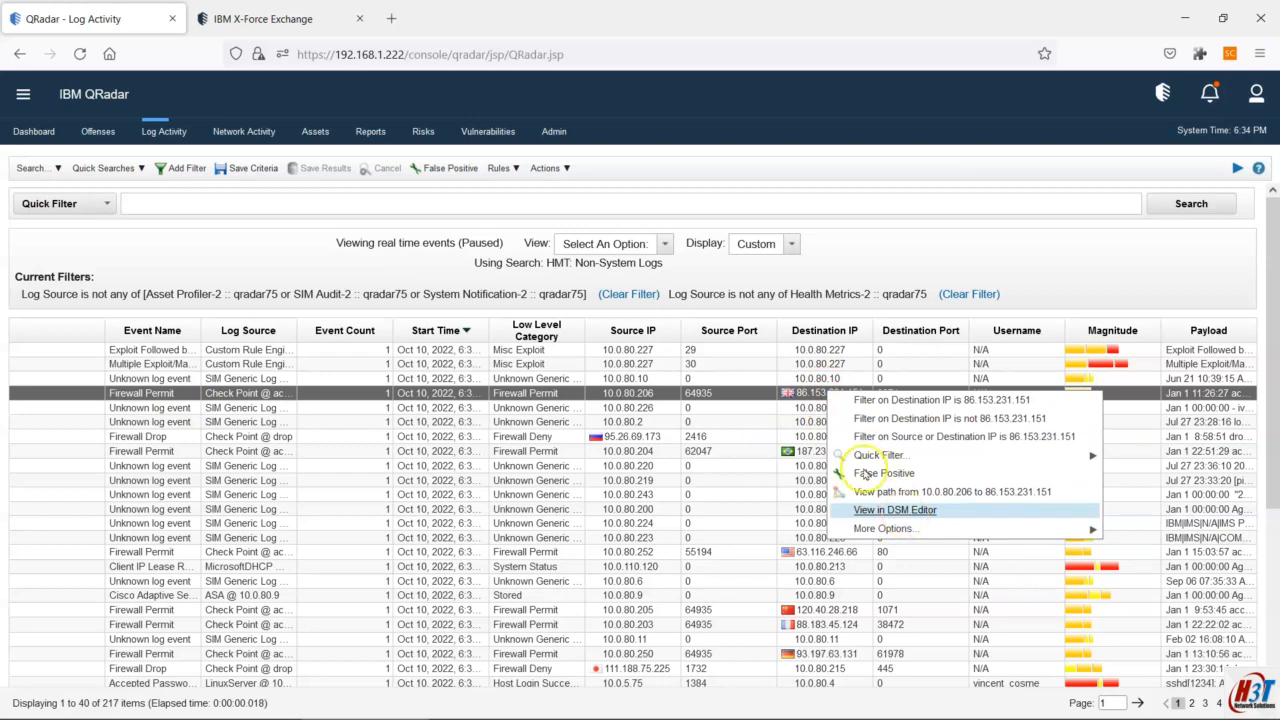
Step: Select together the Unknown log events with source IPs 10.0.80.10, 10.0.80.226, 10.0.80.2, 10.0.80.220 and 10.0.80.219
click(150, 378)
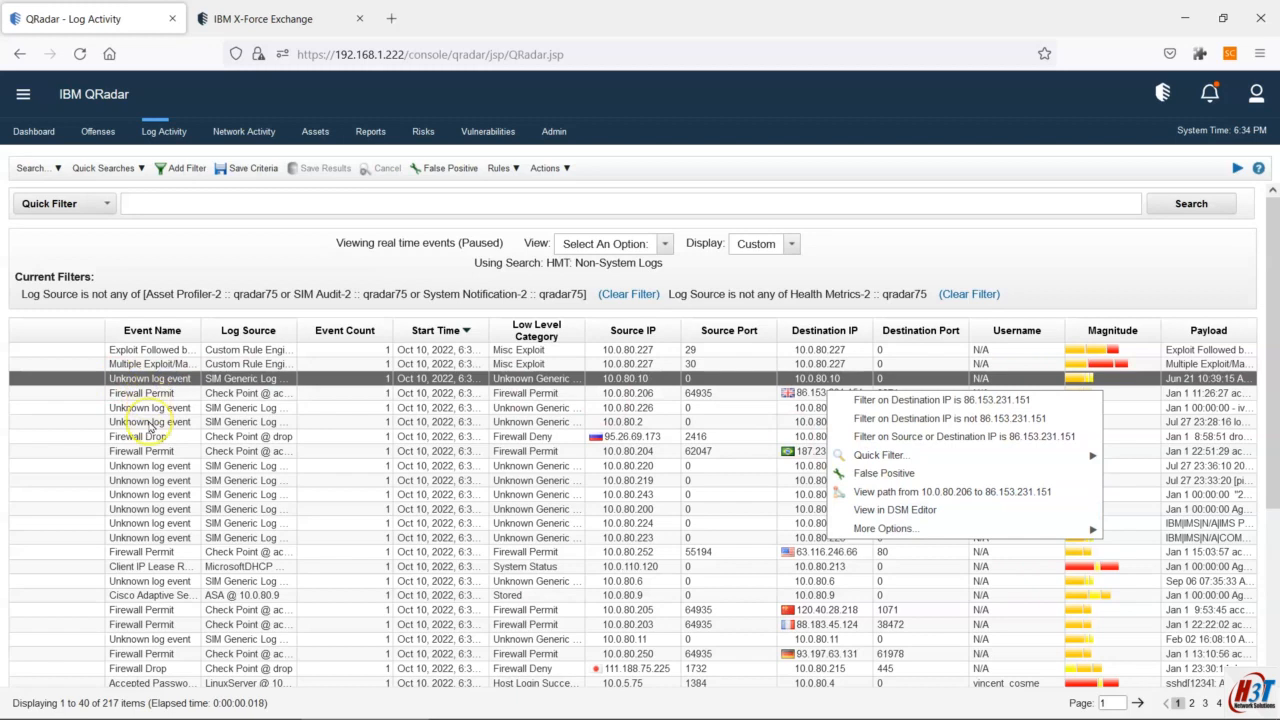
ctrl+click(150, 422)
ctrl+click(150, 407)
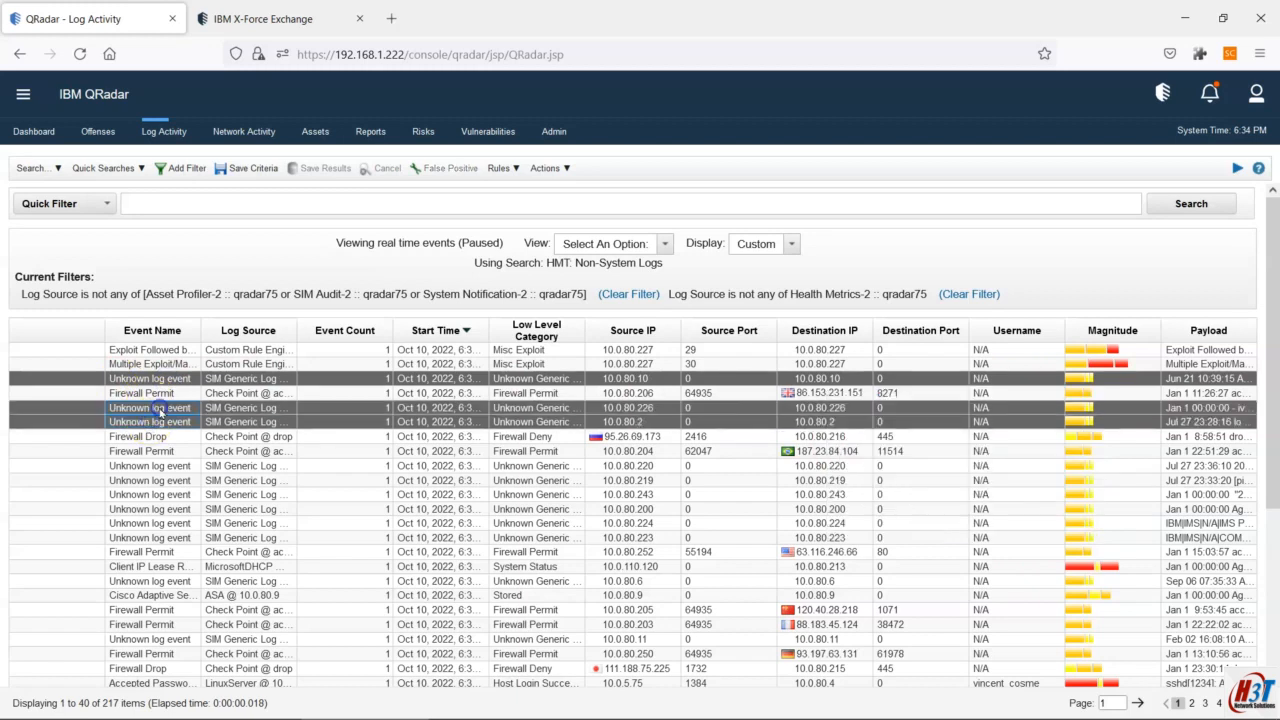
ctrl+click(150, 465)
ctrl+click(150, 481)
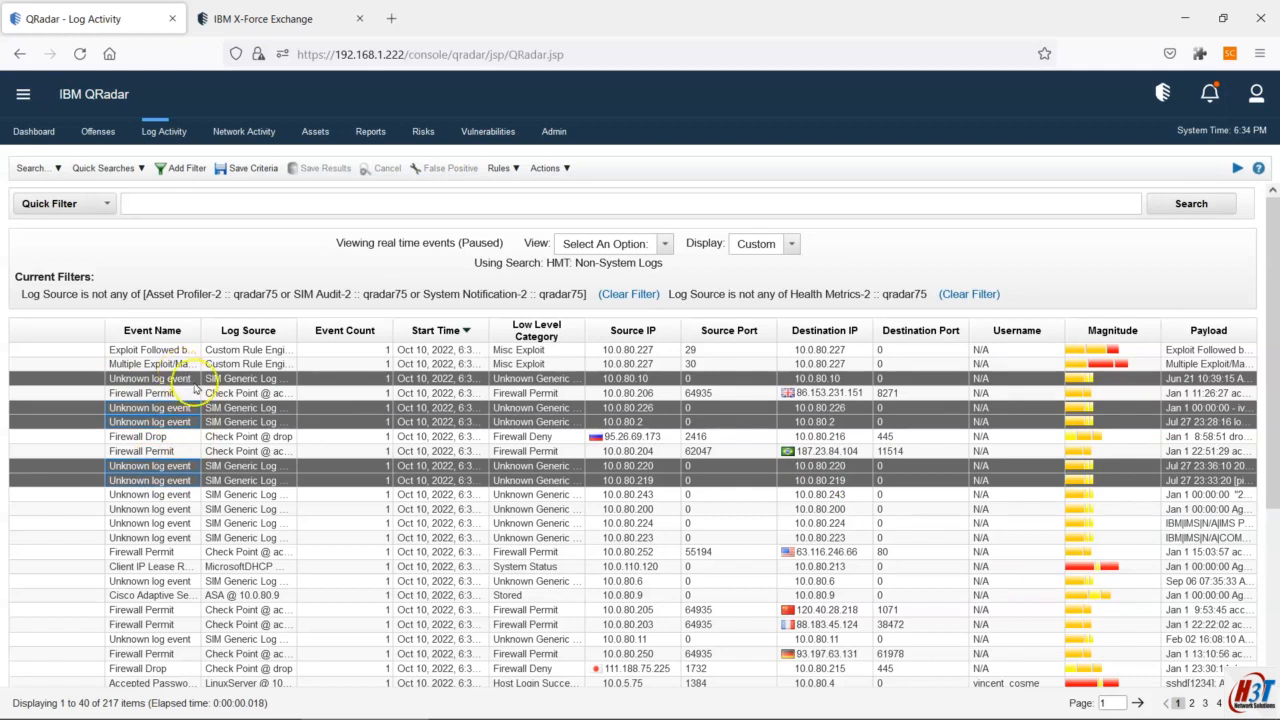
Step: Run a WHOIS lookup on destination IP 86.153.231.151, read the record to its end, and close the result
click(891, 408)
click(836, 393)
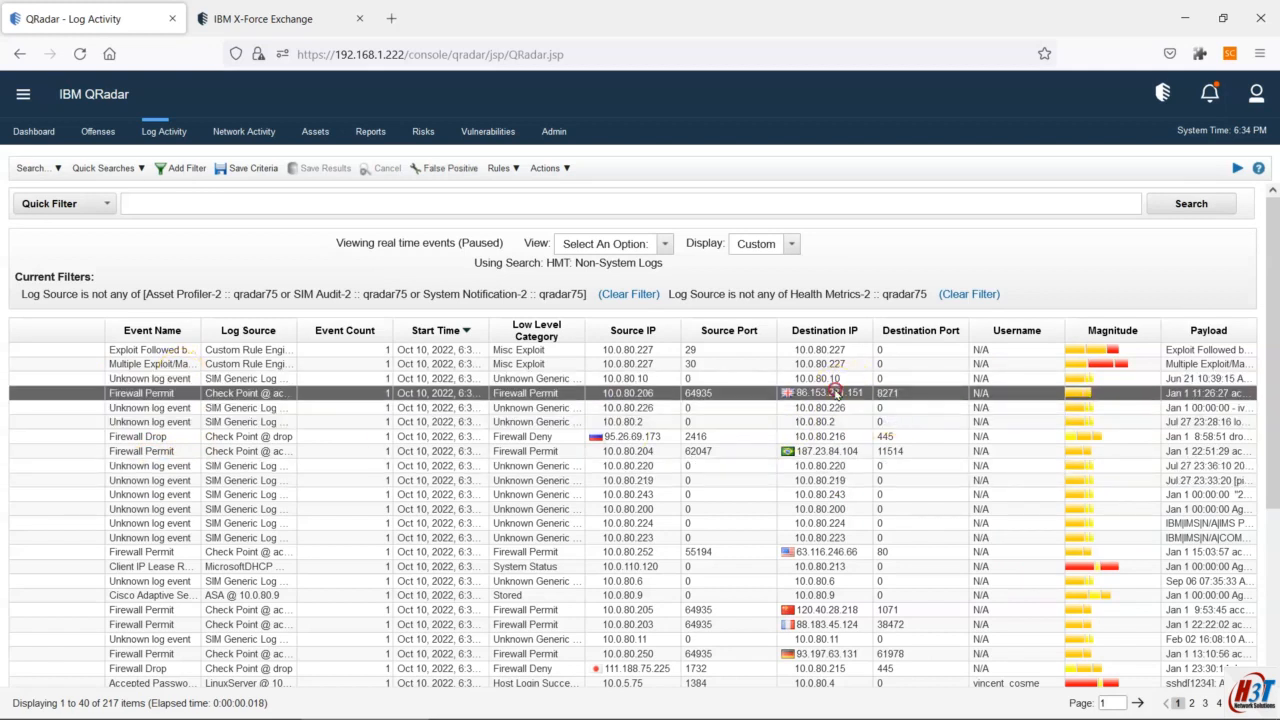
right_click(836, 393)
mouse_move(912, 530)
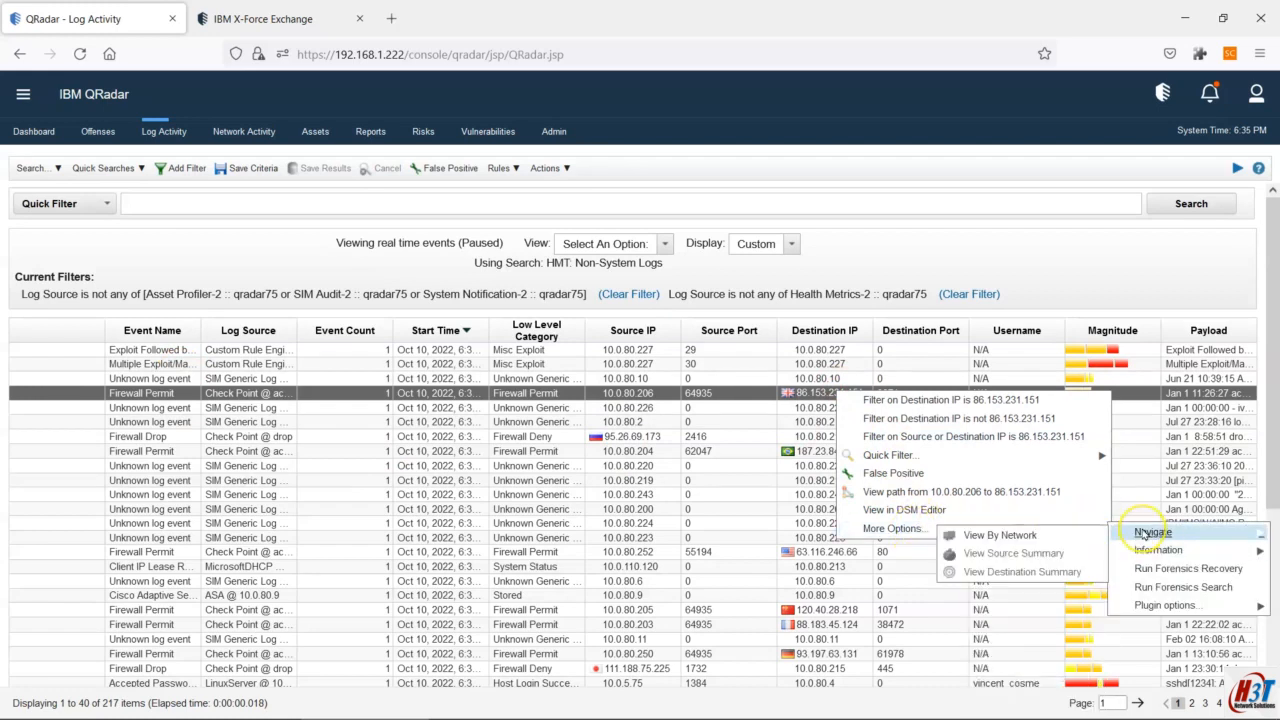
mouse_move(1172, 555)
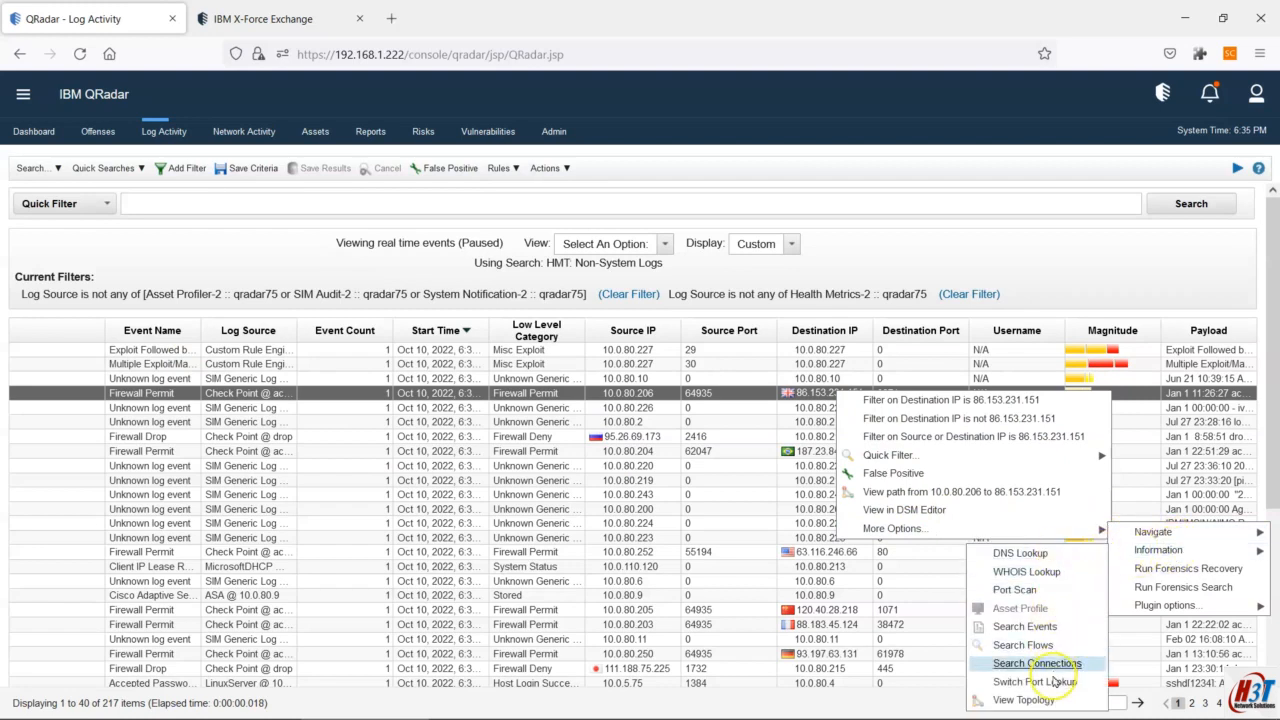
click(1040, 584)
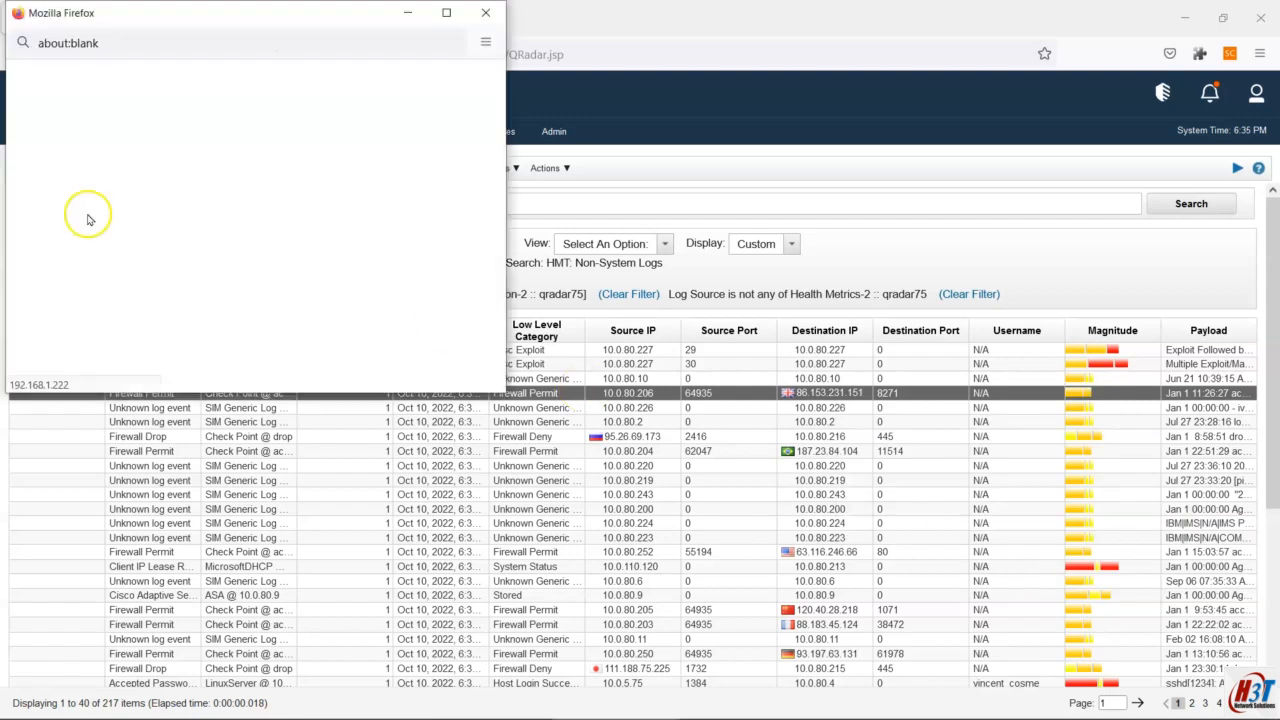
click(446, 12)
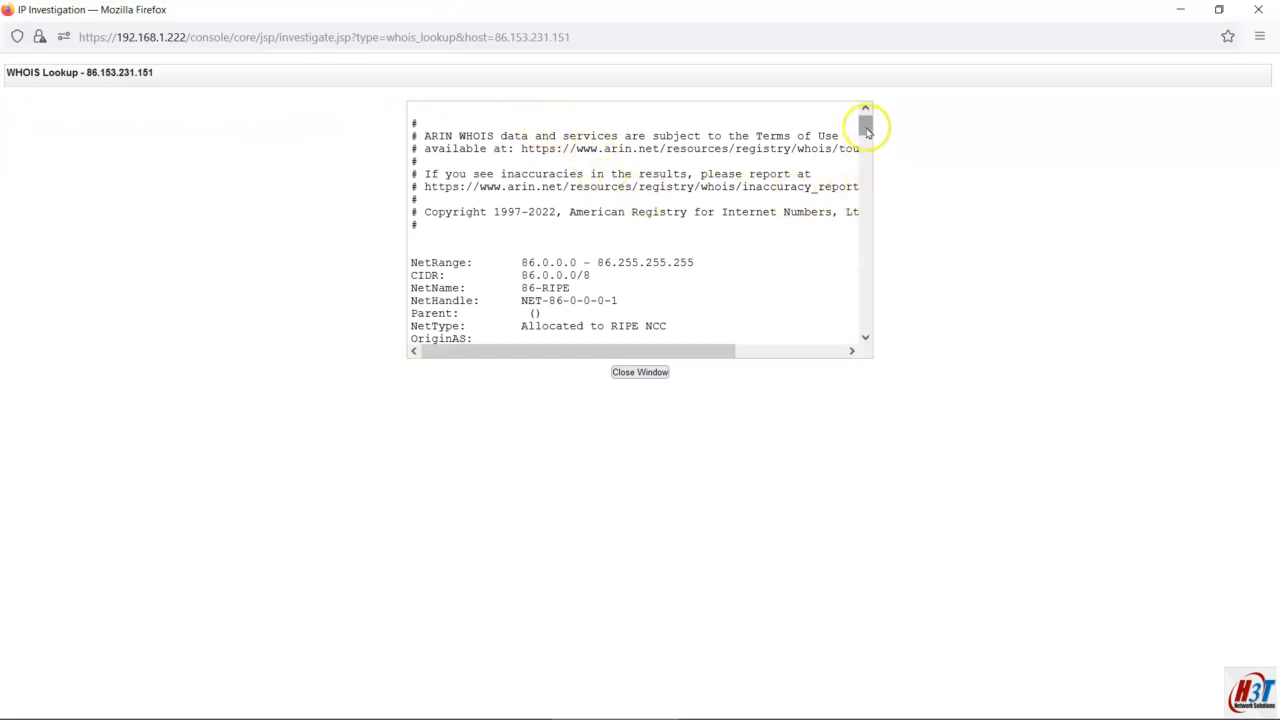
drag(866, 127, 872, 323)
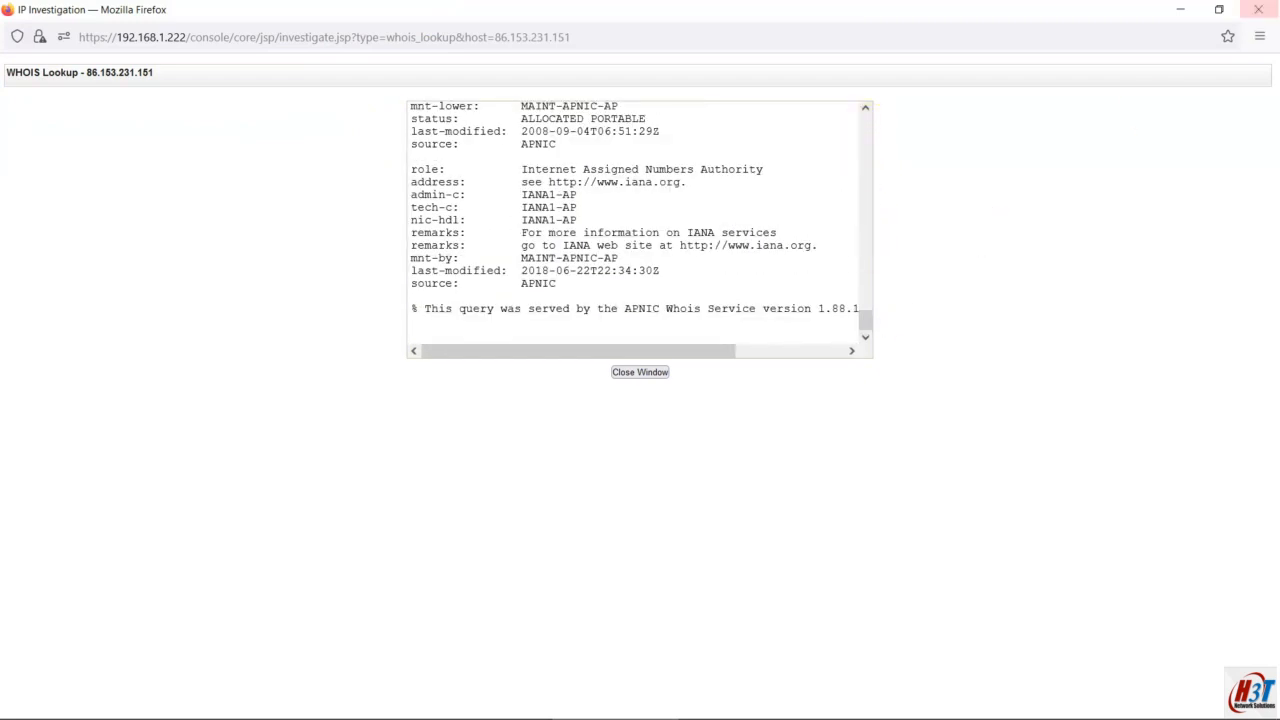
click(640, 372)
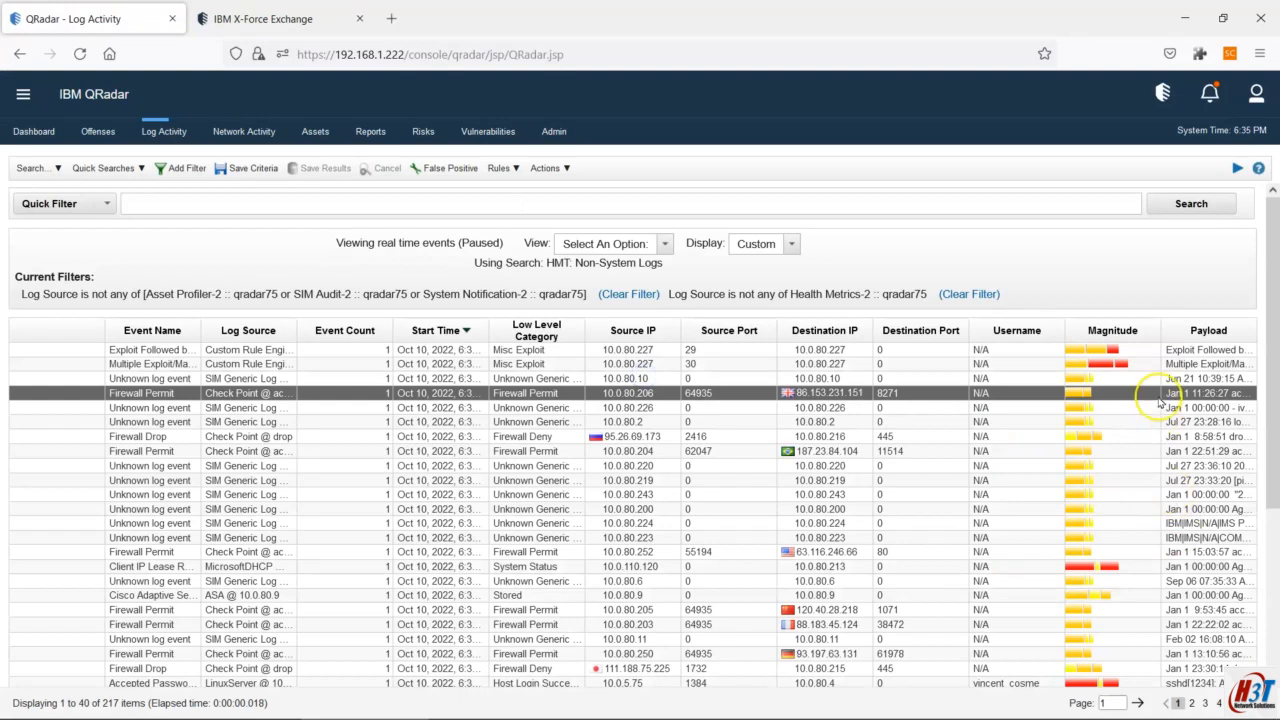
Step: Check the forensics recovery, forensics search and plugin options for destination IP 86.153.231.151, and return to the event list
right_click(866, 393)
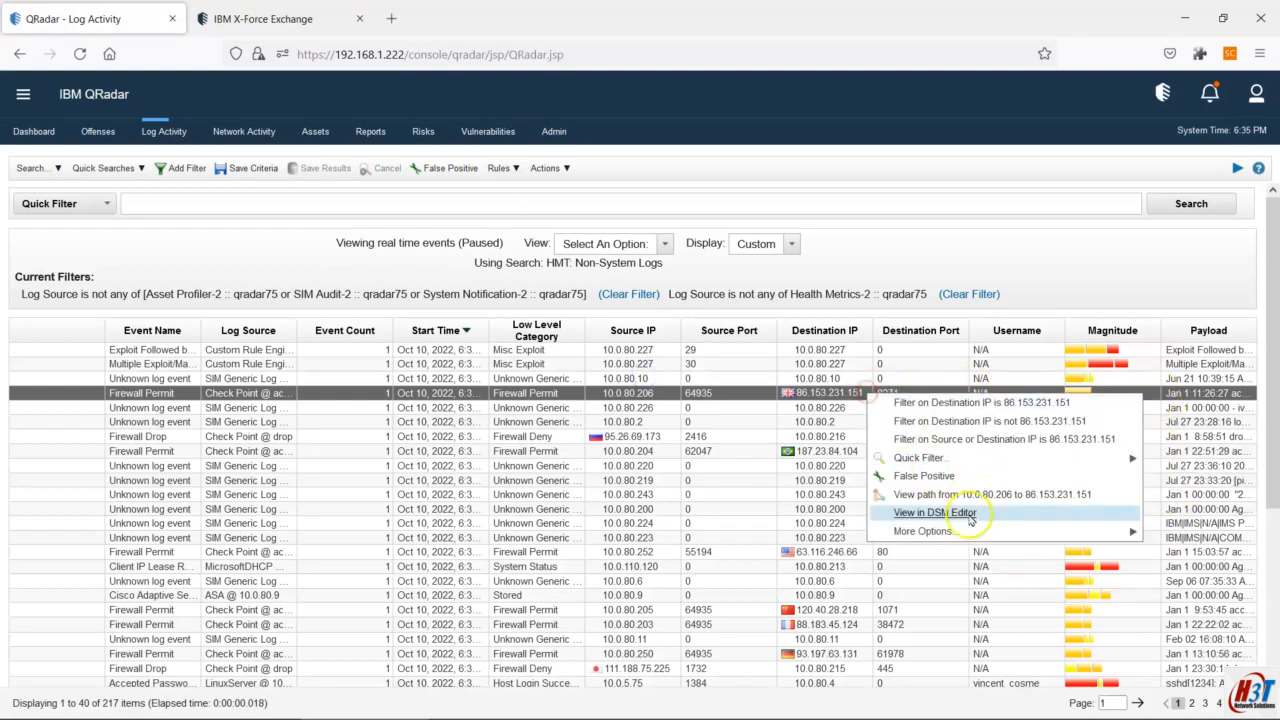
mouse_move(995, 543)
mouse_move(1218, 556)
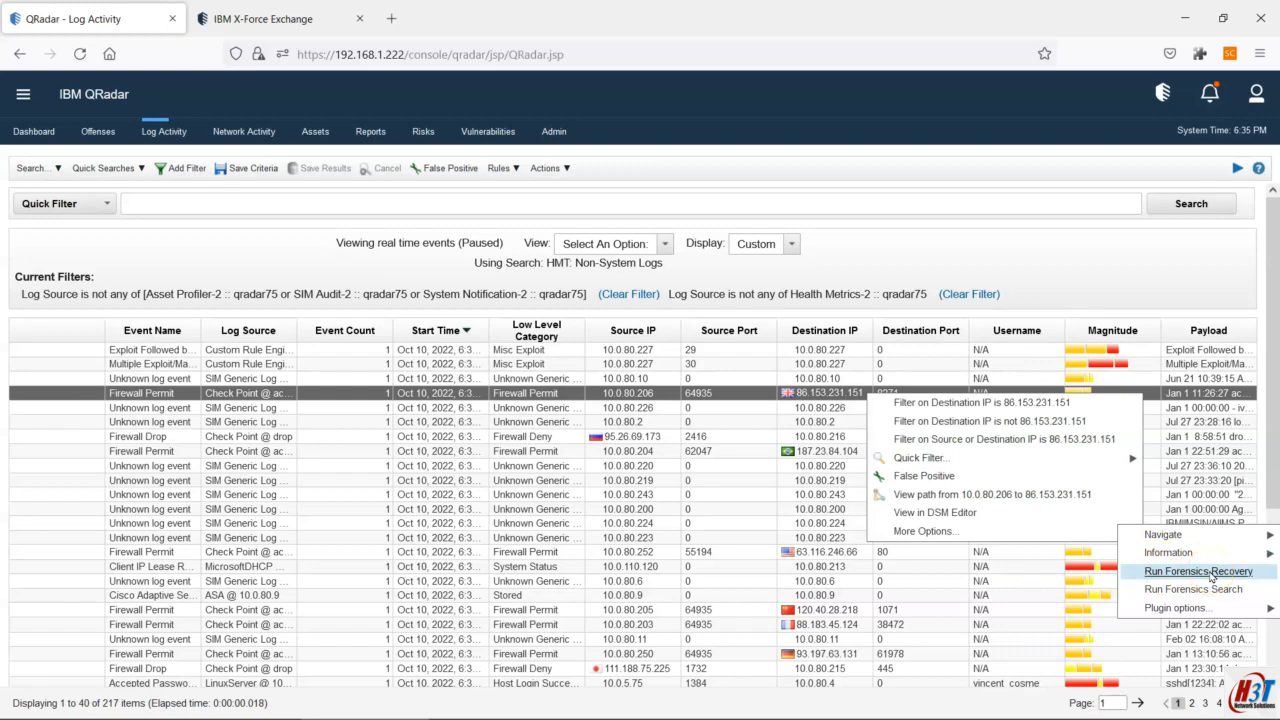
click(1193, 573)
click(1150, 607)
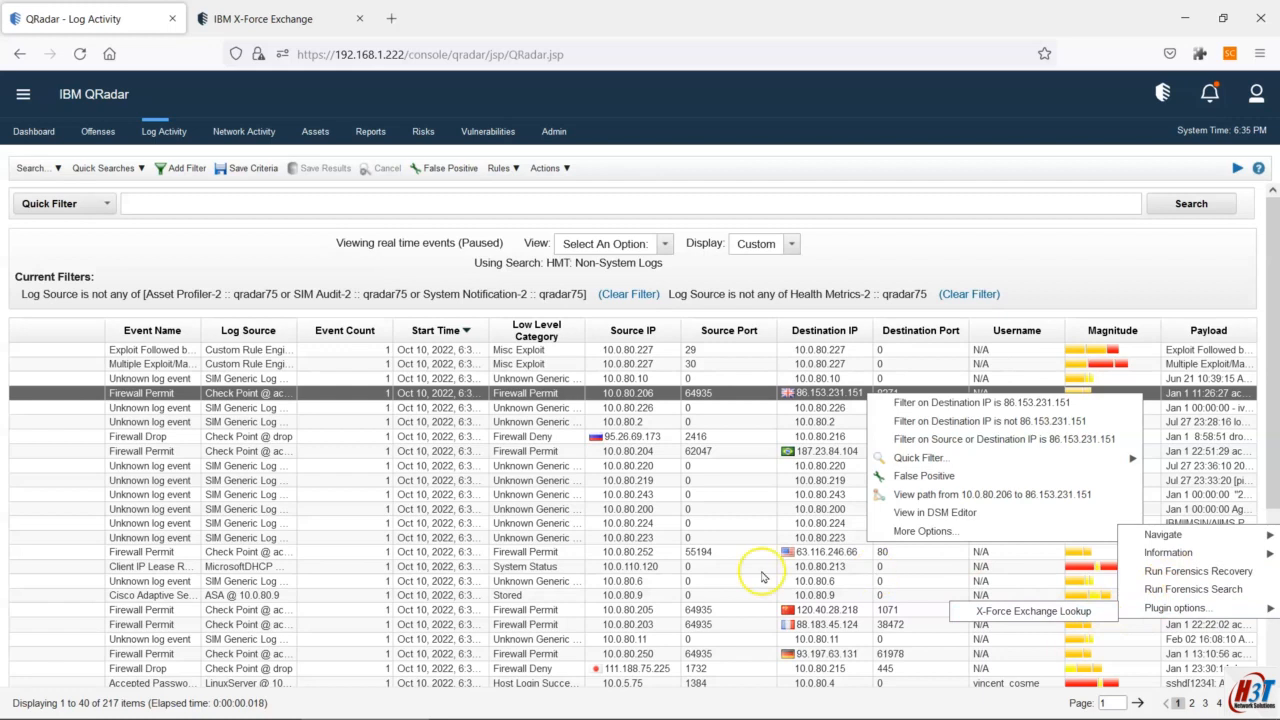
click(761, 572)
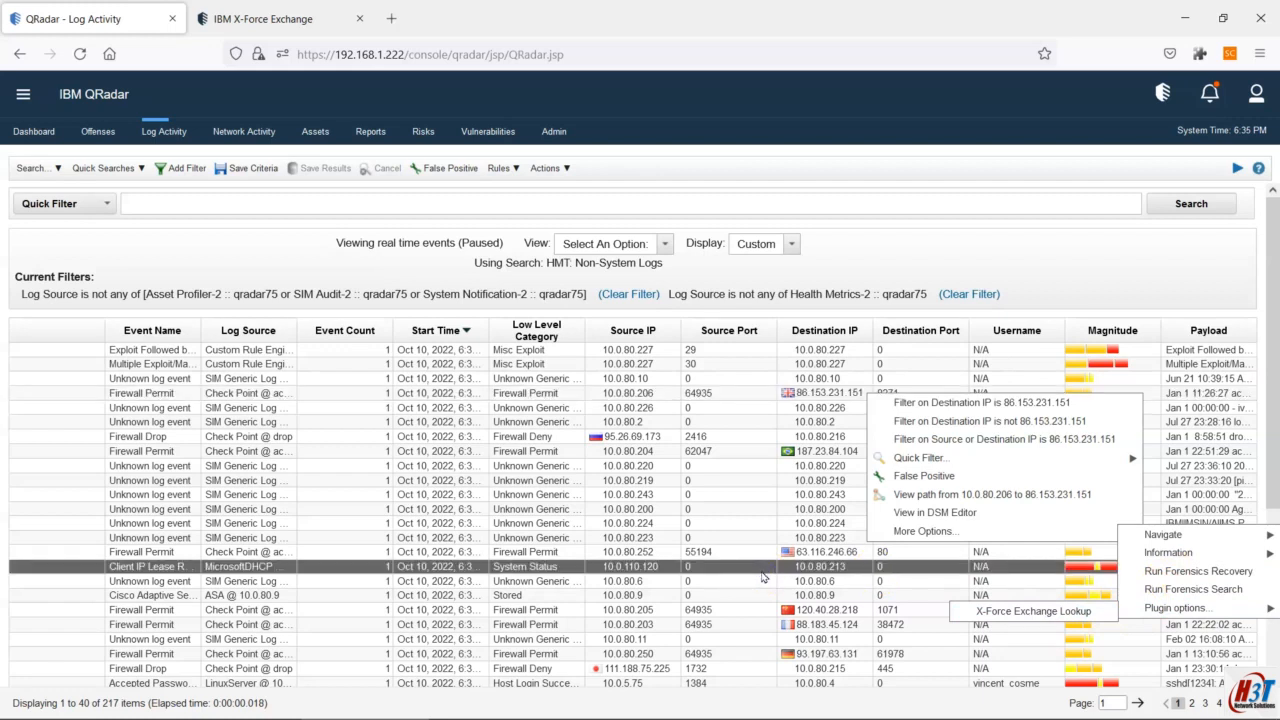
click(750, 466)
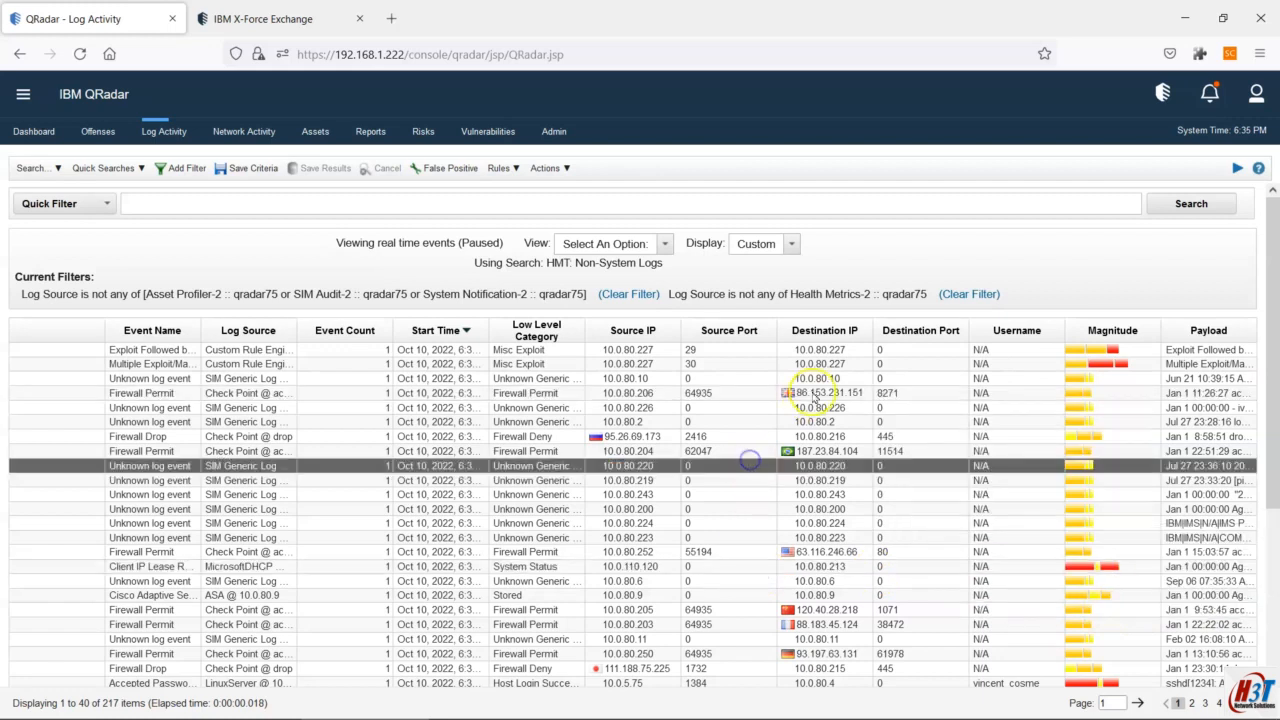
click(822, 381)
click(525, 437)
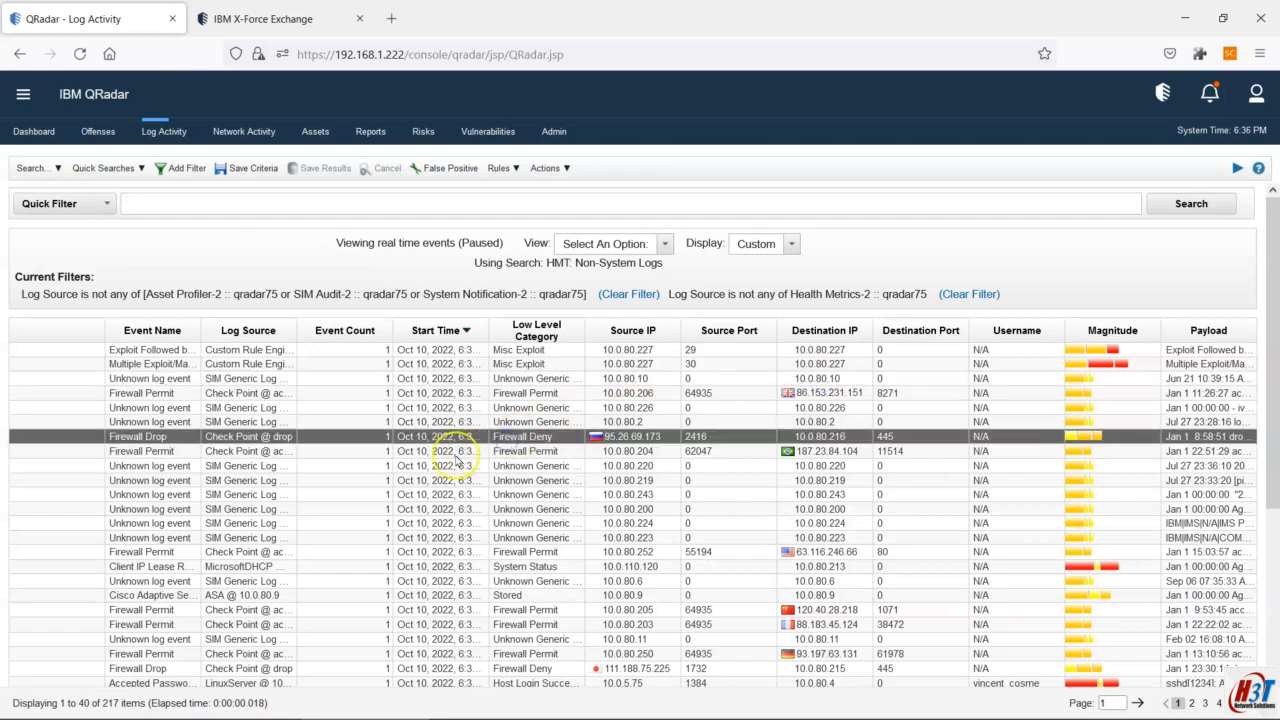